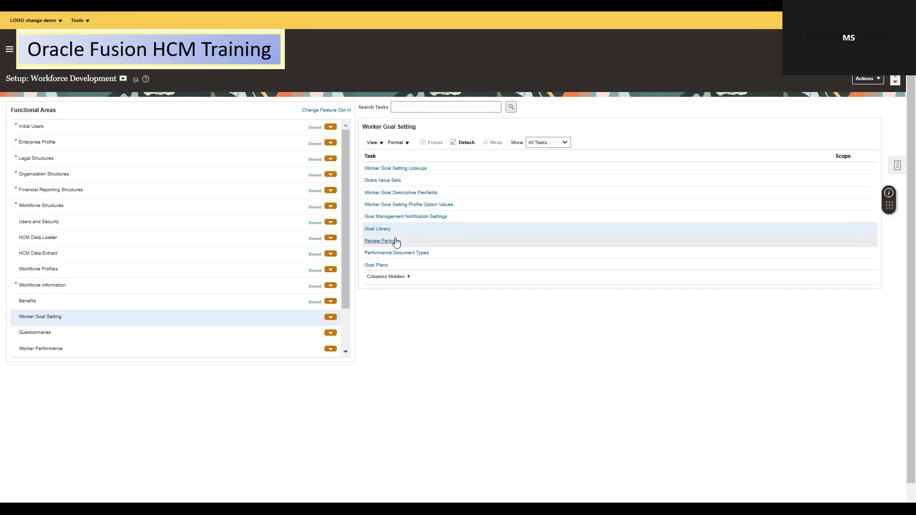
Open the Goal Plans setup task and start creating a new worker goal plan
left_click(371, 266)
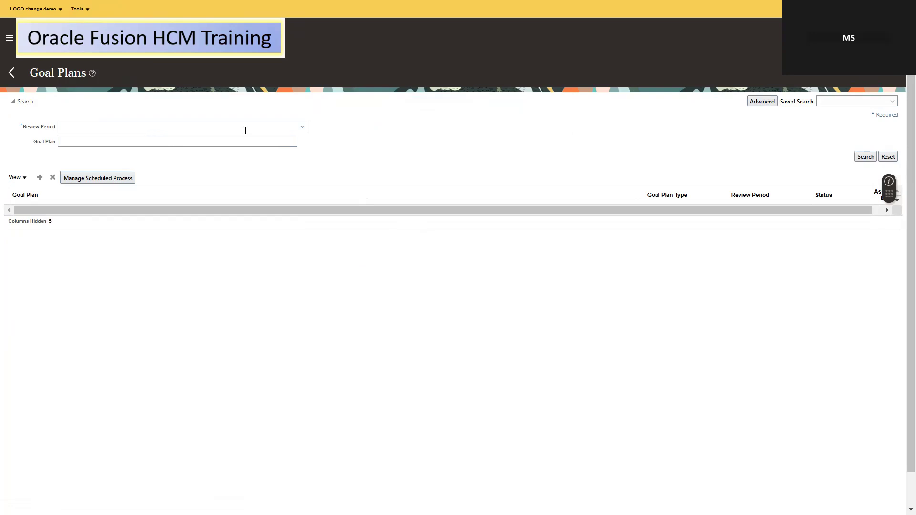
left_click(39, 178)
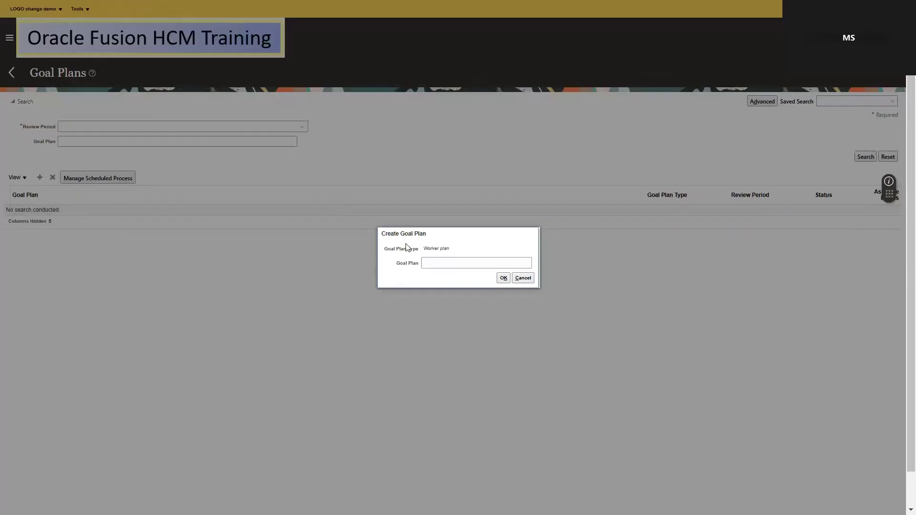
Name the new worker goal plan '2025 N08 Goal plans' and confirm it
left_click(430, 262)
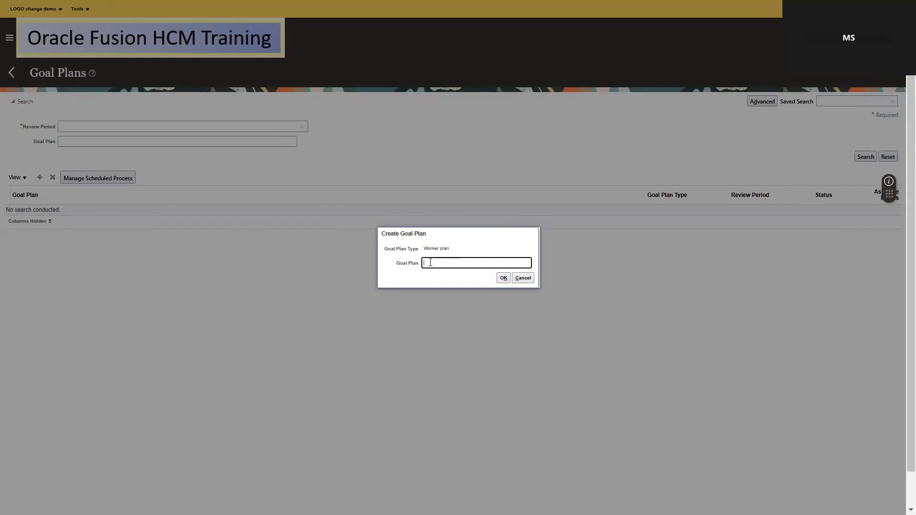
type("2025 N08 Goal plans")
left_click(504, 278)
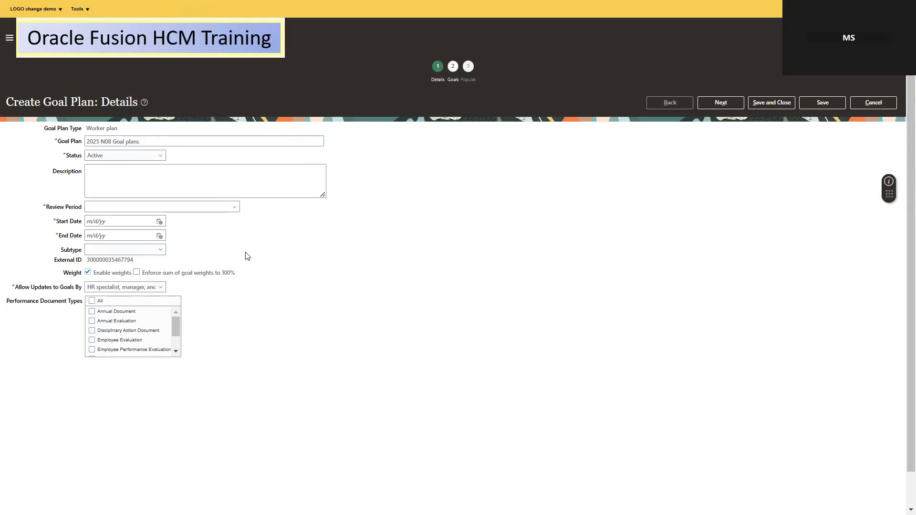
Give the plan description 'ERP Goal plan' and review period 2025 Annual Cycle, ending 12/31/25
left_click(106, 173)
type("ER")
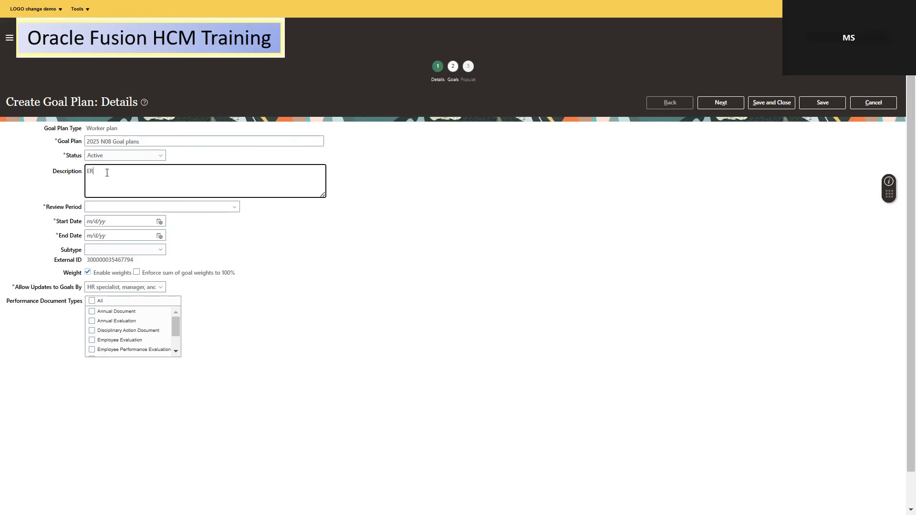
type("P Goal plan")
left_click(132, 208)
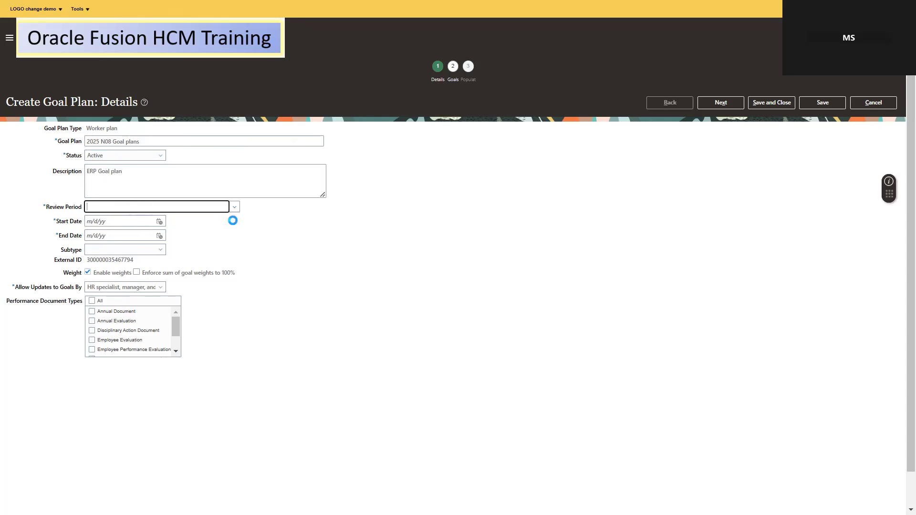
left_click(176, 221)
left_click(160, 236)
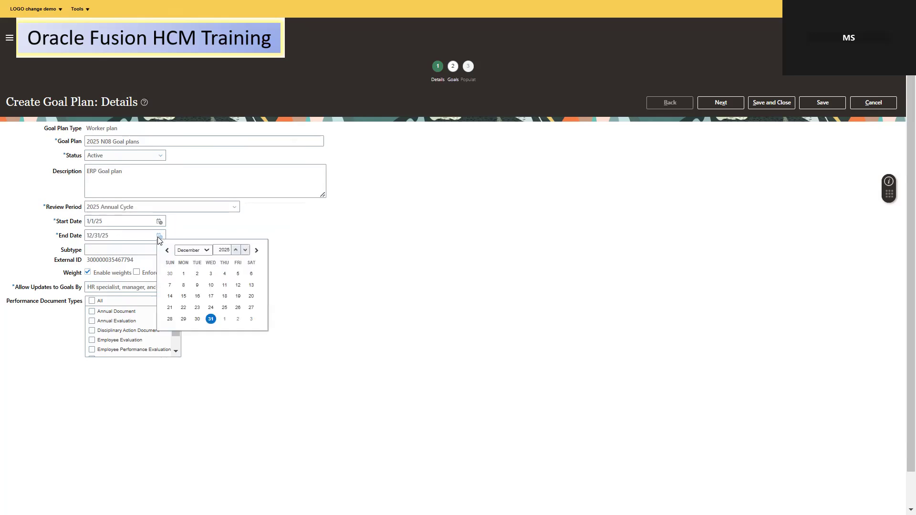
left_click(216, 231)
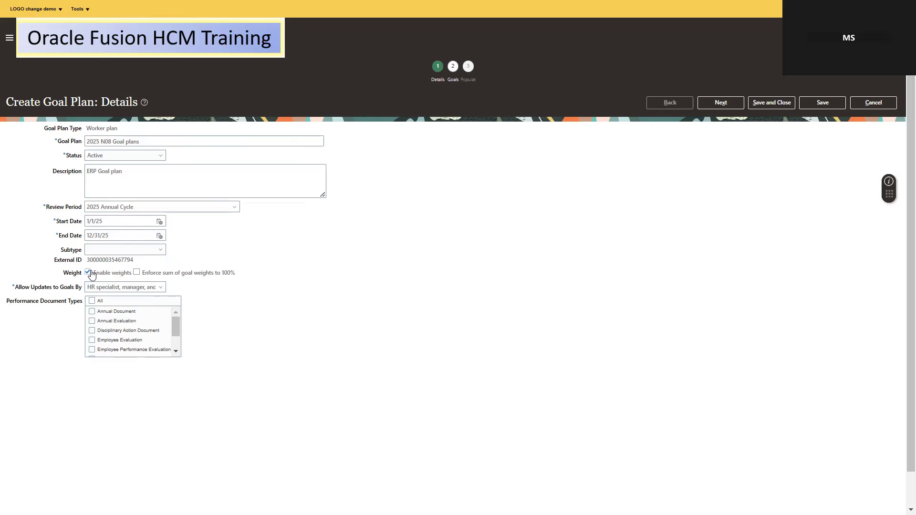
Require goal weights to total 100% and include Annual Document as a performance document type
left_click(136, 275)
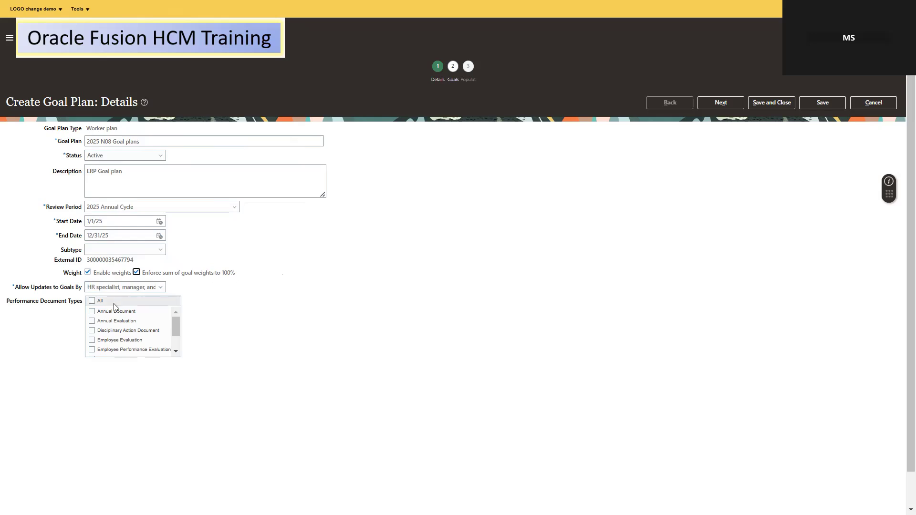
mouse_move(101, 313)
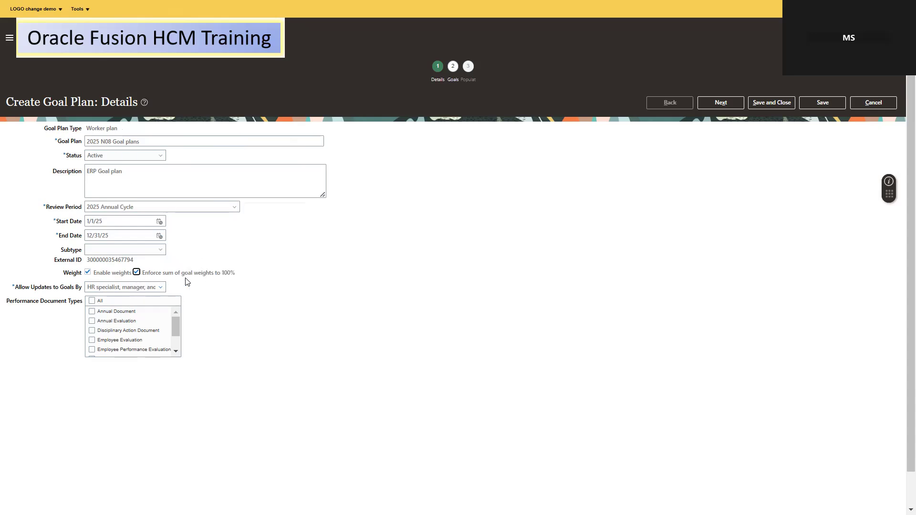
left_click(101, 312)
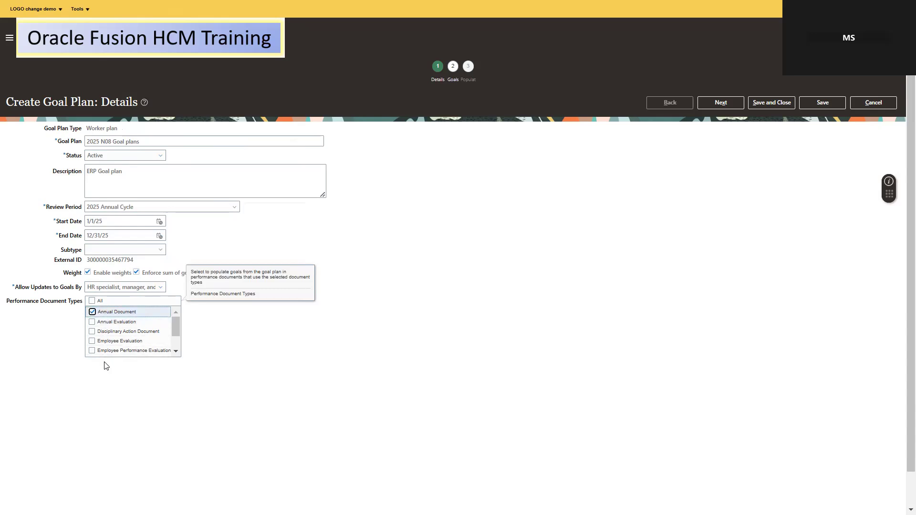
left_click(388, 306)
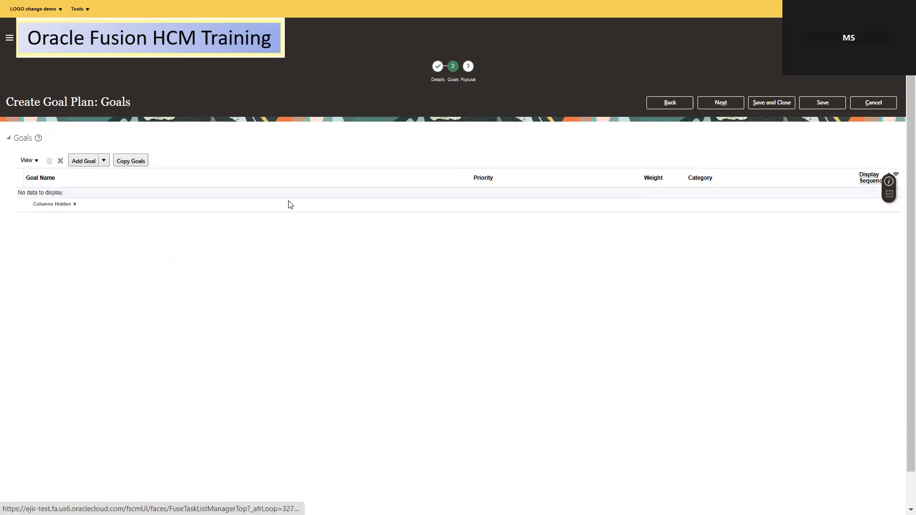
left_click(106, 163)
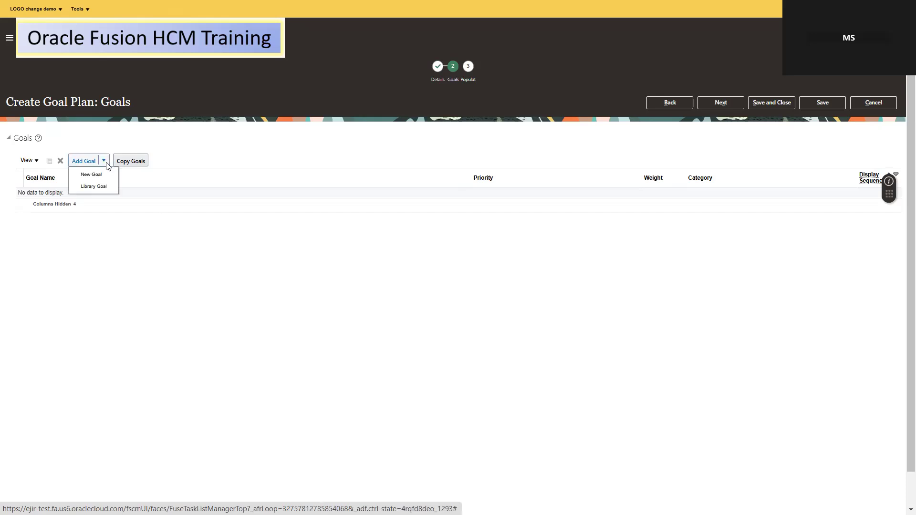
left_click(93, 187)
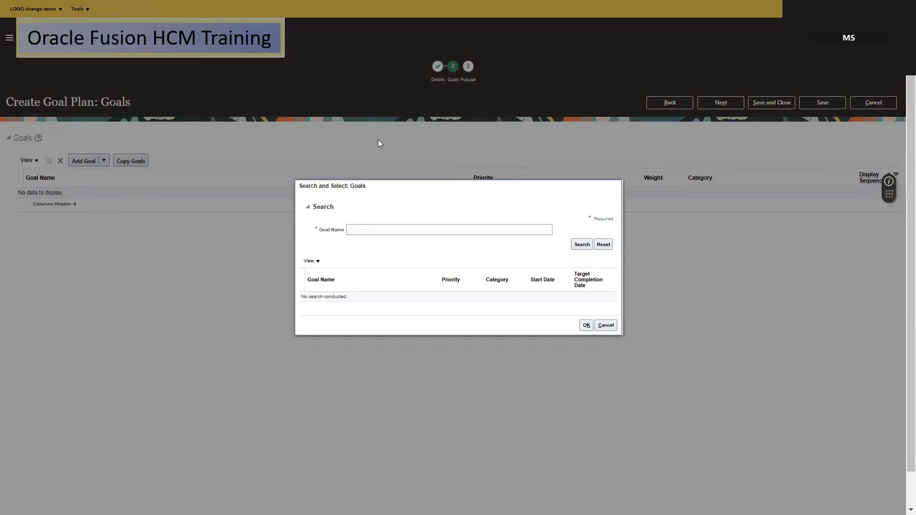
left_click(376, 231)
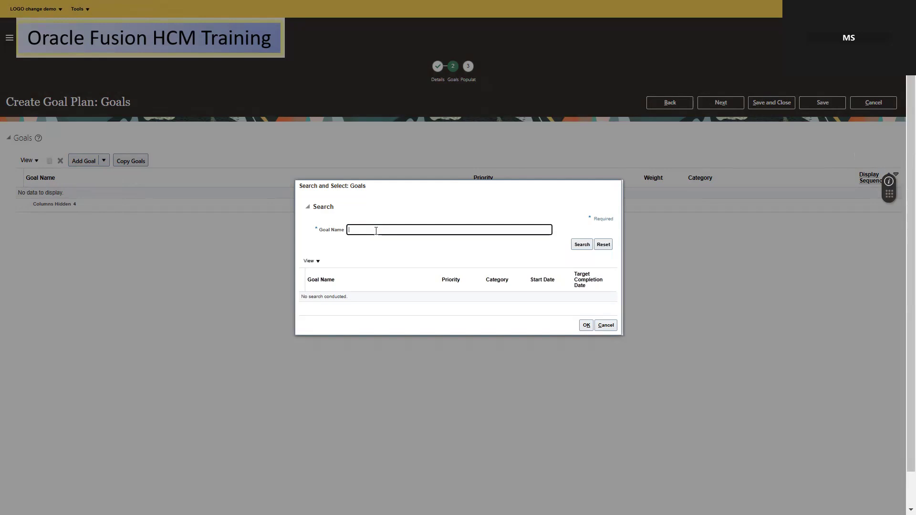
key("alt+Tab")
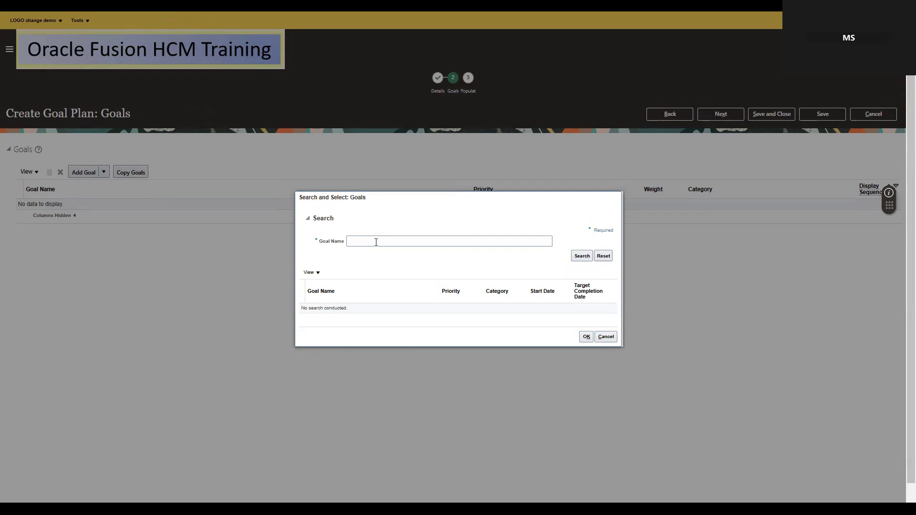
key("alt+Tab")
type("Seamless Data Migration")
key("Return")
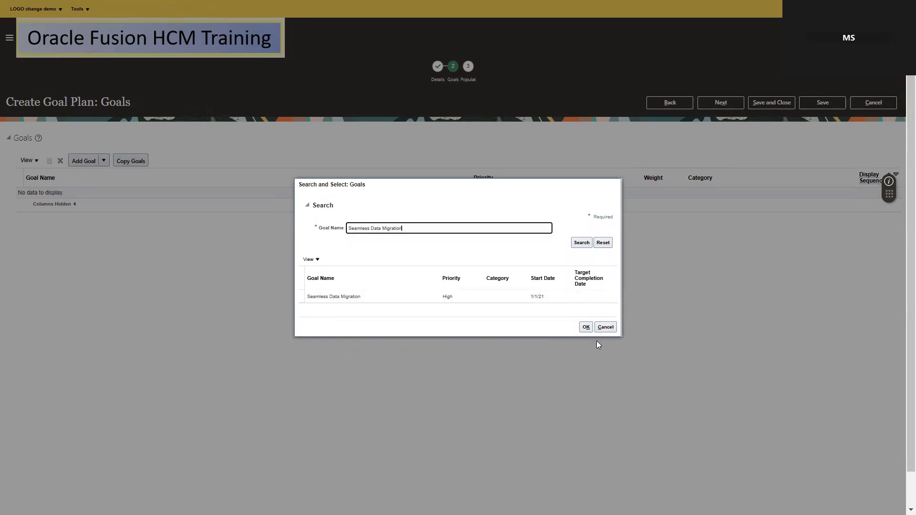
left_click(586, 327)
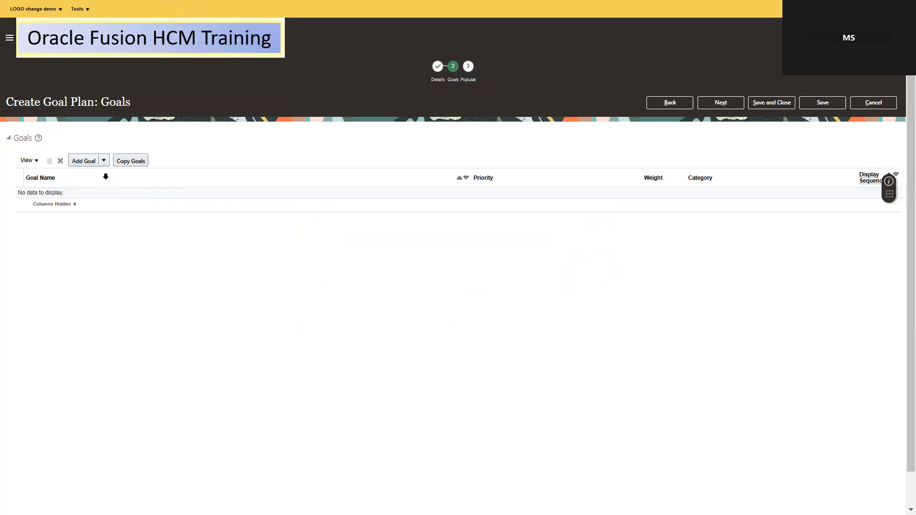
left_click_drag(105, 177, 137, 221)
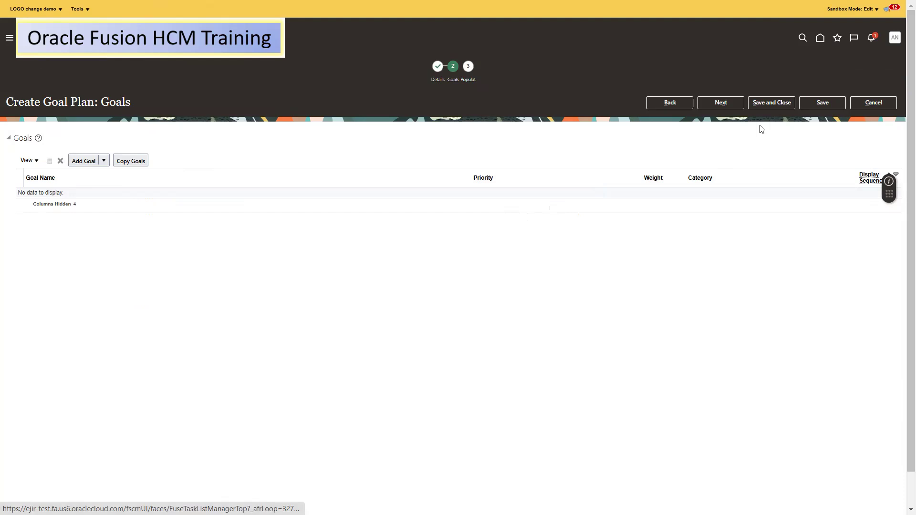
Abandon the unfinished goal plan and return to the Setup: Workforce Development page
left_click(35, 162)
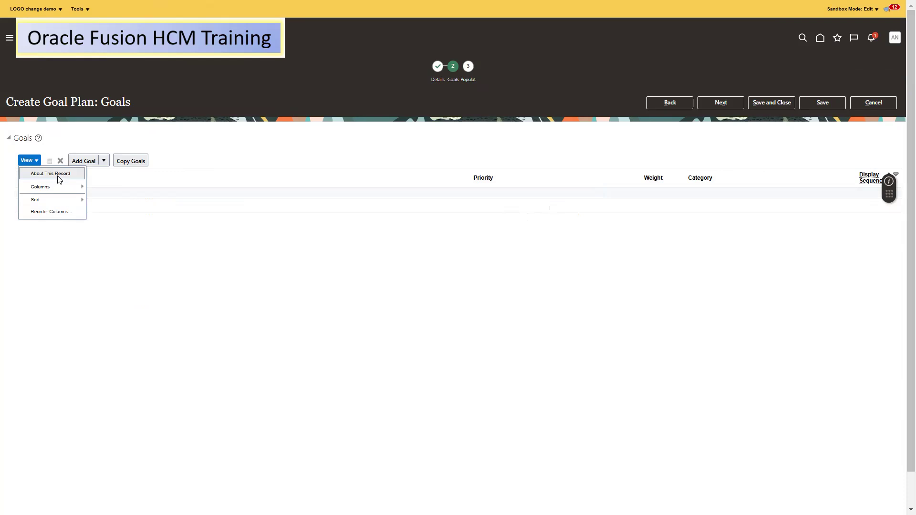
left_click(286, 129)
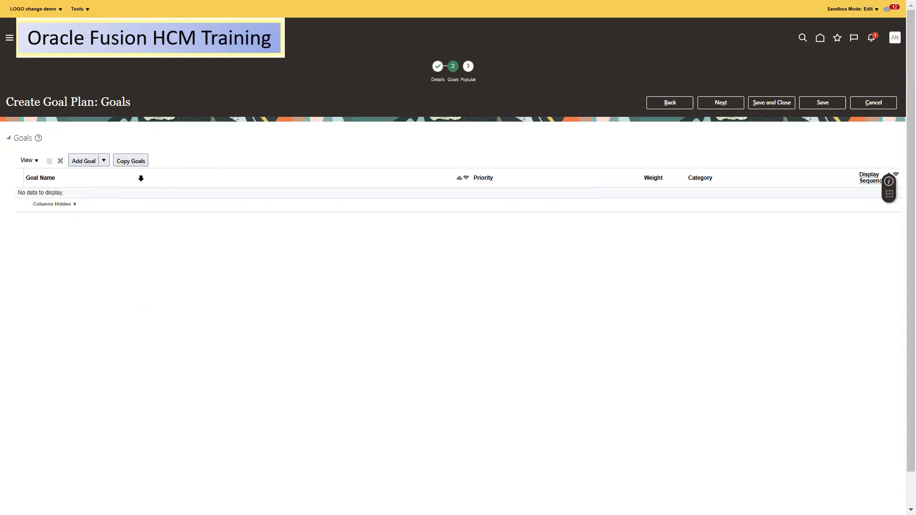
left_click(874, 104)
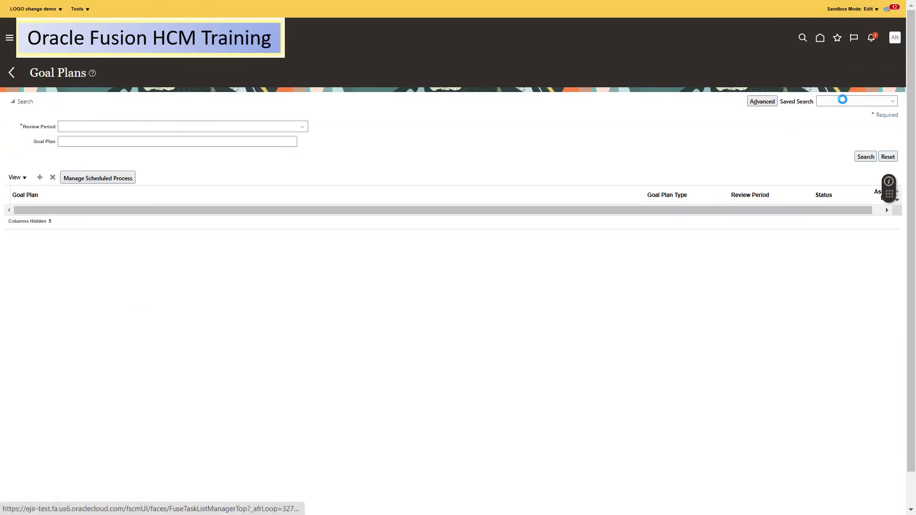
left_click(754, 162)
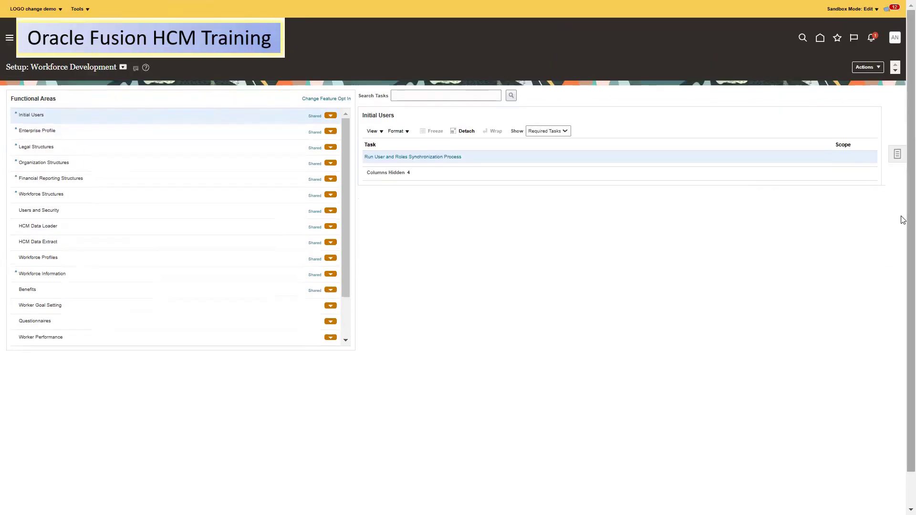
Start a new worker goal plan from Worker Goal Setting and name it '2025 N08 Goal PLan'
left_click(71, 306)
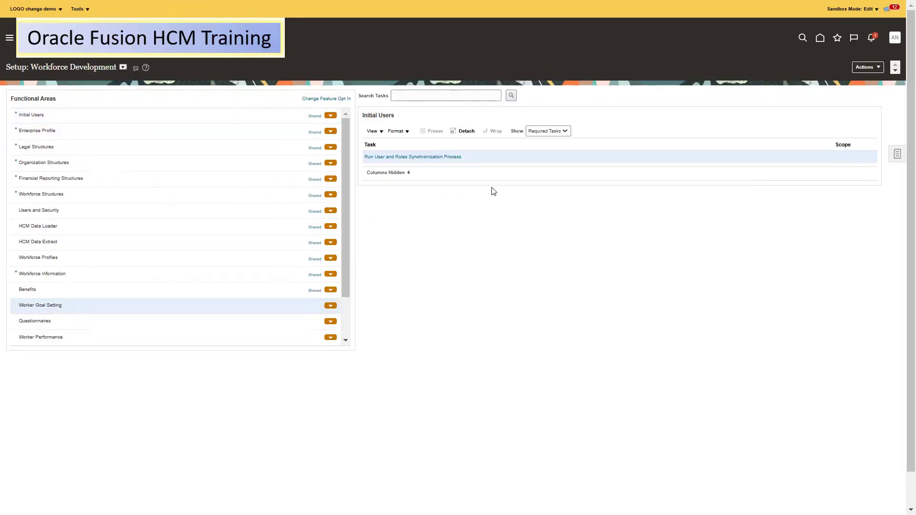
left_click(382, 253)
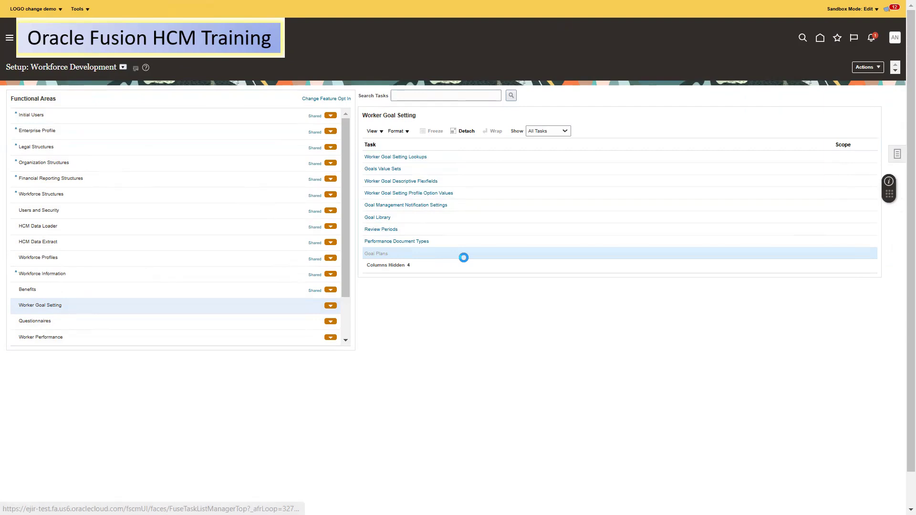
left_click(40, 177)
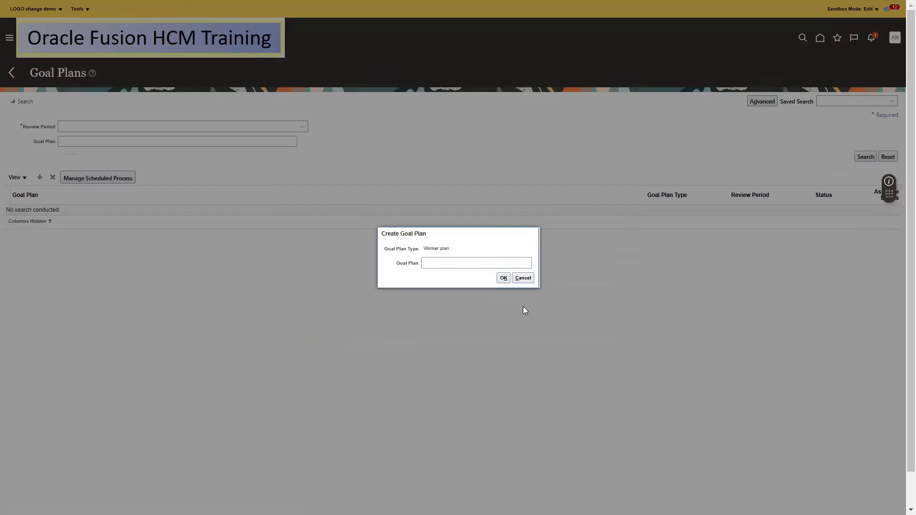
left_click(450, 264)
type("2025 N08 Goal PLan")
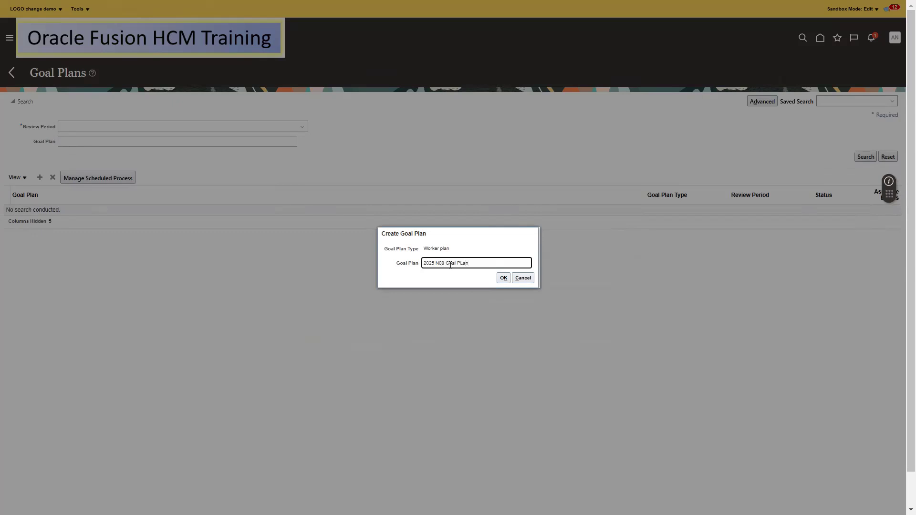
left_click(503, 278)
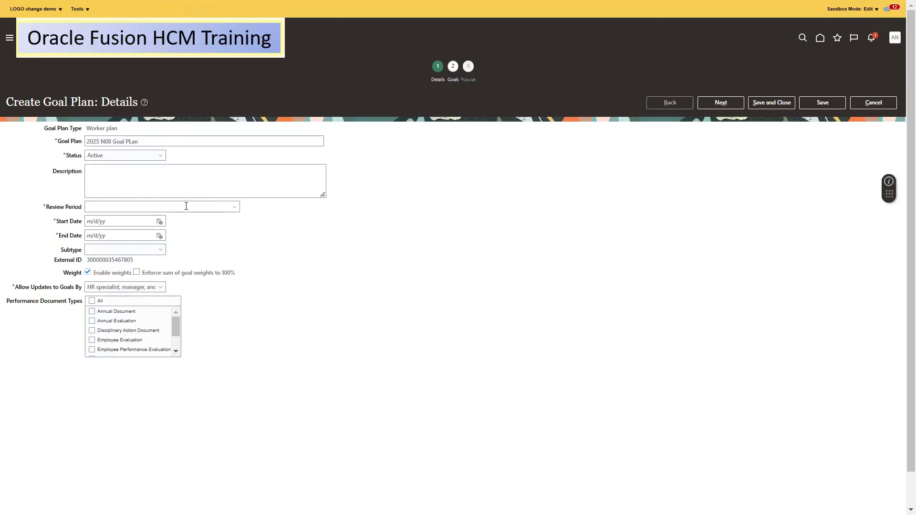
Use the 2025 Annual Cycle review period and Annual Evaluation document type, then go to Goals
left_click(235, 206)
left_click(150, 222)
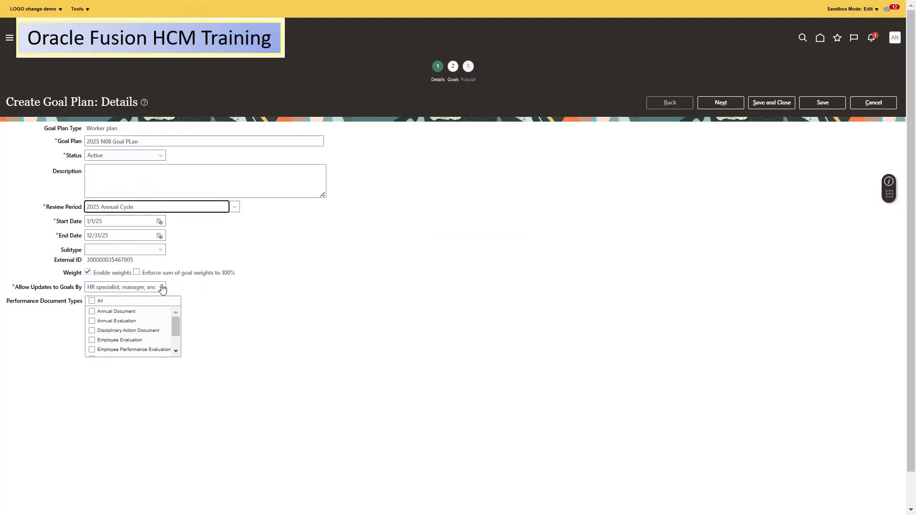
left_click(110, 289)
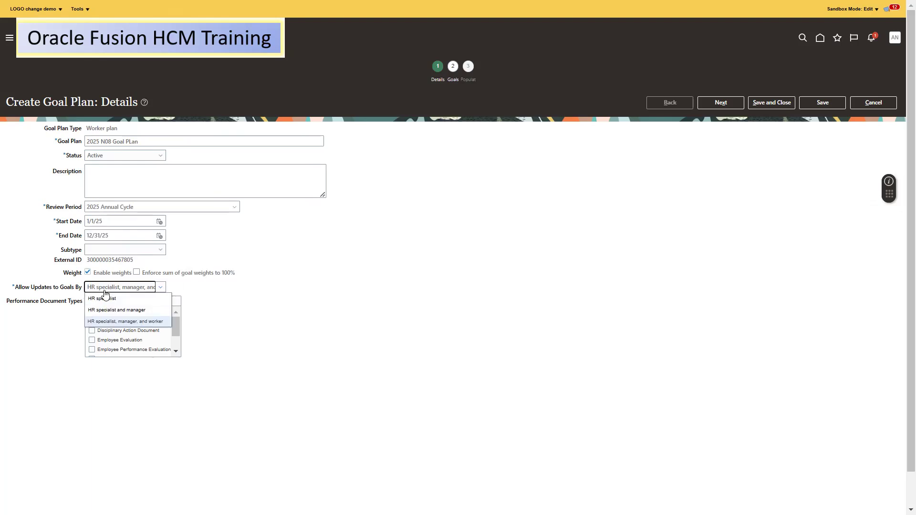
right_click(121, 317)
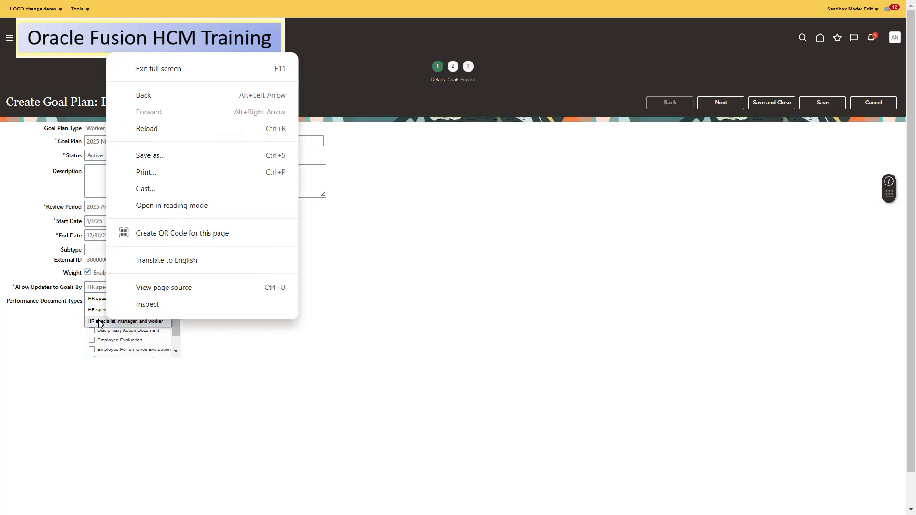
left_click(98, 319)
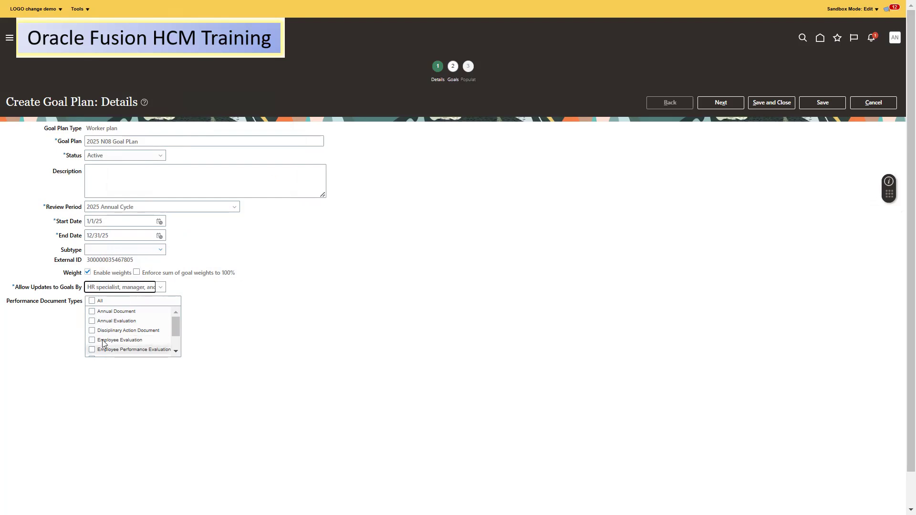
left_click(102, 323)
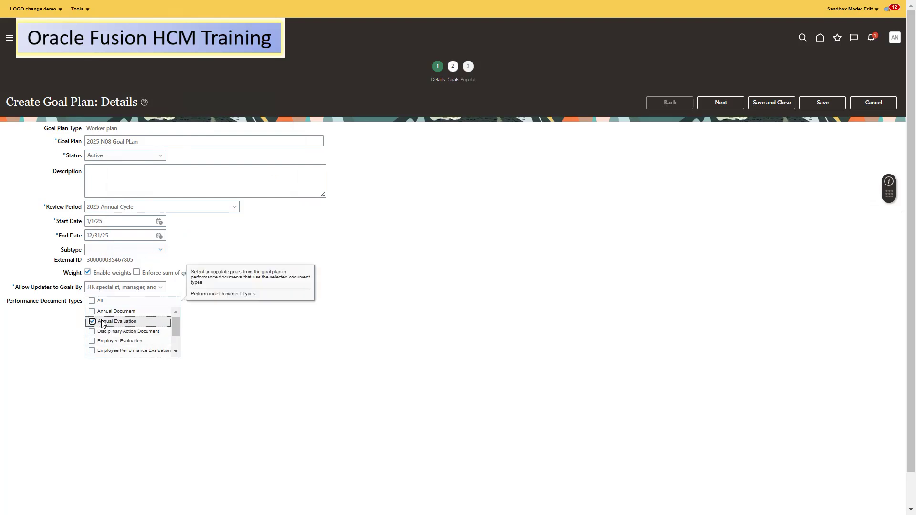
left_click(721, 101)
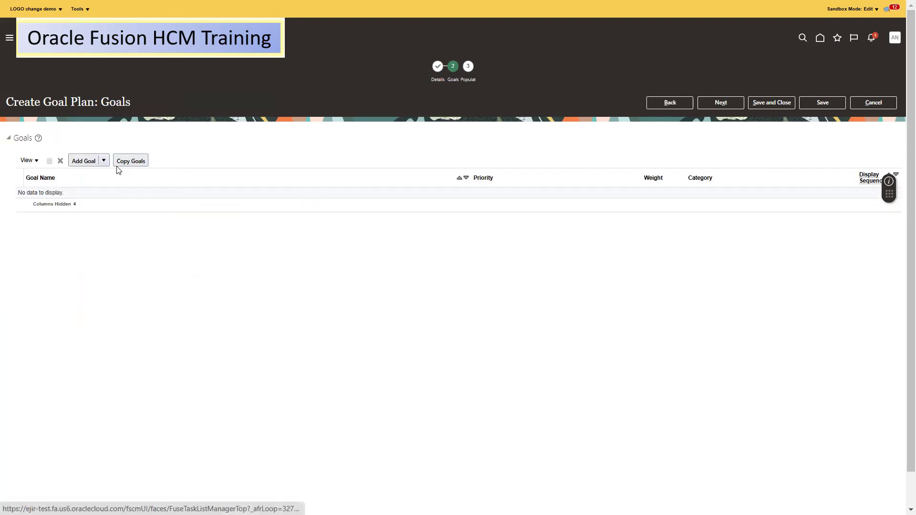
Add library goals Successful ERP Implementation and Completing Testing and Feedback to end users on time
left_click(103, 161)
left_click(99, 186)
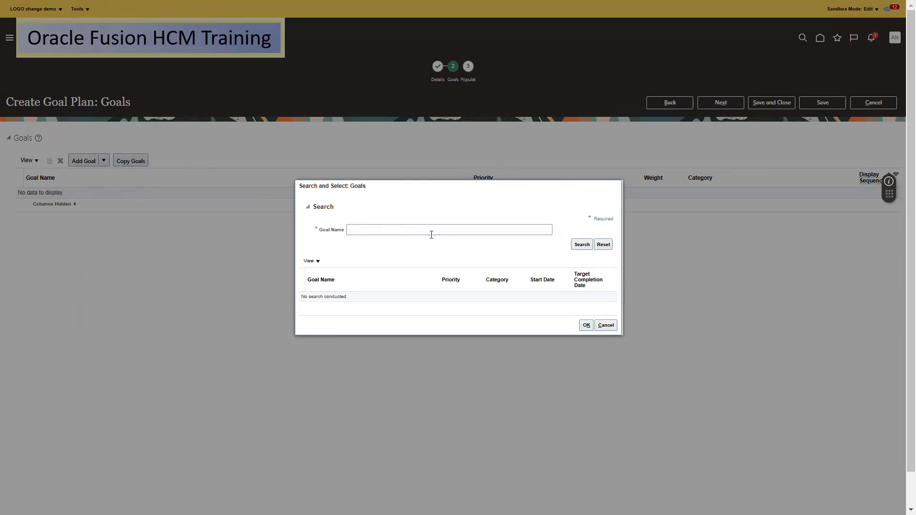
left_click(426, 232)
type("Succ")
key("Return")
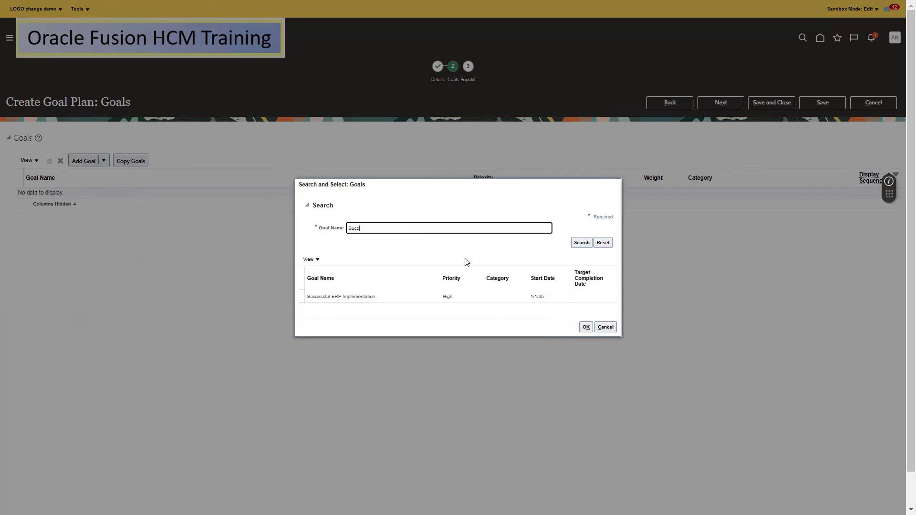
left_click(389, 296)
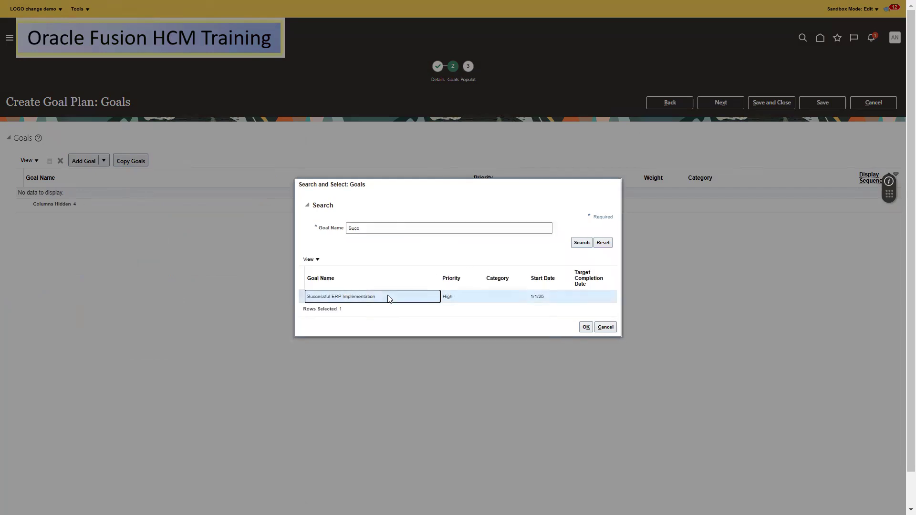
left_click(586, 328)
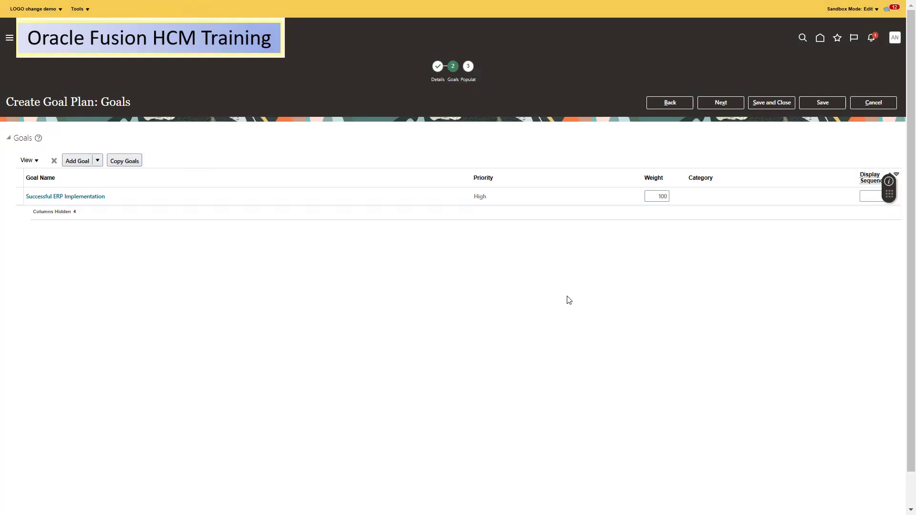
left_click(84, 163)
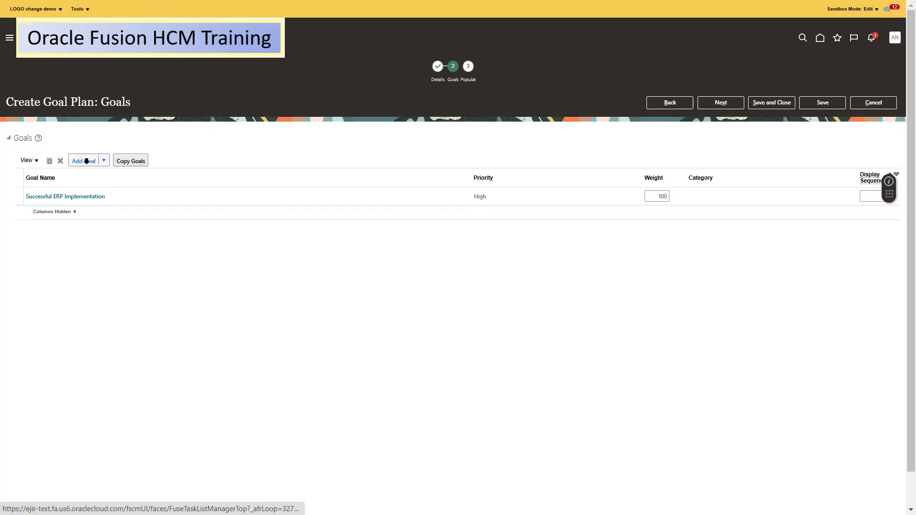
left_click(103, 162)
left_click(95, 184)
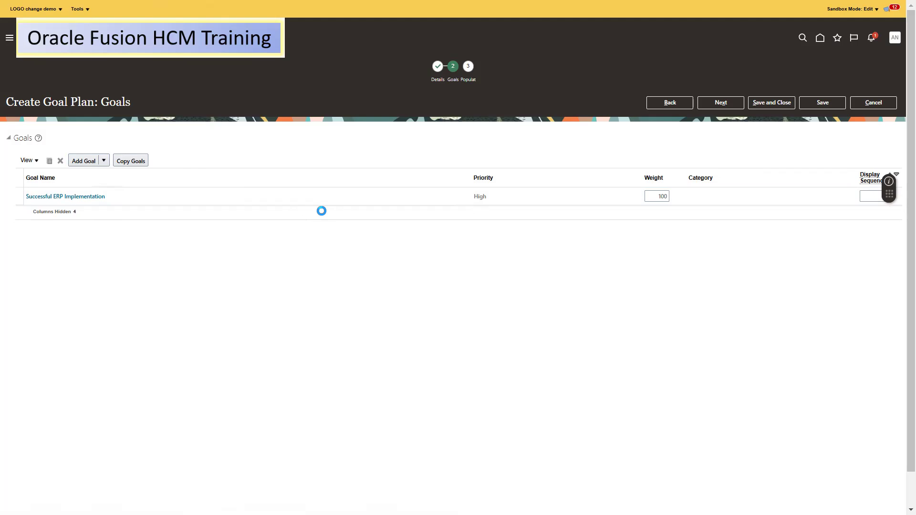
left_click(370, 231)
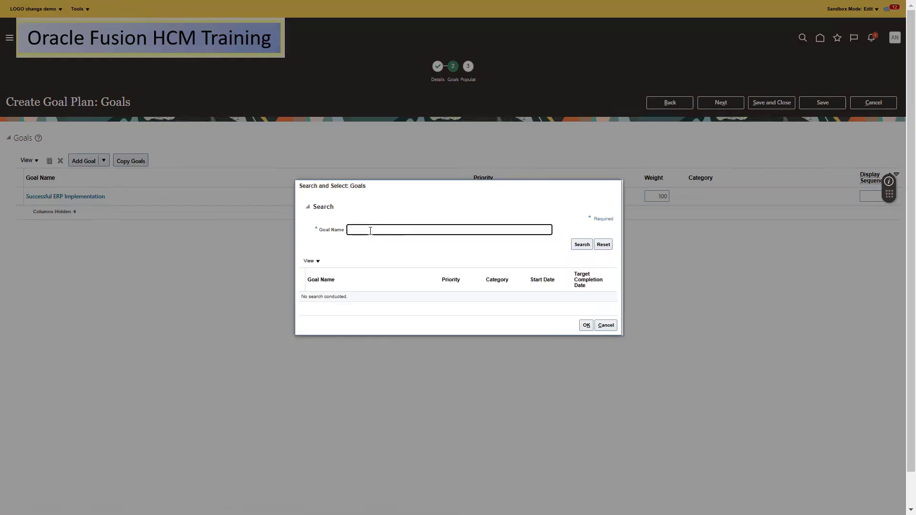
type("Compl")
key("Return")
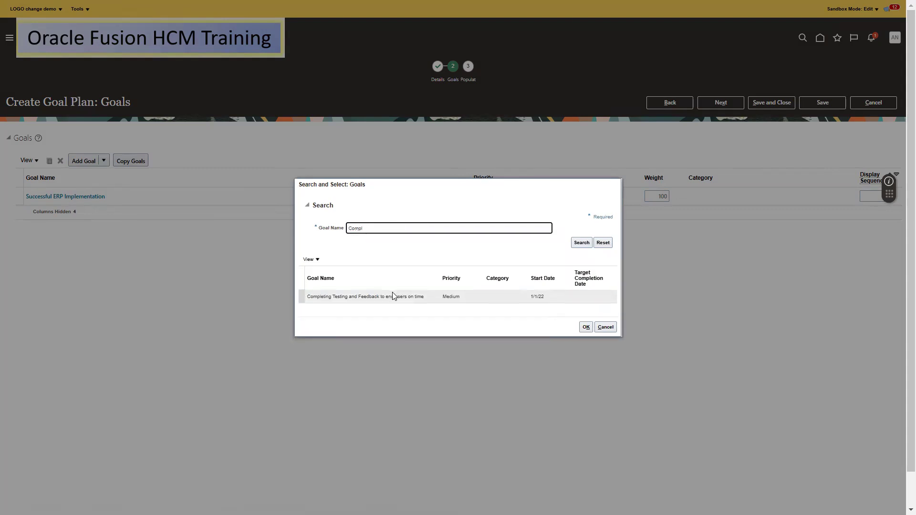
left_click(379, 297)
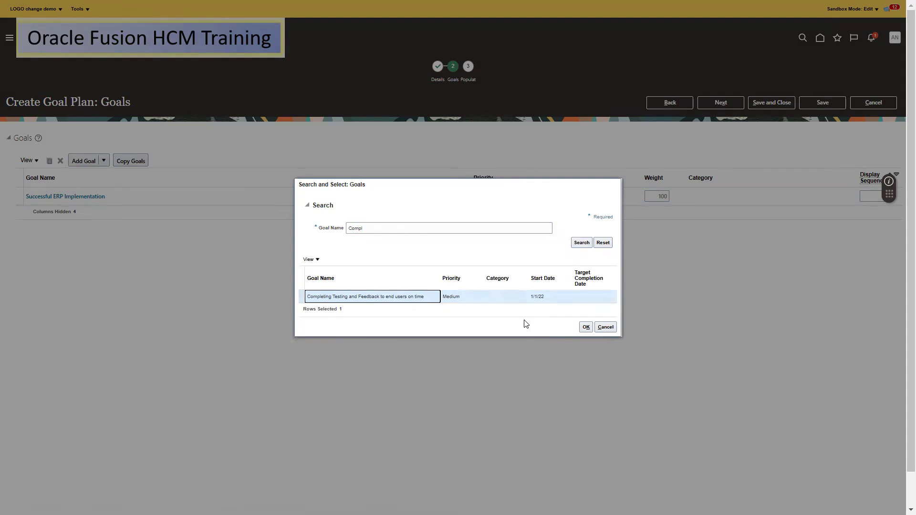
left_click(587, 328)
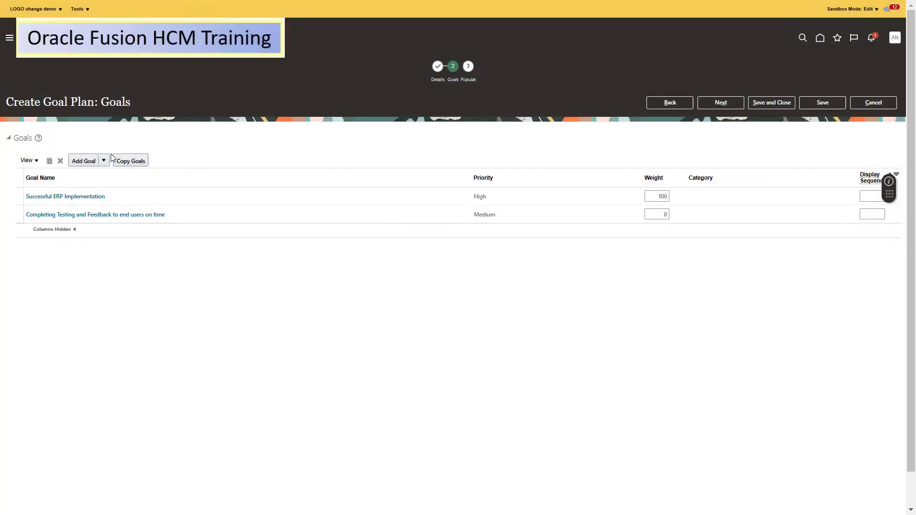
Add library goals Seamless Data Migration and Implementation Period as scheduled, then start editing the first weight
left_click(103, 161)
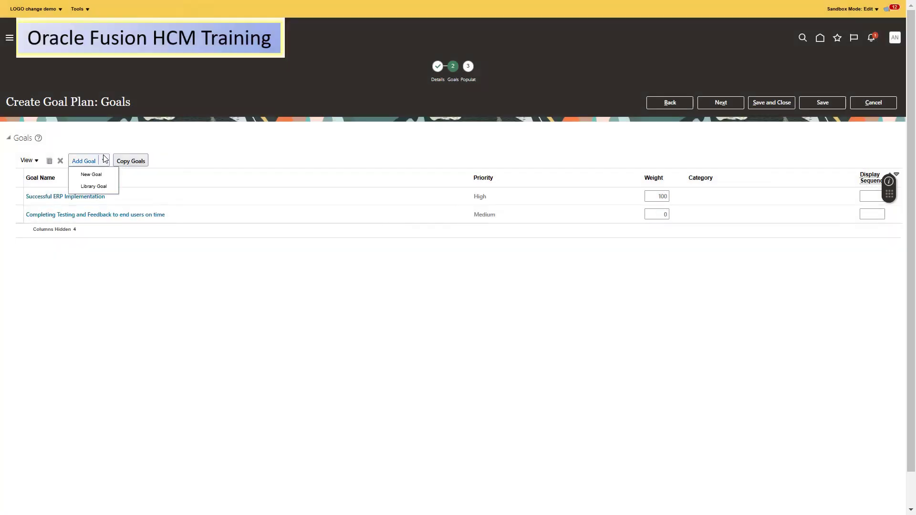
left_click(95, 187)
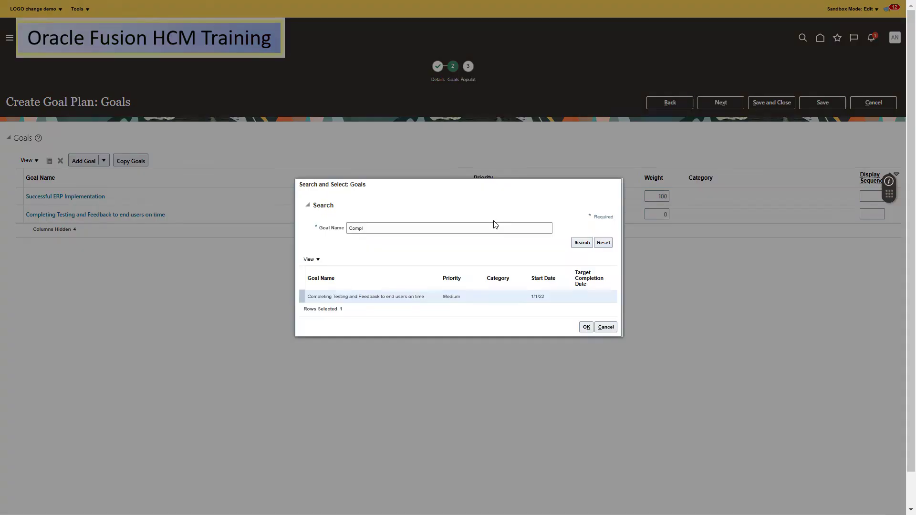
double_click(444, 229)
type("Seam")
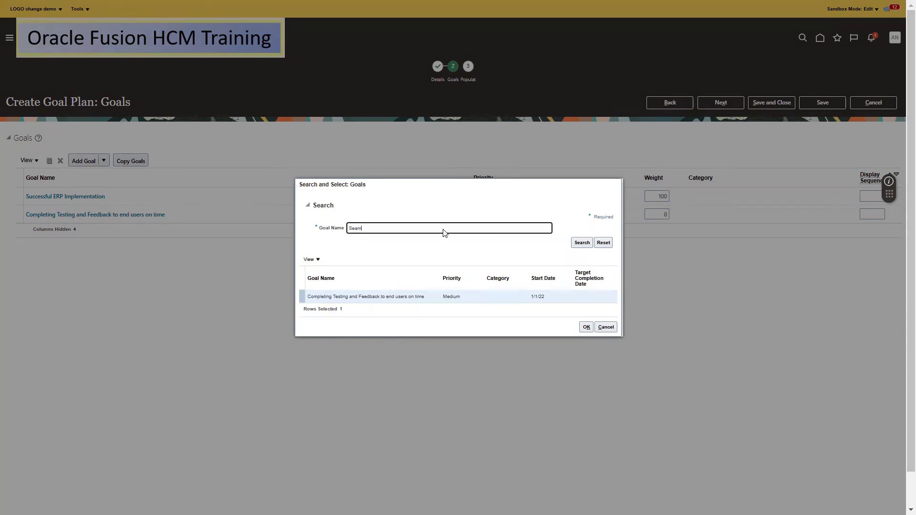
key("Return")
left_click(329, 297)
left_click(587, 328)
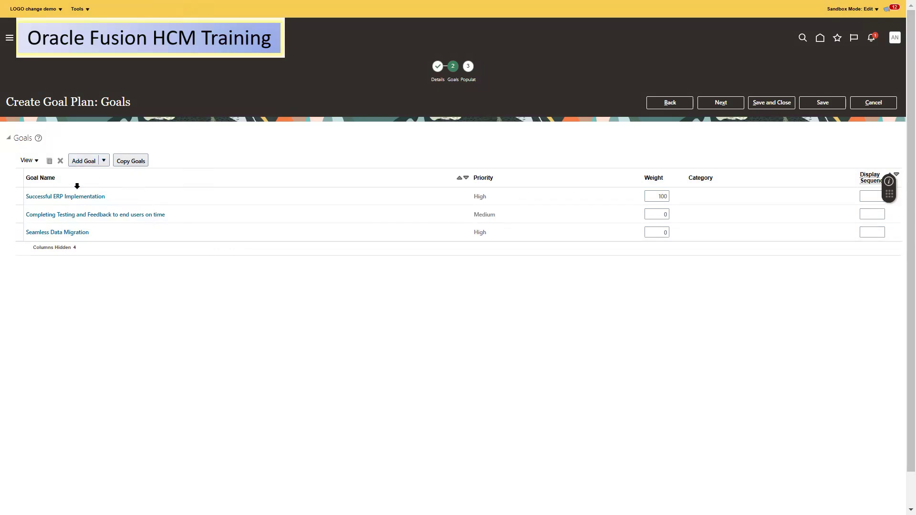
left_click(493, 219)
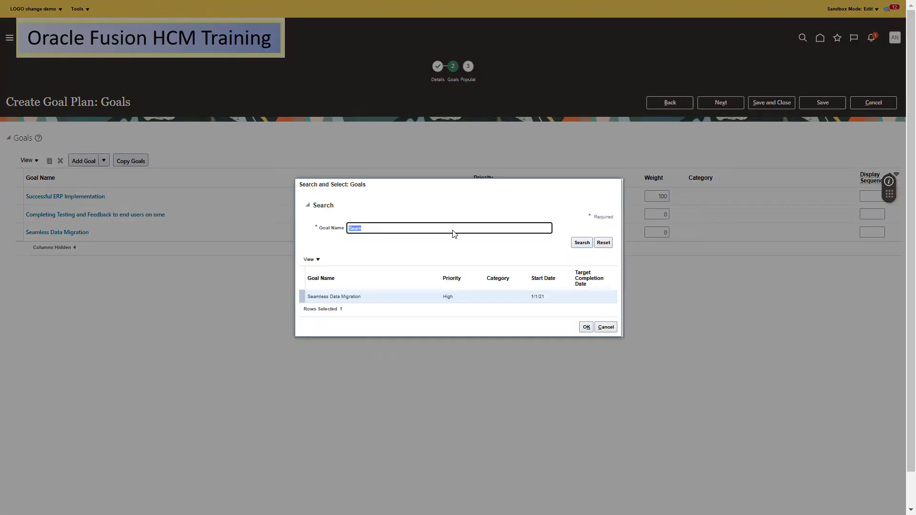
left_click(453, 232)
key("Return")
left_click(378, 296)
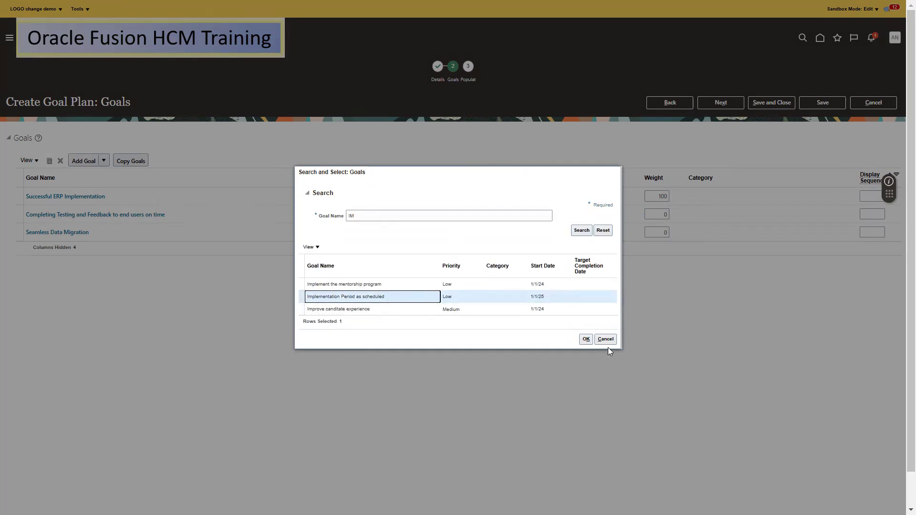
left_click(586, 339)
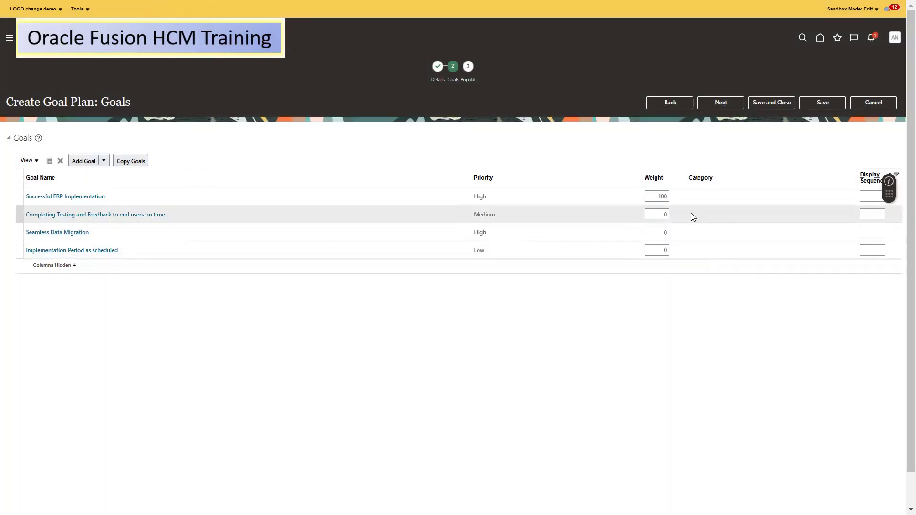
left_click(668, 196)
double_click(667, 195)
Set the four goal weights to 50, 30, 15 and 5
type("50")
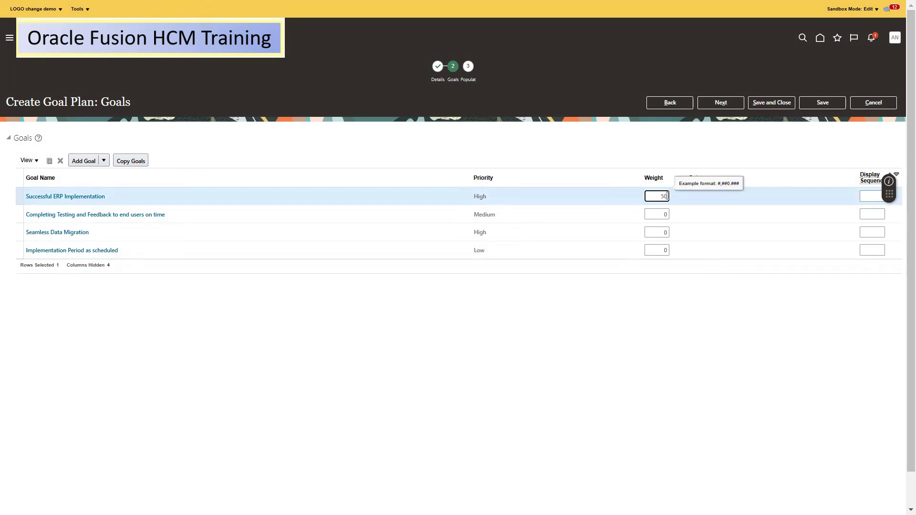
left_click(665, 215)
type("30")
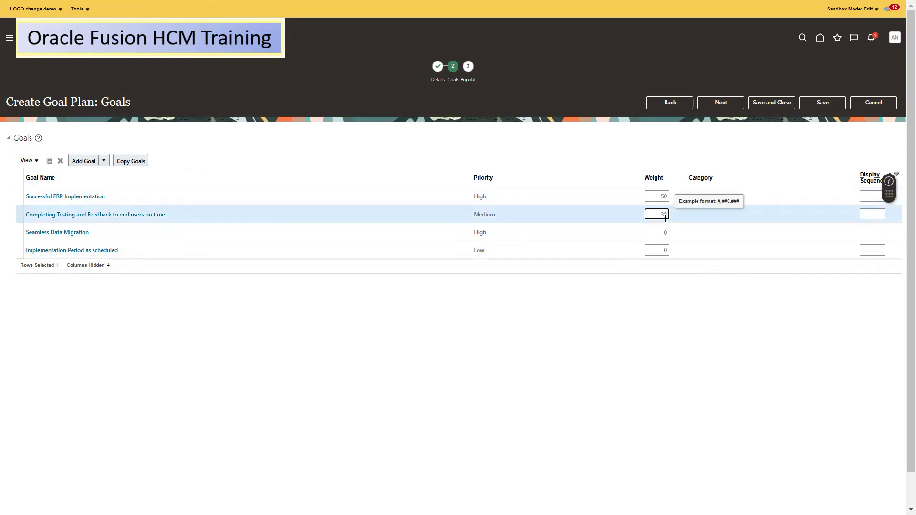
left_click(663, 232)
type("15")
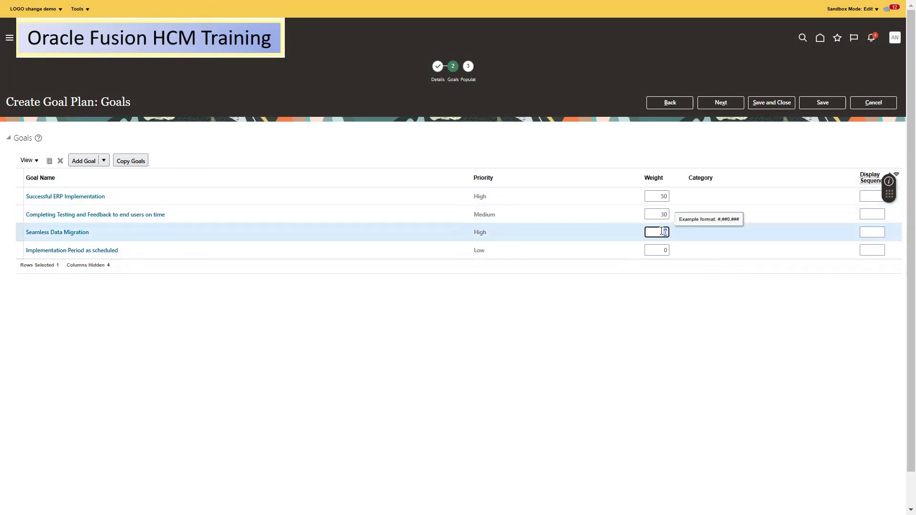
left_click(663, 250)
type("5")
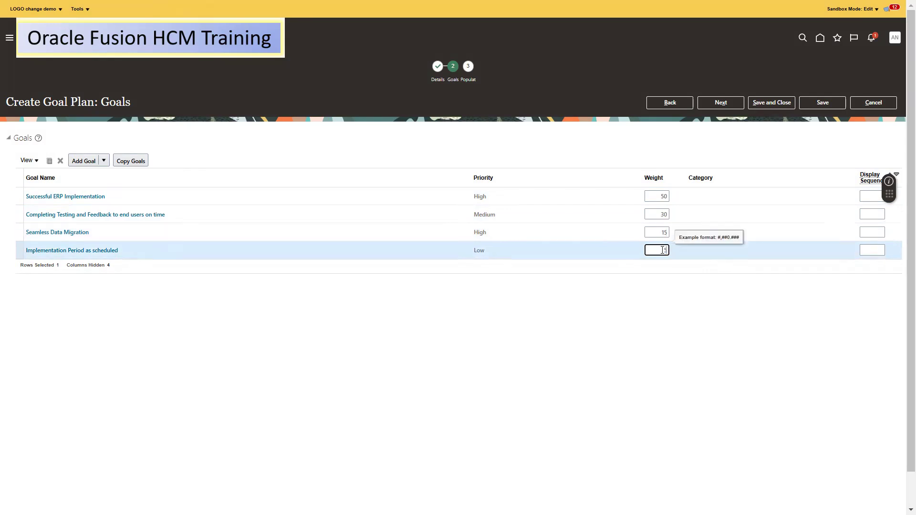
left_click(696, 291)
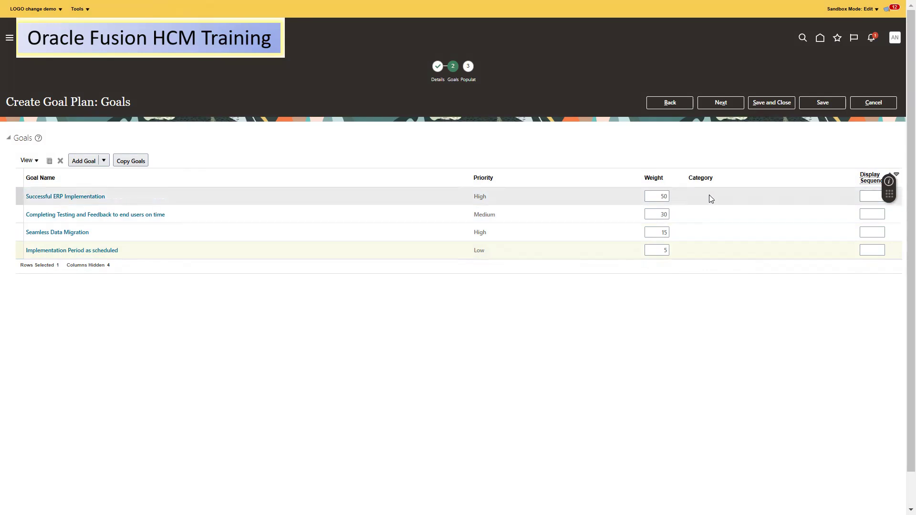
Give goals two to four display sequences 2, 3 and 4, then continue to Population
left_click(867, 199)
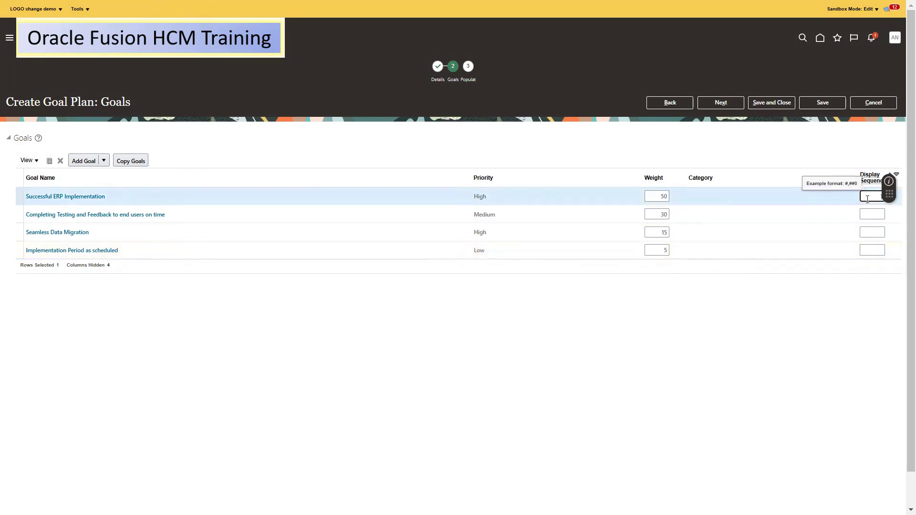
left_click(880, 215)
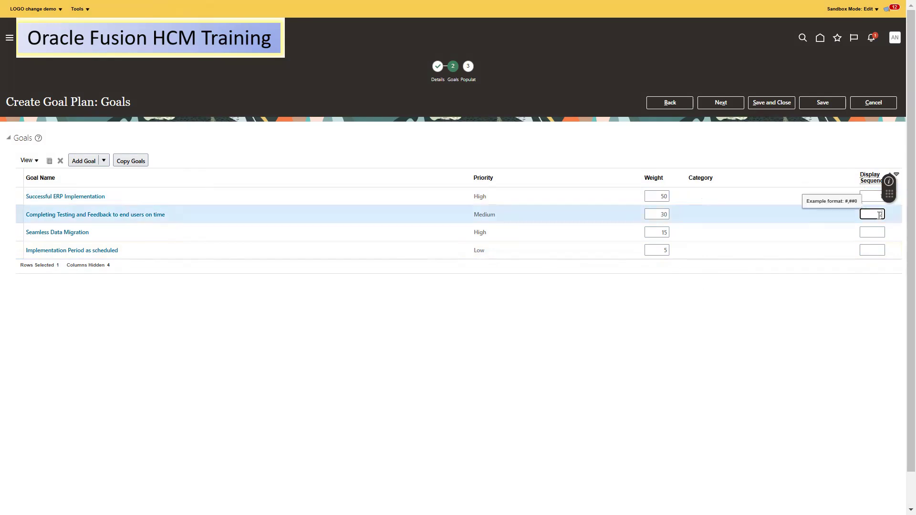
type("2")
left_click(882, 232)
type("3")
left_click(867, 247)
type("4")
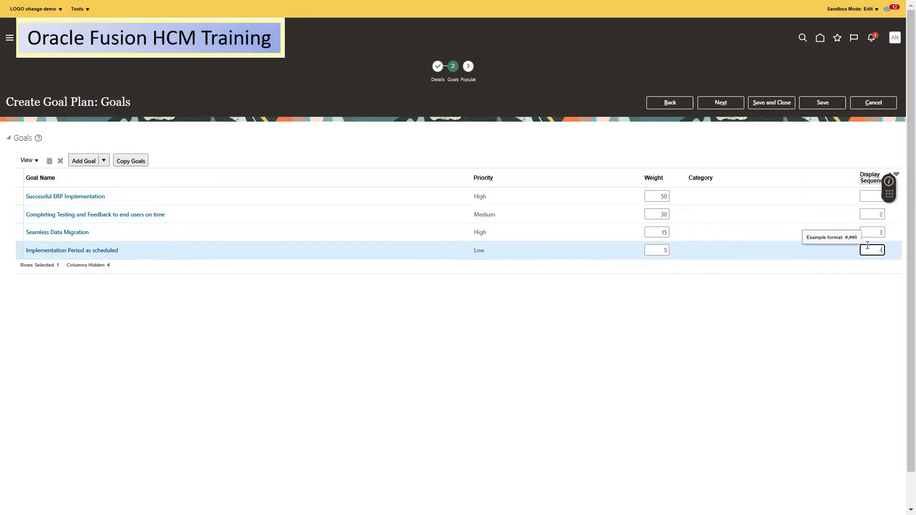
left_click(725, 107)
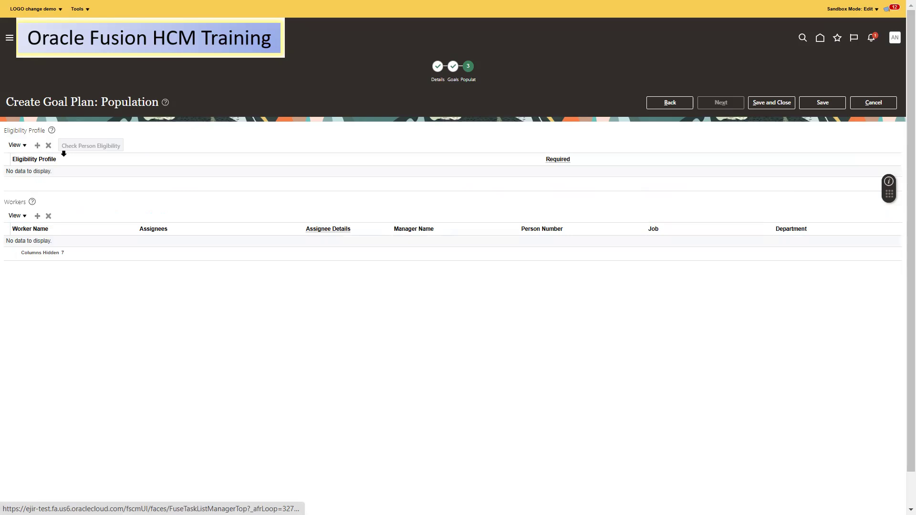
Open the eligibility profile search and look up profiles matching 'Elig'
left_click(37, 146)
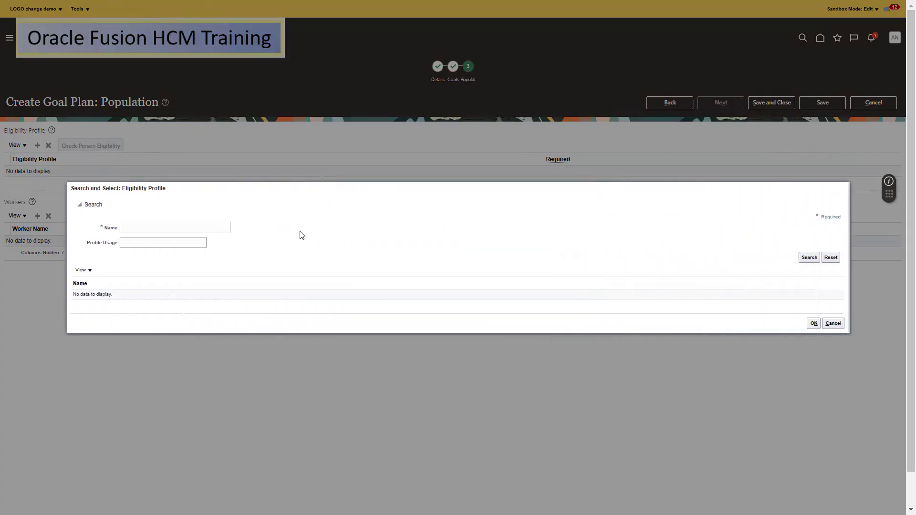
left_click(151, 228)
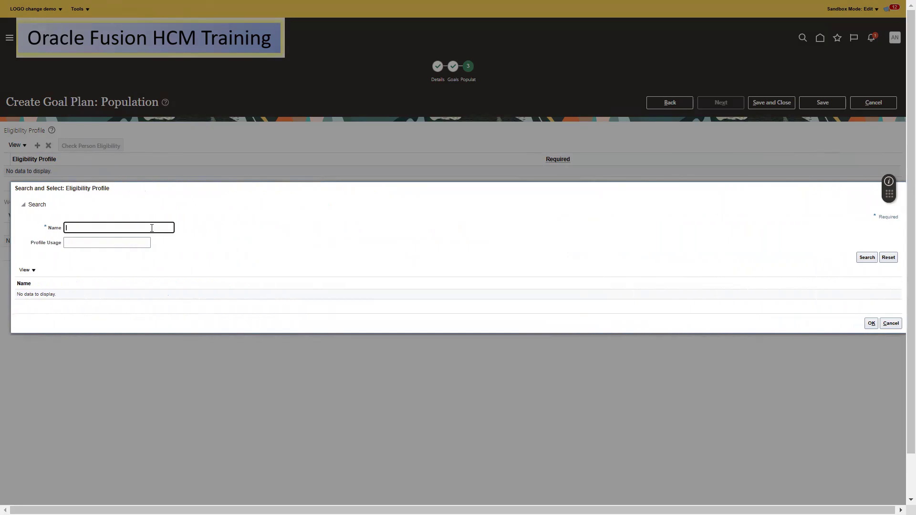
type("2025")
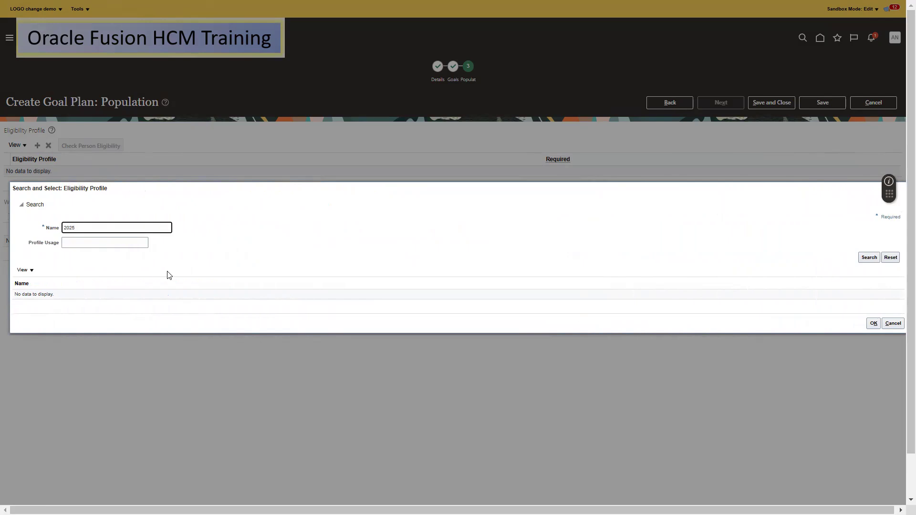
double_click(107, 232)
key("BackSpace")
left_click(868, 259)
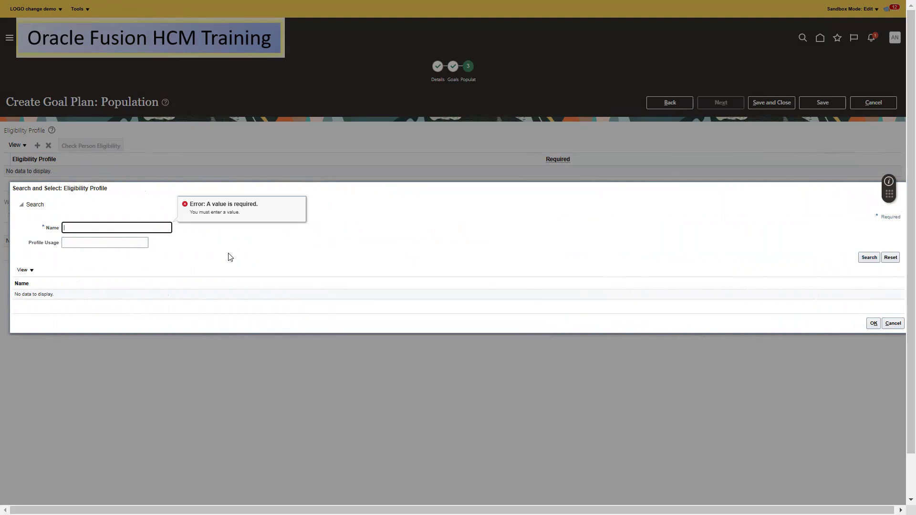
left_click(107, 228)
type("Elig")
key("Return")
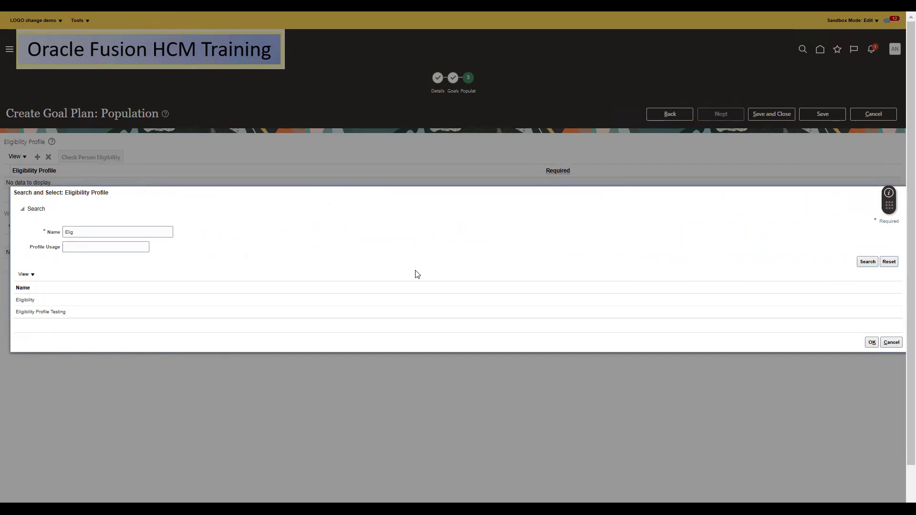
Select Goal Plan 2025_OF as the goal plan's eligibility profile
key("F11")
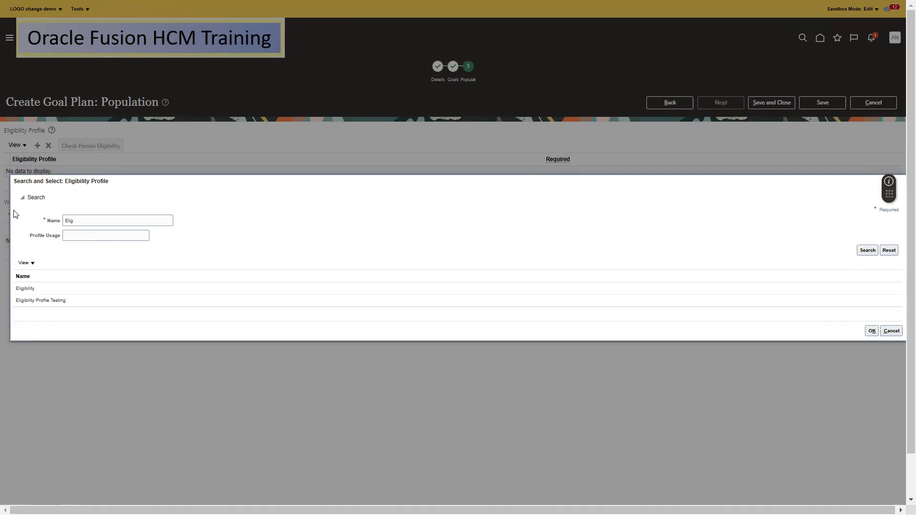
type("Goal Plan 2025_OF")
left_click(45, 302)
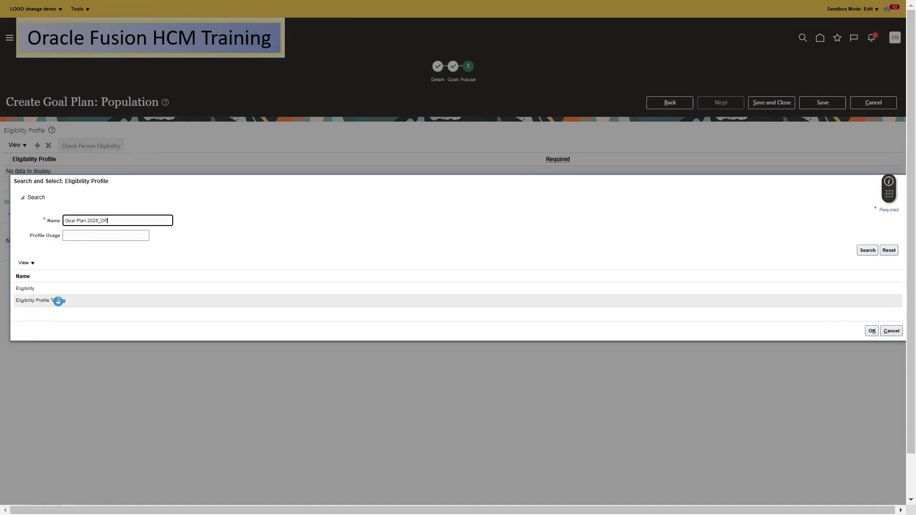
left_click(48, 293)
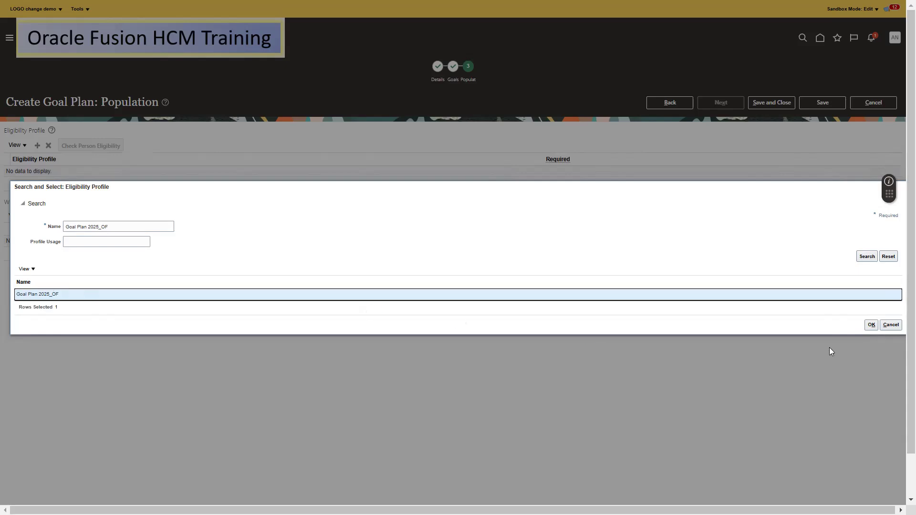
left_click(872, 325)
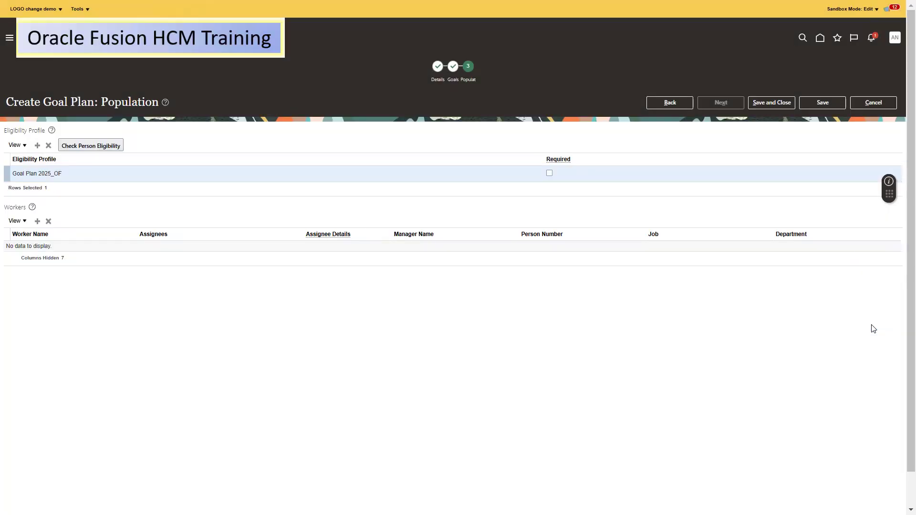
Open the worker search, switch it to person number, and close it without adding anyone
left_click(37, 221)
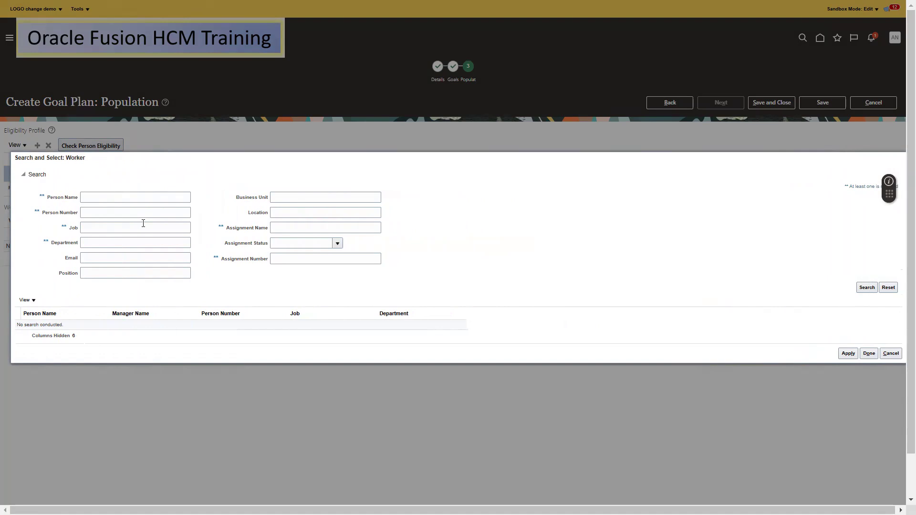
left_click(100, 201)
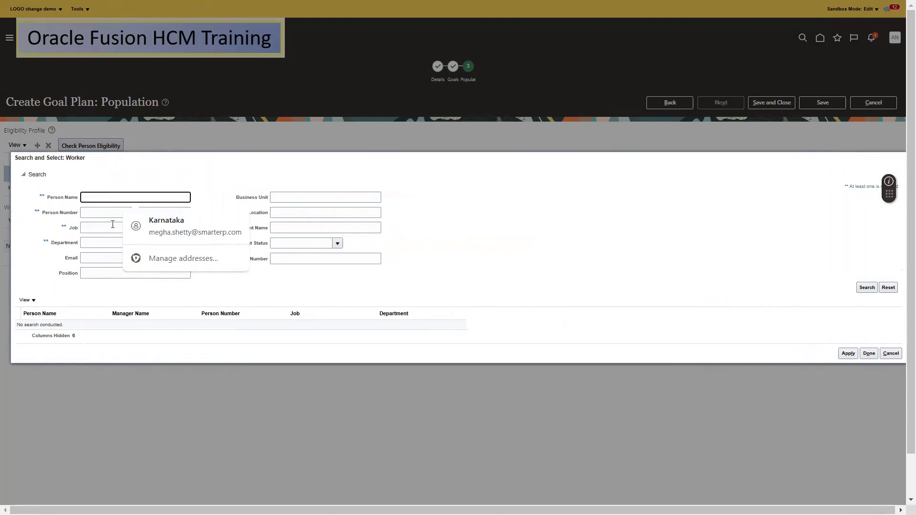
left_click(95, 214)
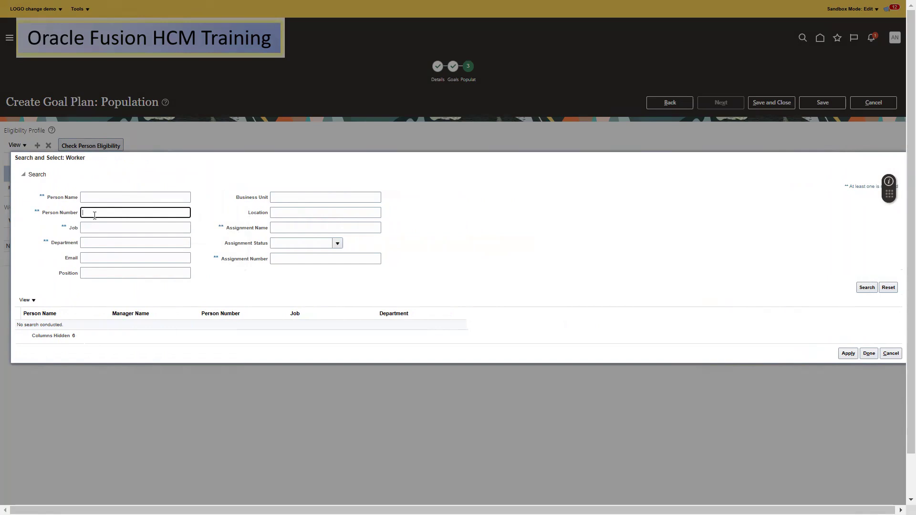
left_click(891, 354)
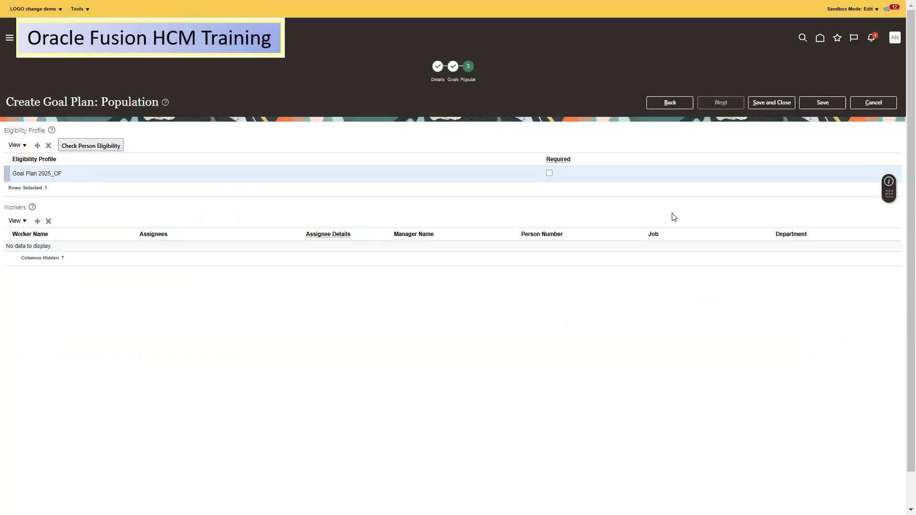
Retry saving after marking Goal Plan 2025_OF required, then delete that profile row after the errors
left_click(807, 103)
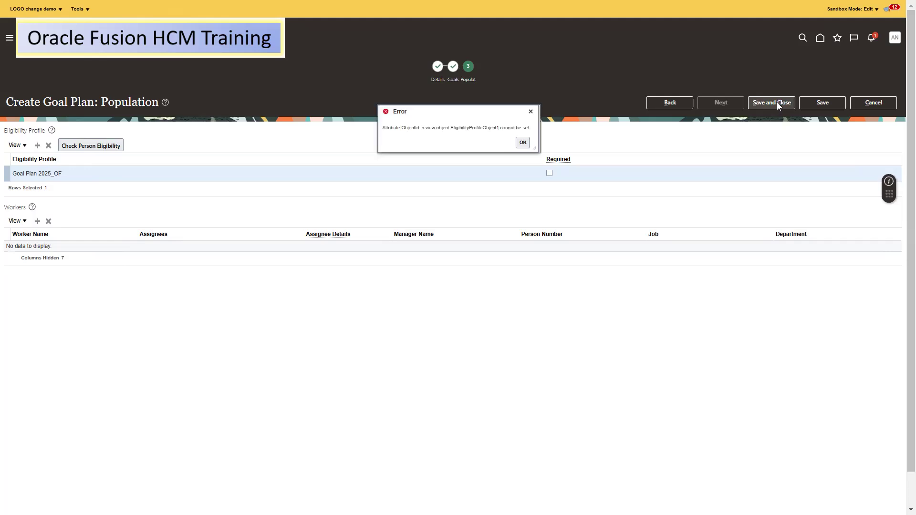
left_click(522, 143)
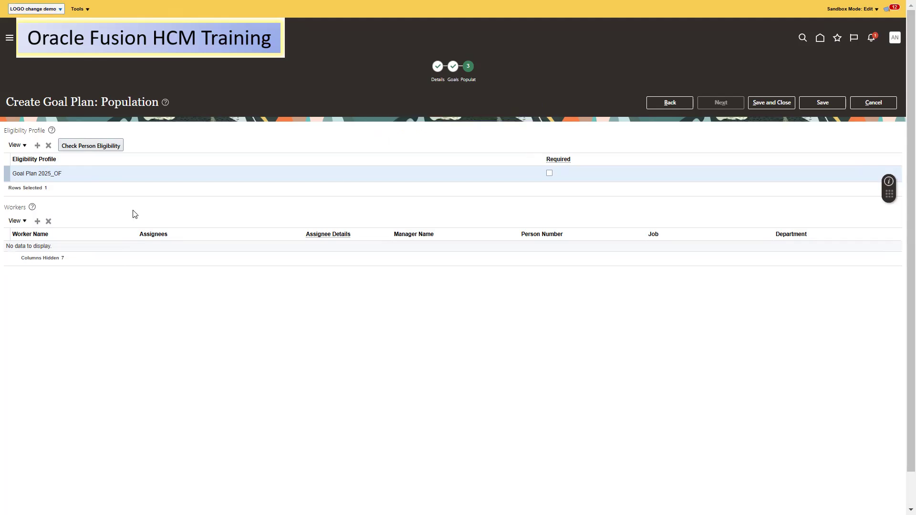
left_click(550, 173)
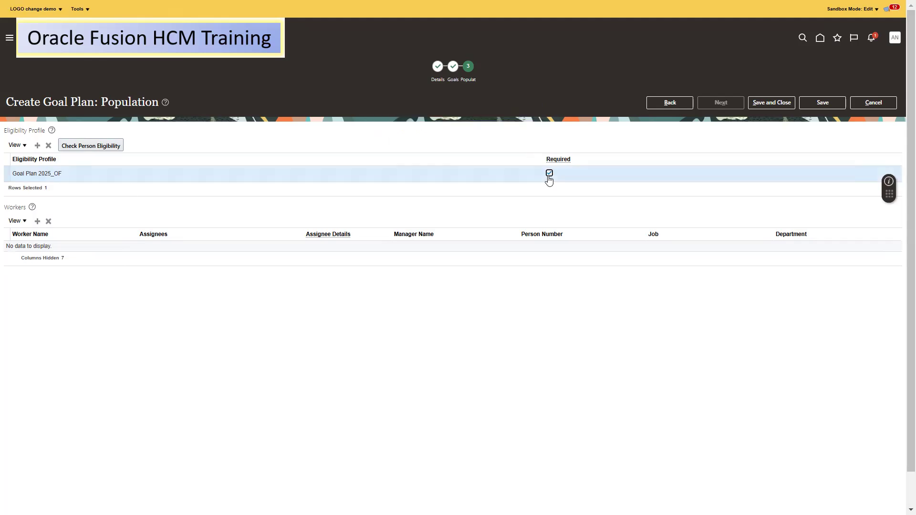
left_click(773, 103)
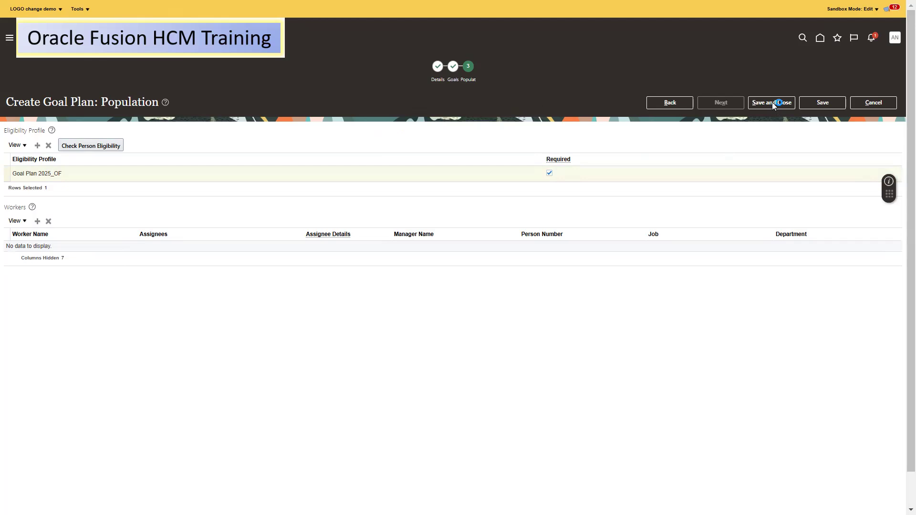
left_click(523, 143)
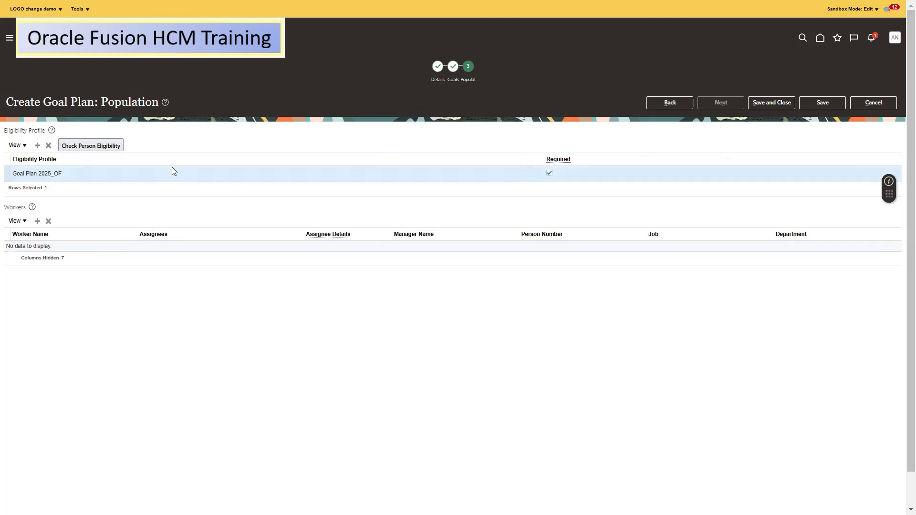
left_click(49, 145)
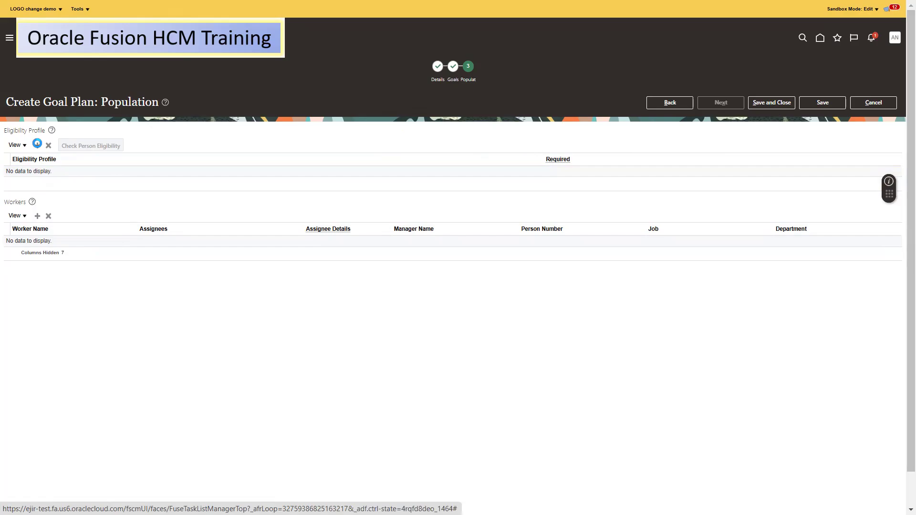
Re-add Goal Plan 2025_OF as the eligibility profile and save and close the goal plan
left_click(37, 144)
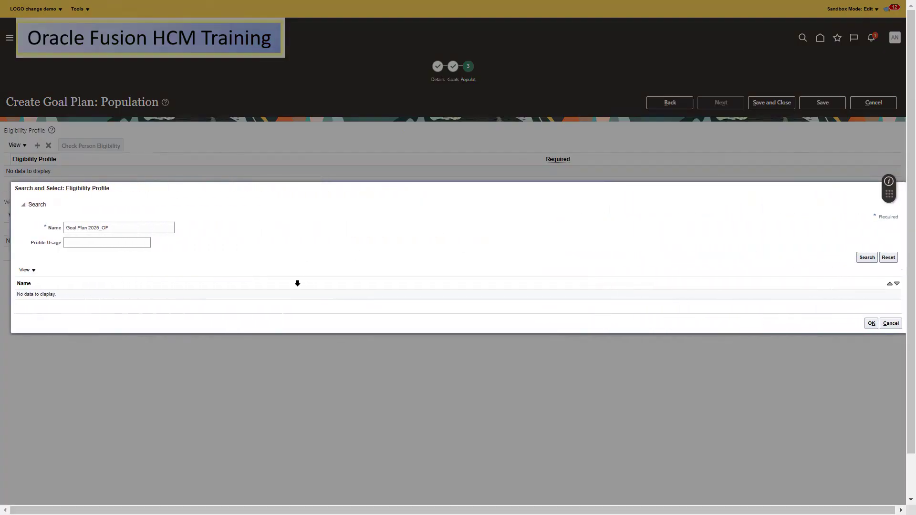
left_click(871, 325)
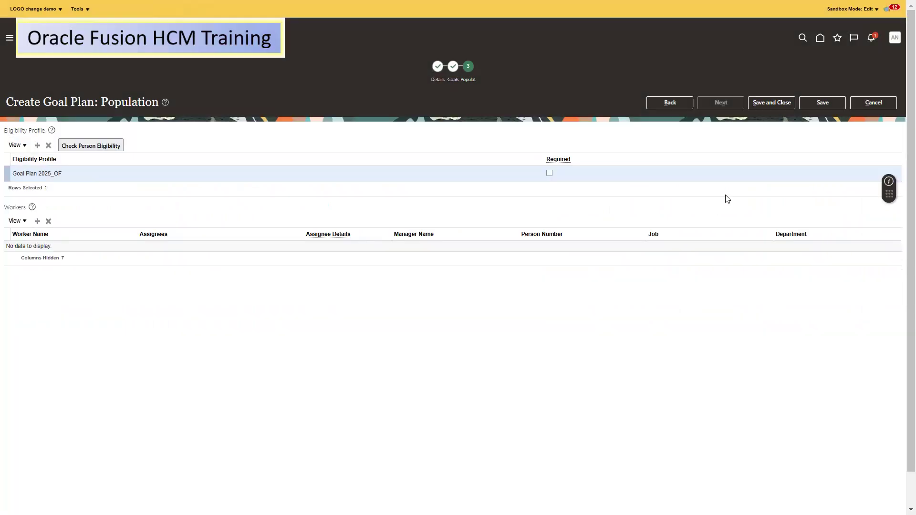
left_click(777, 98)
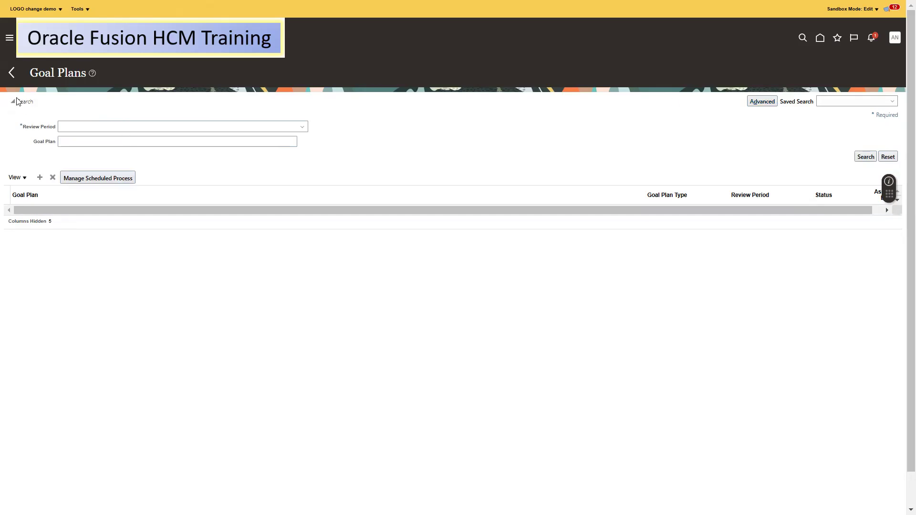
Search goal plans for review period 2025 Annual Cycle and select the 2025 N08 Goal PLan row
left_click(78, 128)
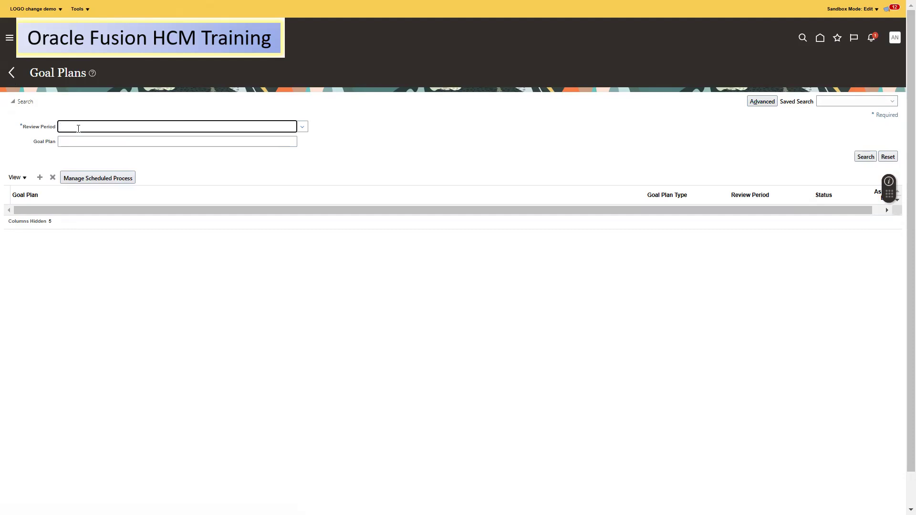
type("2025")
key("Return")
left_click(303, 128)
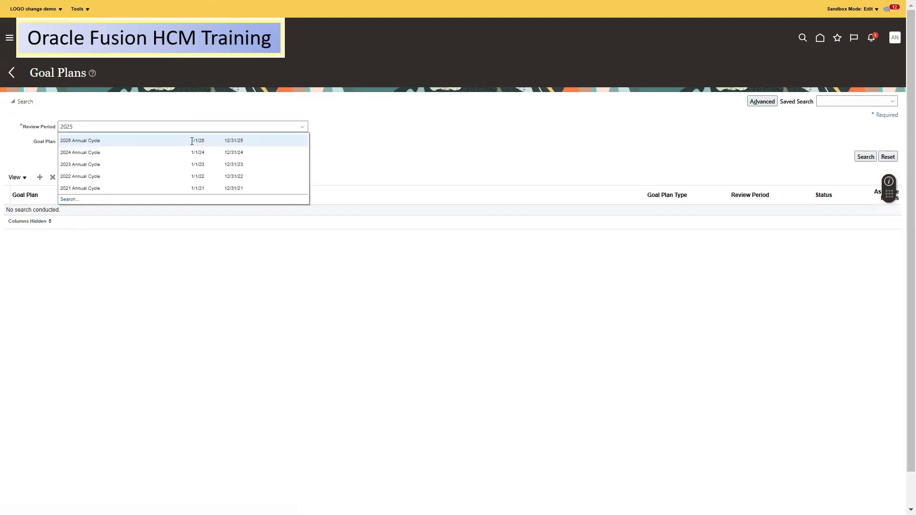
left_click(192, 141)
left_click(866, 157)
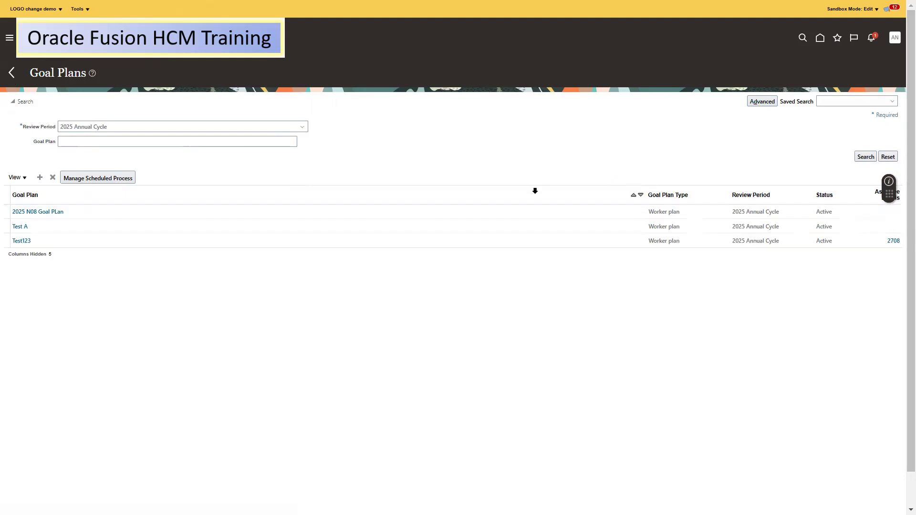
left_click(110, 215)
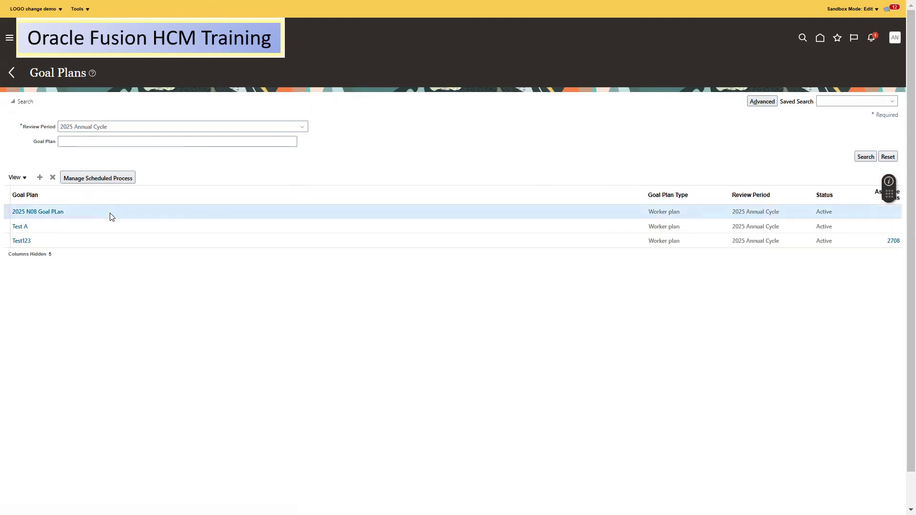
Reopen the Goal Plans setup task and try Manage Scheduled Process, dismissing the resulting error
left_click(10, 73)
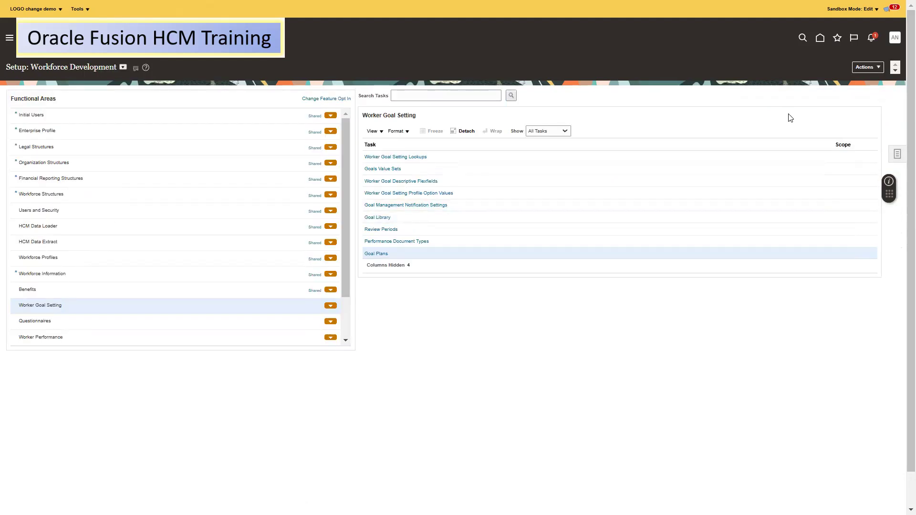
left_click(375, 253)
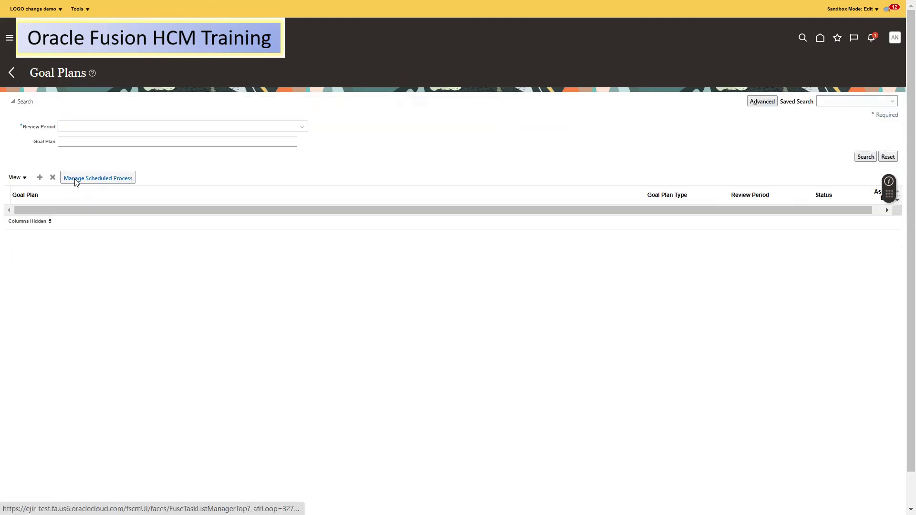
left_click(107, 182)
left_click(494, 144)
Search 2025 Annual Cycle again, select 2025 N08 Goal PLan, and open its Manage Scheduled Process
left_click(114, 127)
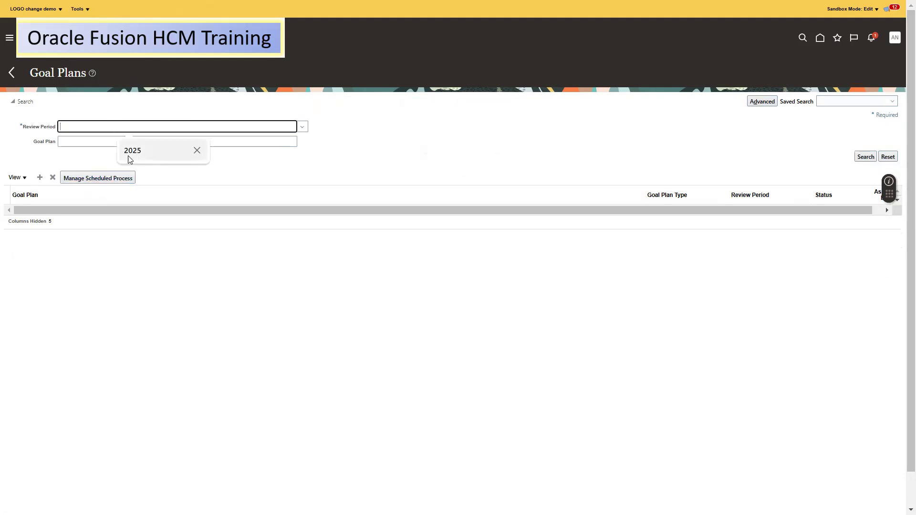
left_click(300, 127)
left_click(275, 141)
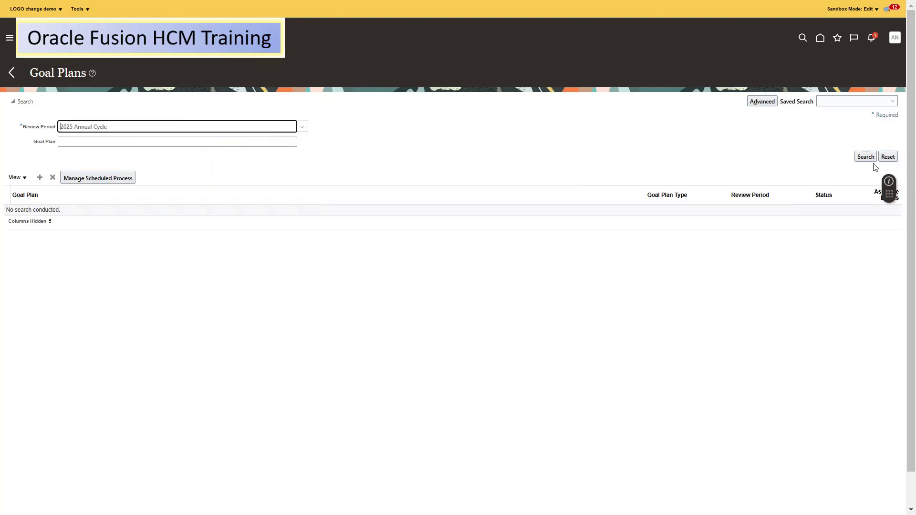
left_click(866, 156)
left_click(74, 217)
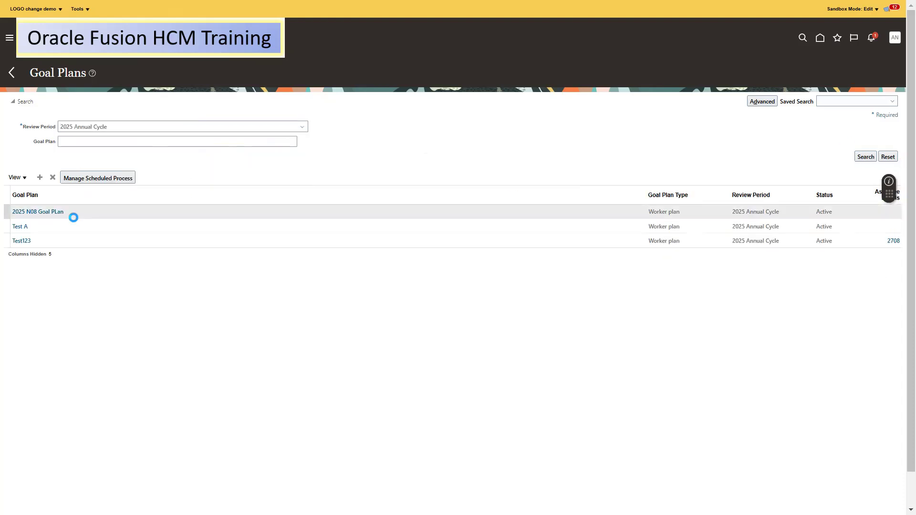
left_click(88, 180)
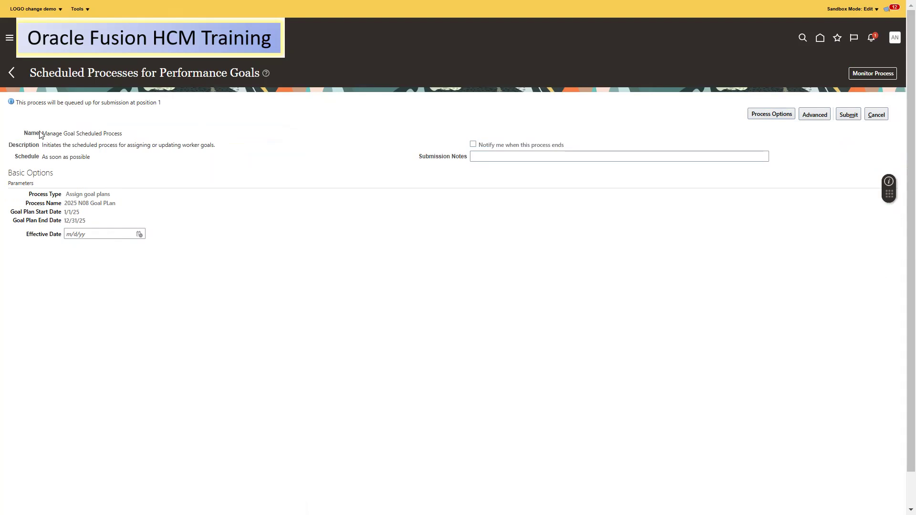
Highlight the process name, return to the home page, and show its Tools group of apps
left_click_drag(40, 134, 114, 134)
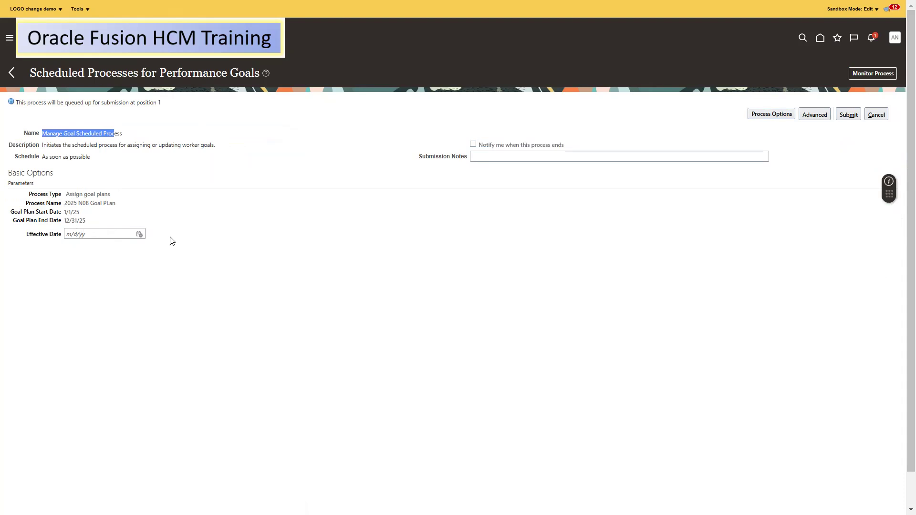
left_click(841, 69)
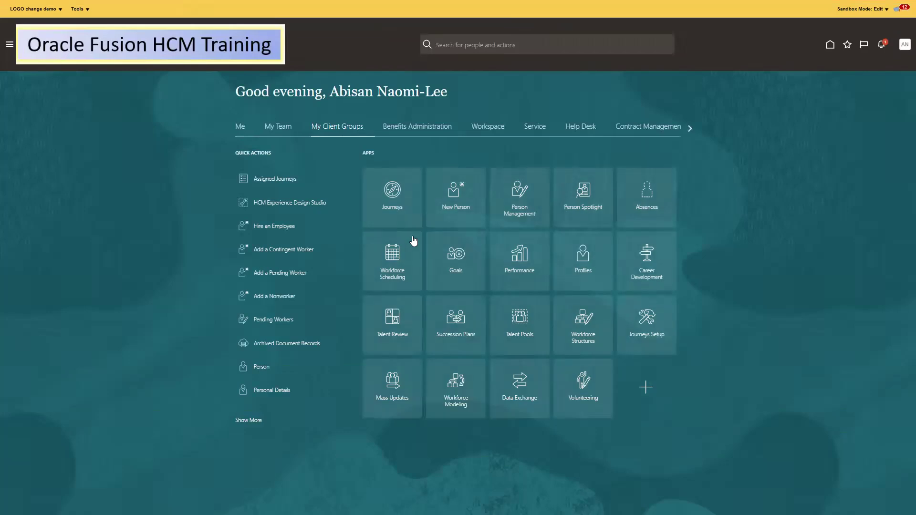
left_click(684, 127)
left_click(684, 127)
left_click(684, 127)
left_click(684, 127)
left_click(530, 127)
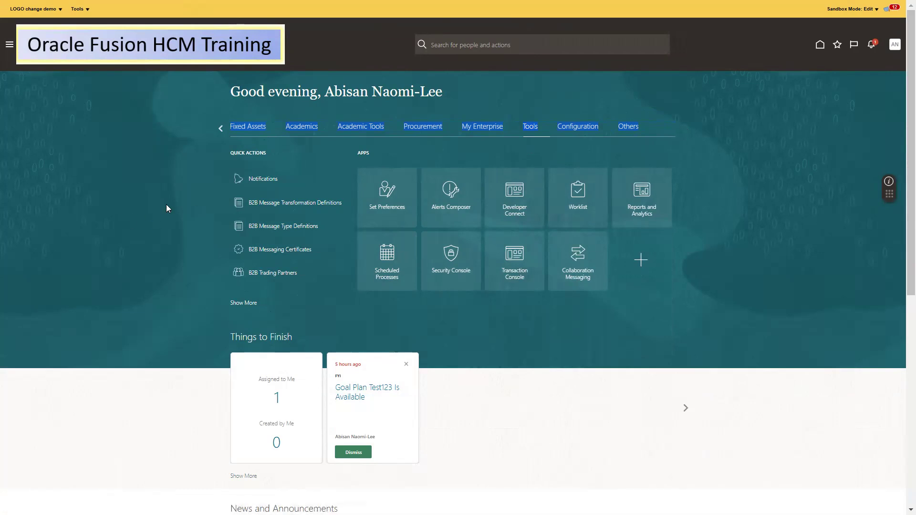
Schedule a new process in Scheduled Processes, searching 'Manage Goal' to choose Manage Goal Scheduled Process
left_click(390, 254)
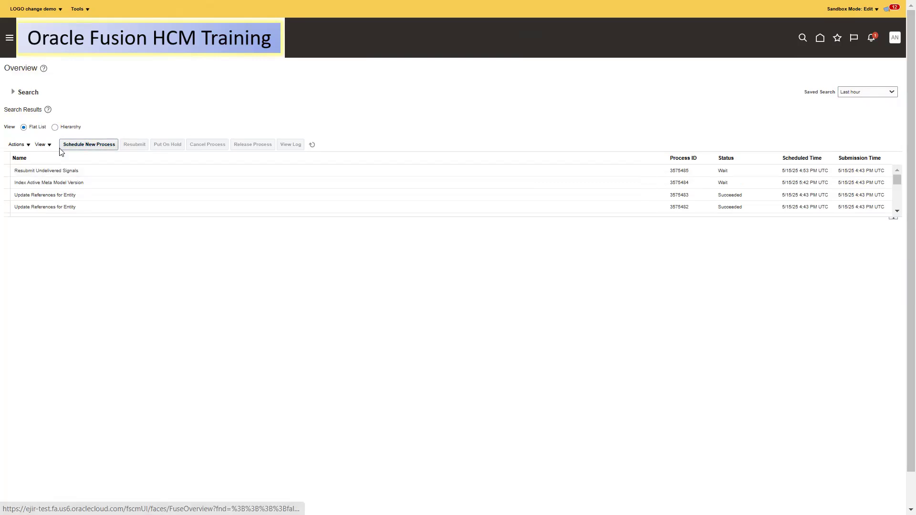
left_click(82, 149)
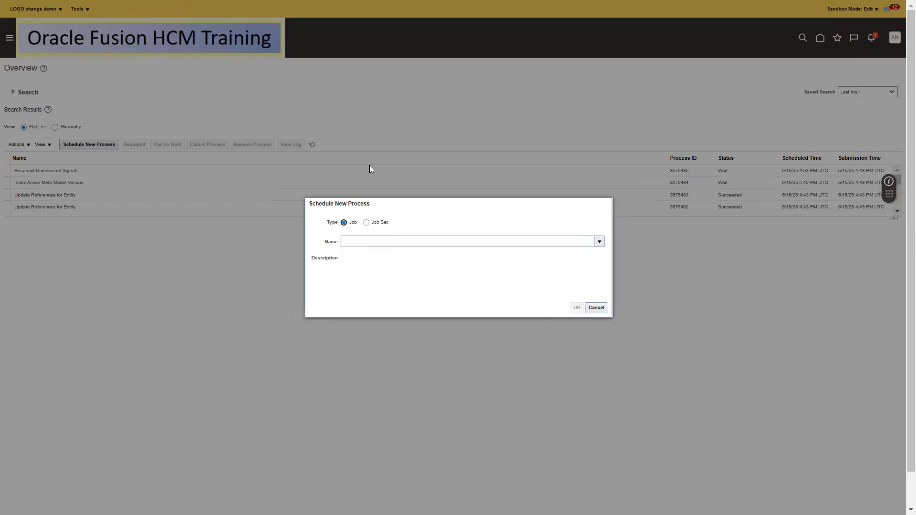
left_click(350, 243)
type("Manage Goa")
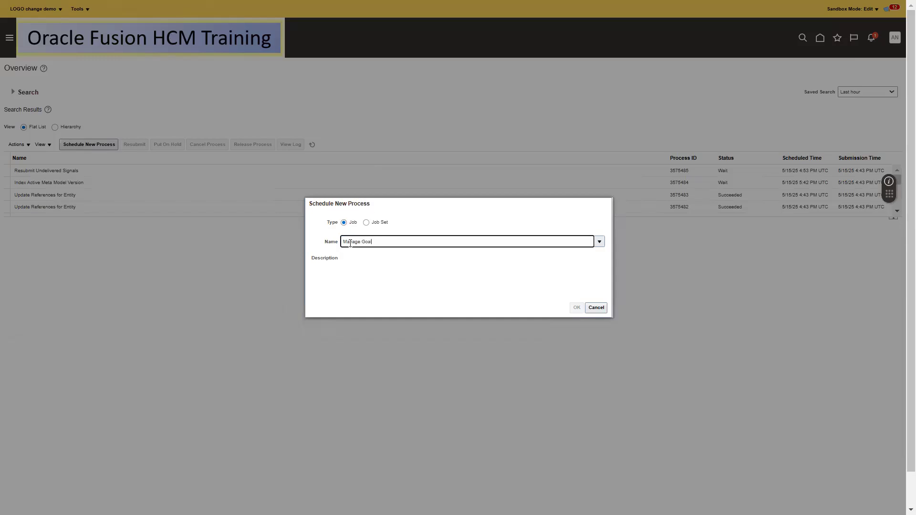
left_click(599, 242)
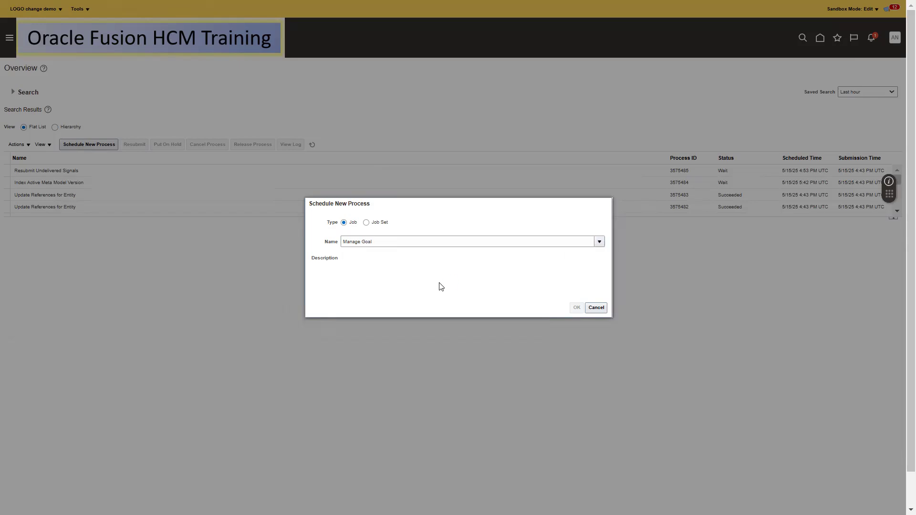
left_click(352, 384)
left_click(357, 246)
type("Manage Goal")
key("Return")
left_click(338, 289)
left_click(624, 306)
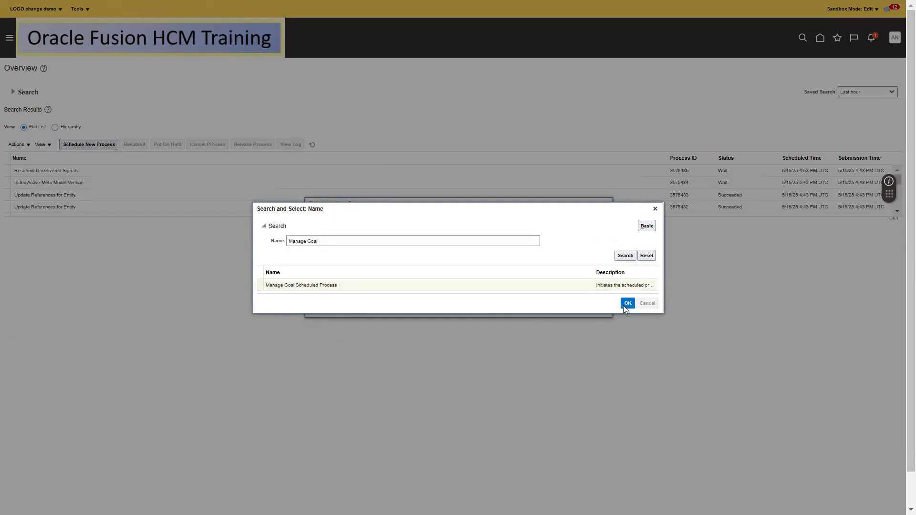
left_click(577, 308)
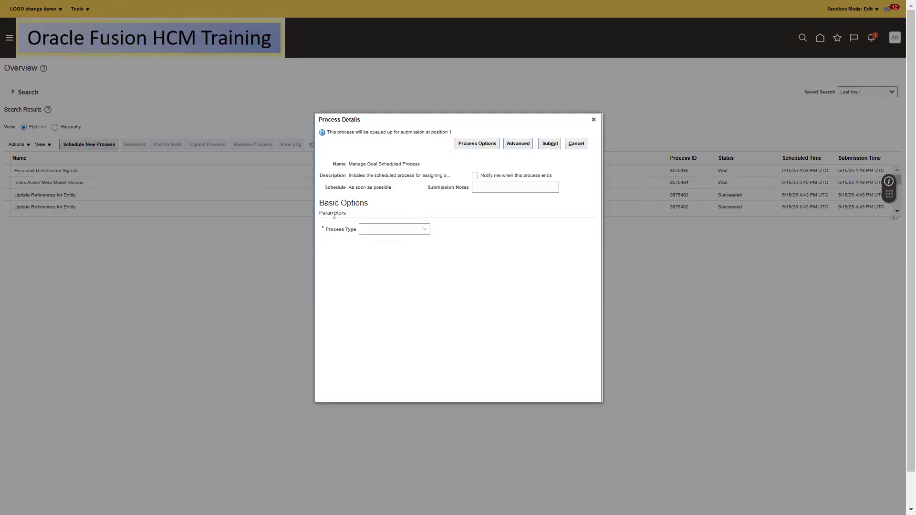
Set Process Type to Assign goal plans and the goal plan to 2025 N08 Goal PLan
left_click(387, 230)
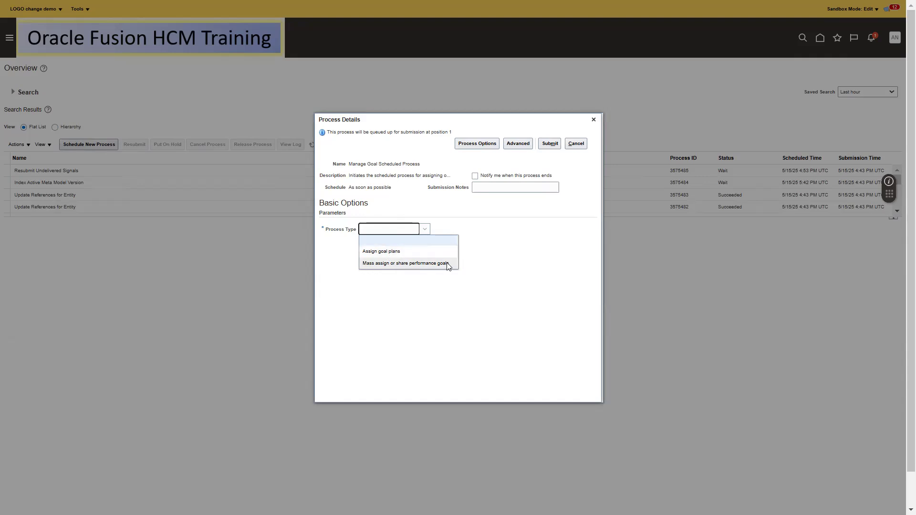
left_click(408, 251)
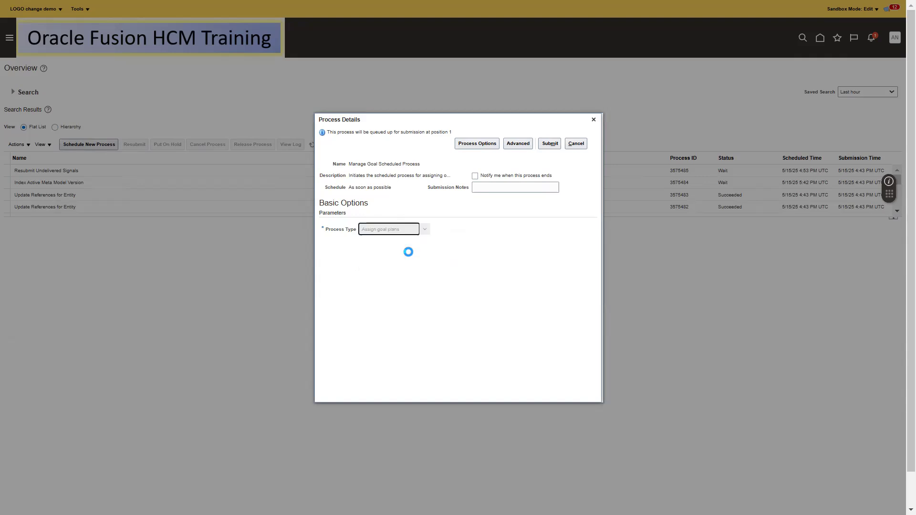
left_click(396, 231)
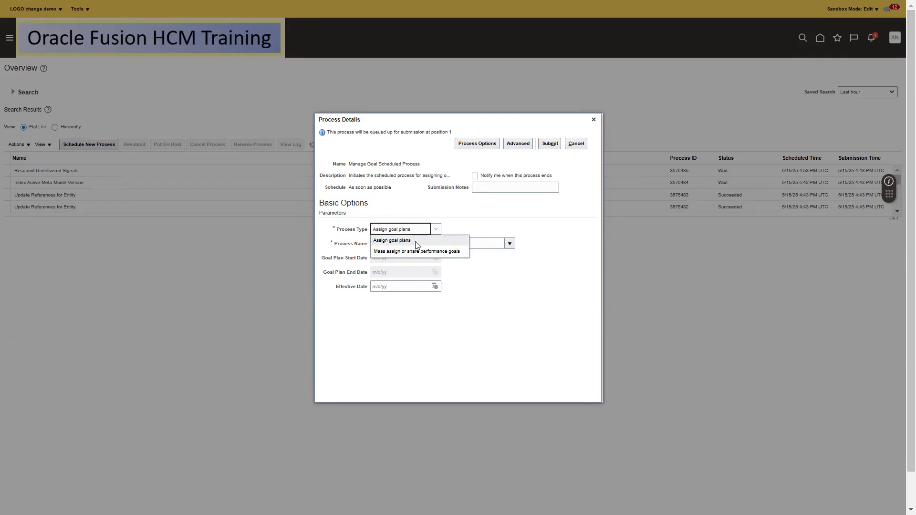
left_click(416, 241)
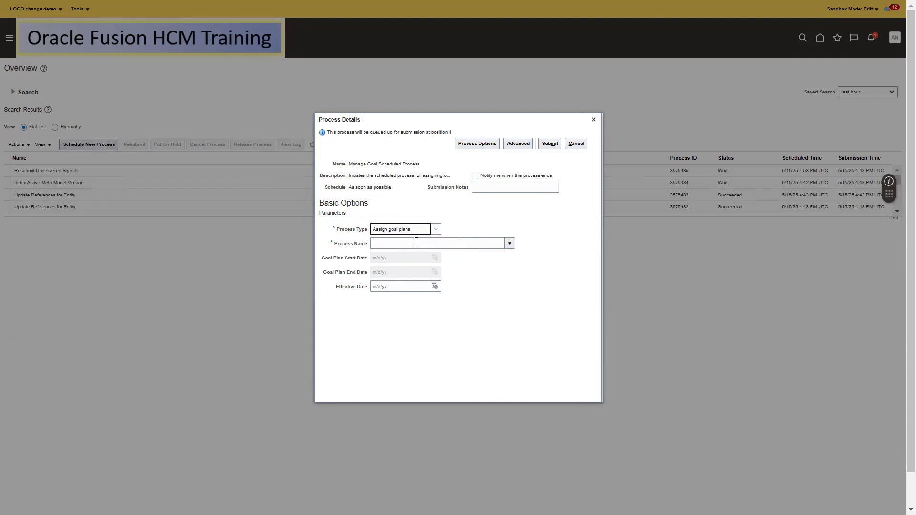
left_click(509, 244)
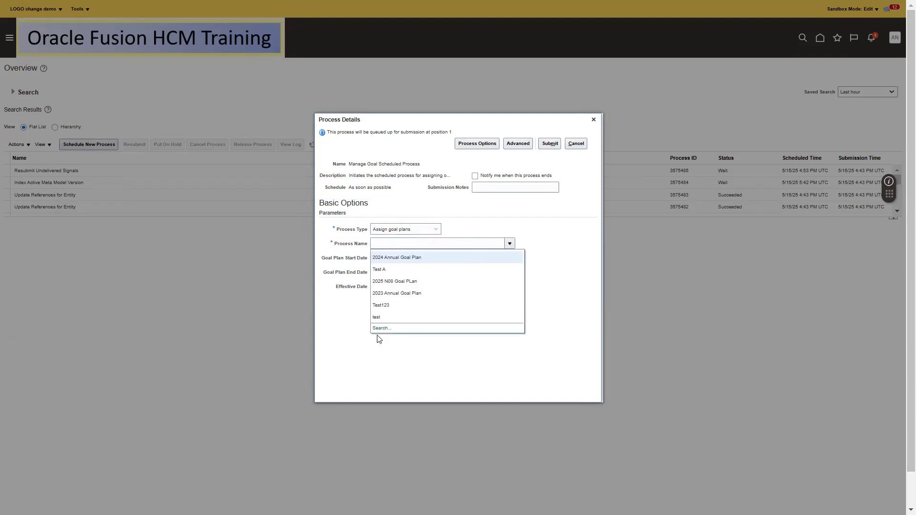
left_click(399, 285)
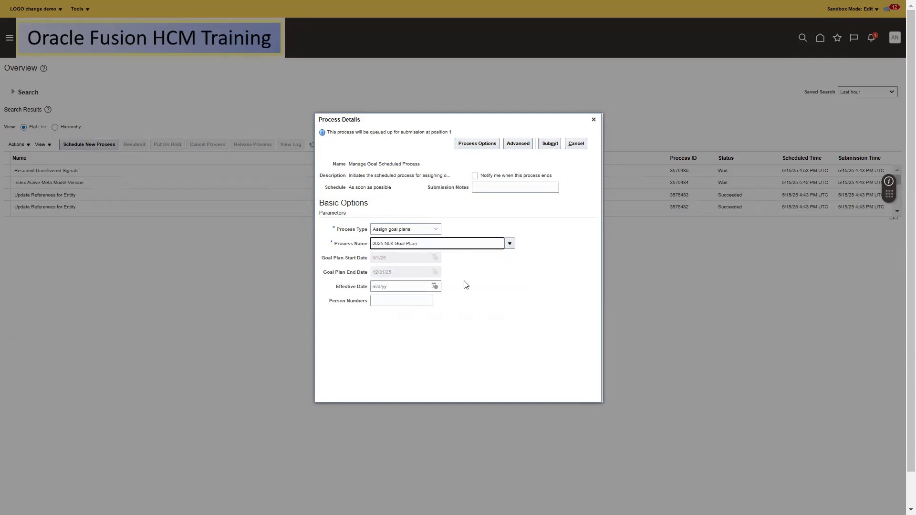
Leave the effective date empty, submit the process, and acknowledge the confirmation
left_click(435, 286)
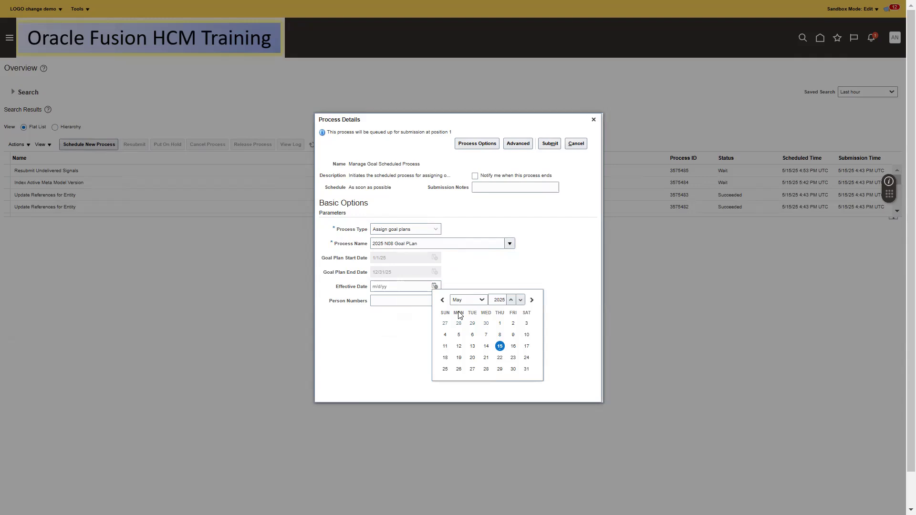
left_click(495, 276)
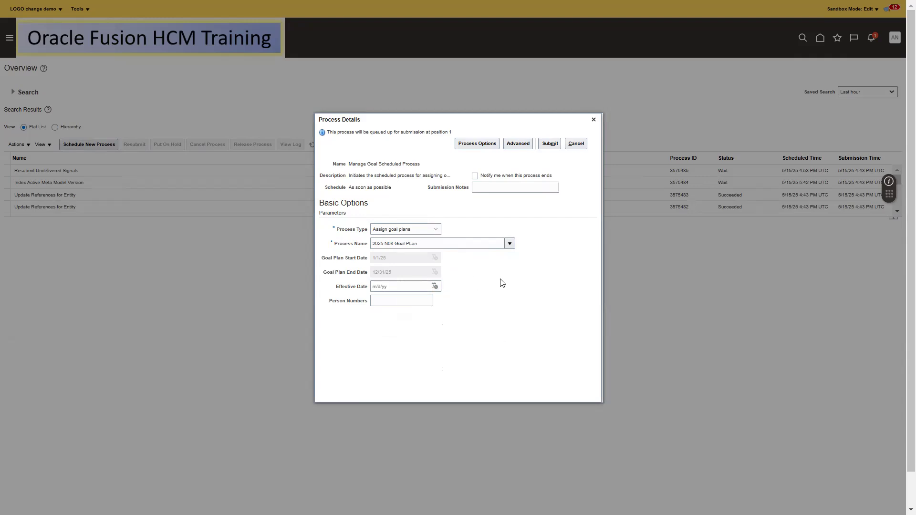
left_click(387, 302)
left_click(550, 144)
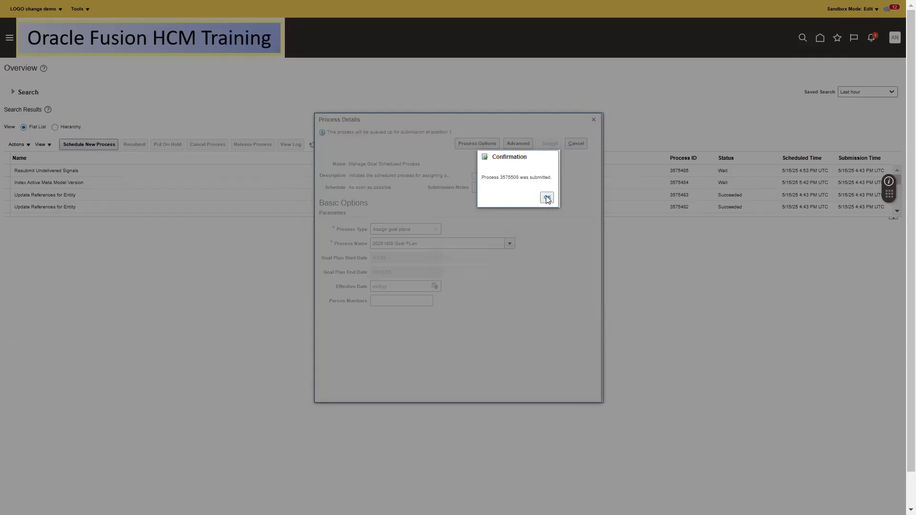
left_click(547, 197)
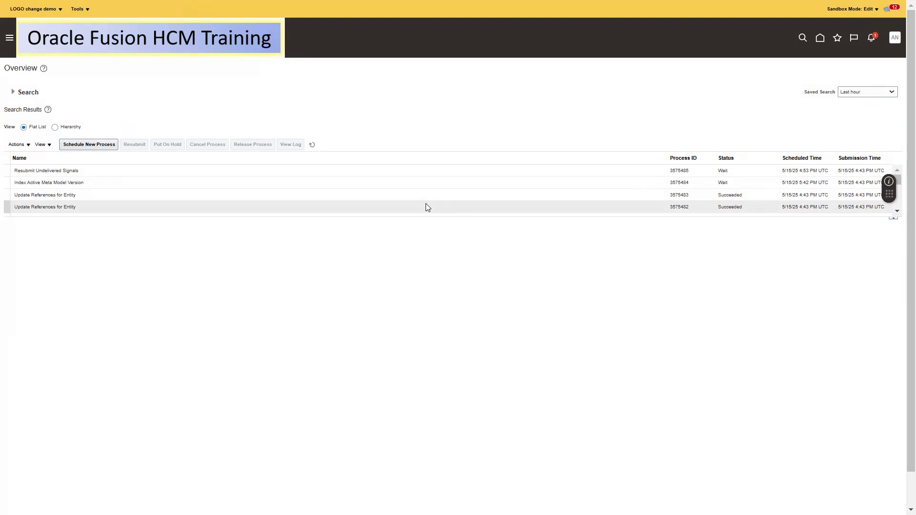
Refresh the process list, select the new Manage Goal run, and open My Client Groups > Goals
left_click(313, 145)
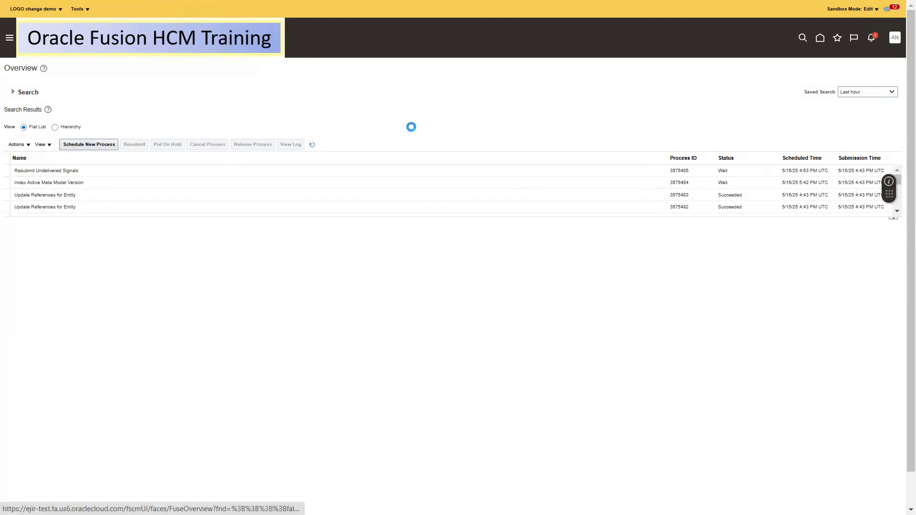
left_click(202, 171)
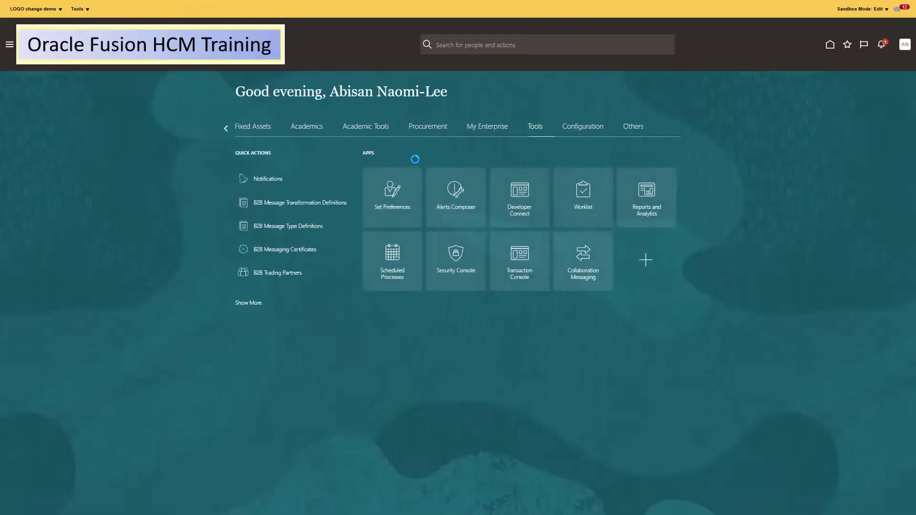
left_click(223, 128)
left_click(221, 128)
double_click(221, 128)
left_click(326, 127)
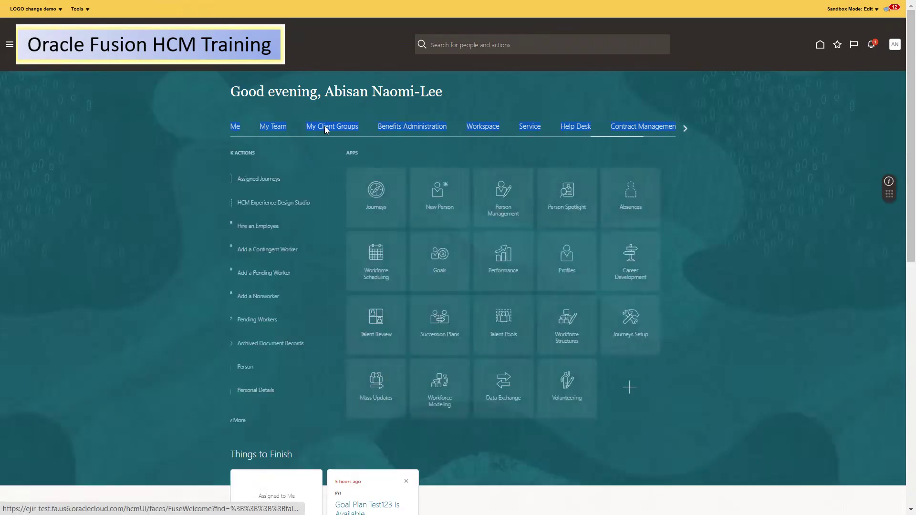
left_click(444, 255)
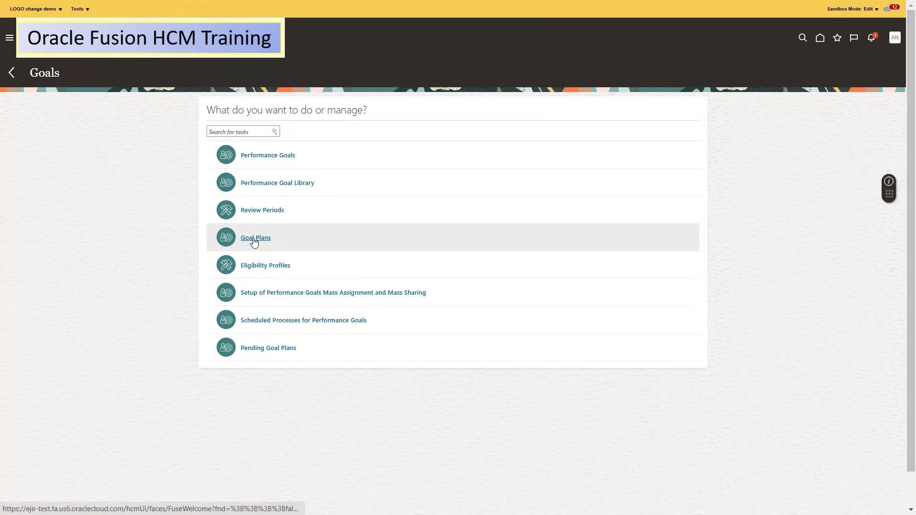
Check the Manage Goal Scheduled Process run via Monitor Process, then return to the Goals task list
left_click(258, 322)
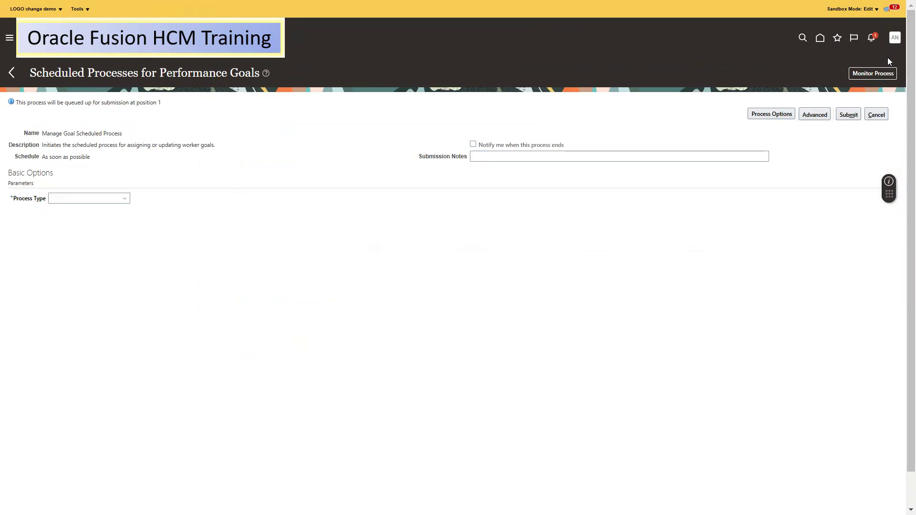
left_click(868, 75)
left_click(200, 217)
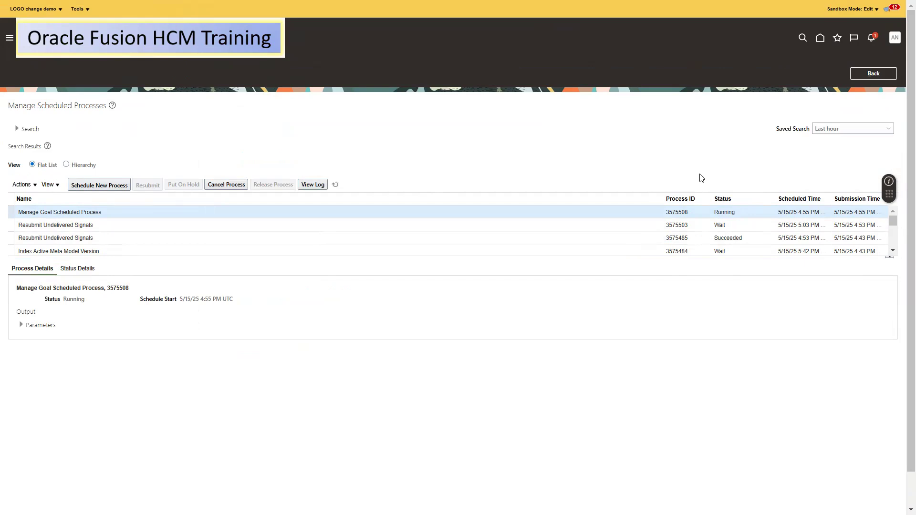
left_click(866, 75)
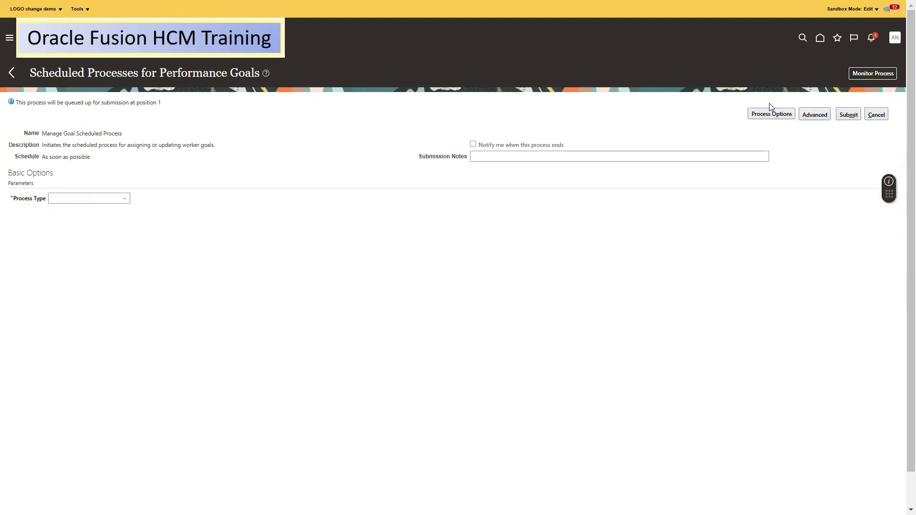
left_click(10, 73)
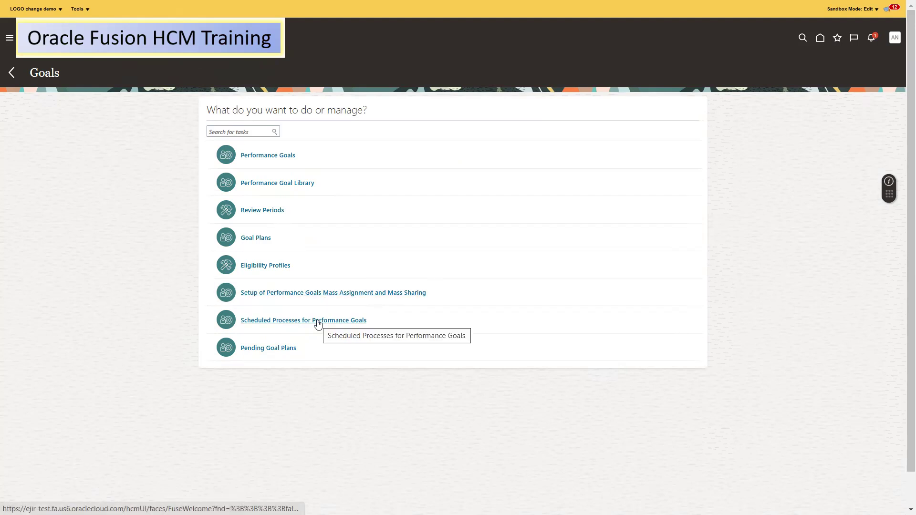
Create a Mass assign goals process named 'Test Mass Assignment' for the 2025 N08 Goal PLan
left_click(312, 293)
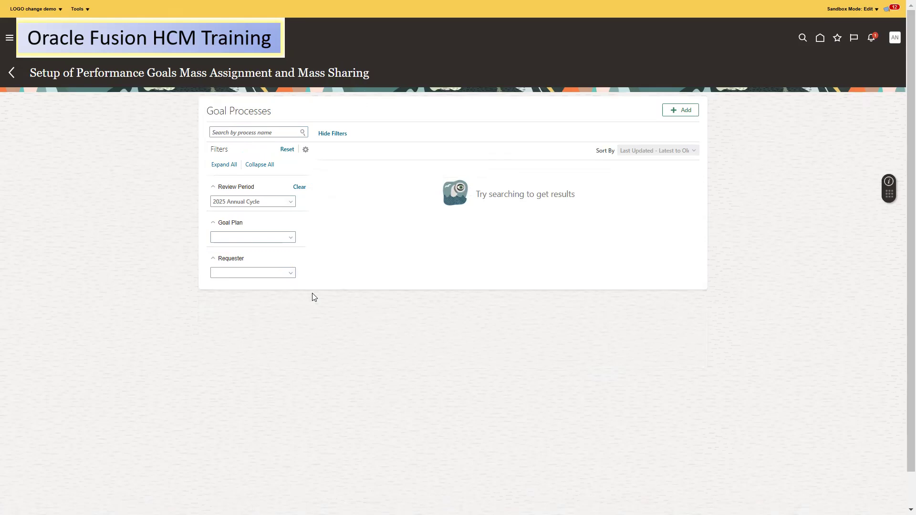
left_click(677, 113)
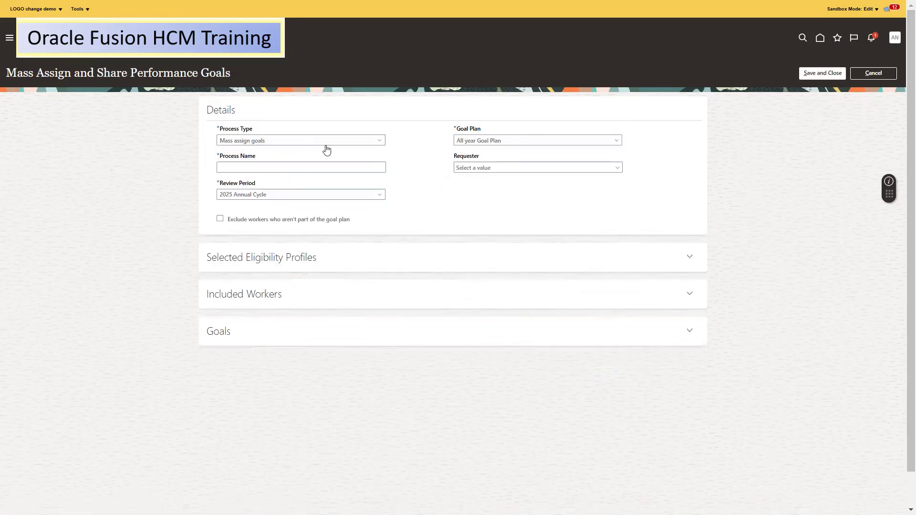
left_click(294, 140)
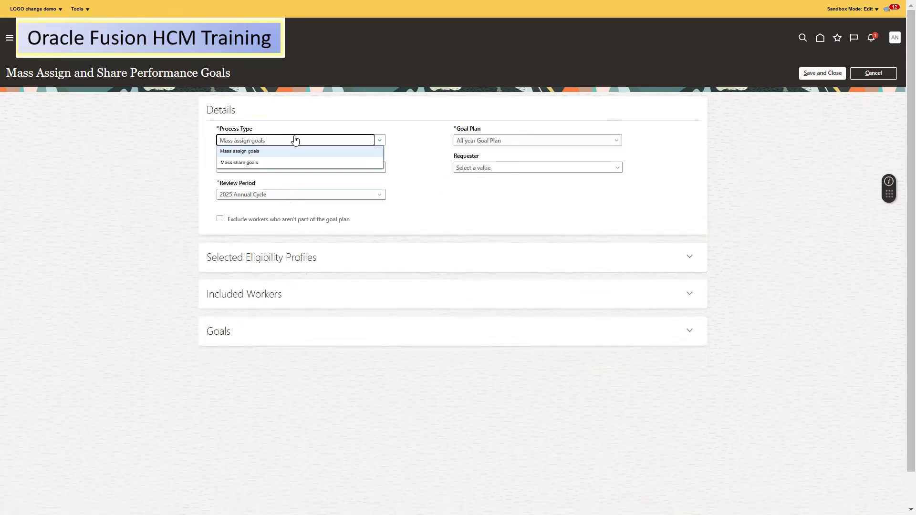
left_click(249, 155)
left_click(356, 167)
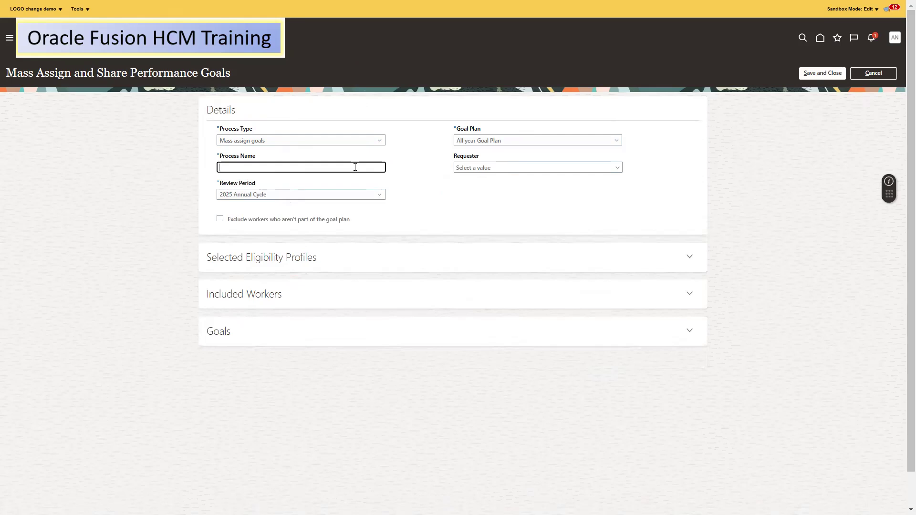
type("Test Mass Assignment")
left_click(587, 144)
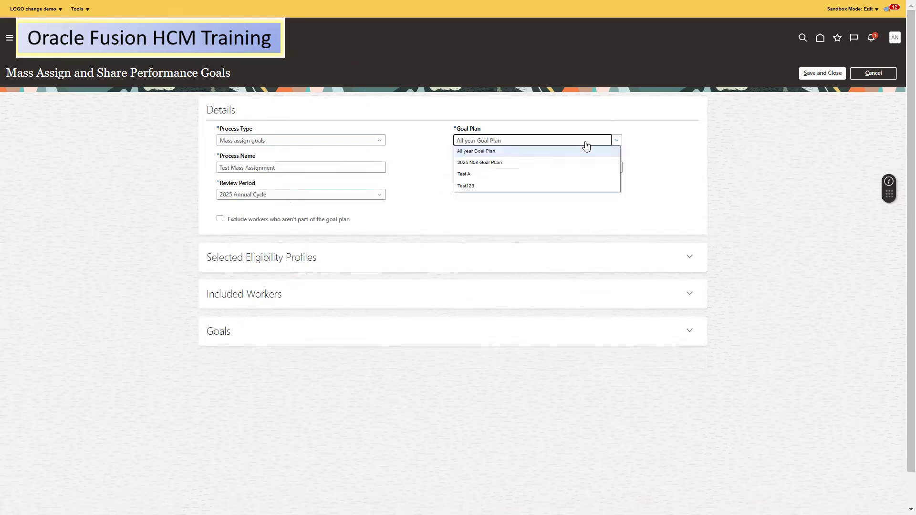
left_click(494, 163)
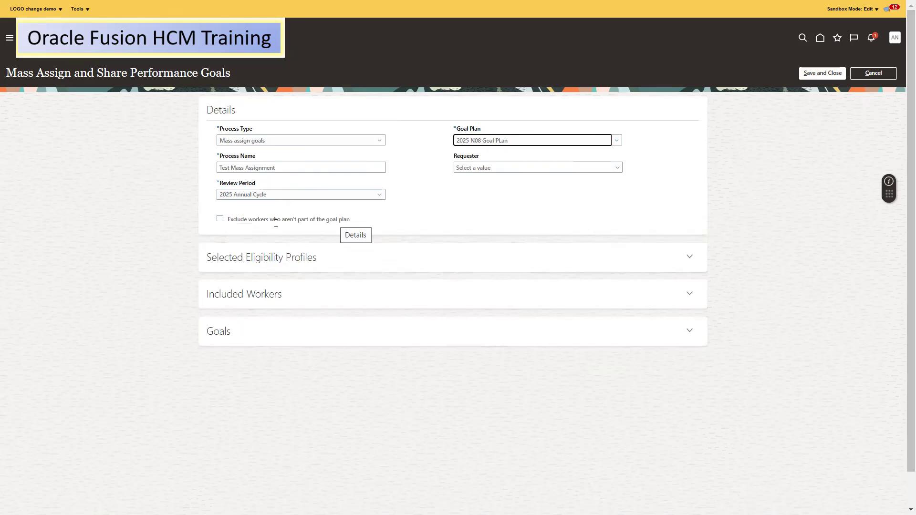
Add Goal Plan 2025_OF under Selected Eligibility Profiles, tick Required, and save it
left_click(692, 260)
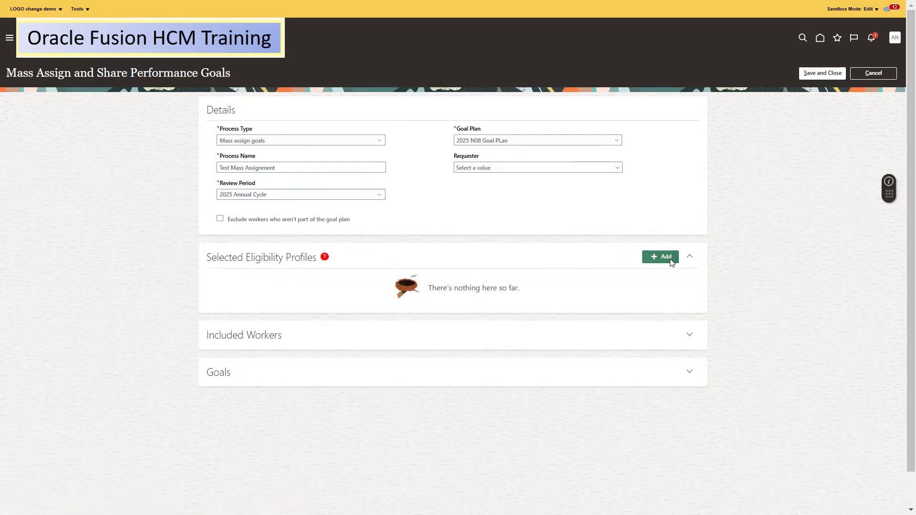
left_click(670, 258)
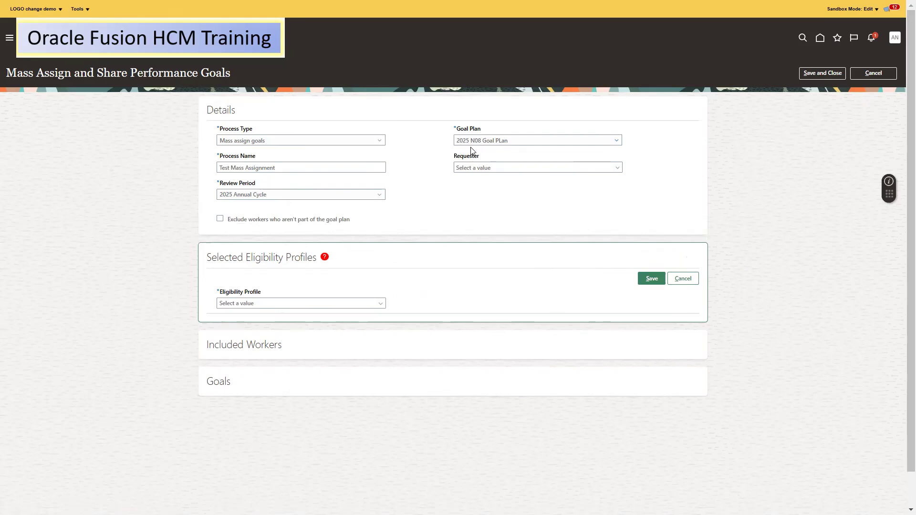
left_click(353, 304)
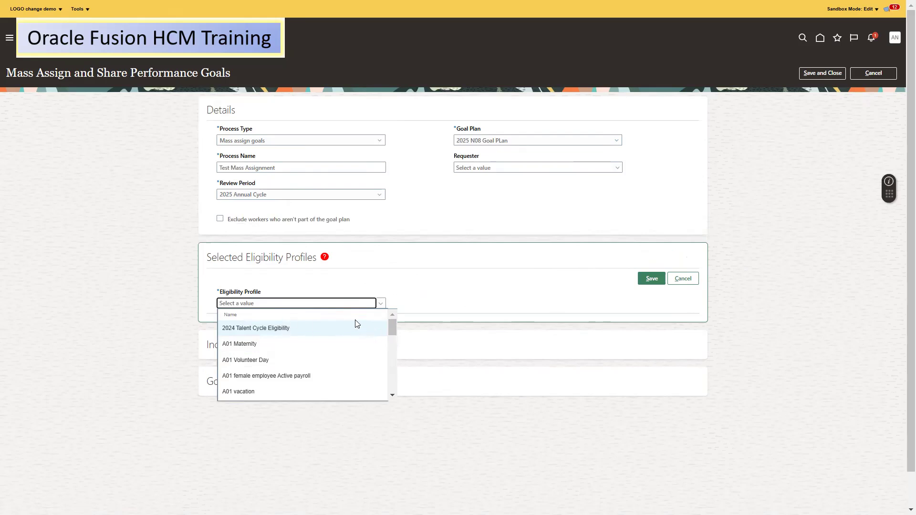
type("Goal Plan 2025_OF")
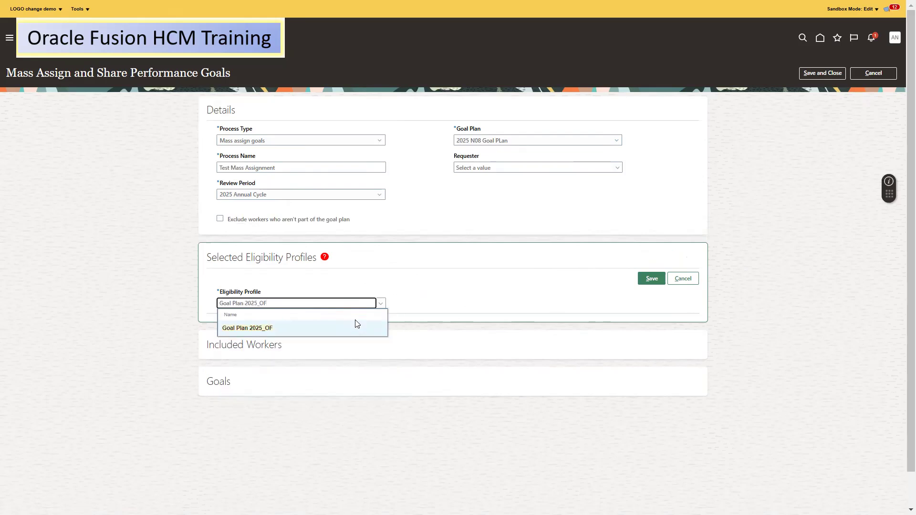
left_click(307, 329)
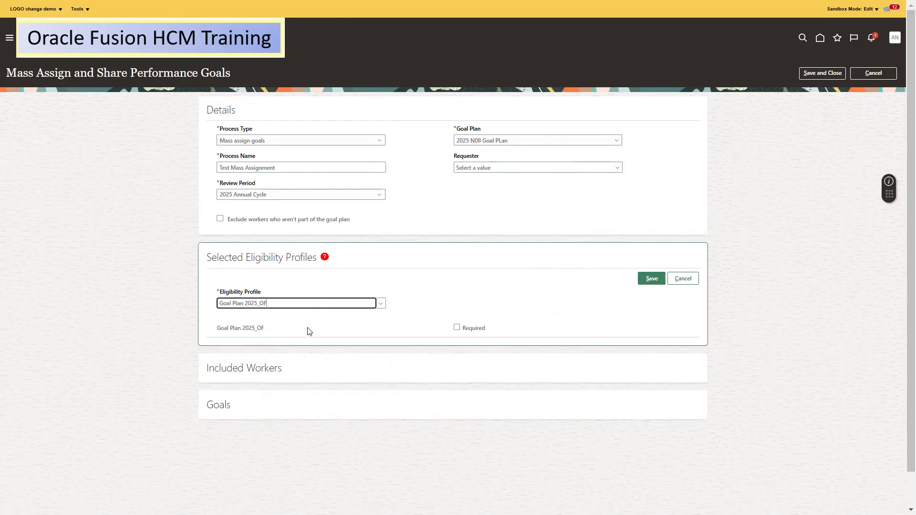
left_click(457, 328)
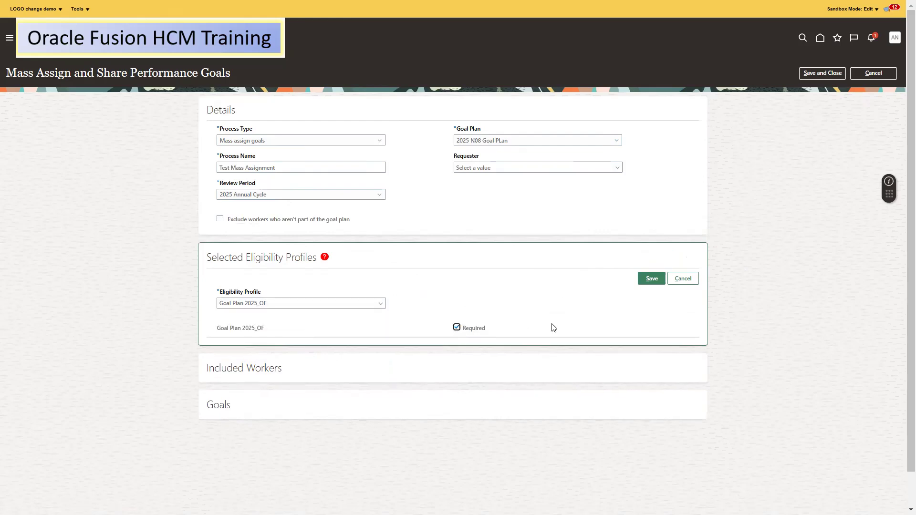
left_click(645, 279)
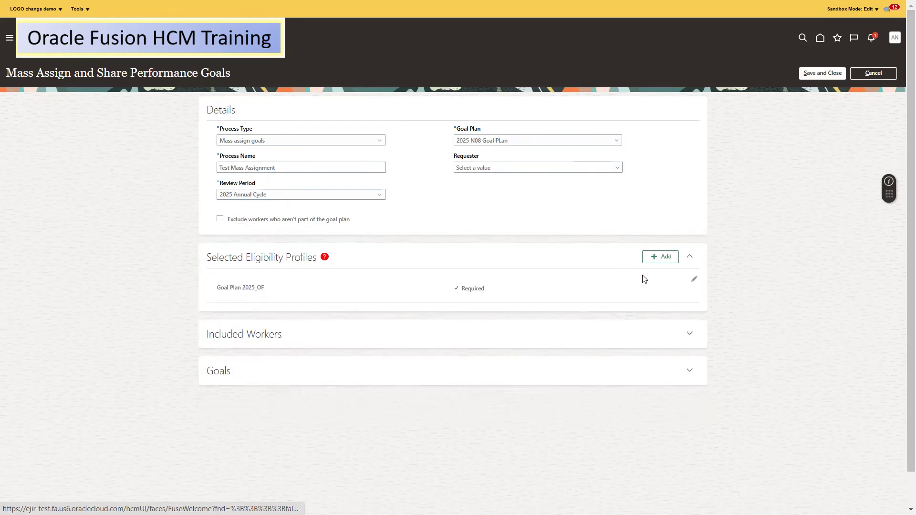
Add a worker entry under Included Workers and search for the worker by name
left_click(689, 333)
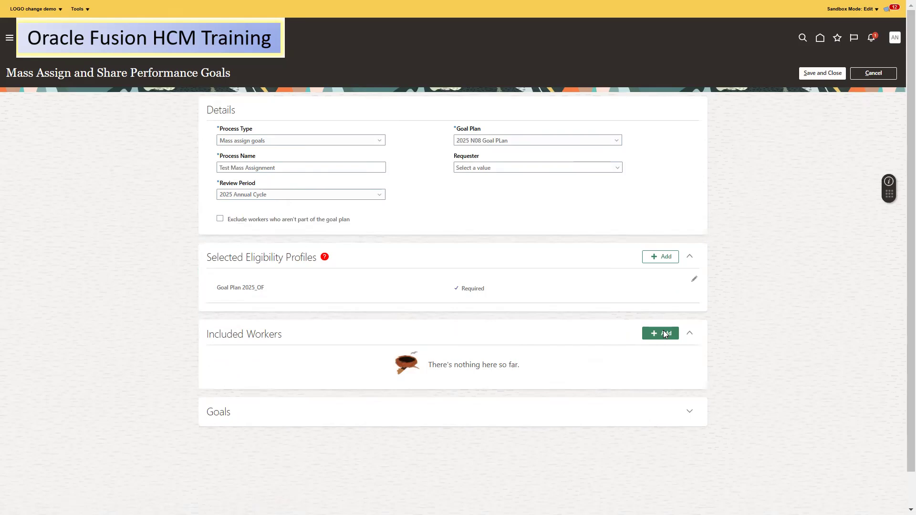
left_click(657, 334)
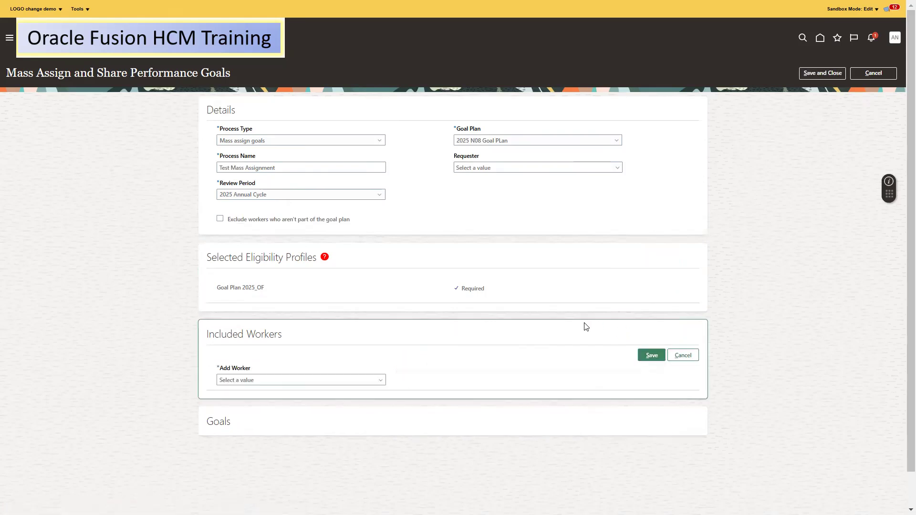
left_click(315, 380)
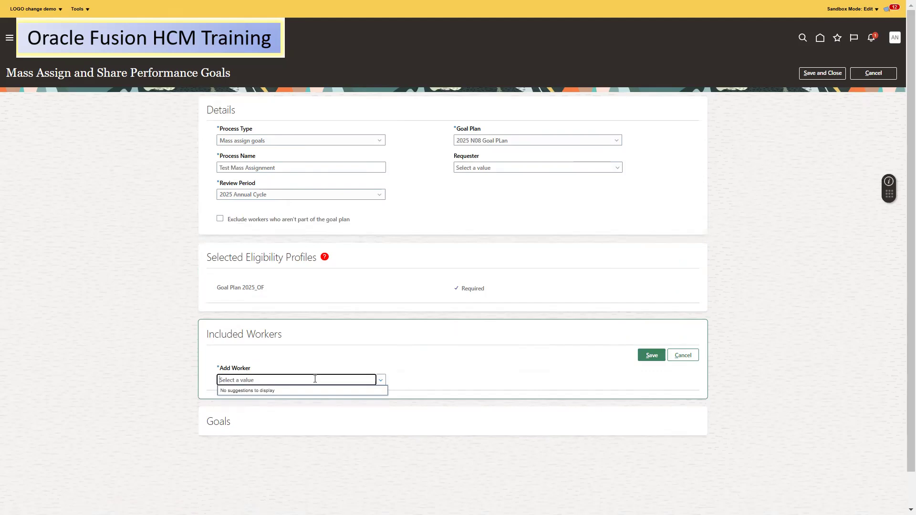
key("alt+Tab")
key("BackSpace")
key("BackSpace")
key("BackSpace")
key("BackSpace")
key("BackSpace")
key("BackSpace")
key("BackSpace")
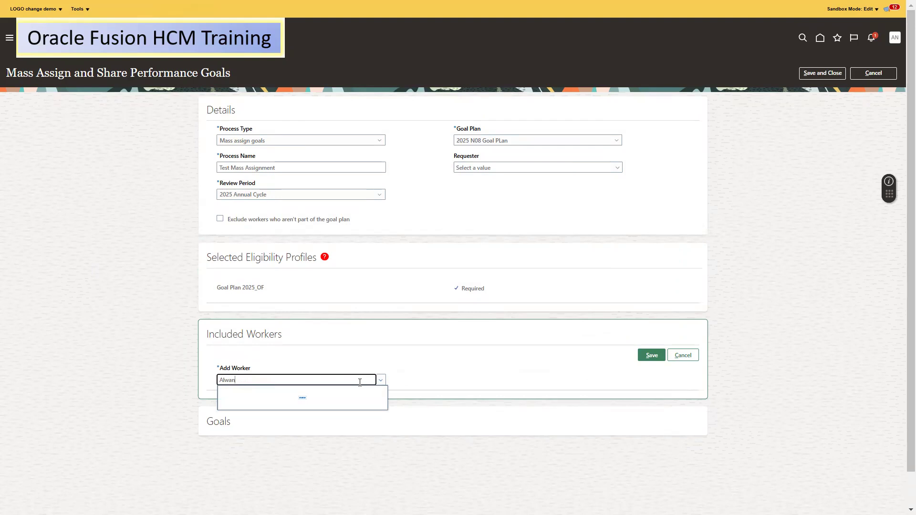
key("ctrl+a")
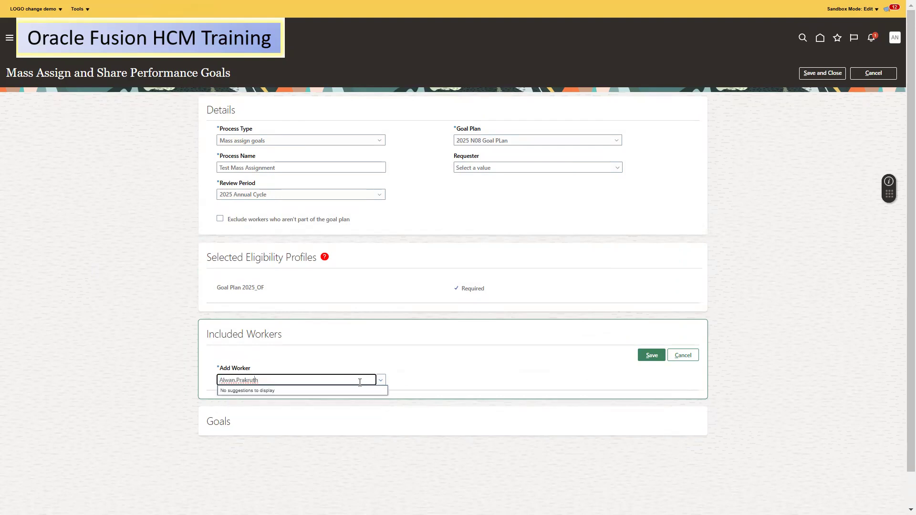
Search for the worker by person number instead, typing 107
key("alt+Tab")
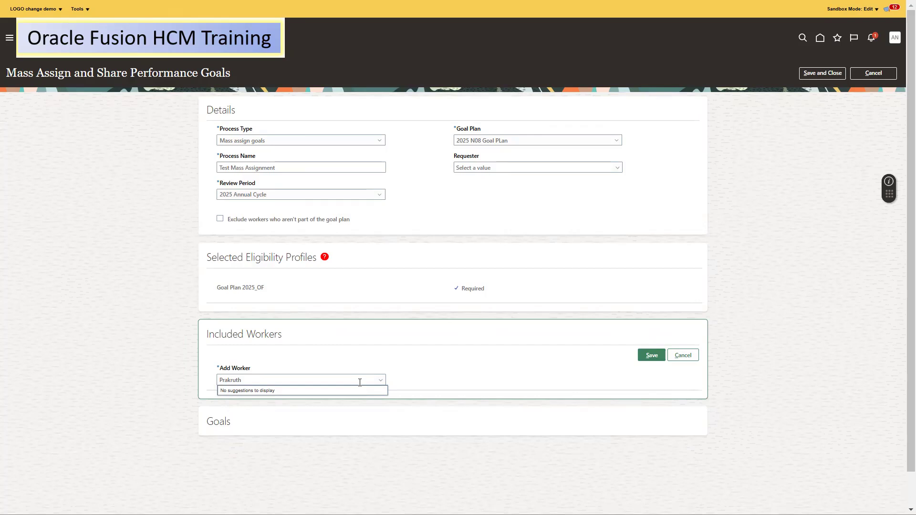
key("alt+Tab")
type("1071")
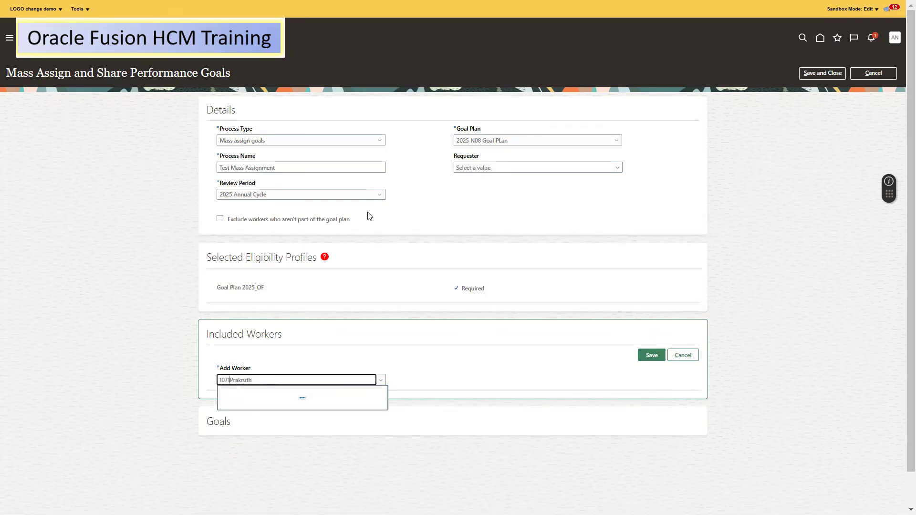
key("ctrl+a")
type("107")
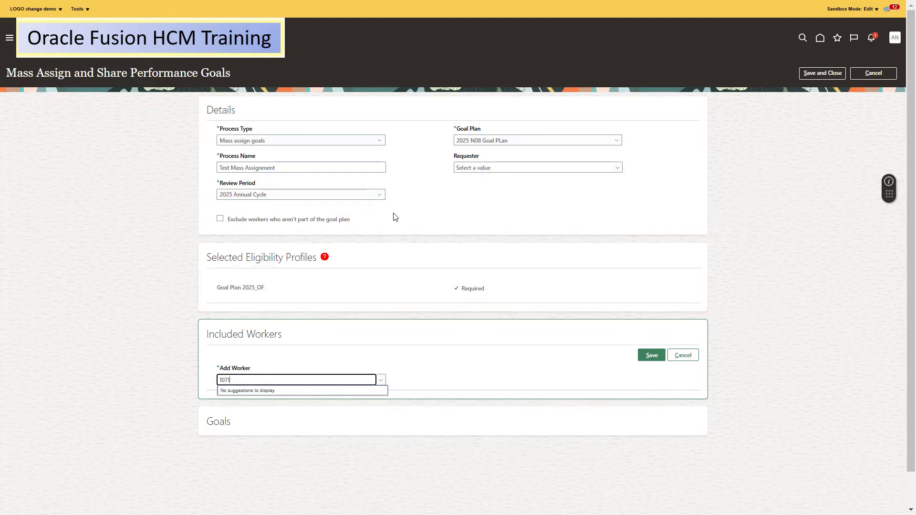
Replace the pasted worker number with 'Test' in the Add Worker search to find matching workers
key("alt+Tab")
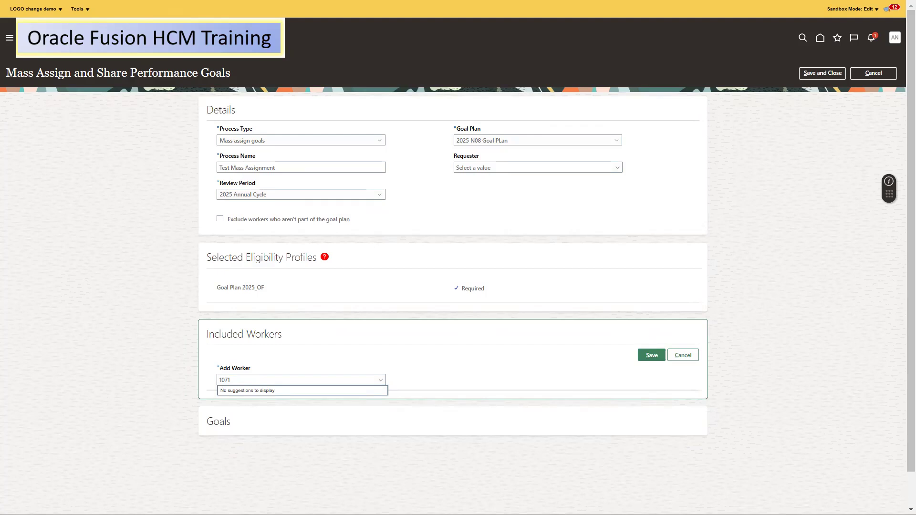
key("alt+Tab")
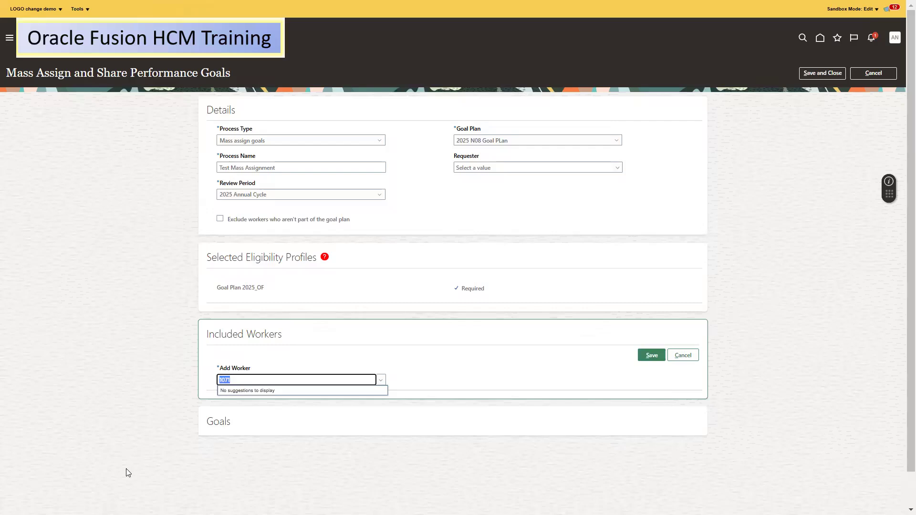
type("80979")
key("ctrl+a")
type("Test")
left_click(380, 381)
left_click(345, 383)
key("alt+Tab")
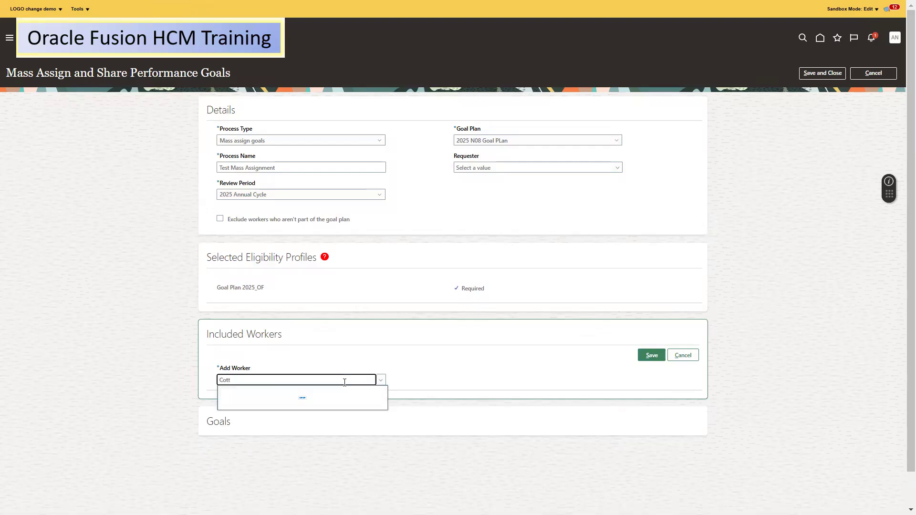
Clear the typed worker name and cancel the Add Worker entry, leaving no worker included
double_click(344, 383)
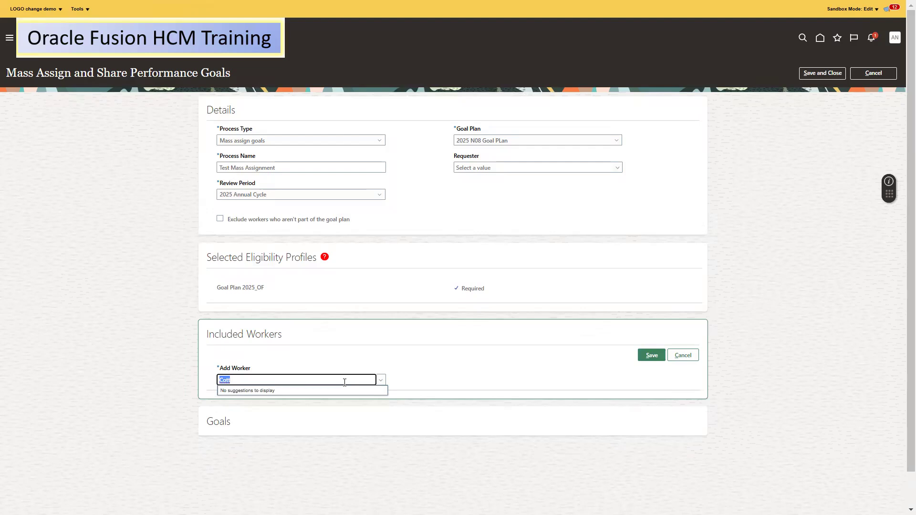
left_click(480, 362)
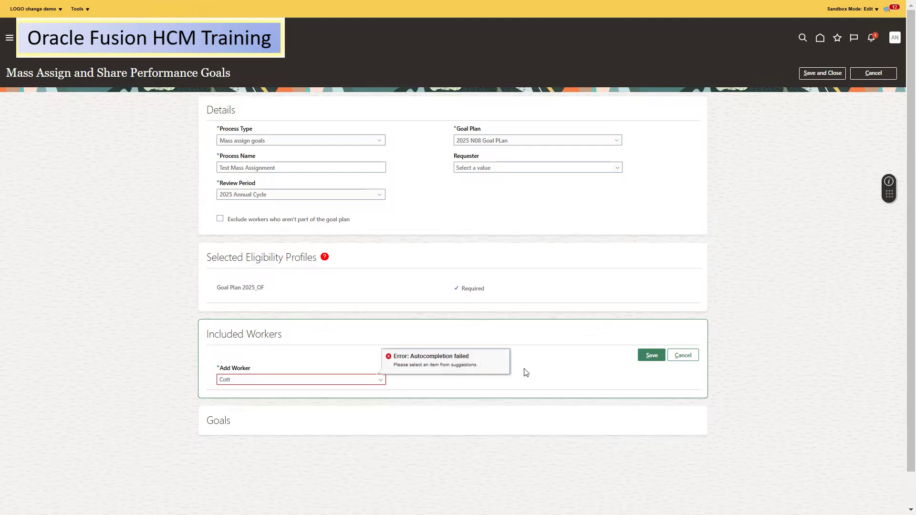
left_click(381, 380)
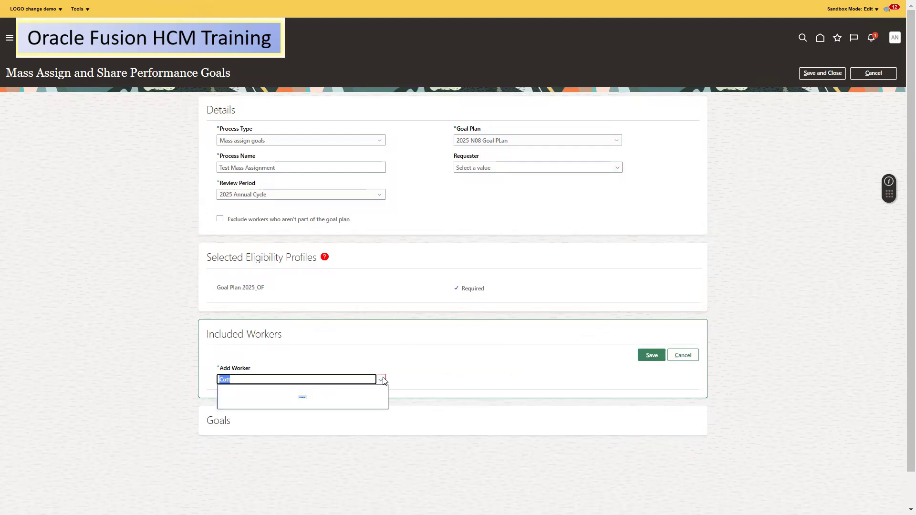
double_click(337, 381)
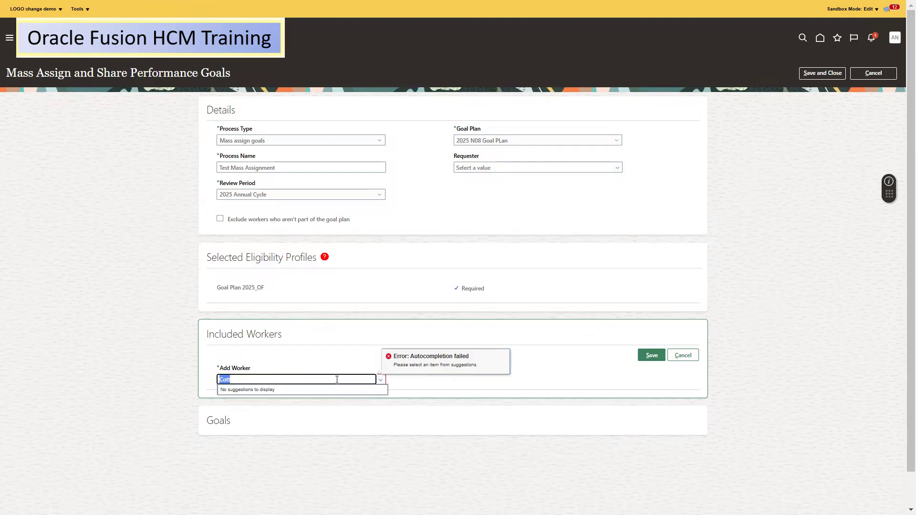
key("BackSpace")
left_click(683, 355)
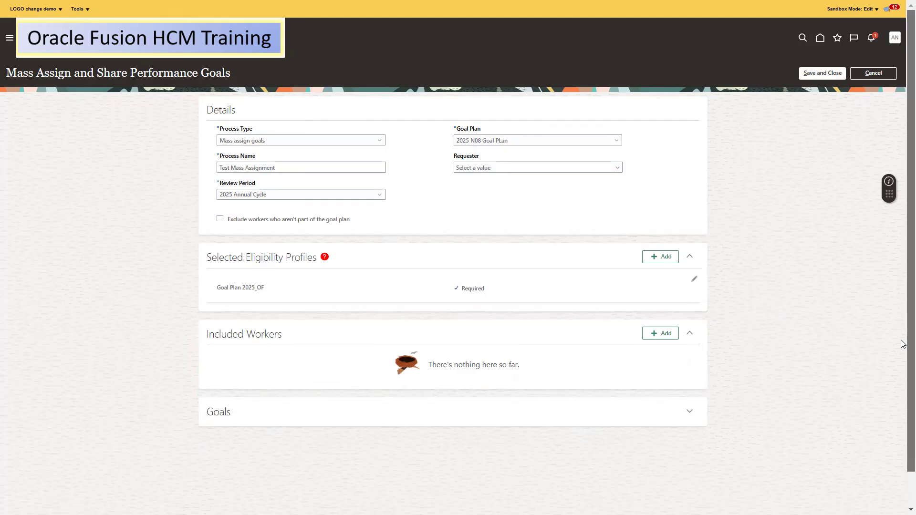
left_click_drag(904, 319, 901, 408)
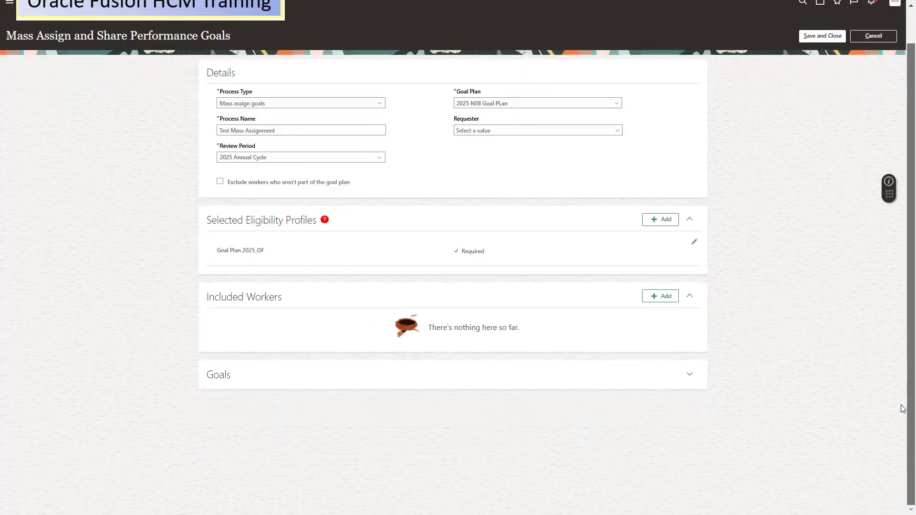
Add a goal to the process using library goal Creating Organisation awareness
left_click(690, 376)
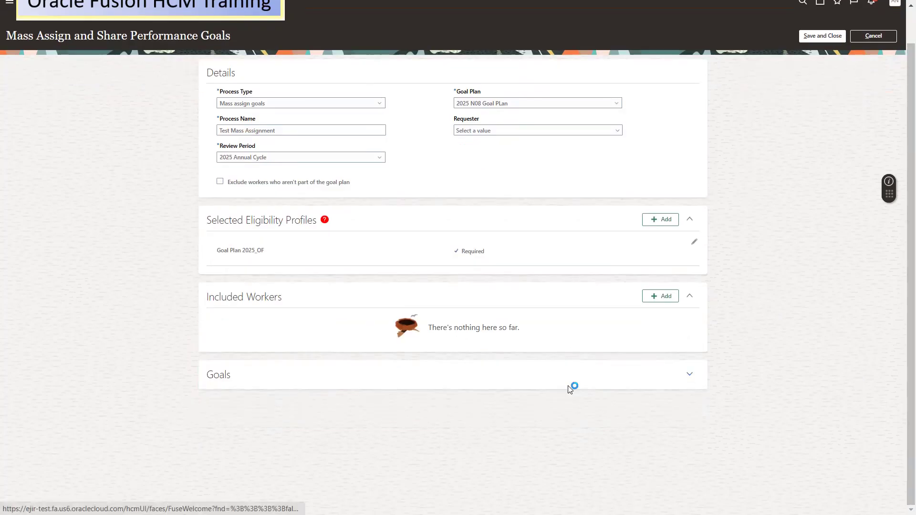
left_click(653, 379)
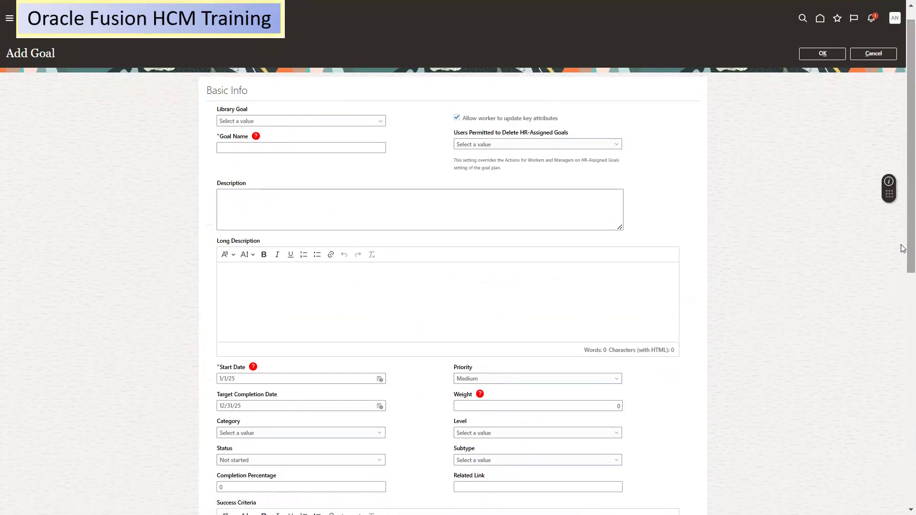
left_click(337, 121)
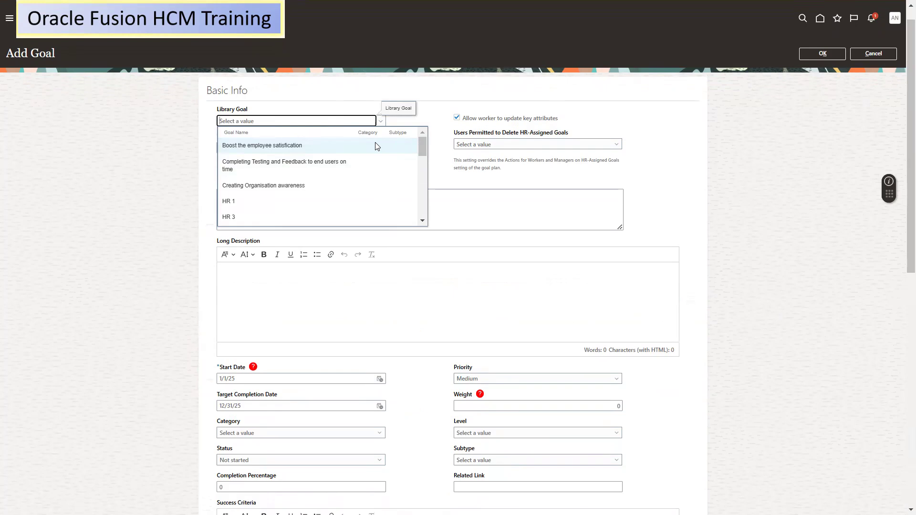
right_click(317, 191)
left_click(305, 187)
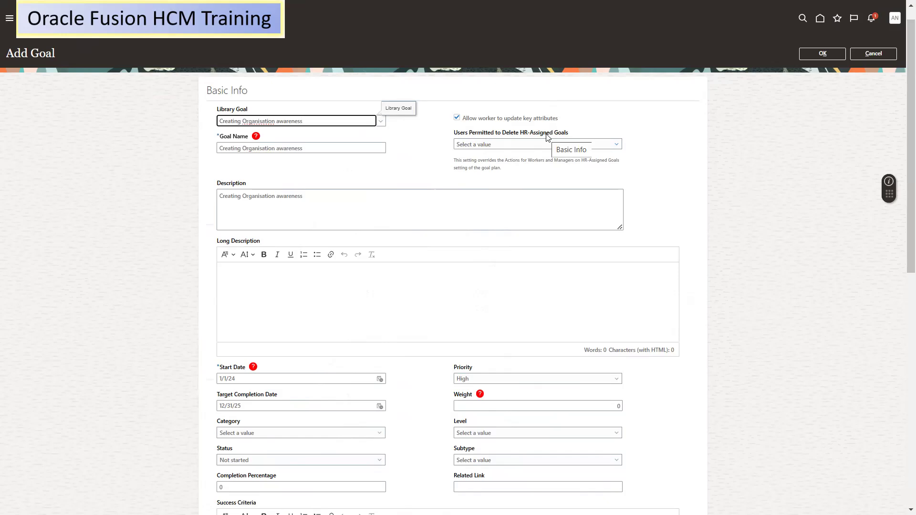
Set Users Permitted to Delete to Managers and employees and confirm the goal
left_click(507, 145)
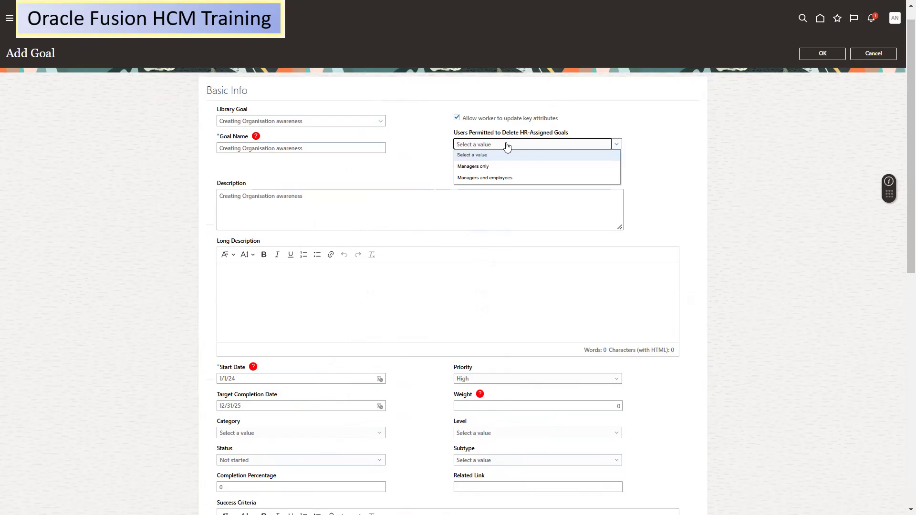
left_click(499, 167)
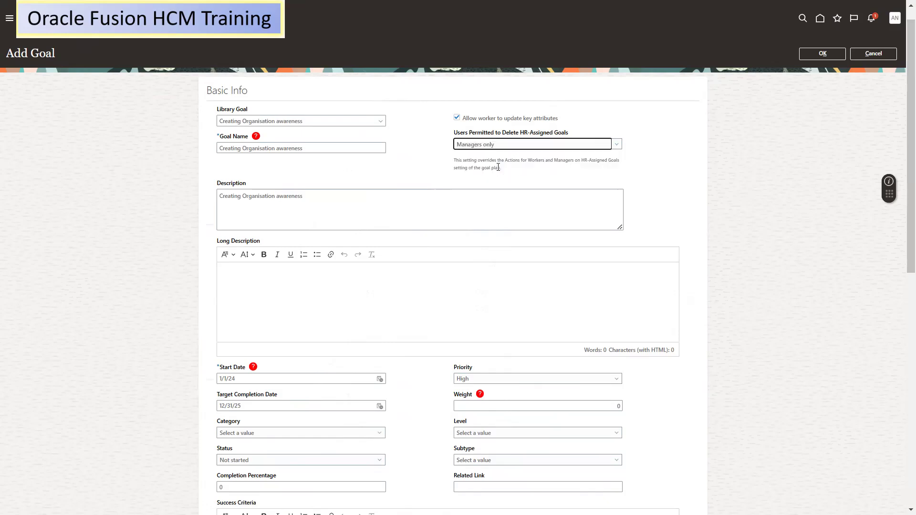
left_click(529, 146)
left_click(483, 185)
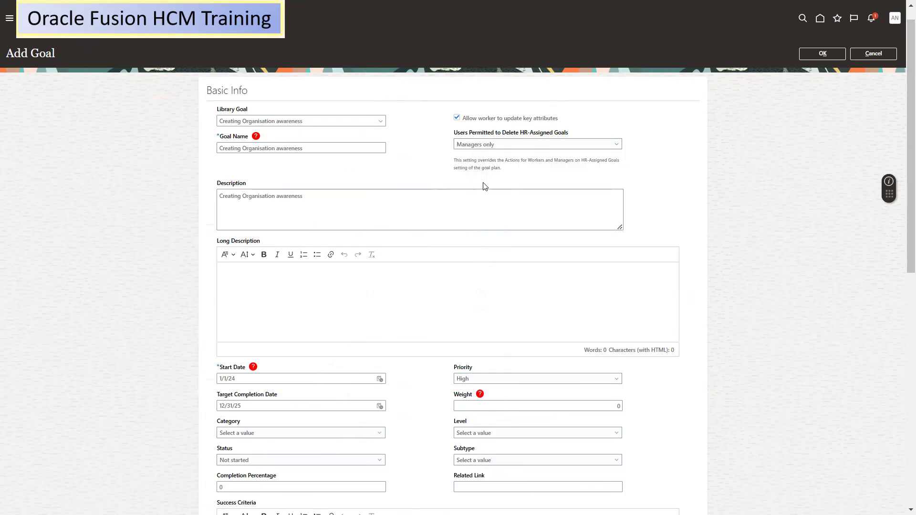
left_click(487, 146)
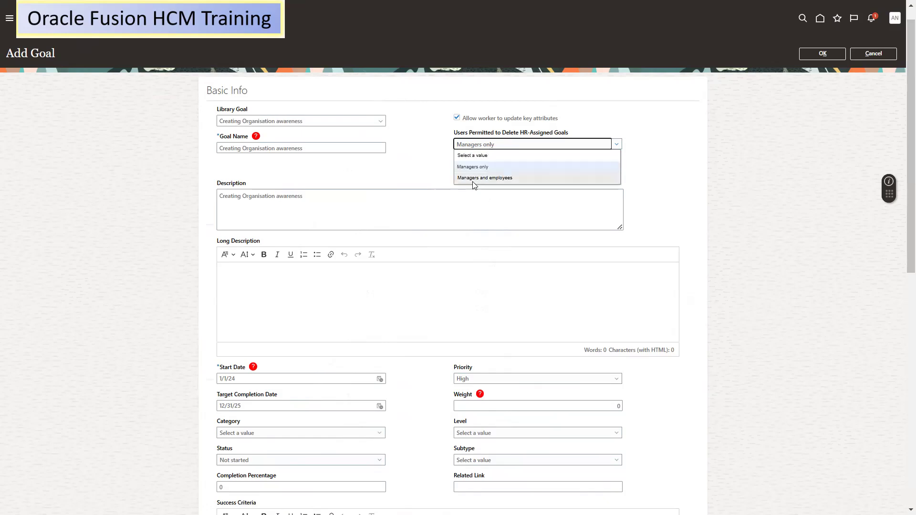
left_click(474, 179)
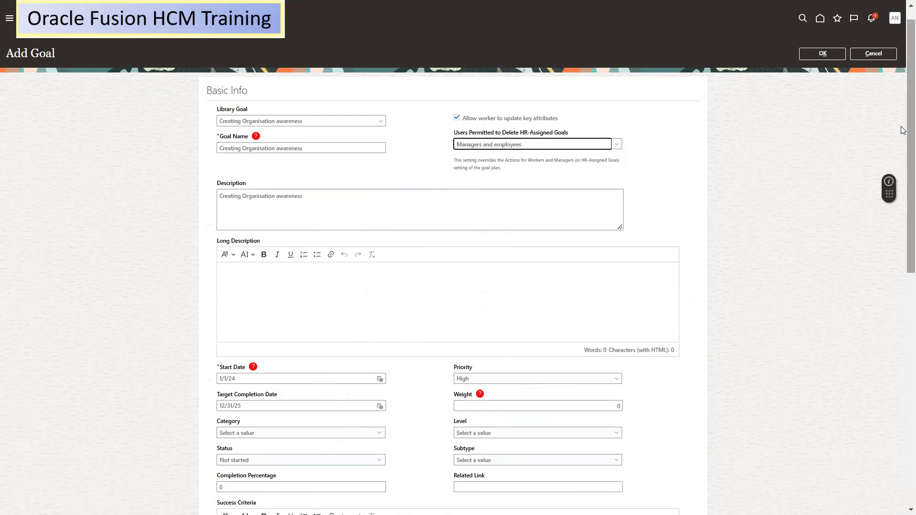
scroll(902, 141, "down", 1)
scroll(902, 138, "down", 2)
scroll(902, 143, "up", 3)
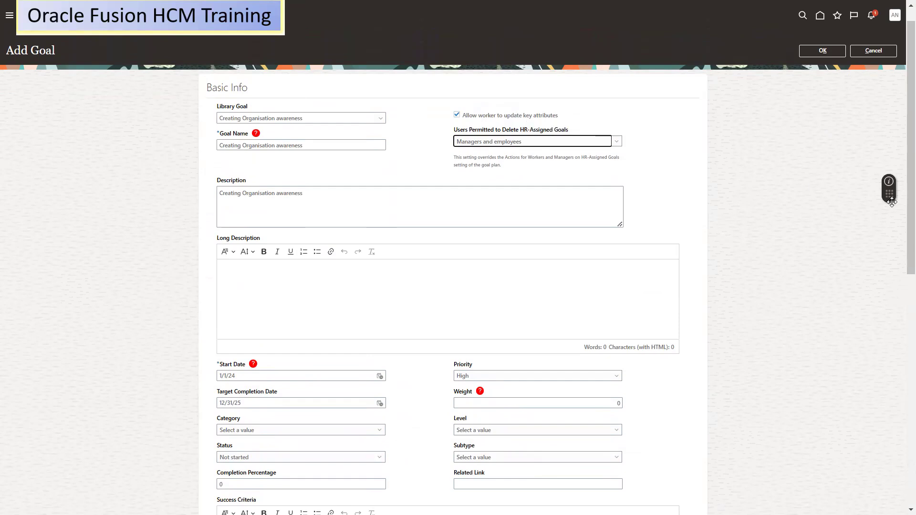
left_click_drag(904, 198, 876, 154)
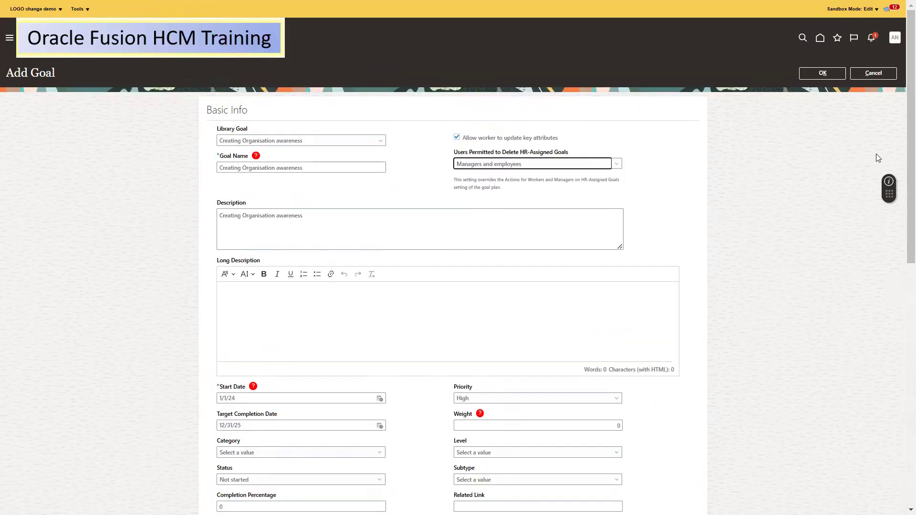
left_click(819, 75)
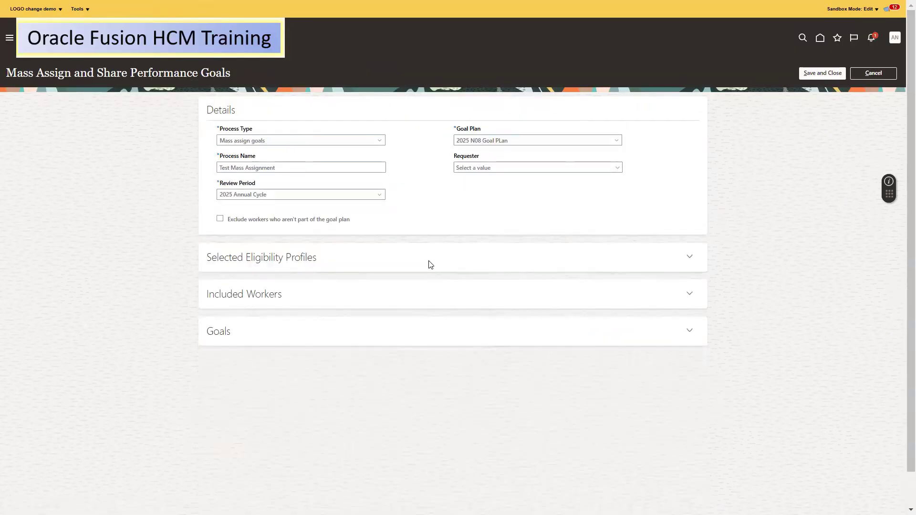
Add library goal Boost the employee satisfaction with weight 5 and confirm it
left_click(690, 330)
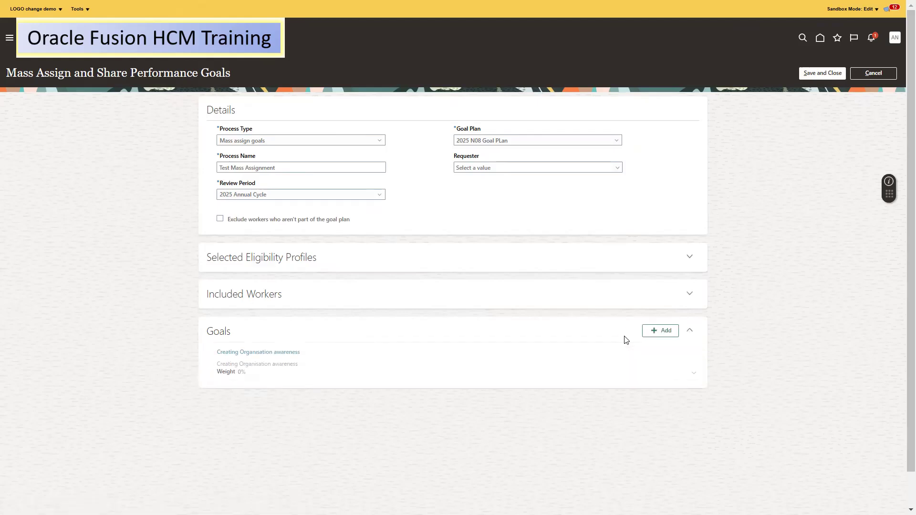
left_click(653, 331)
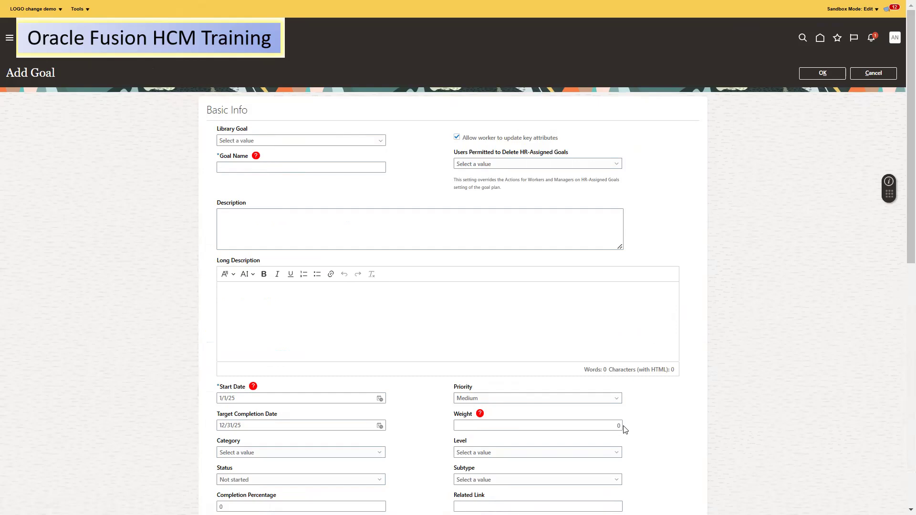
double_click(616, 425)
type("50")
key("BackSpace")
left_click(380, 141)
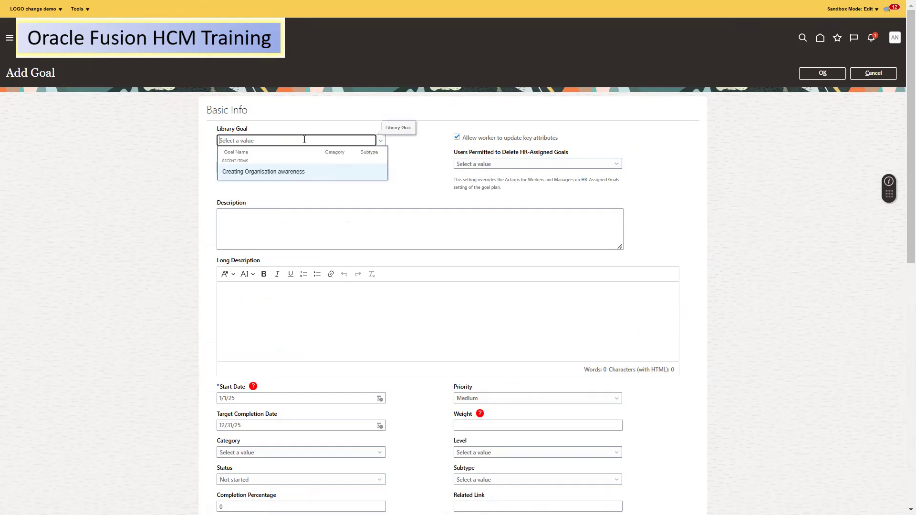
type("B")
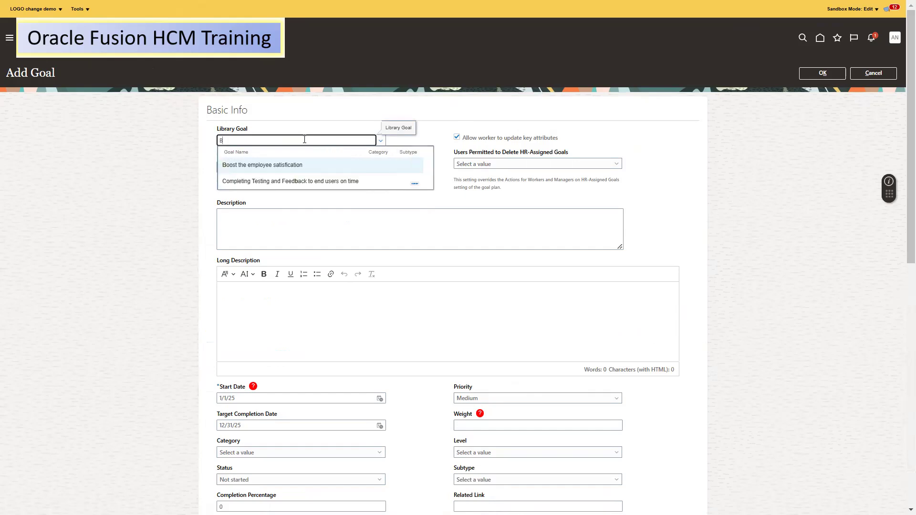
left_click(281, 165)
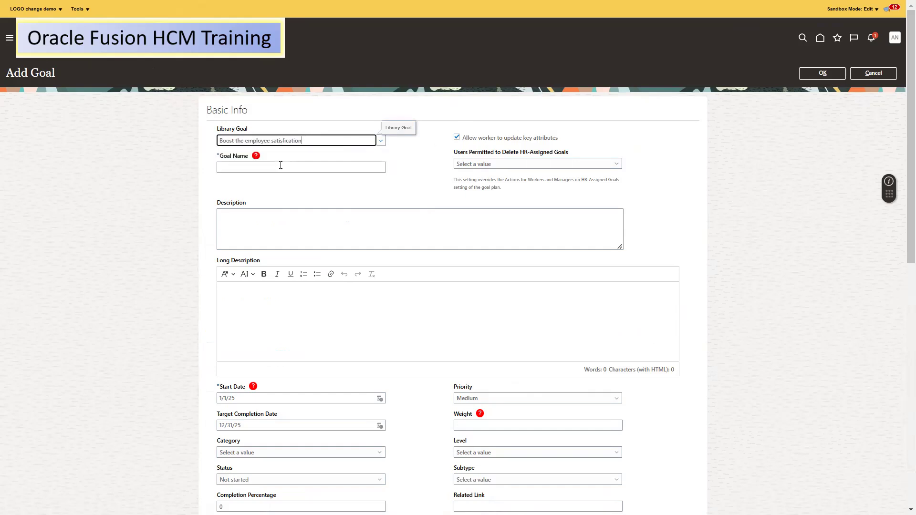
left_click(256, 168)
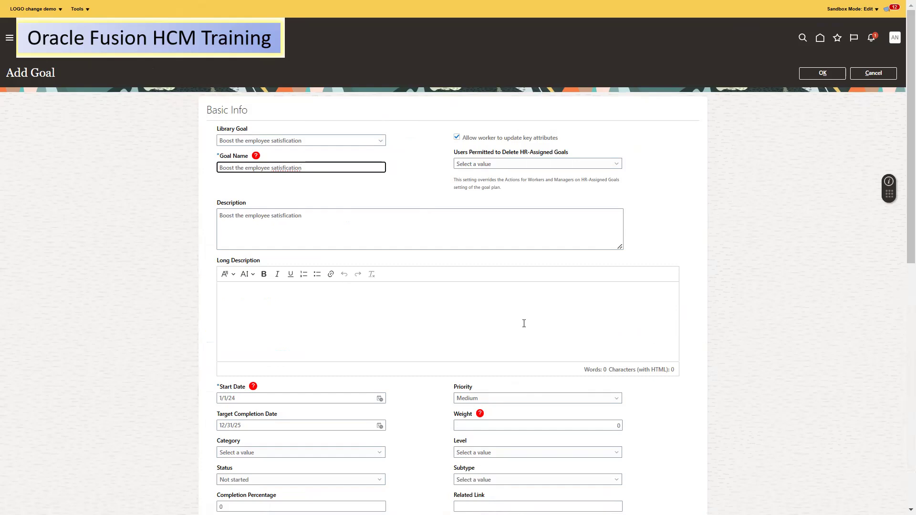
left_click(822, 74)
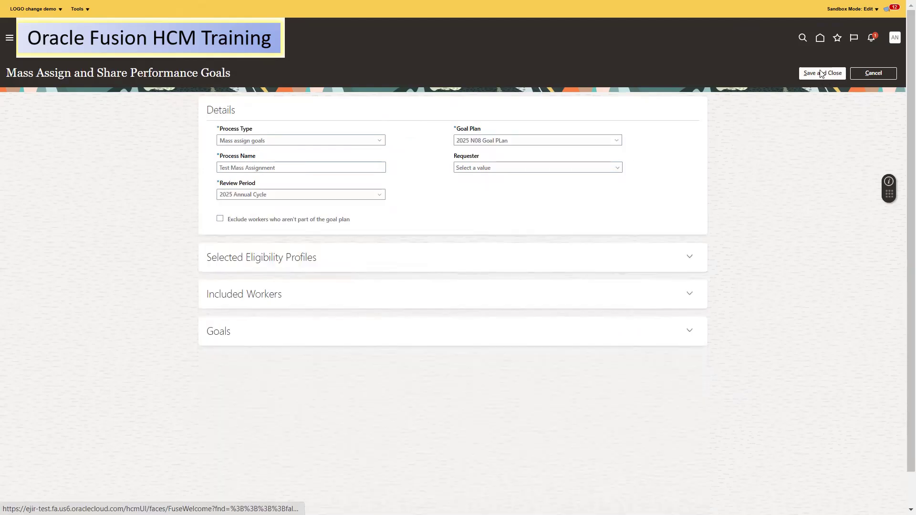
Save the Test Mass Assignment process and check the Manage Goal Scheduled Process run status
left_click(821, 73)
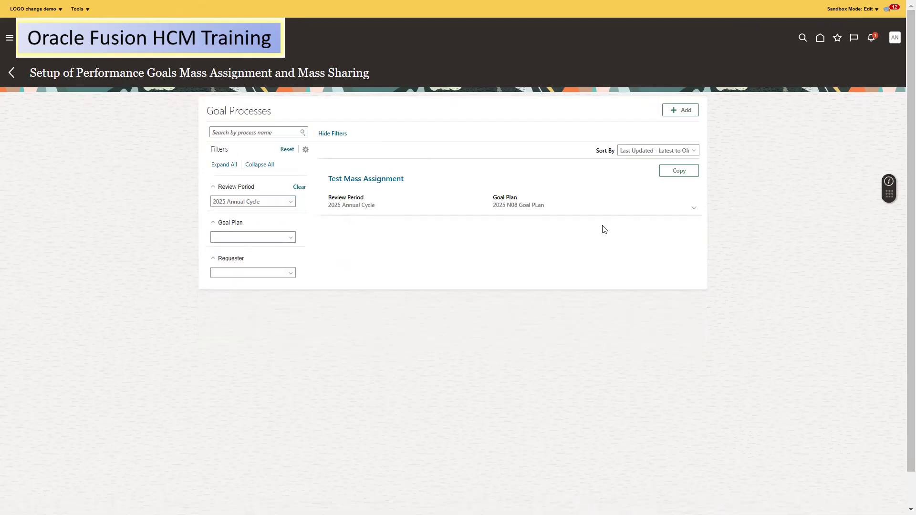
left_click(13, 75)
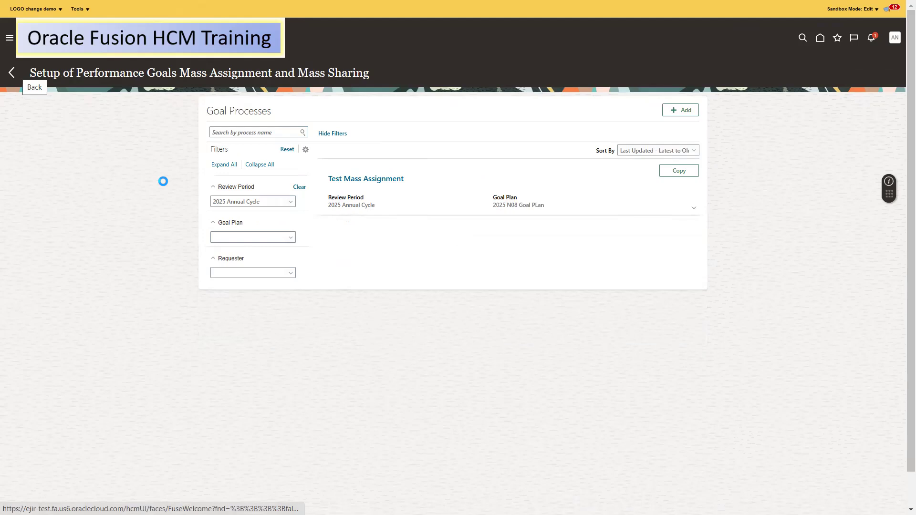
left_click(279, 323)
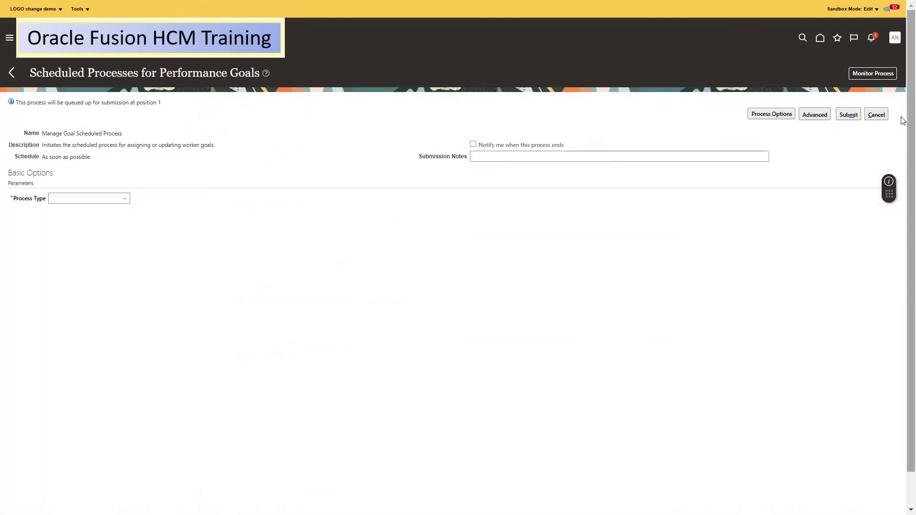
left_click(879, 72)
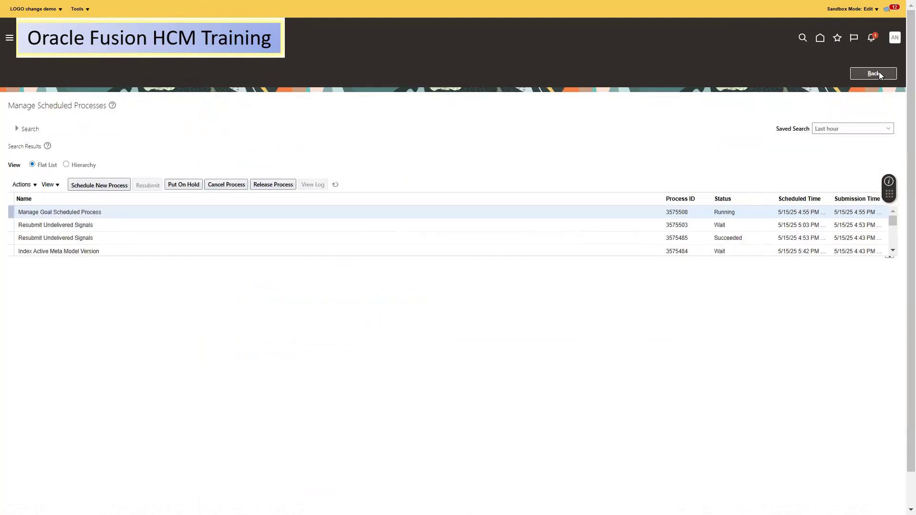
left_click(337, 185)
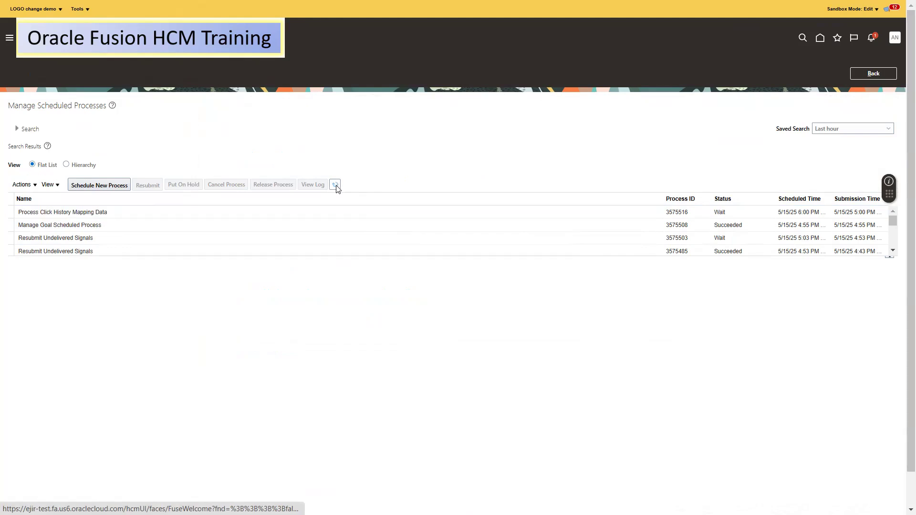
left_click(328, 225)
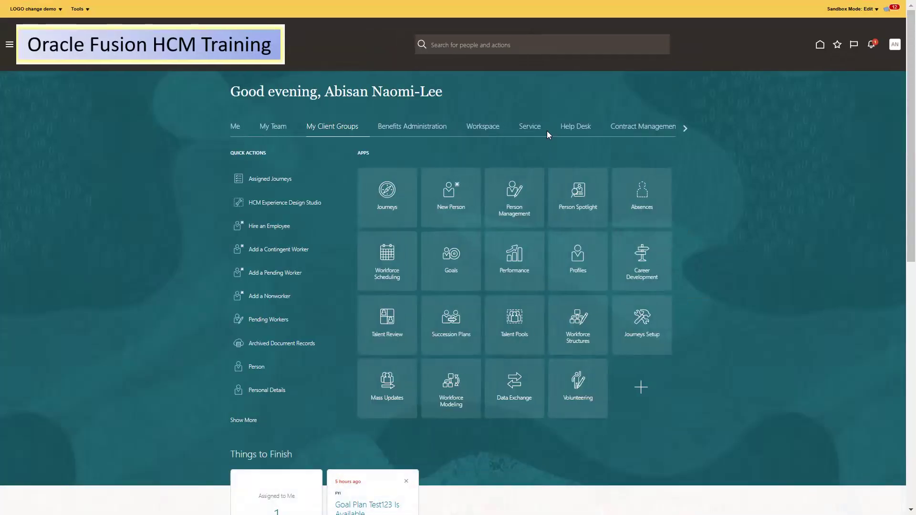
left_click(514, 198)
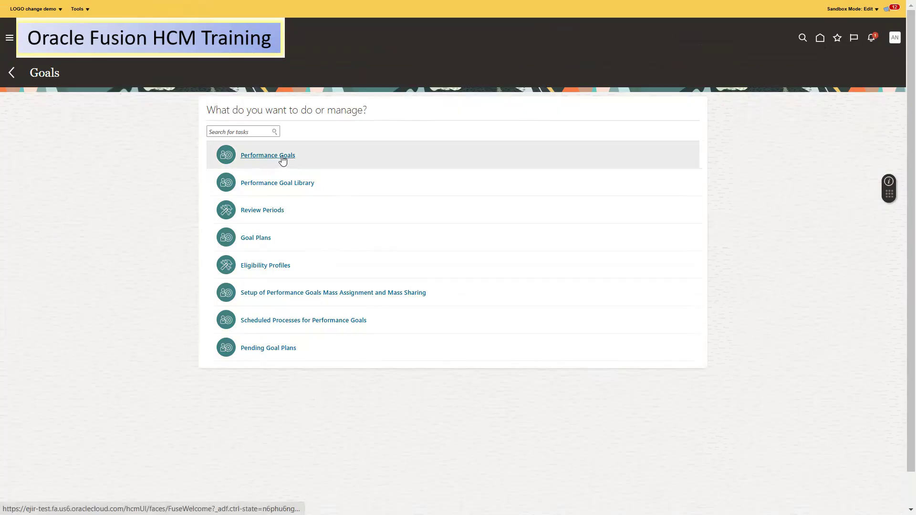
Check the 2025 Annual Cycle Performance Goals by filtering on the worker's person number
left_click(282, 156)
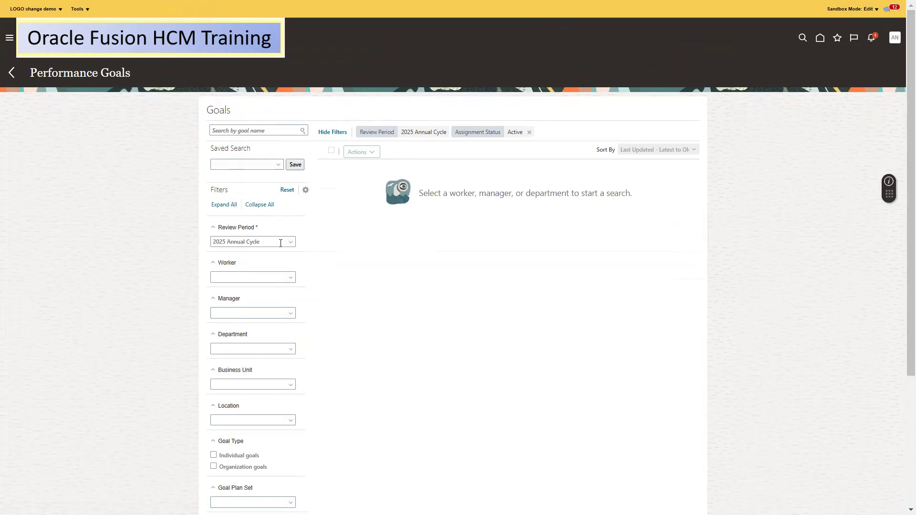
left_click(280, 244)
left_click(460, 236)
left_click(285, 279)
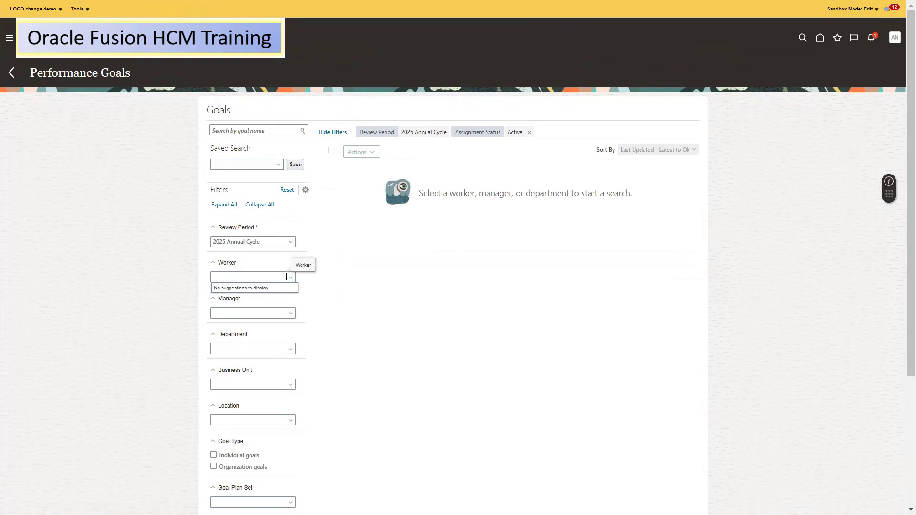
left_click(343, 264)
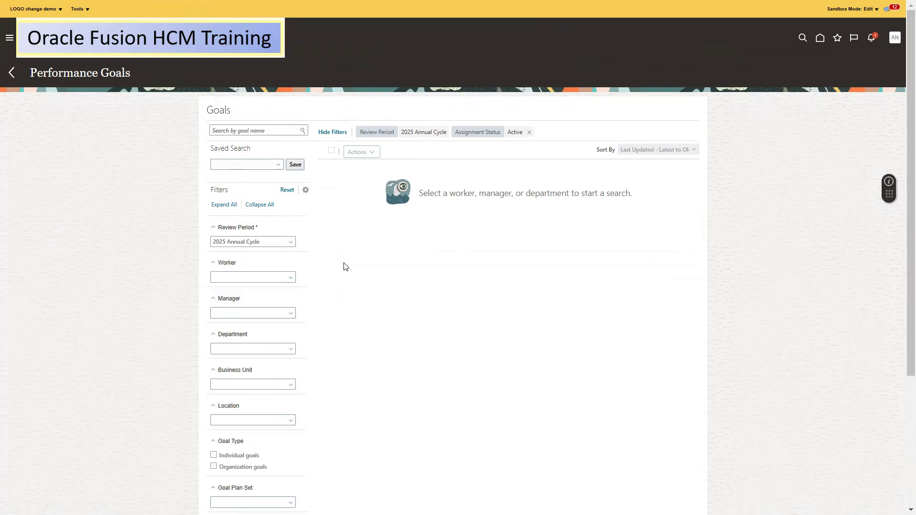
left_click(289, 280)
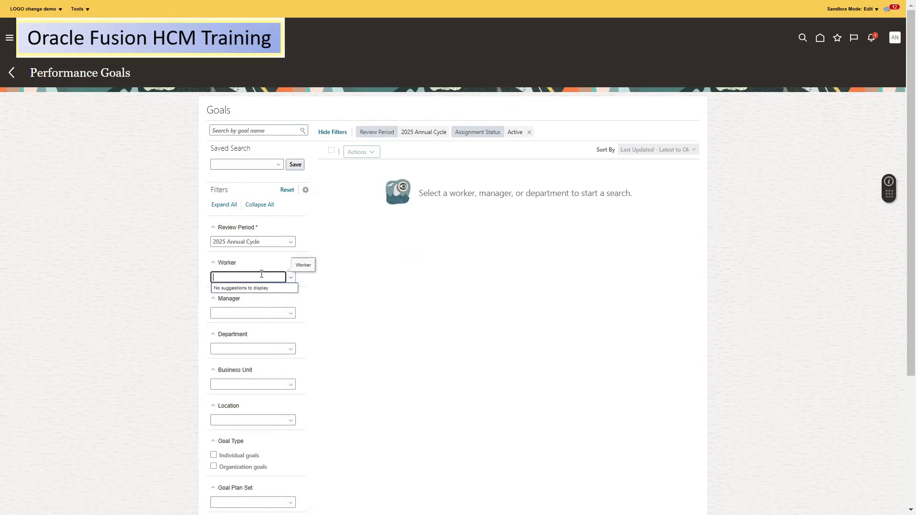
key("alt+Tab")
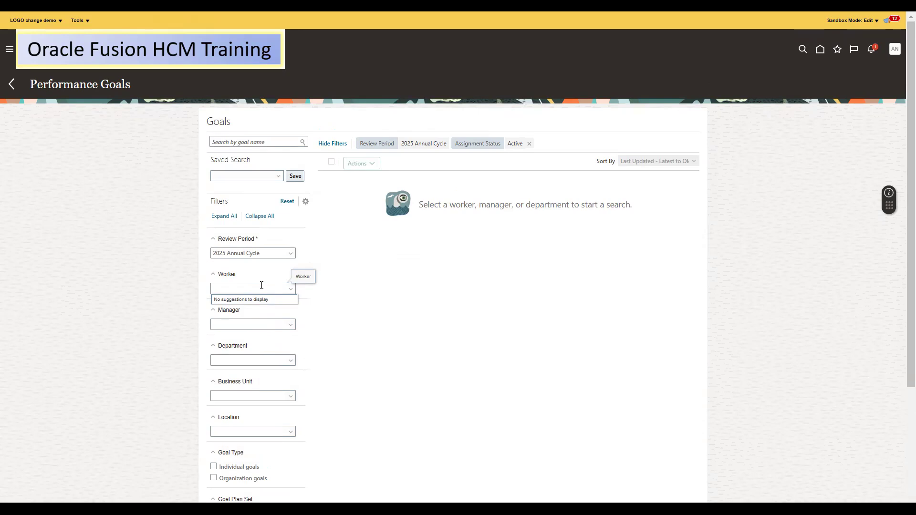
type("82590")
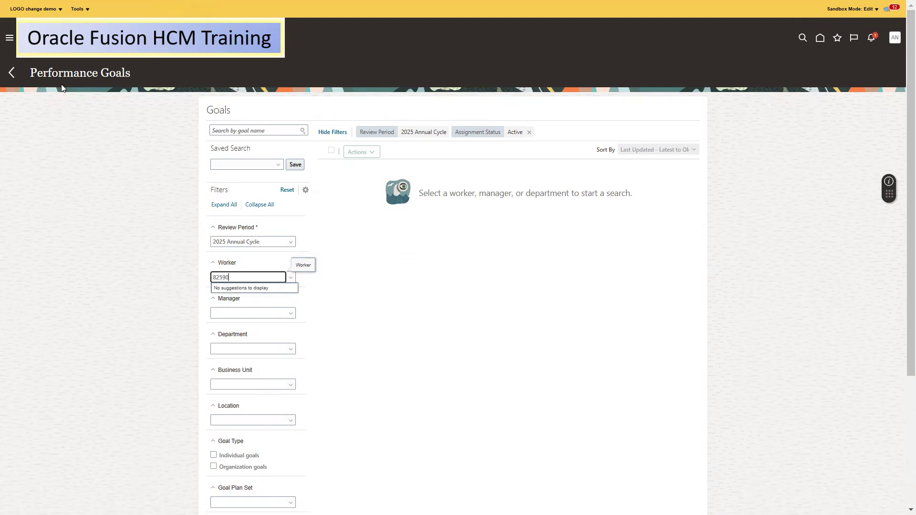
left_click(292, 281)
left_click(265, 278)
double_click(265, 278)
left_click(17, 84)
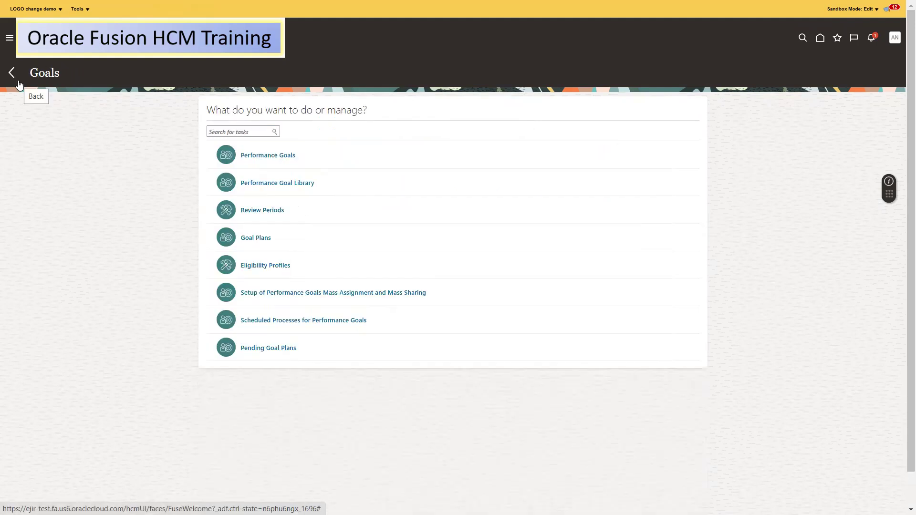
Search the 2025 N08 Goal PLan assignees by the worker's person number
left_click(265, 239)
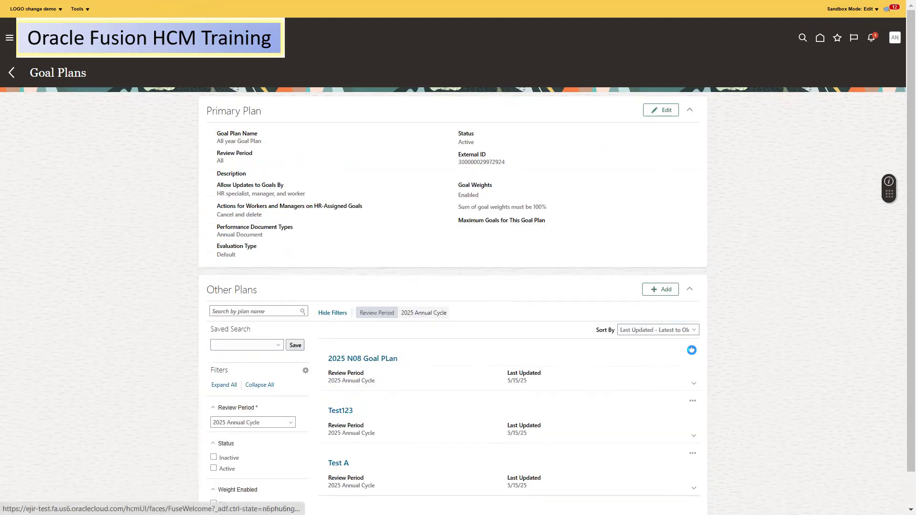
left_click(692, 349)
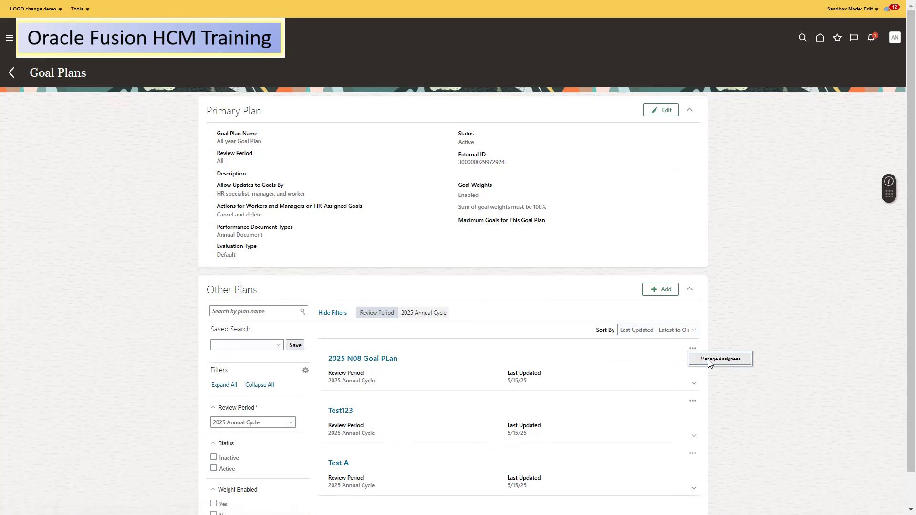
left_click(709, 361)
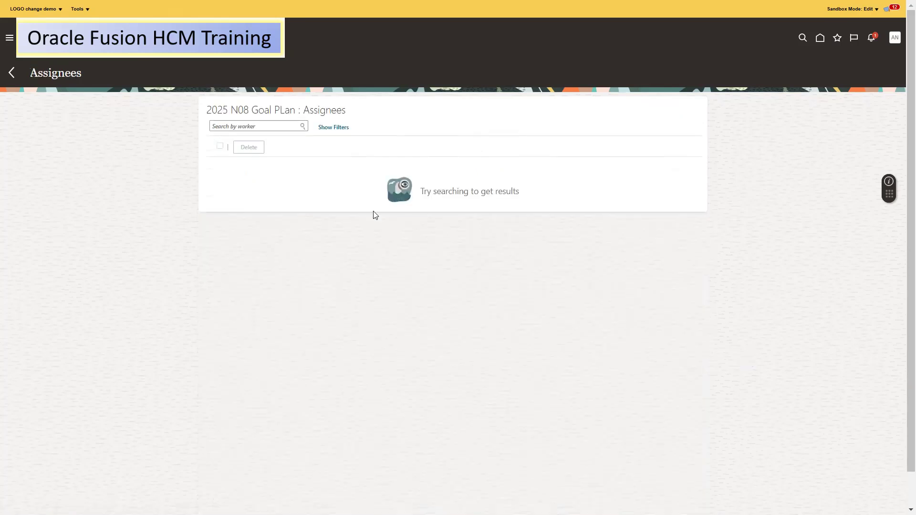
left_click(245, 125)
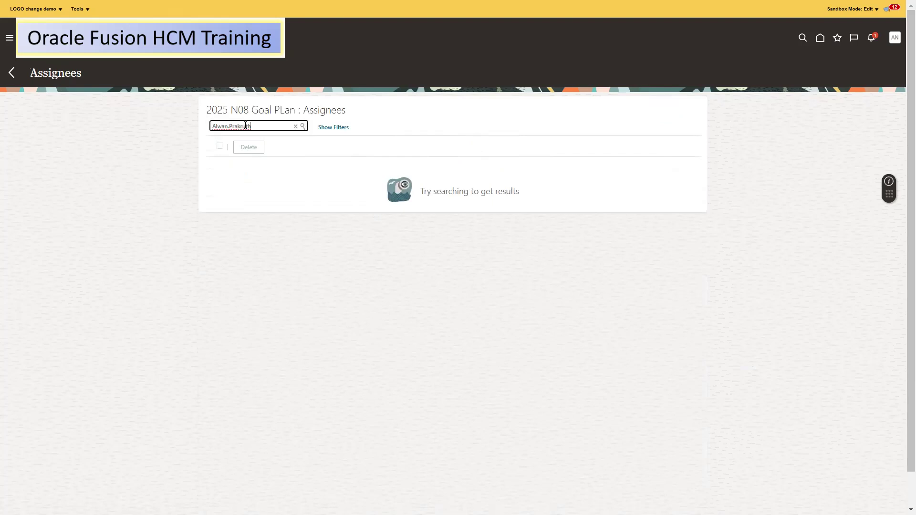
key("ctrl+a")
type("82590")
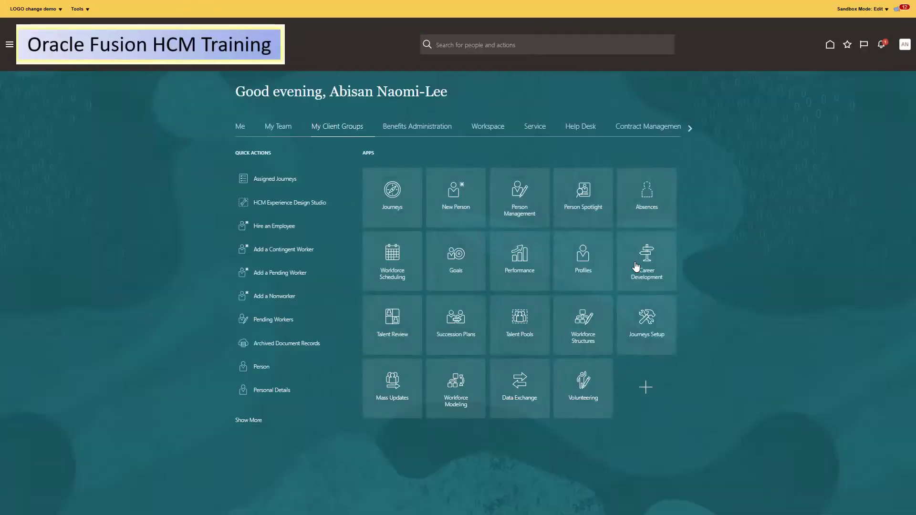
left_click(513, 195)
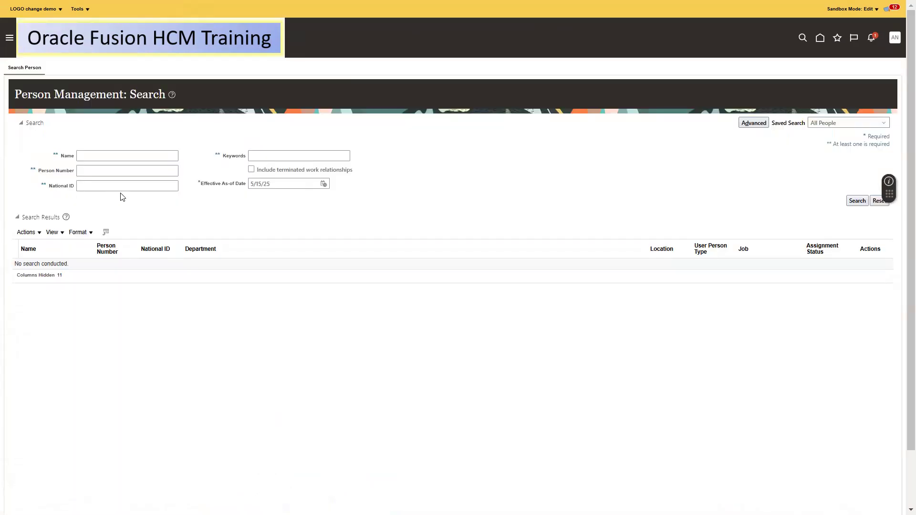
left_click(102, 172)
type("82590")
key("Return")
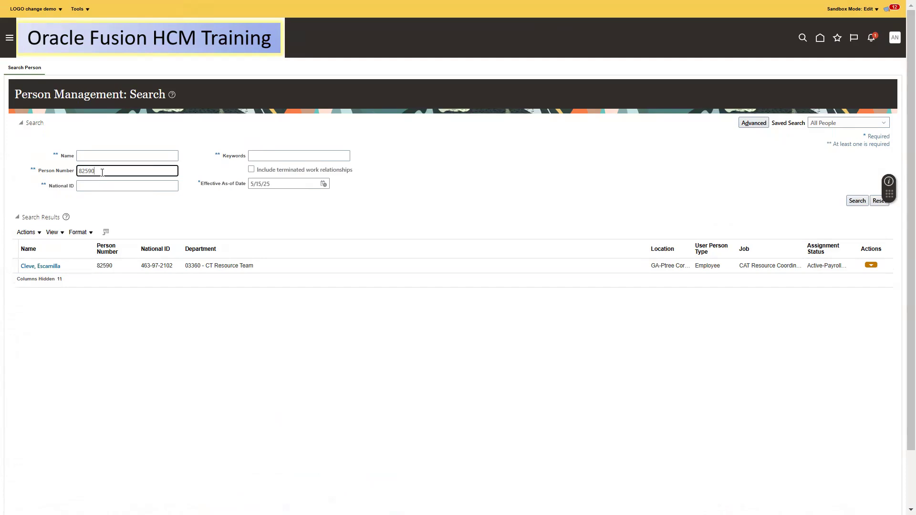
left_click(33, 266)
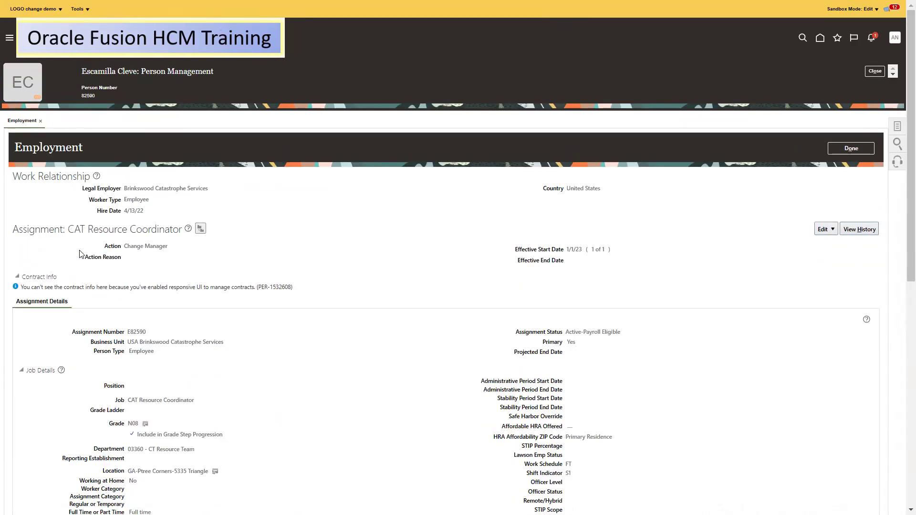
double_click(98, 71)
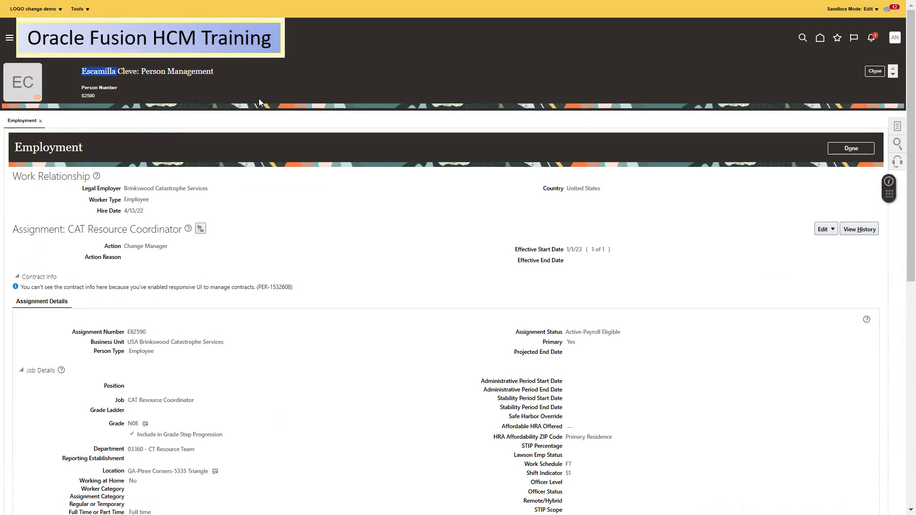
left_click_drag(136, 71, 85, 72)
key("ctrl+c")
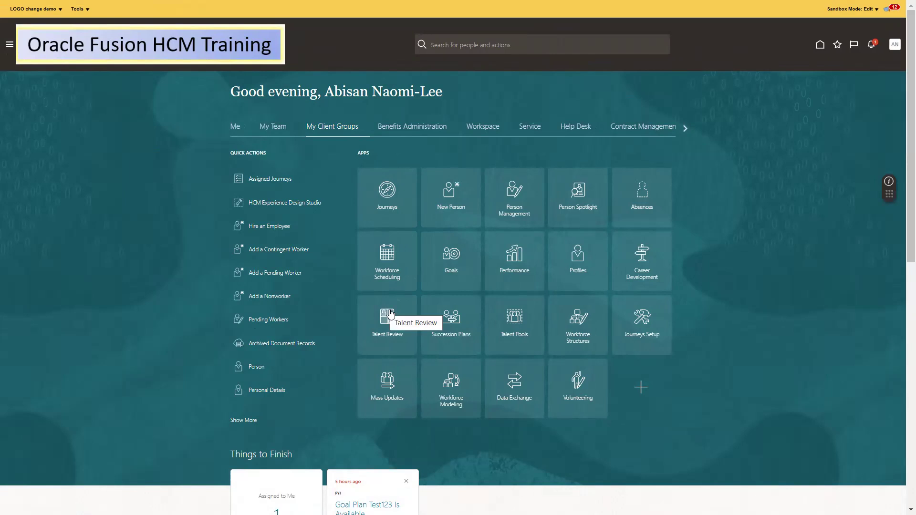
Search the 2025 N08 Goal PLan assignees for the pasted worker name
left_click(454, 263)
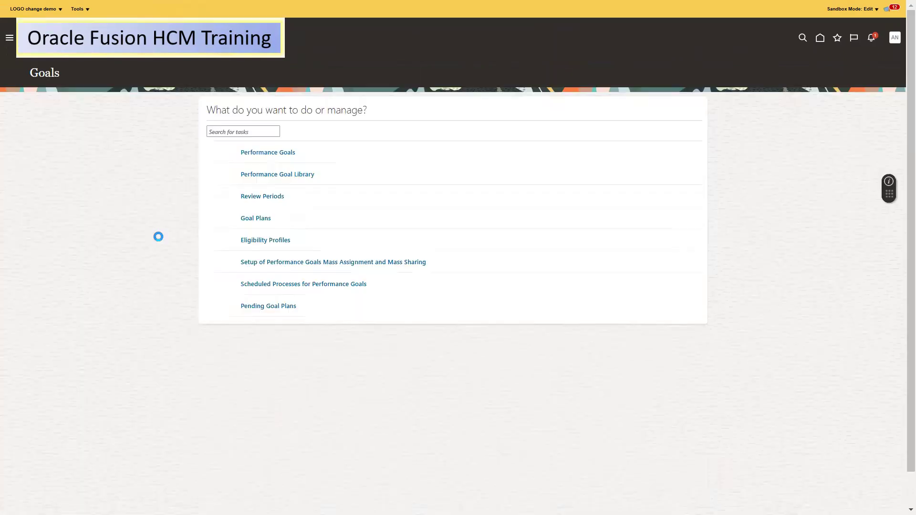
left_click(254, 237)
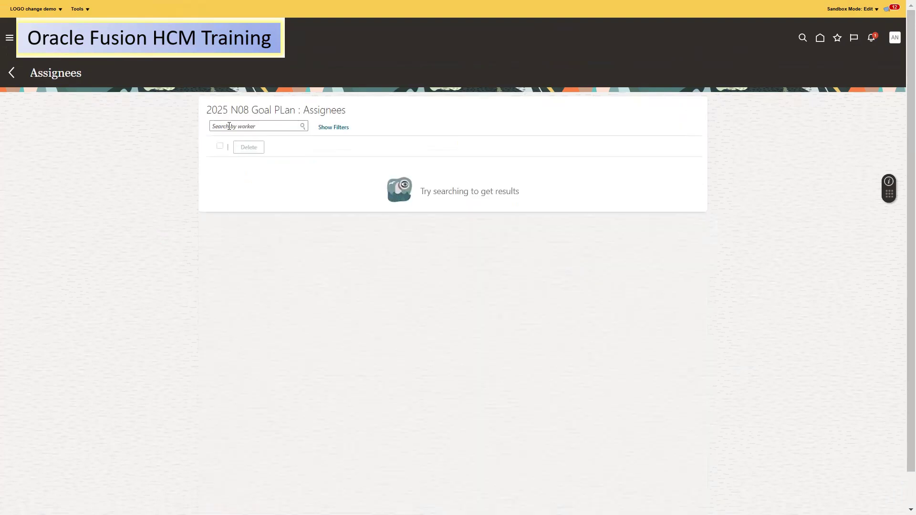
left_click(229, 126)
key("ctrl+v")
left_click(303, 126)
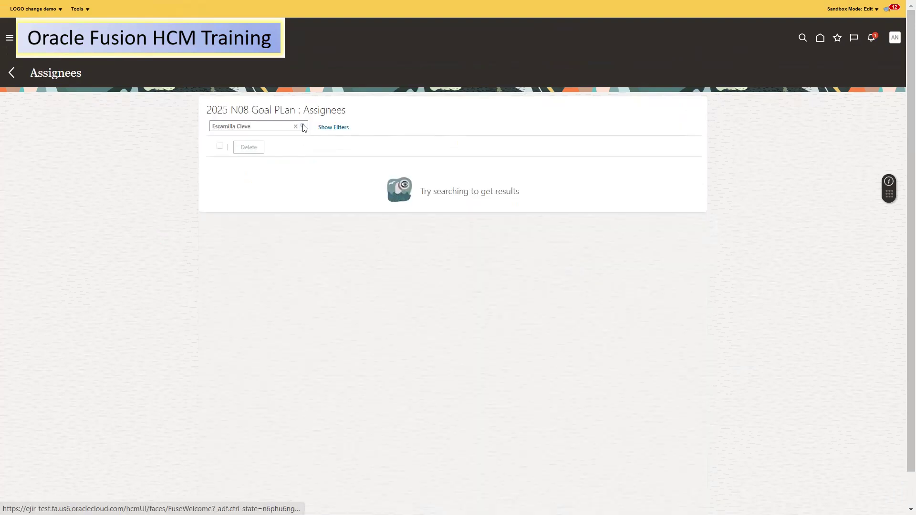
left_click(303, 127)
Retry the assignee search by last name only, then open the 2025 N08 Goal PLan details
left_click(244, 125)
key("BackSpace")
key("BackSpace")
key("BackSpace")
key("BackSpace")
key("BackSpace")
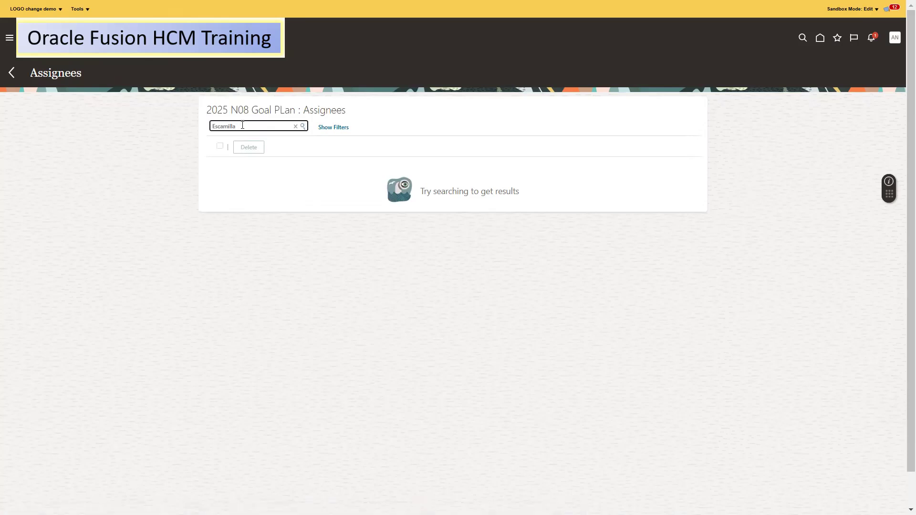
left_click(304, 128)
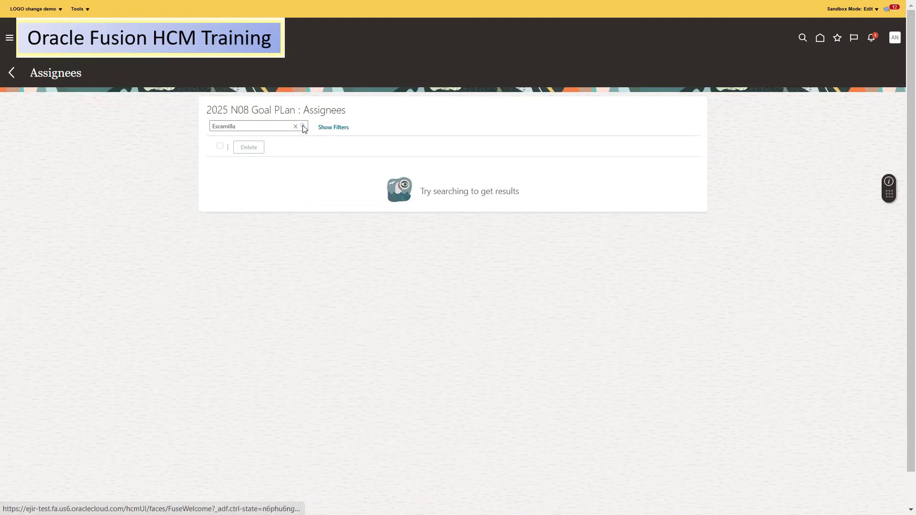
left_click(9, 73)
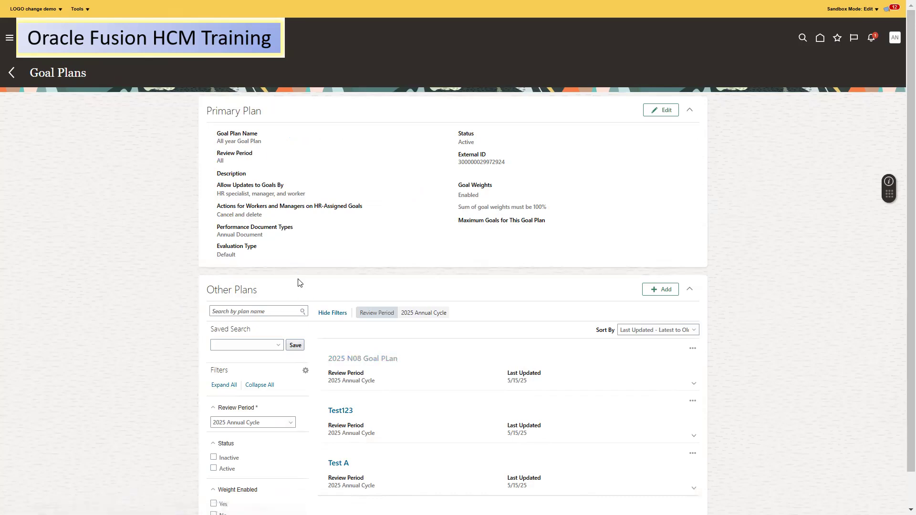
left_click(690, 297)
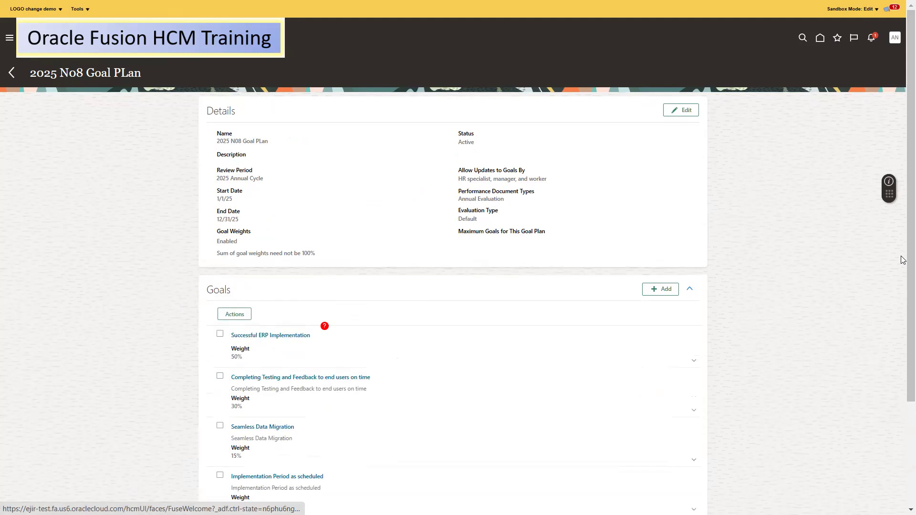
scroll(902, 260, "down", 3)
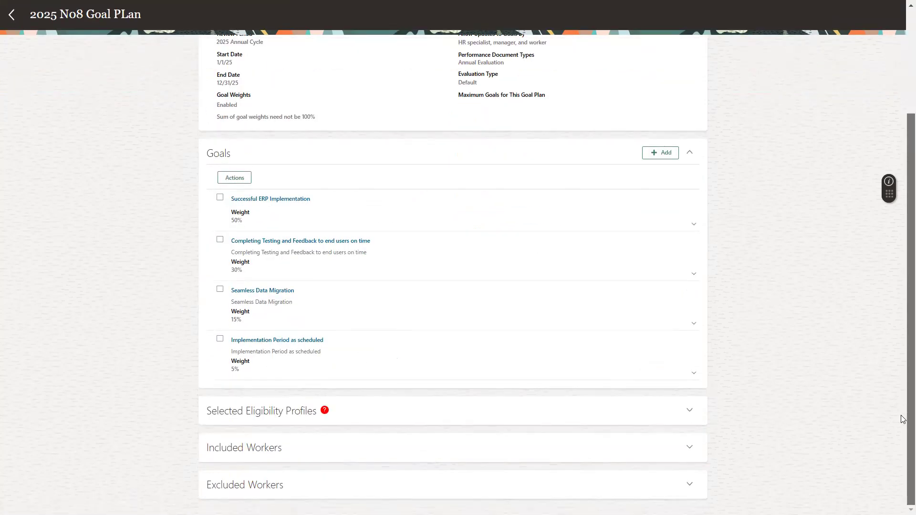
left_click(687, 411)
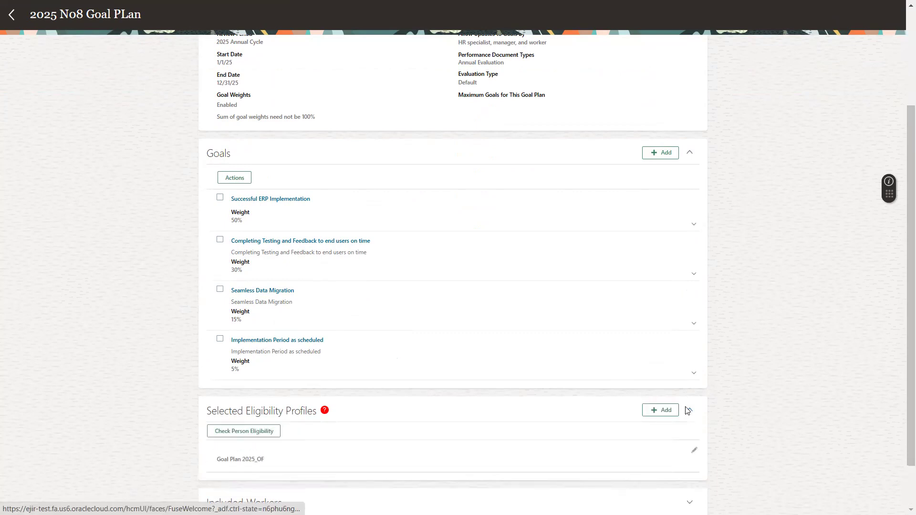
left_click_drag(900, 266, 903, 428)
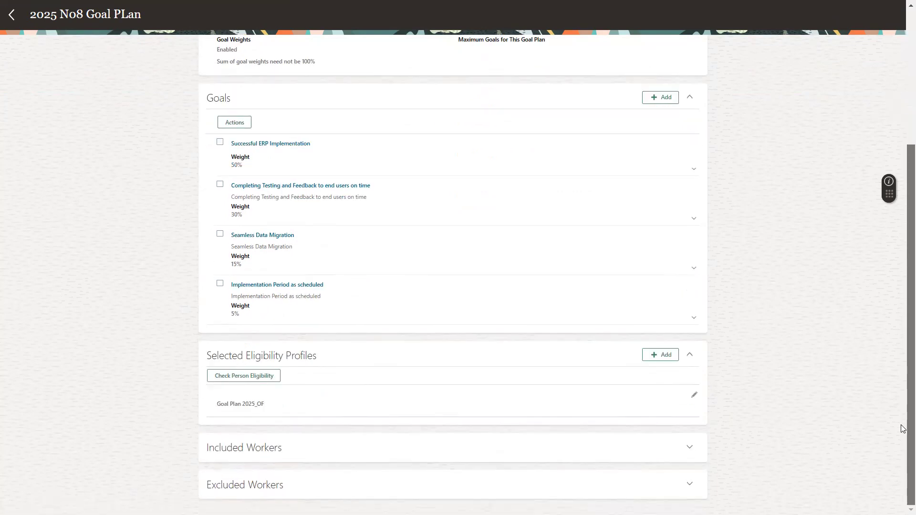
left_click(234, 377)
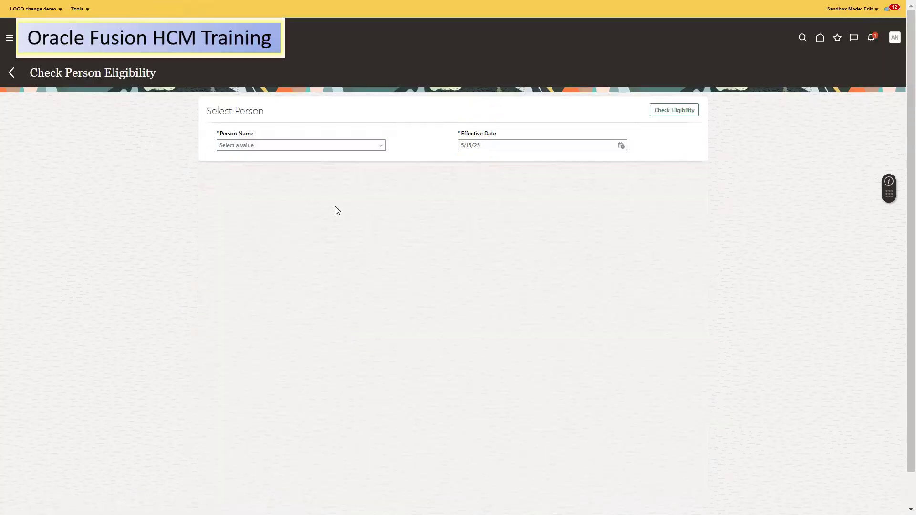
left_click(326, 144)
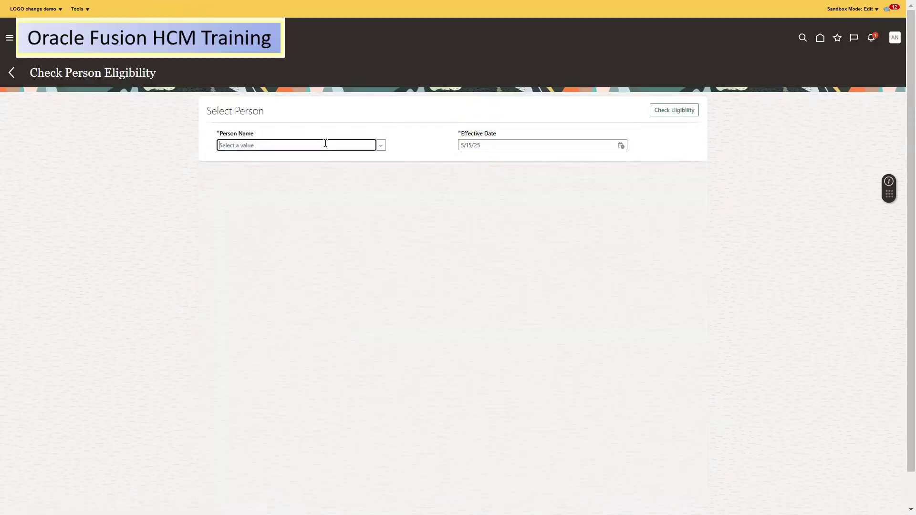
key("ctrl+v")
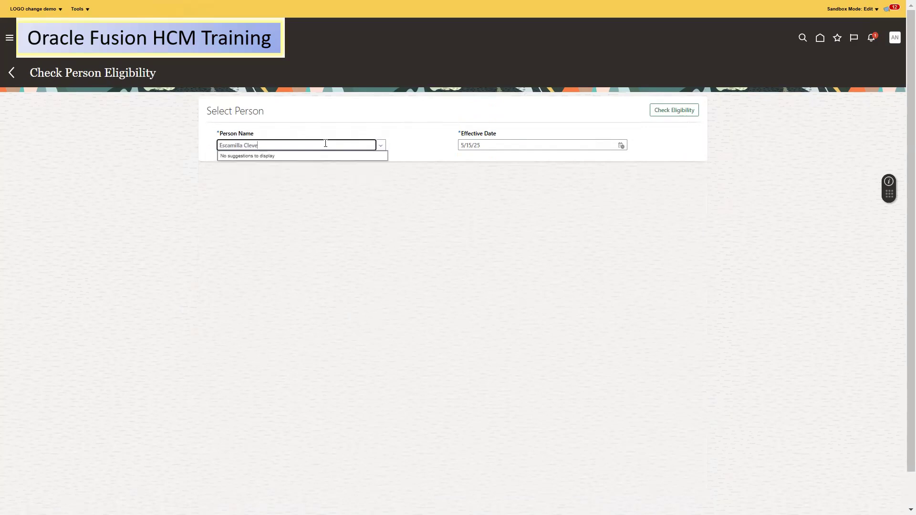
key("BackSpace")
key("BackSpace")
key("BackSpace")
key("BackSpace")
key("BackSpace")
key("BackSpace")
key("ctrl+a")
key("ctrl+v")
left_click_drag(246, 146, 188, 147)
key("BackSpace")
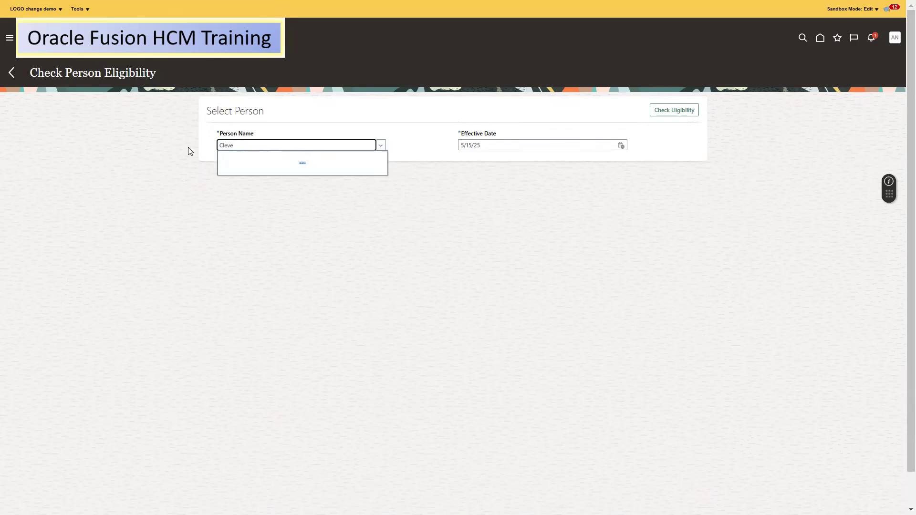
triple_click(380, 146)
left_click(380, 145)
double_click(328, 146)
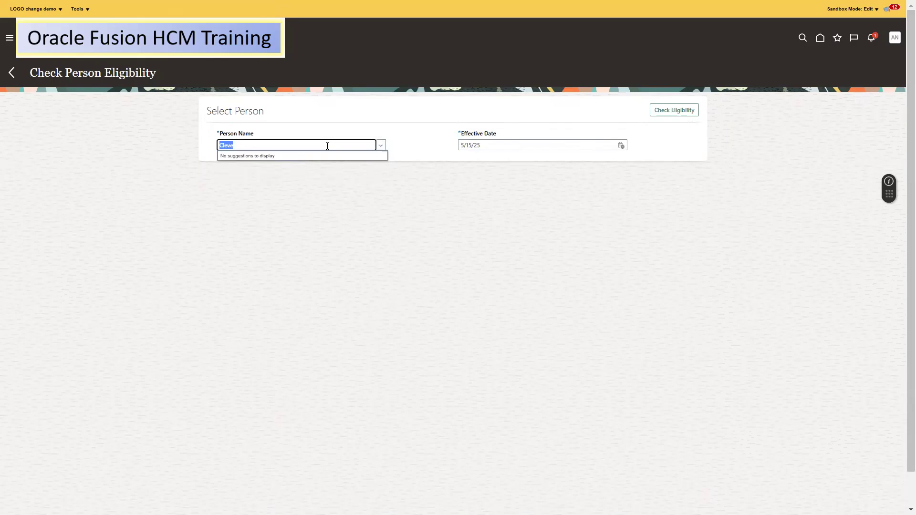
type("82590")
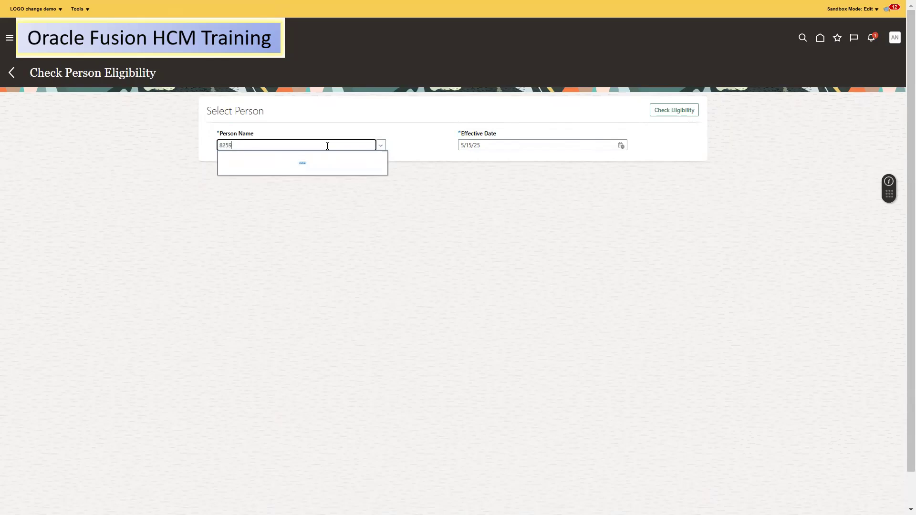
double_click(327, 146)
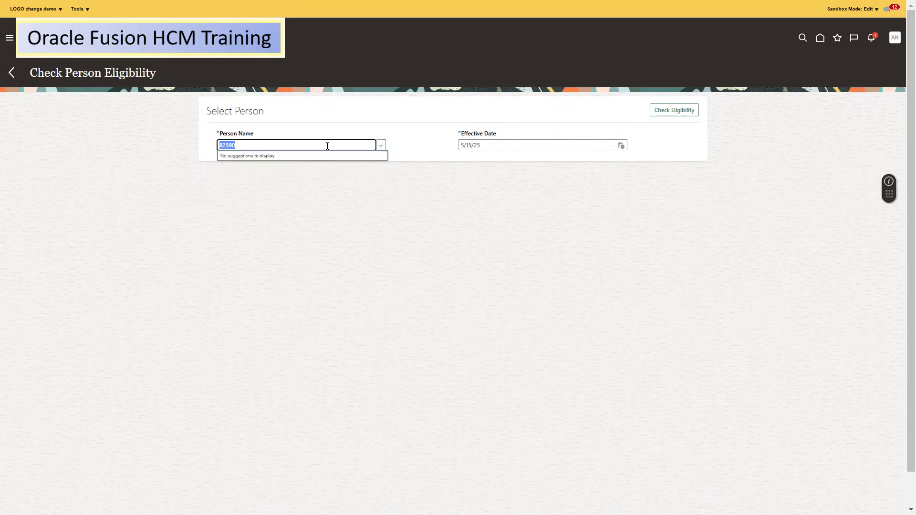
key("BackSpace")
left_click(12, 73)
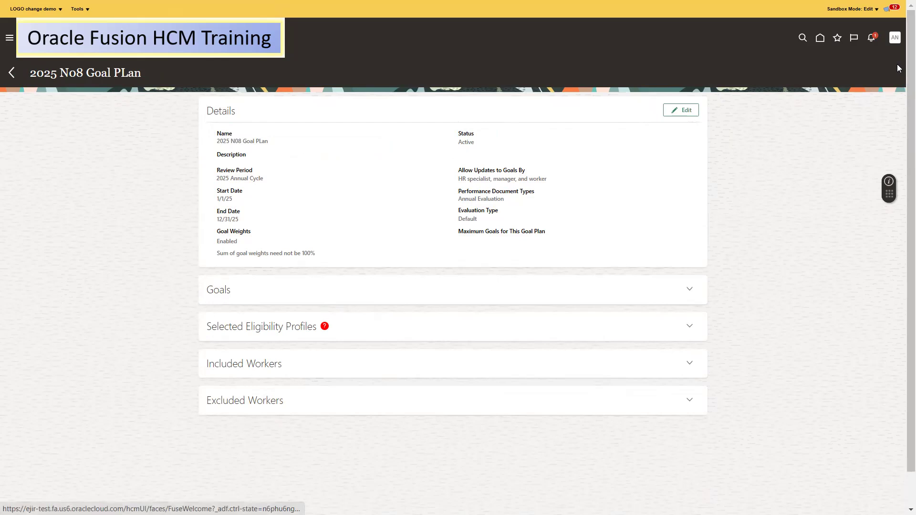
left_click(894, 37)
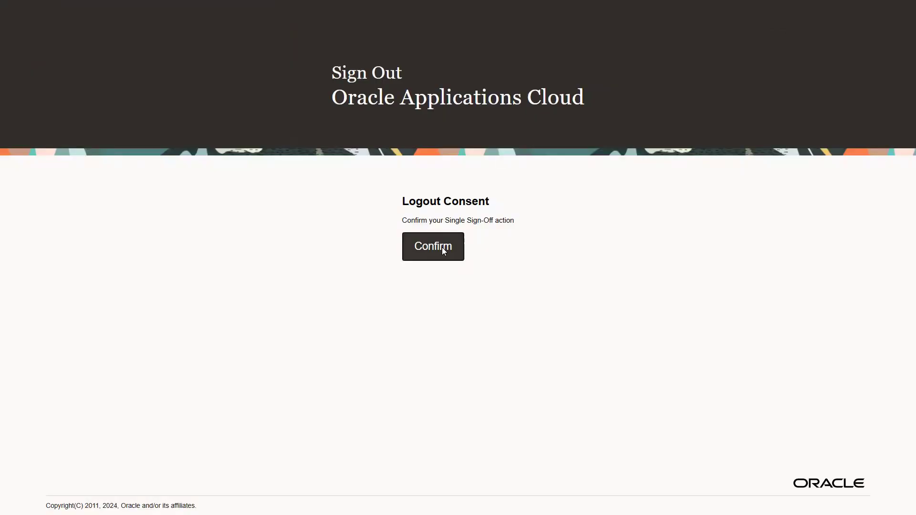
Confirm sign-out of the admin session and sign in with the worker's user ID
left_click(442, 249)
key("ctrl+a")
key("ctrl+v")
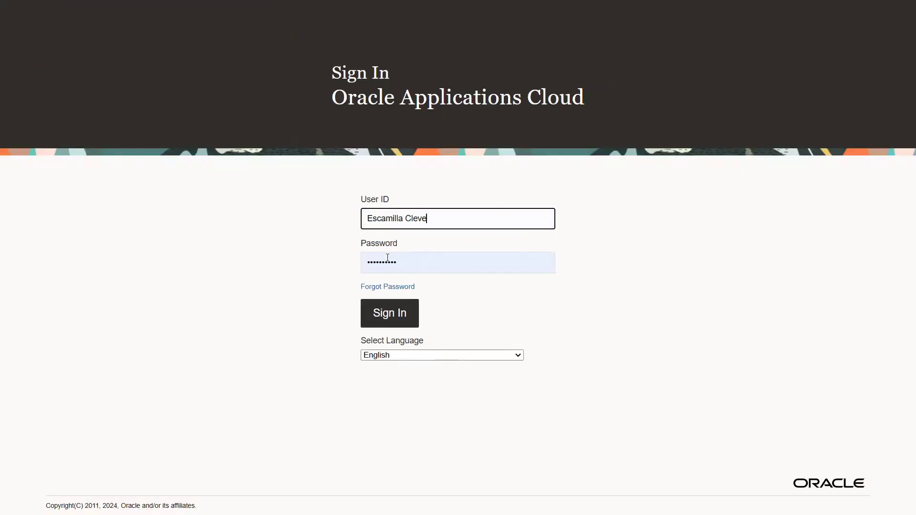
key("ctrl+a")
type("82590")
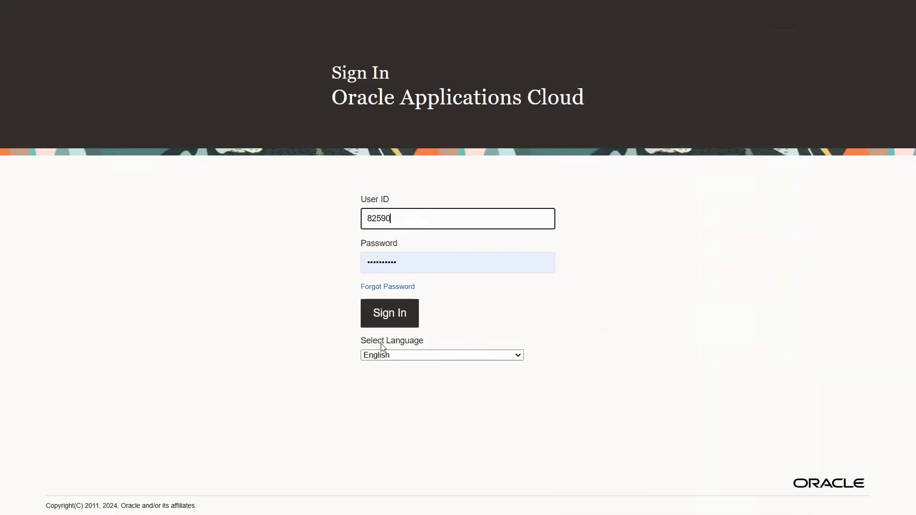
left_click(378, 324)
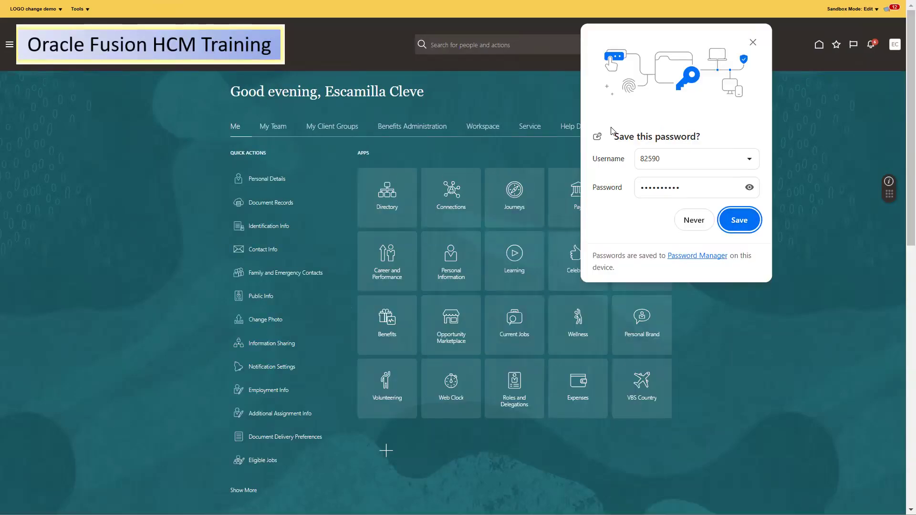
Save the browser password and open the worker's Career and Performance Goals page
left_click(748, 217)
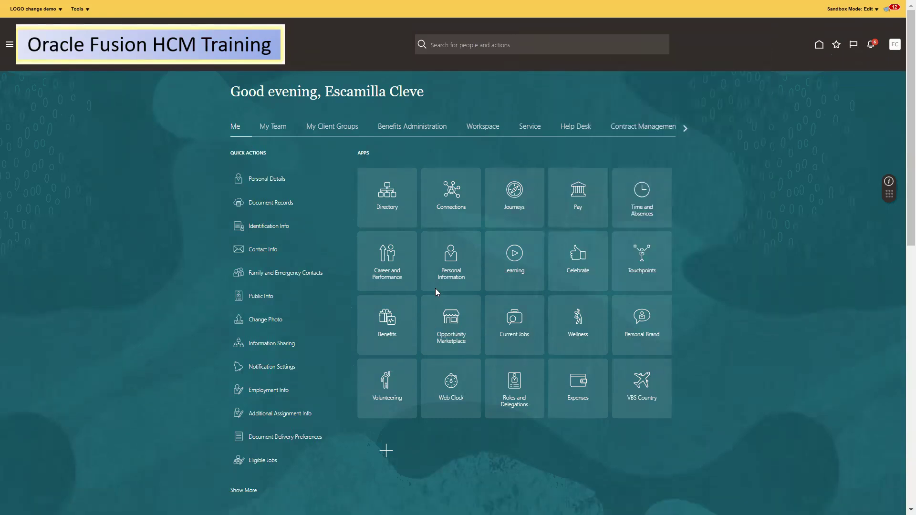
left_click(395, 259)
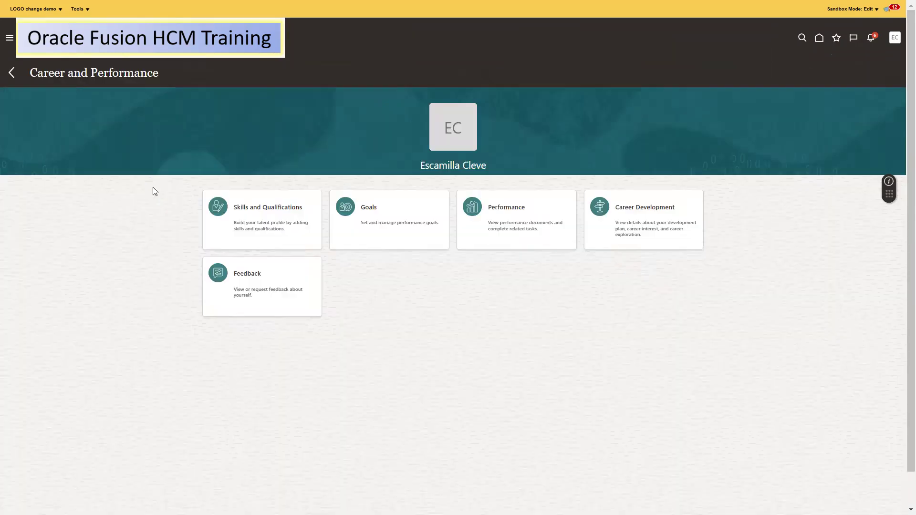
left_click(369, 211)
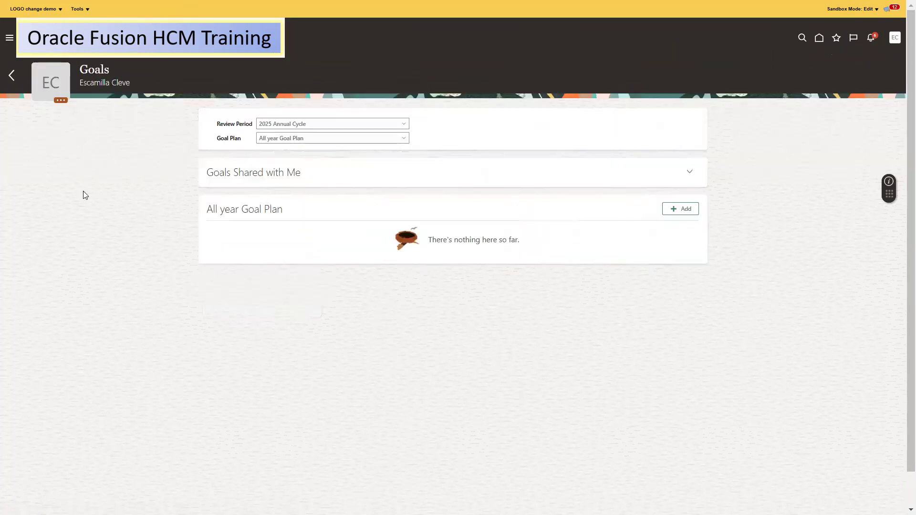
Switch the goal plan to 2025 N08 Goal PLan and expand Goals Shared with Me
left_click(354, 138)
left_click(284, 172)
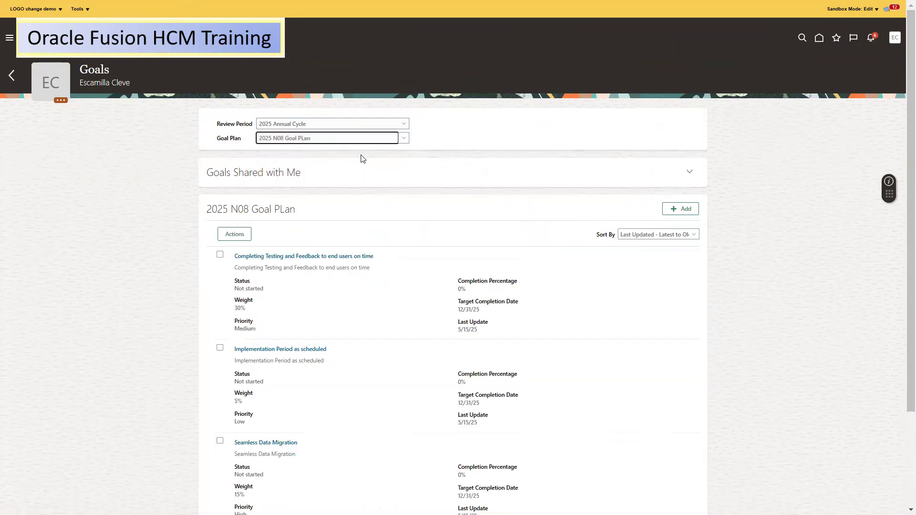
scroll(903, 293, "down", 2)
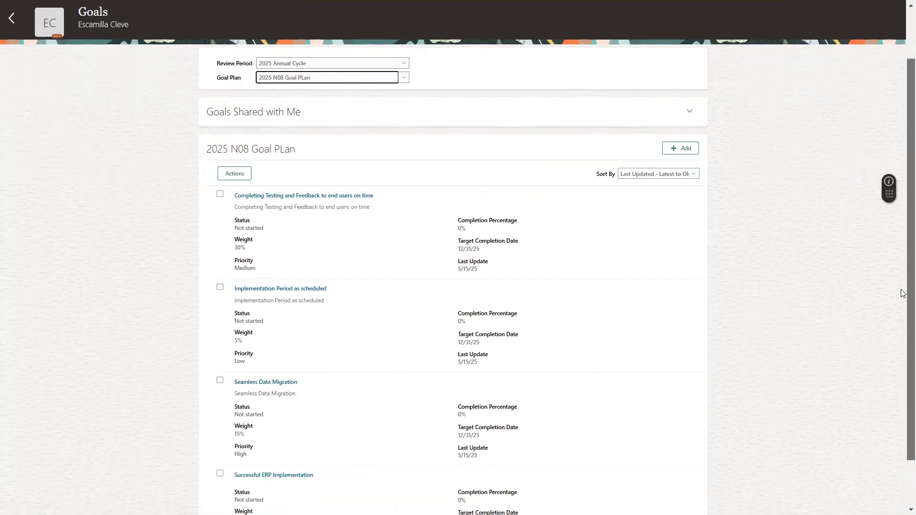
scroll(903, 293, "down", 1)
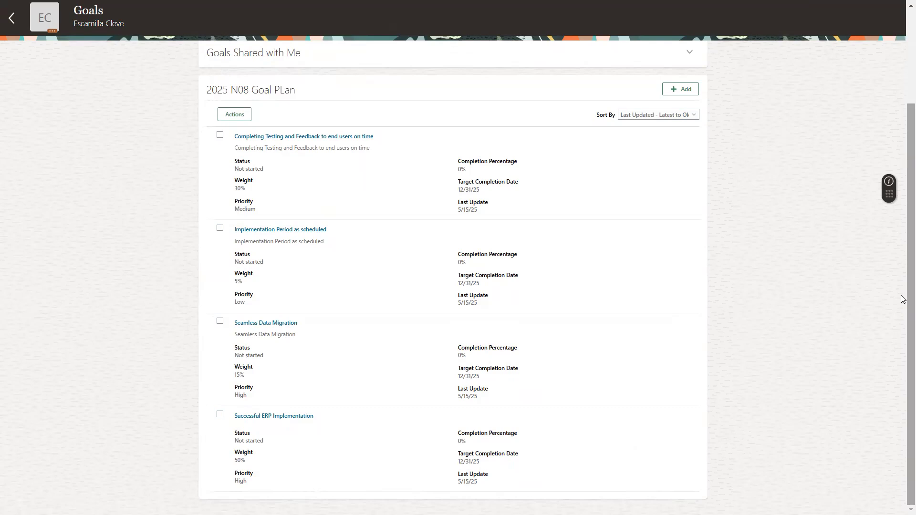
scroll(902, 370, "up", 2)
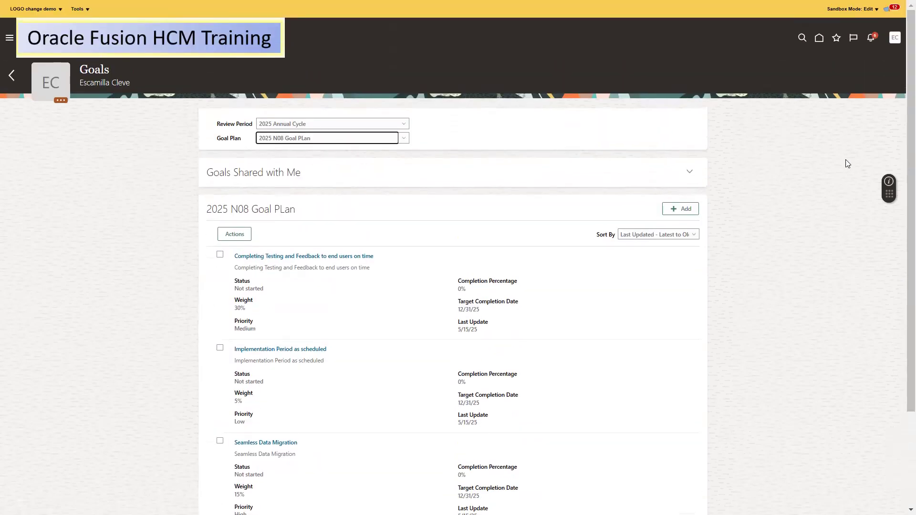
left_click(690, 174)
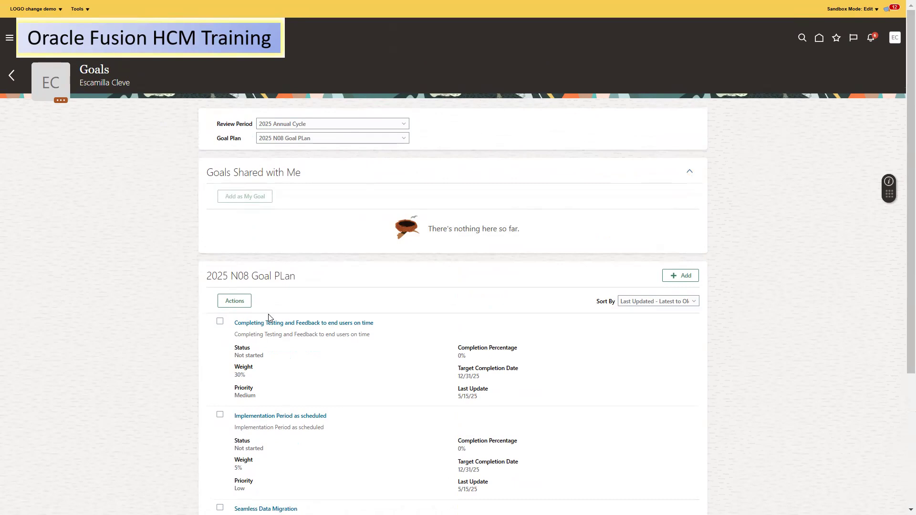
Select the Completing Testing and Feedback goal and review its Actions menu without choosing anything
left_click_drag(903, 268, 904, 401)
scroll(890, 316, "up", 1)
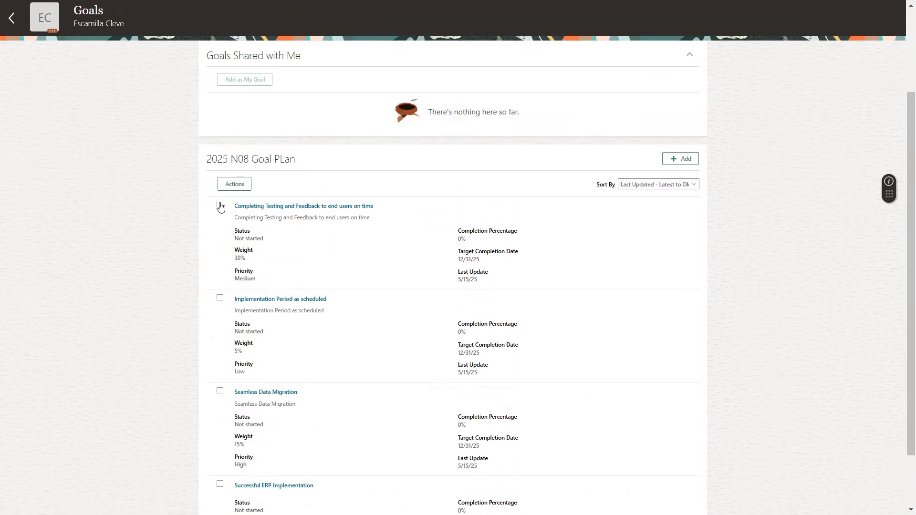
left_click(220, 205)
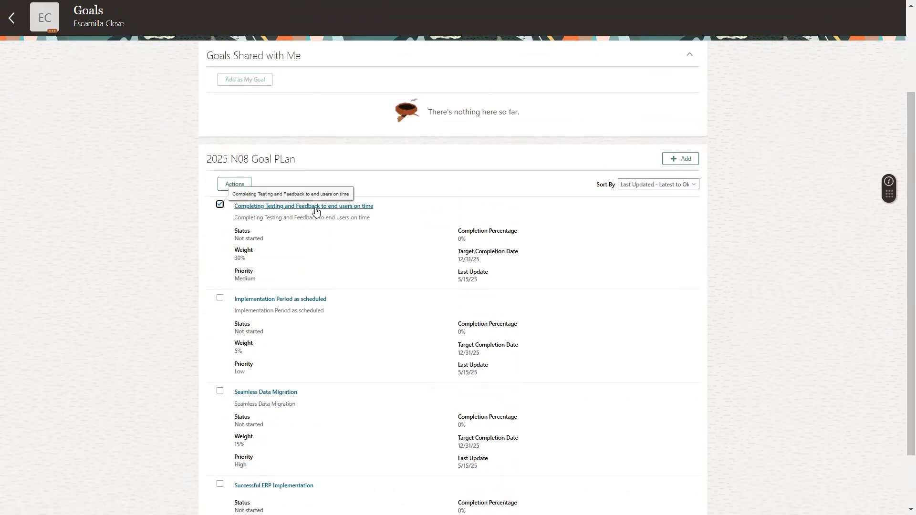
left_click(233, 183)
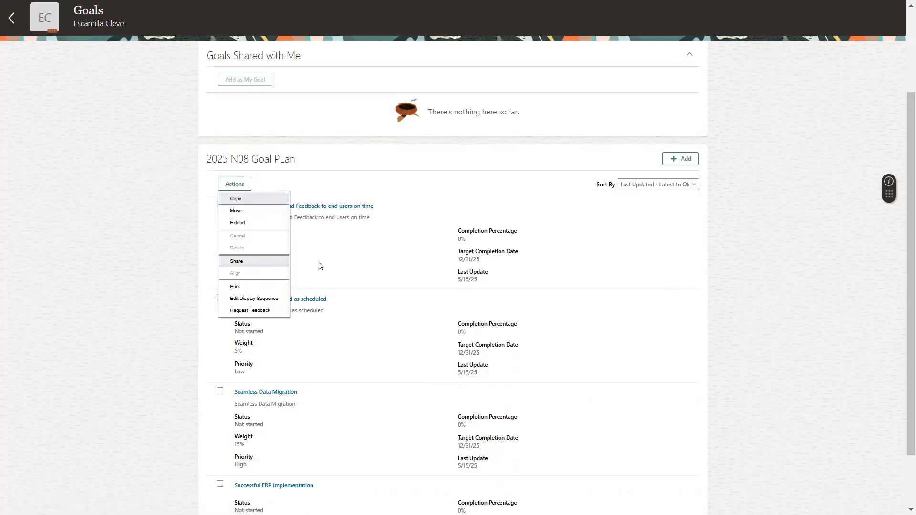
left_click(332, 266)
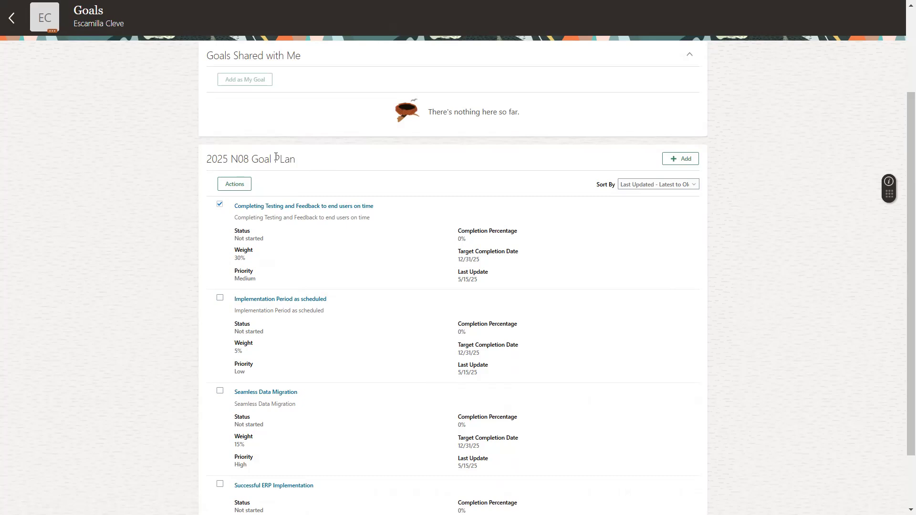
left_click(238, 183)
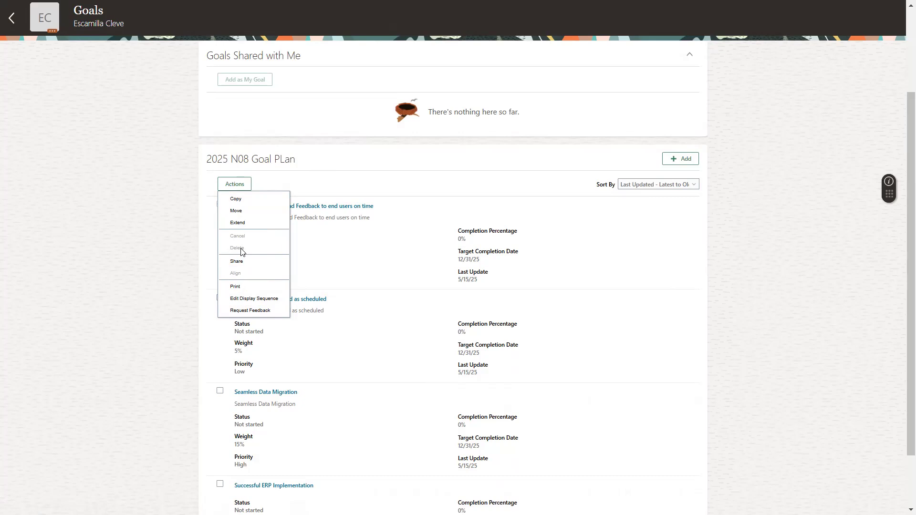
left_click(401, 296)
Try selecting the Implementation Period and Seamless Data Migration goals, checking the available actions
left_click(220, 298)
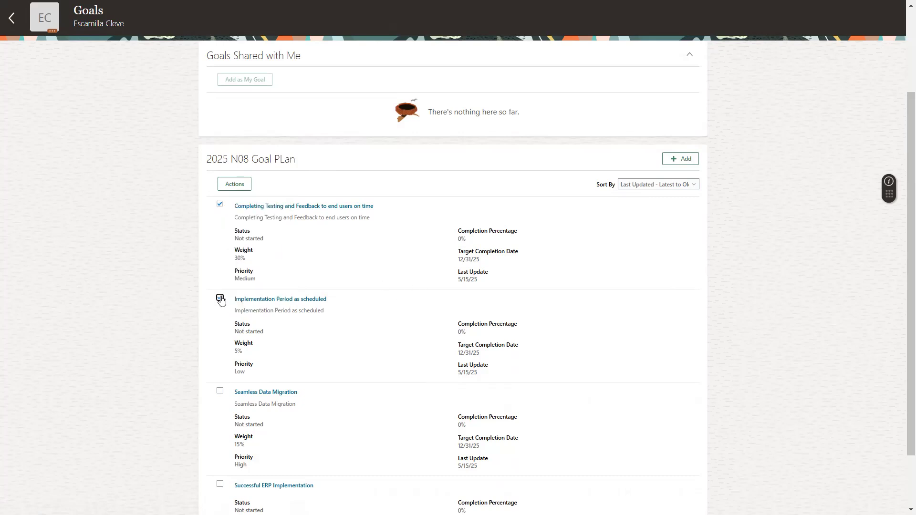
left_click(220, 204)
left_click(236, 185)
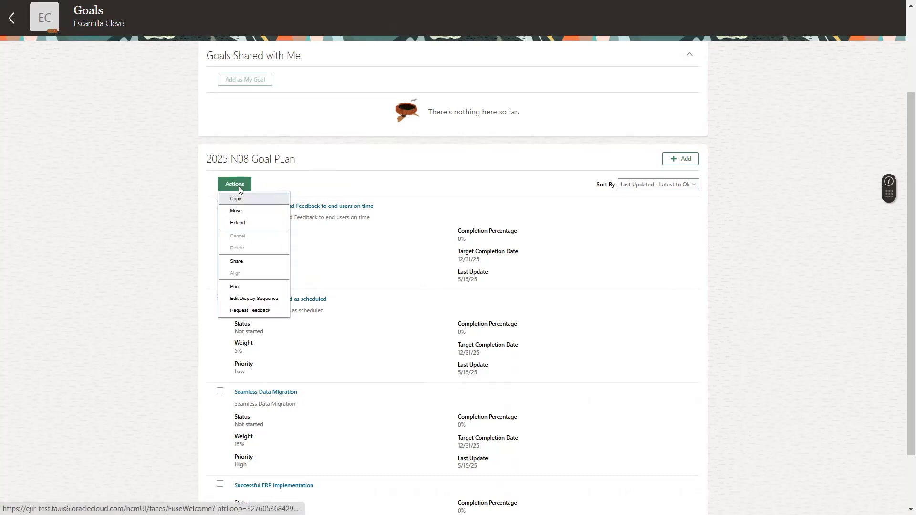
left_click(324, 282)
left_click(220, 391)
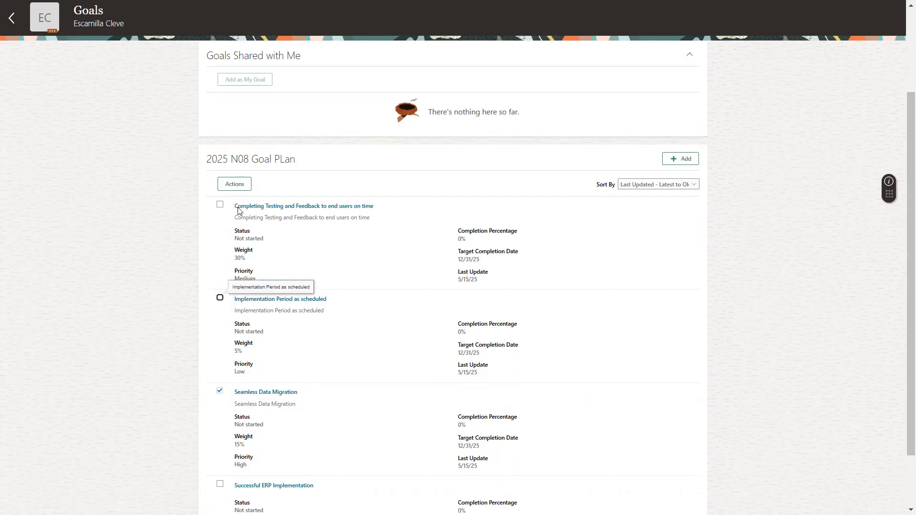
left_click(239, 184)
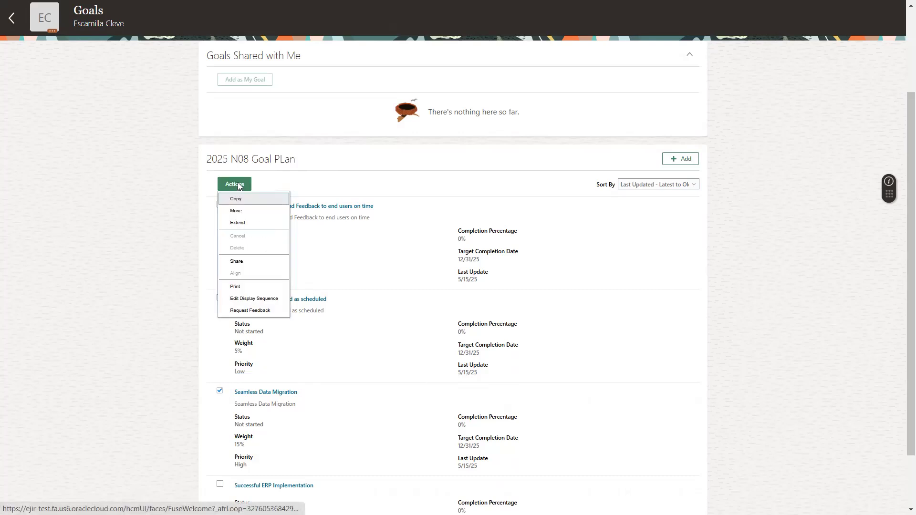
left_click(327, 274)
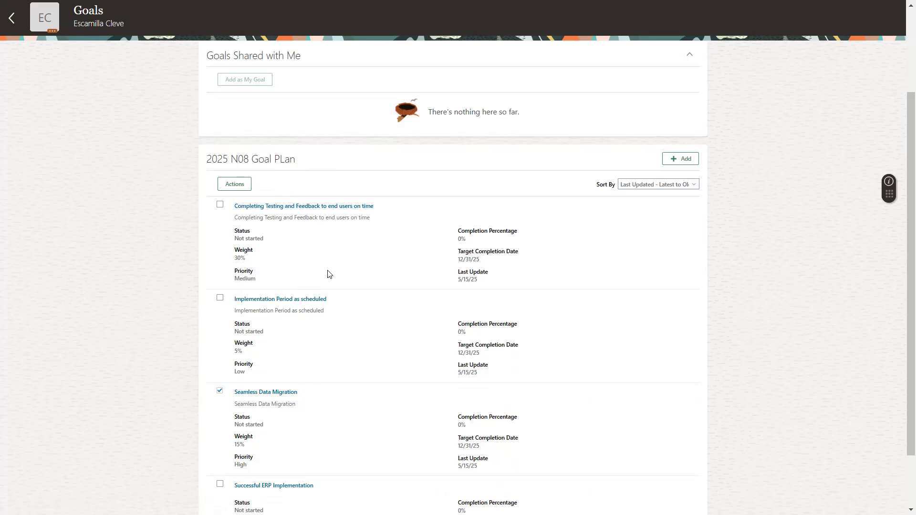
Share only the Completing Testing and Feedback goal and start adding a worker
left_click(220, 393)
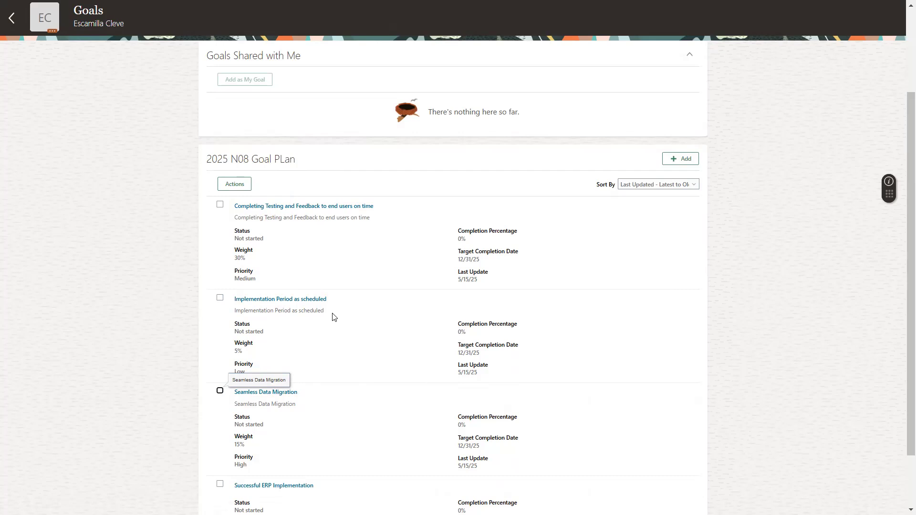
left_click(220, 205)
left_click(242, 185)
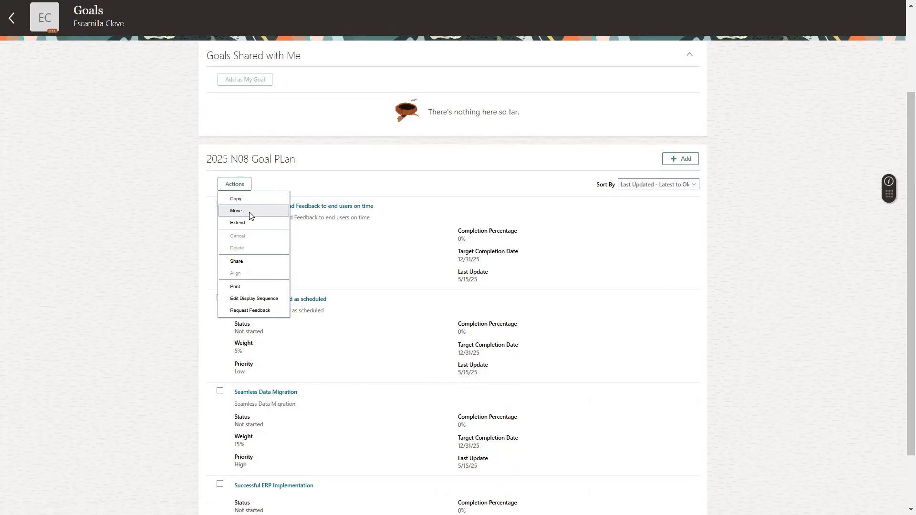
left_click(239, 261)
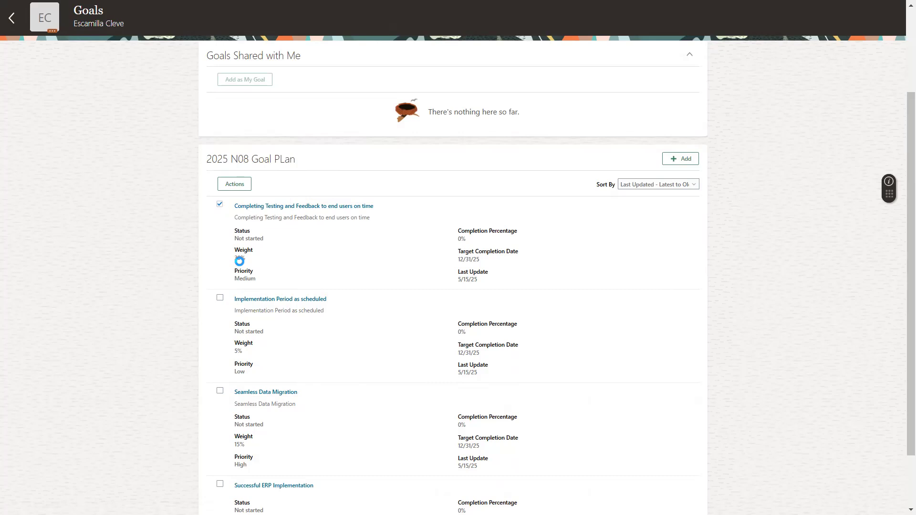
left_click(292, 222)
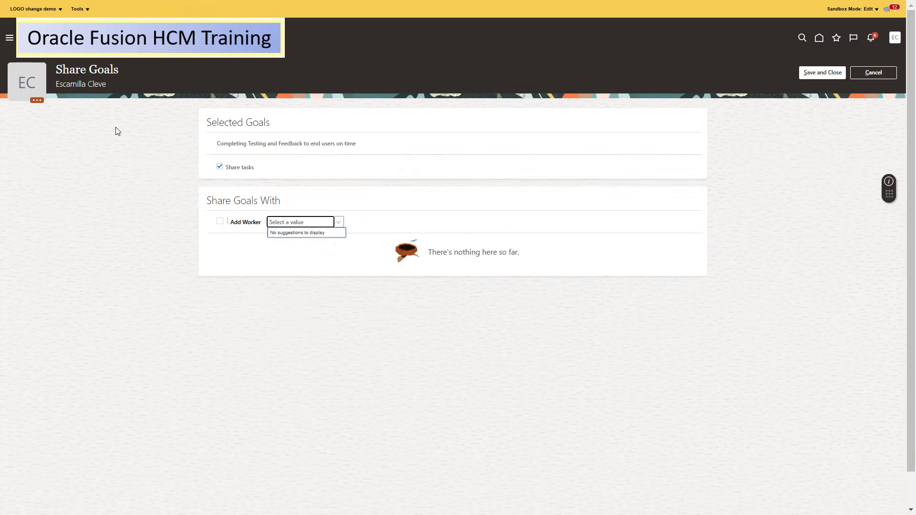
Cancel sharing, review the goals list, and return to the Career and Performance page
left_click(871, 75)
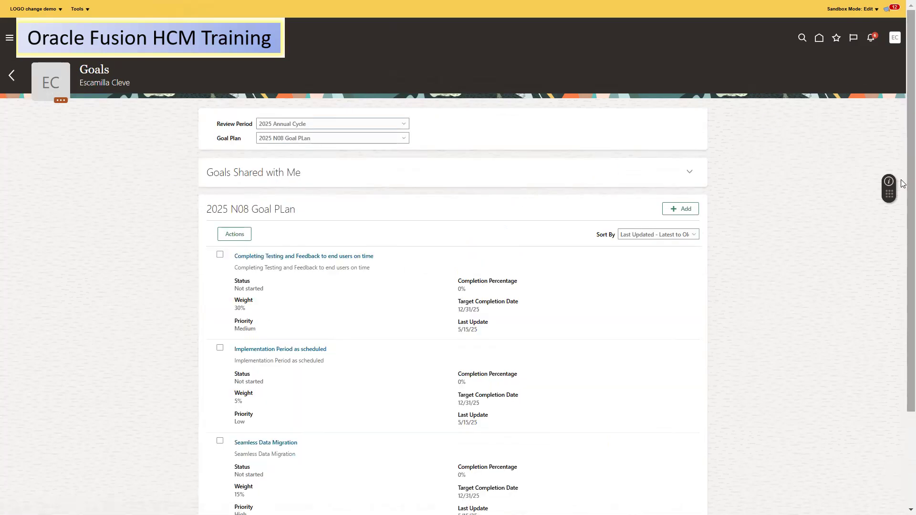
scroll(903, 338, "down", 3)
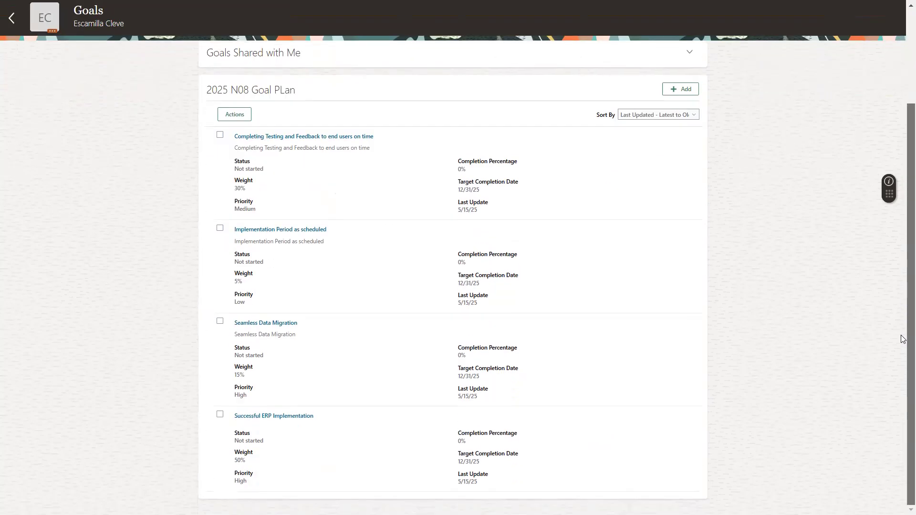
scroll(902, 339, "up", 3)
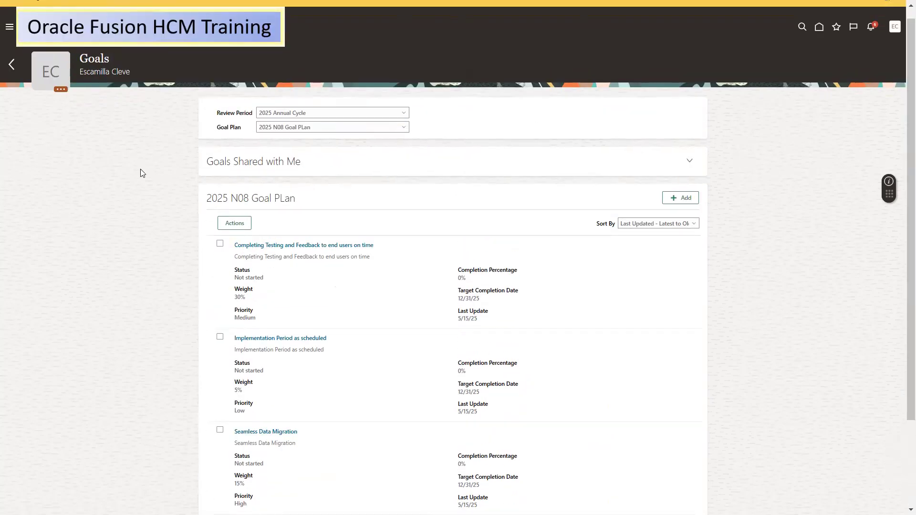
left_click(13, 65)
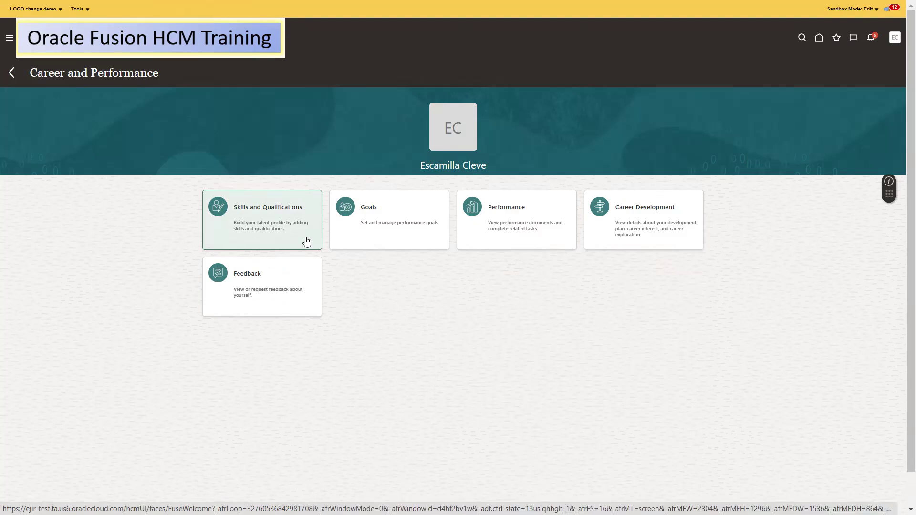
Sign out the worker and sign back in as the administrator using the saved login
left_click(437, 233)
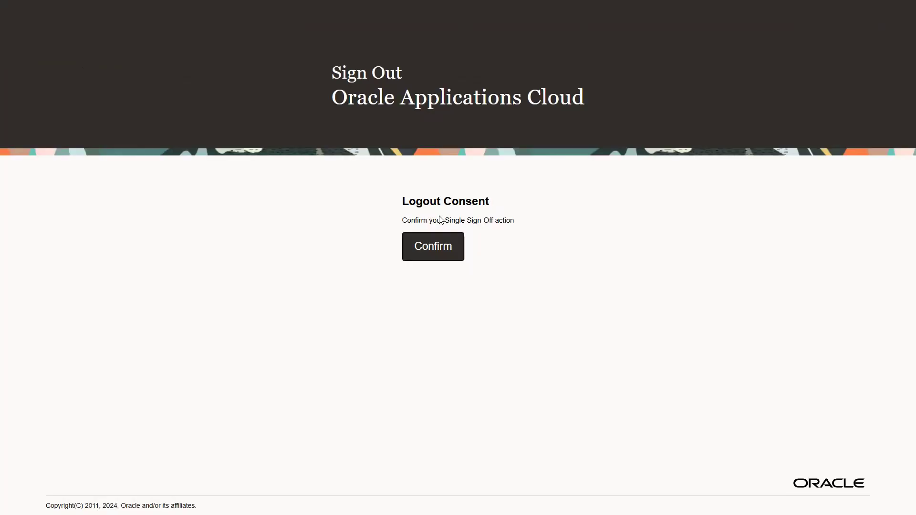
left_click(425, 248)
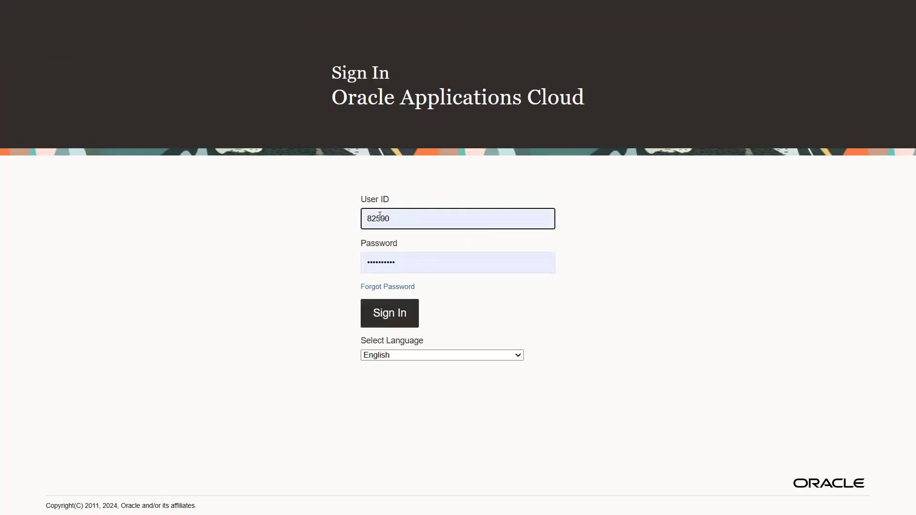
double_click(380, 216)
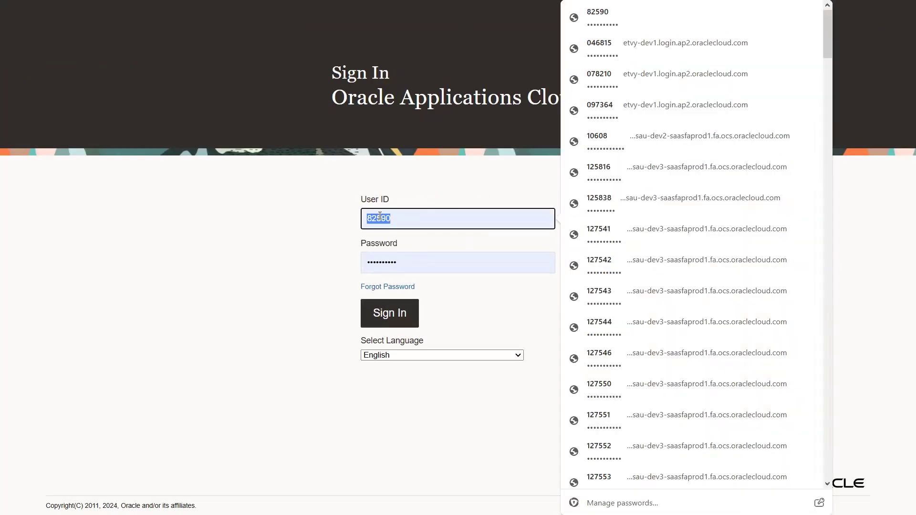
type("50")
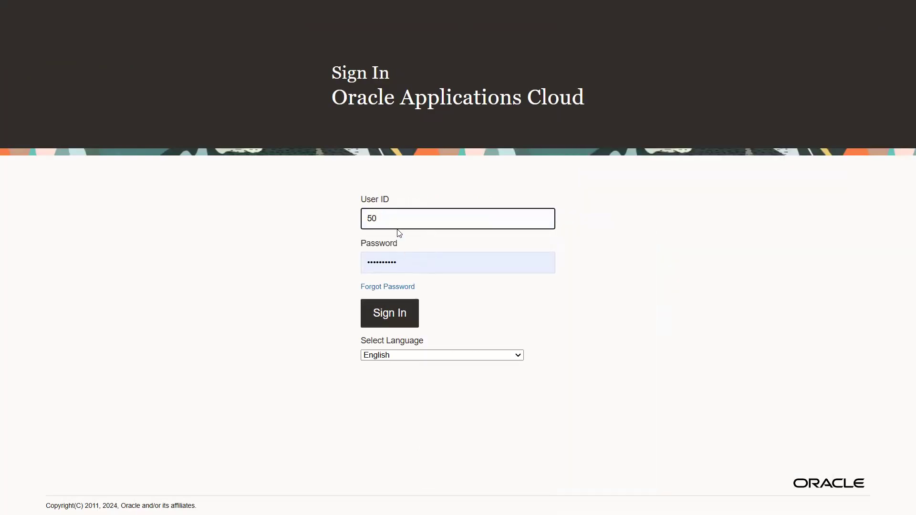
key("BackSpace")
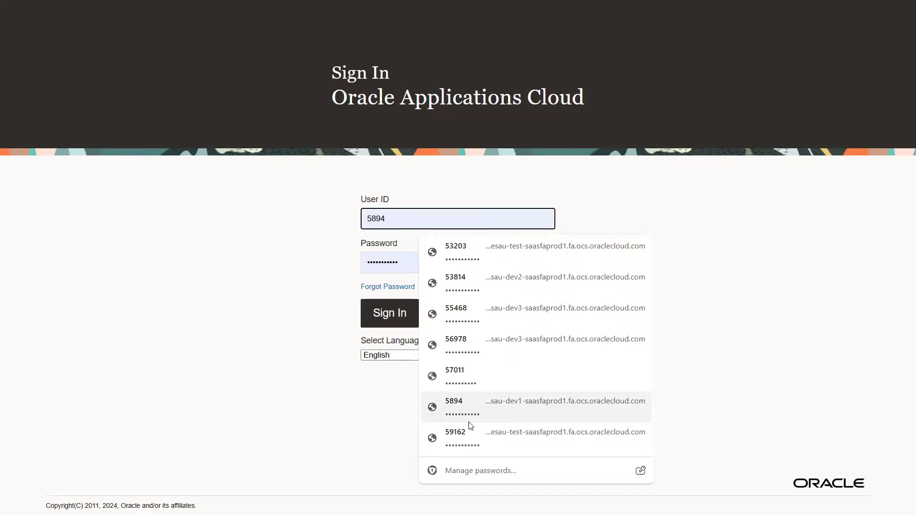
left_click(455, 374)
left_click(399, 319)
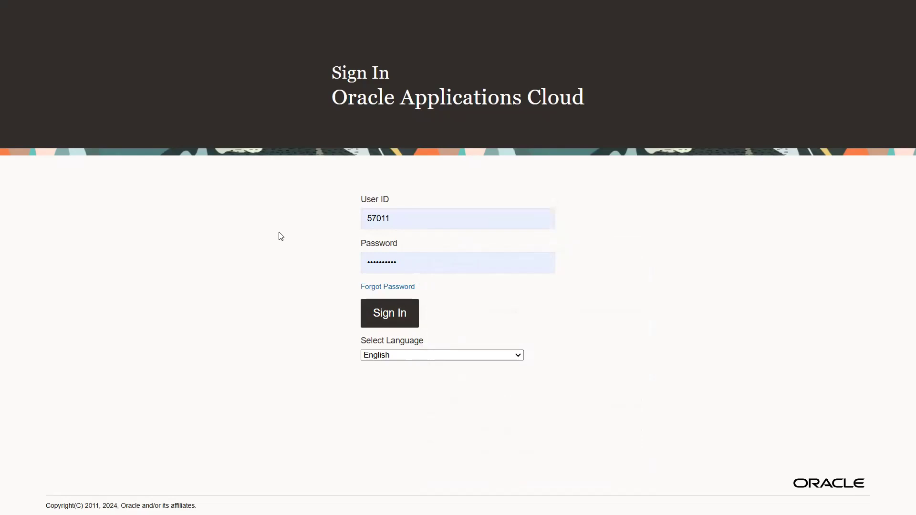
left_click(380, 317)
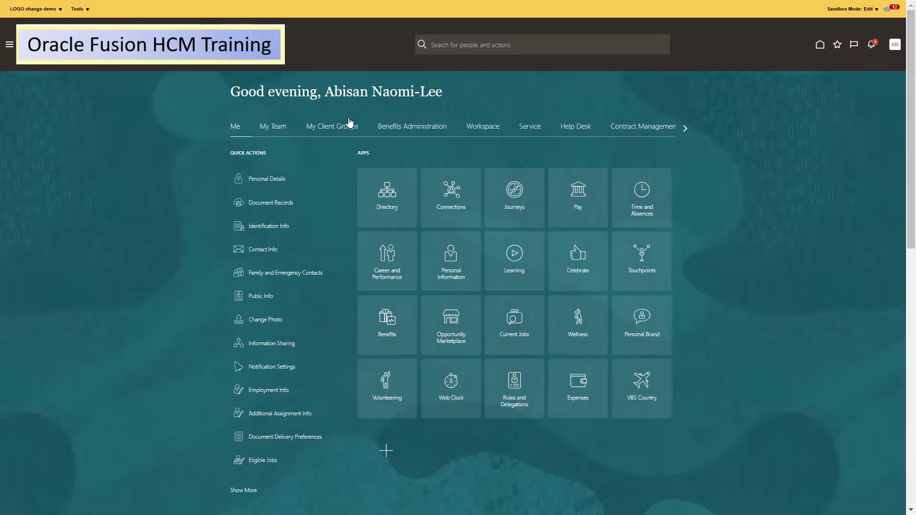
In My Client Groups > Goals, view the mass assignment setup, then open Scheduled Processes for Performance Goals
left_click(330, 127)
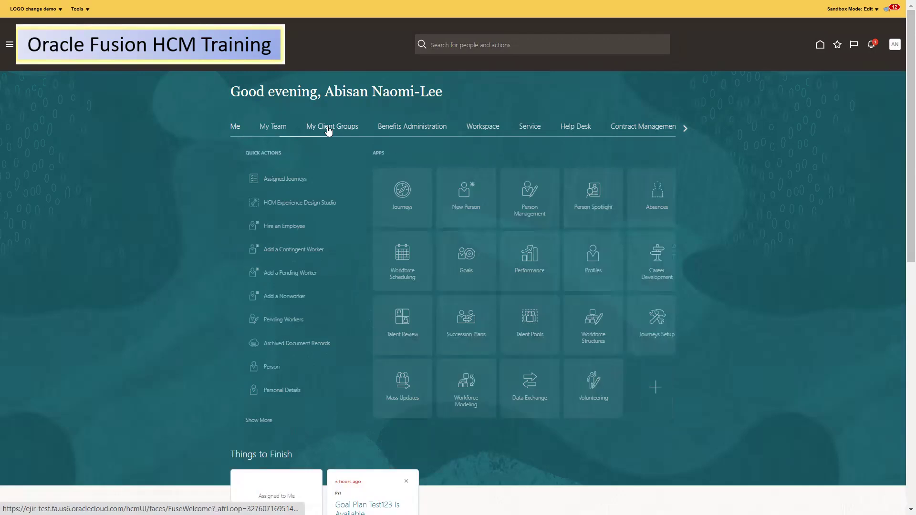
left_click(450, 271)
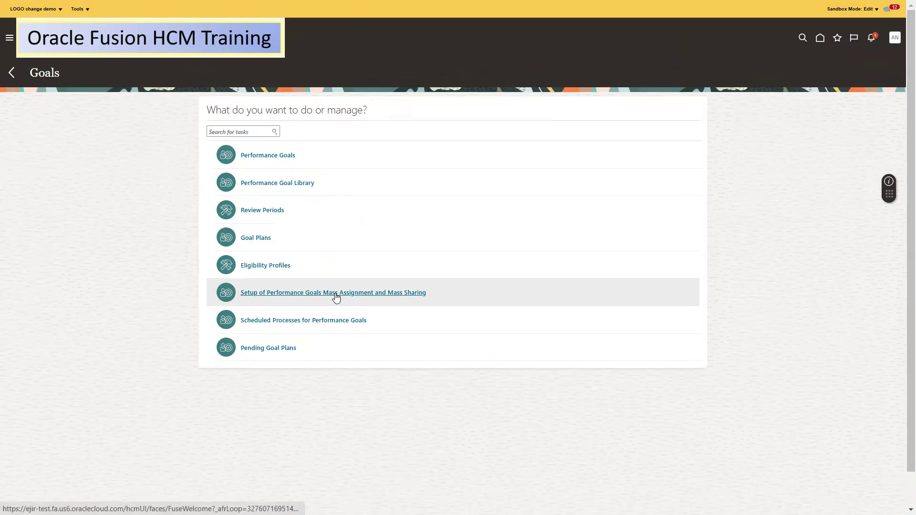
left_click(336, 296)
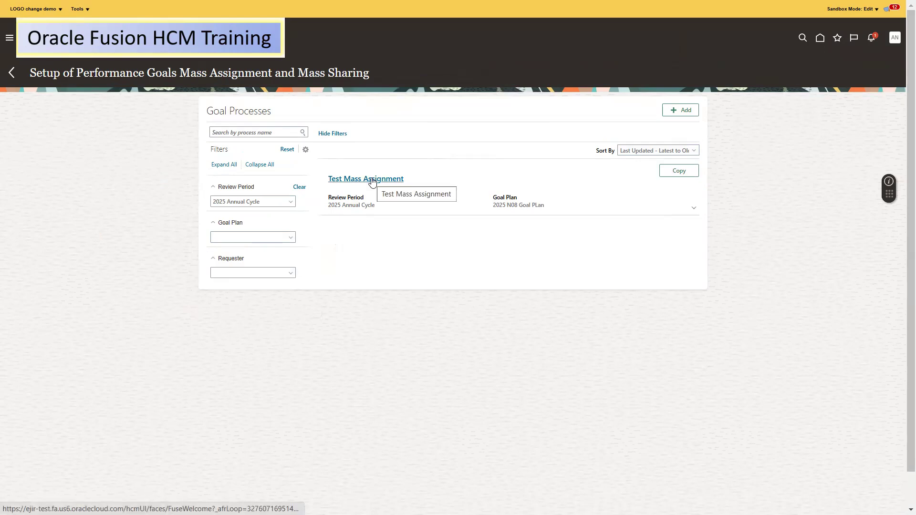
left_click(11, 72)
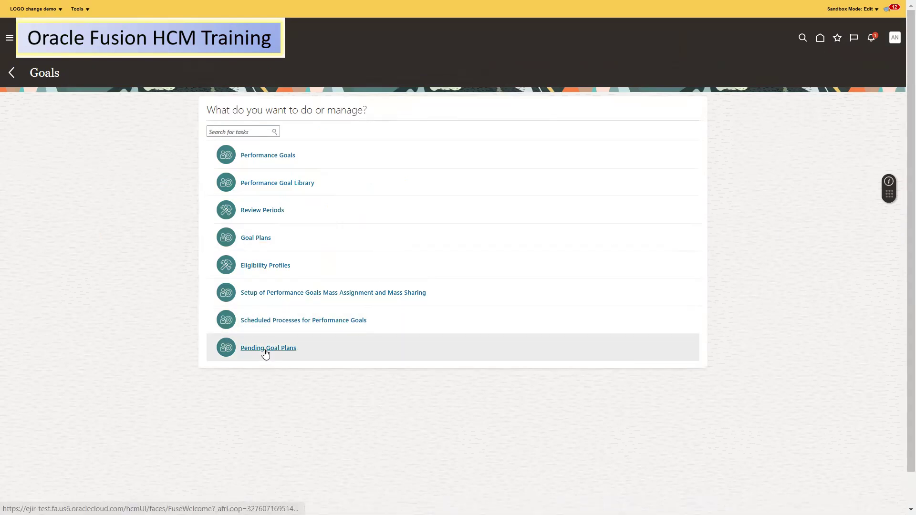
left_click(265, 320)
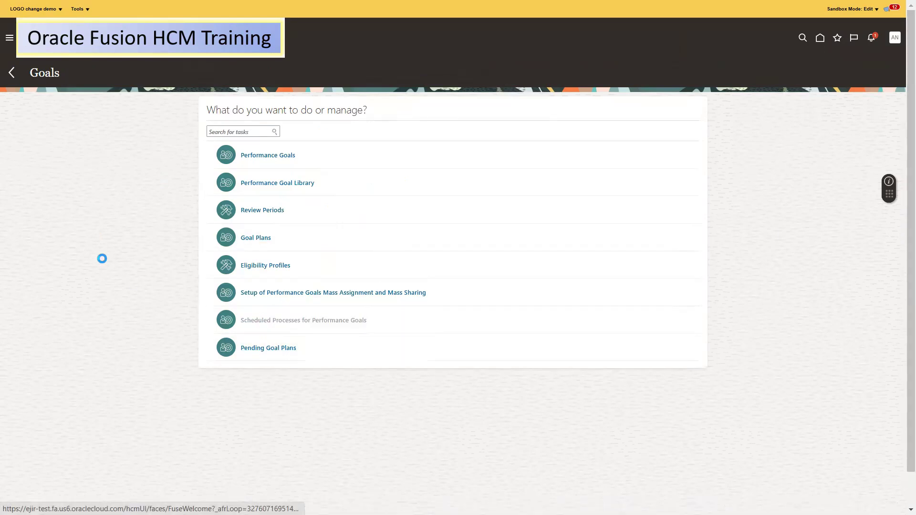
Set Process Type to Mass assign or share performance goals and list process names
left_click(107, 199)
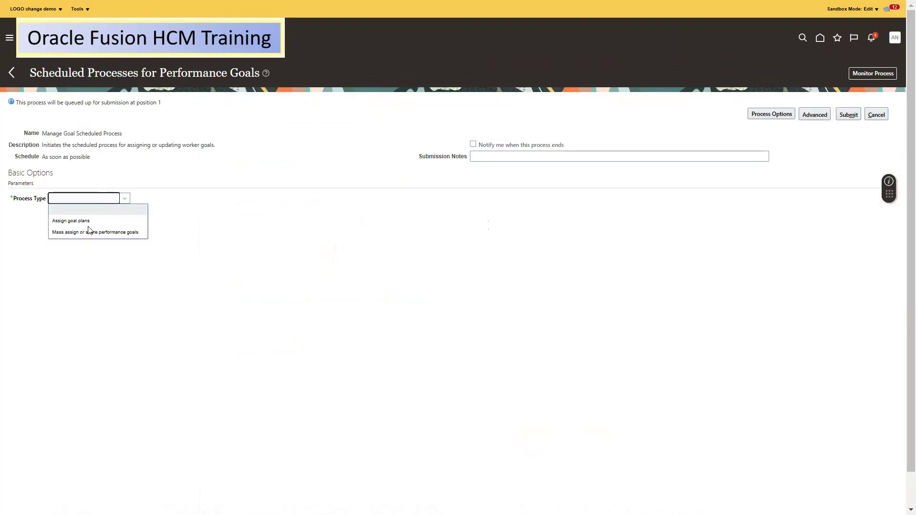
left_click(61, 232)
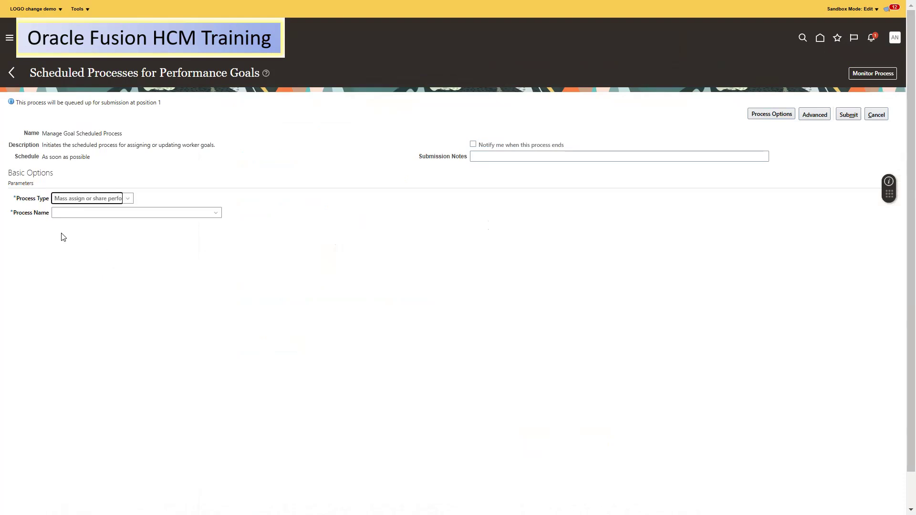
left_click(124, 214)
left_click(216, 212)
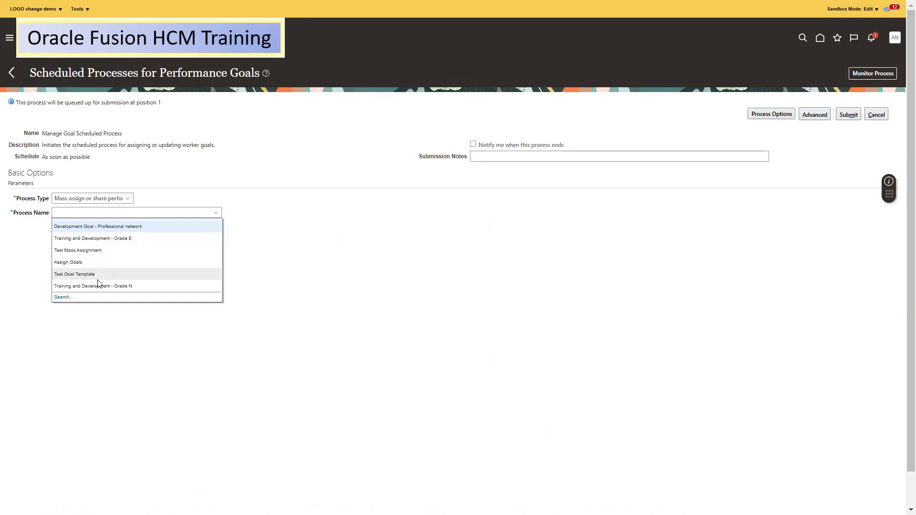
Search process names for '025' with Any matching, then clear the text and search all
left_click(61, 298)
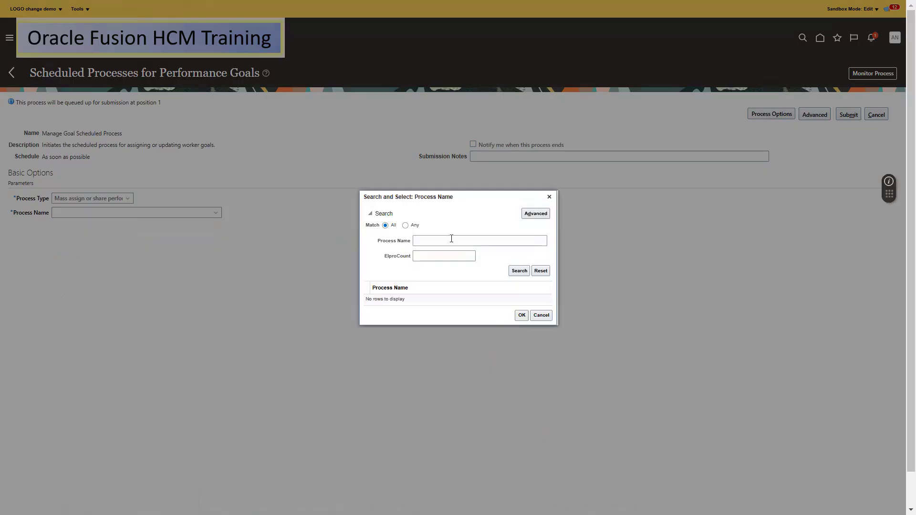
left_click(454, 237)
type("025")
left_click(518, 271)
left_click(452, 240)
left_click(406, 226)
left_click(519, 271)
double_click(452, 241)
key("BackSpace")
left_click(519, 271)
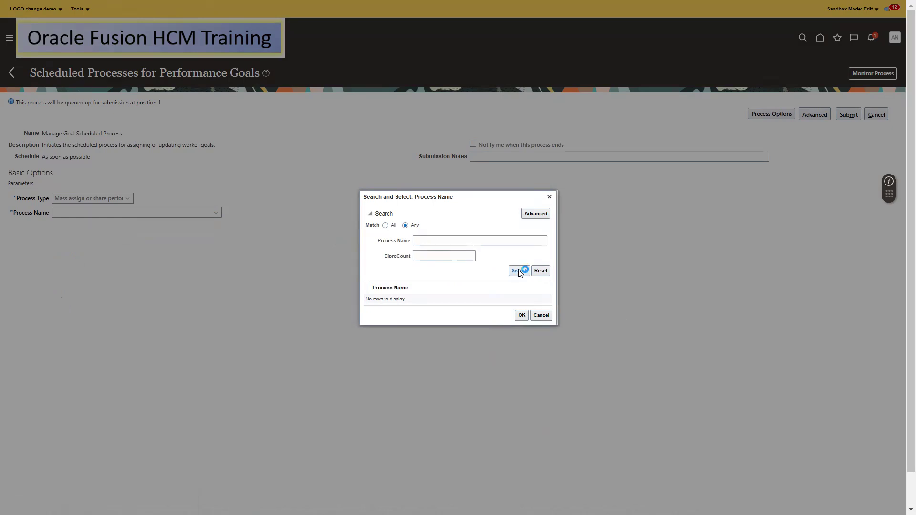
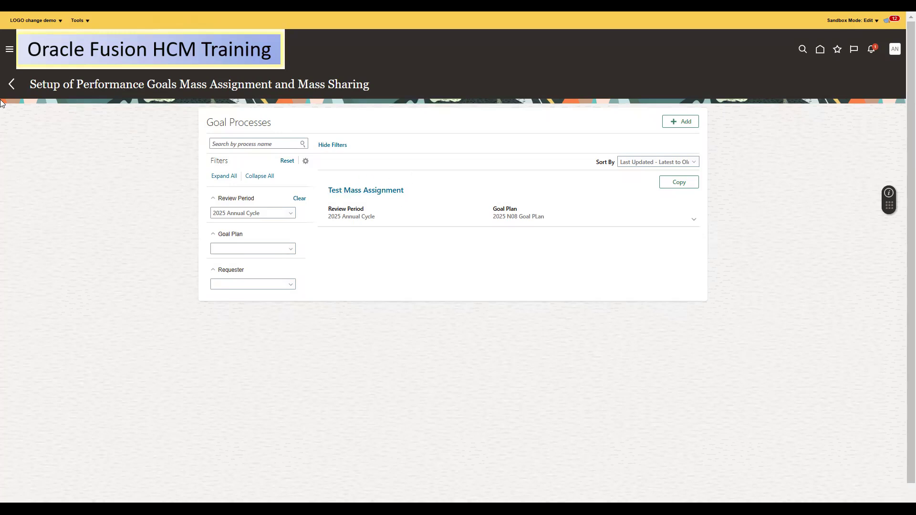
Submit the Mass assign or share performance goals process for Test Mass Assignment, leaving Person Numbers blank
left_click(11, 85)
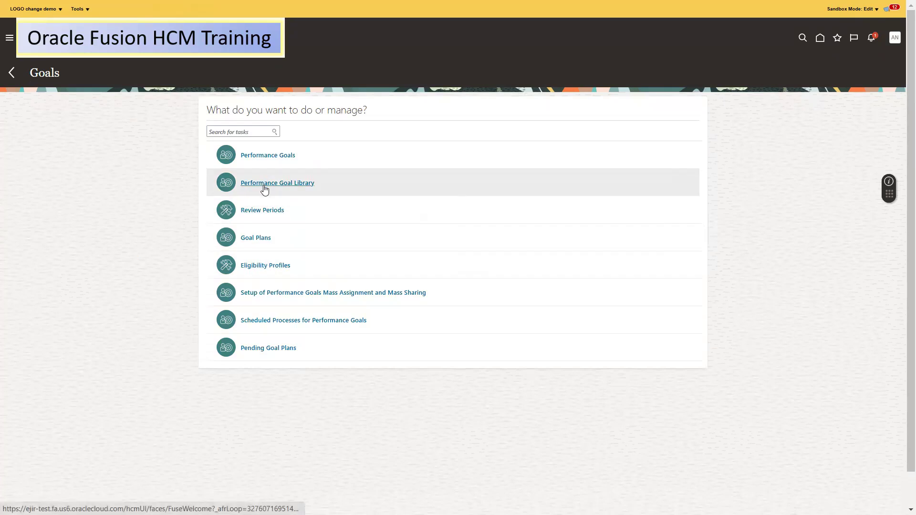
left_click(275, 321)
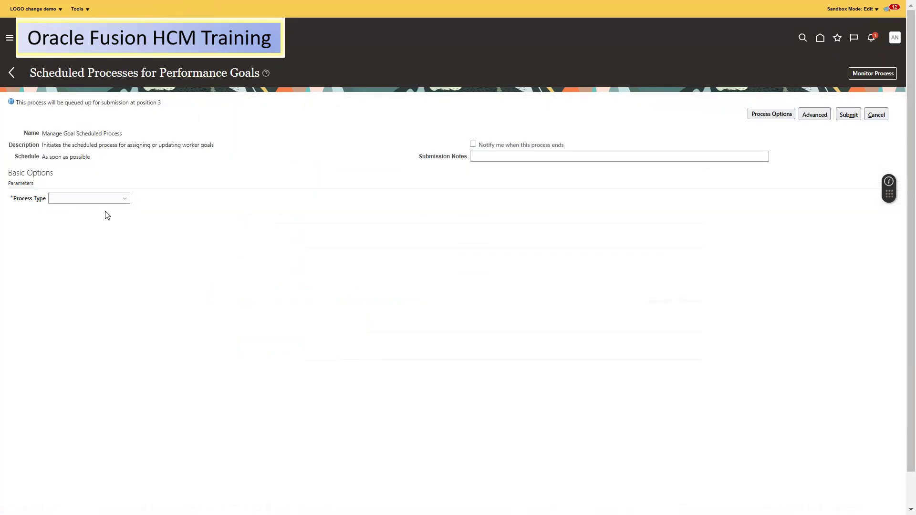
left_click(99, 199)
left_click(74, 233)
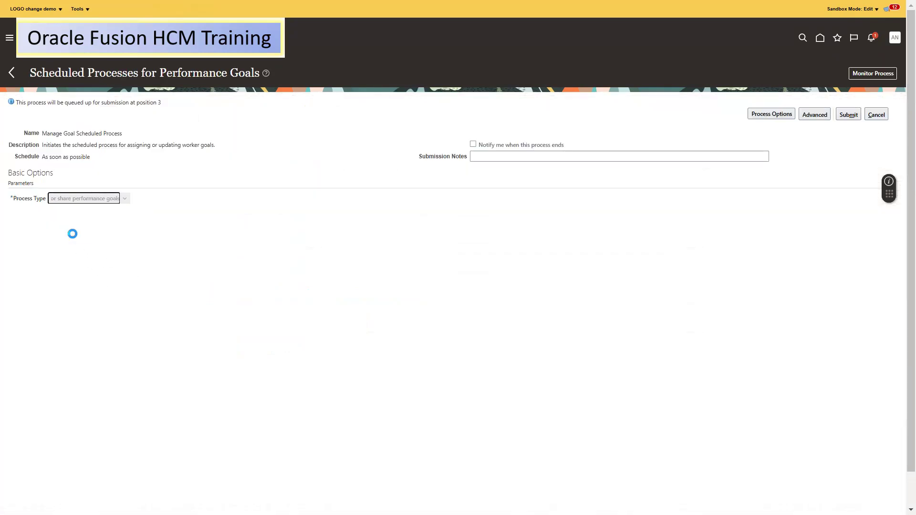
left_click(217, 212)
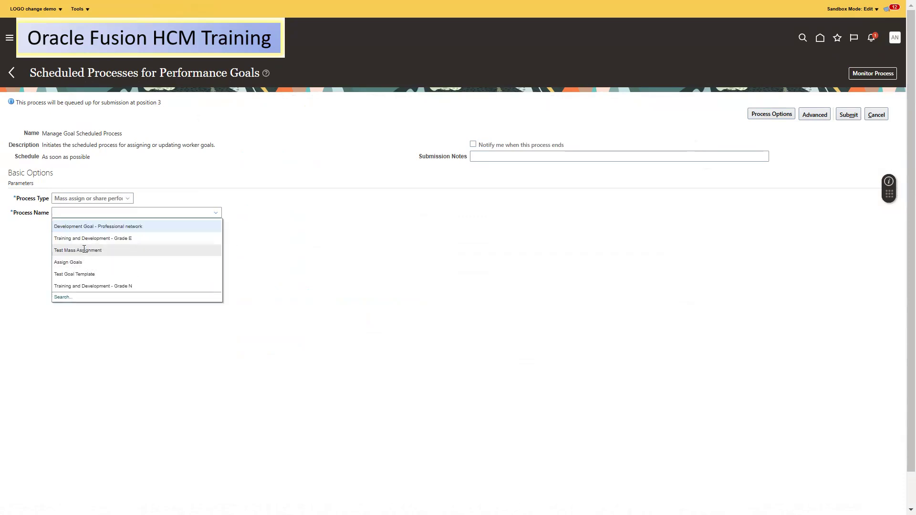
left_click(84, 250)
left_click(90, 226)
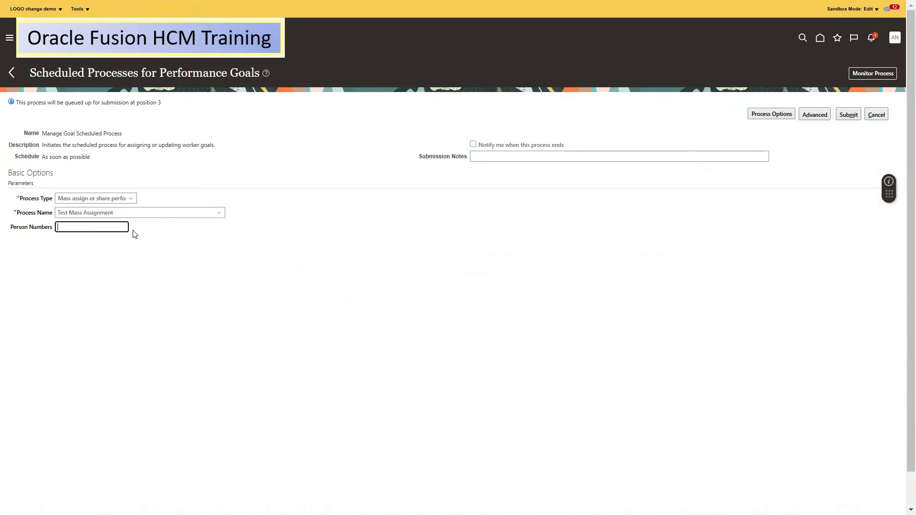
left_click(662, 261)
left_click(849, 115)
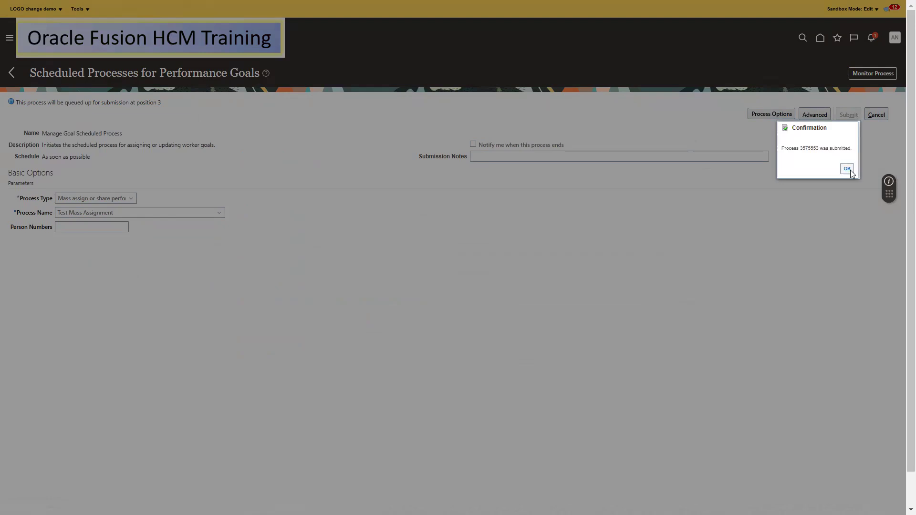
left_click(847, 169)
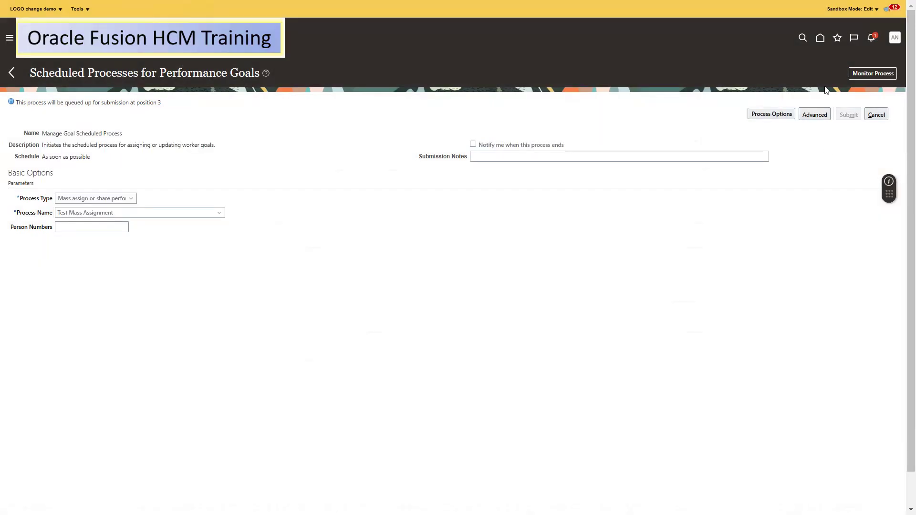
left_click(11, 72)
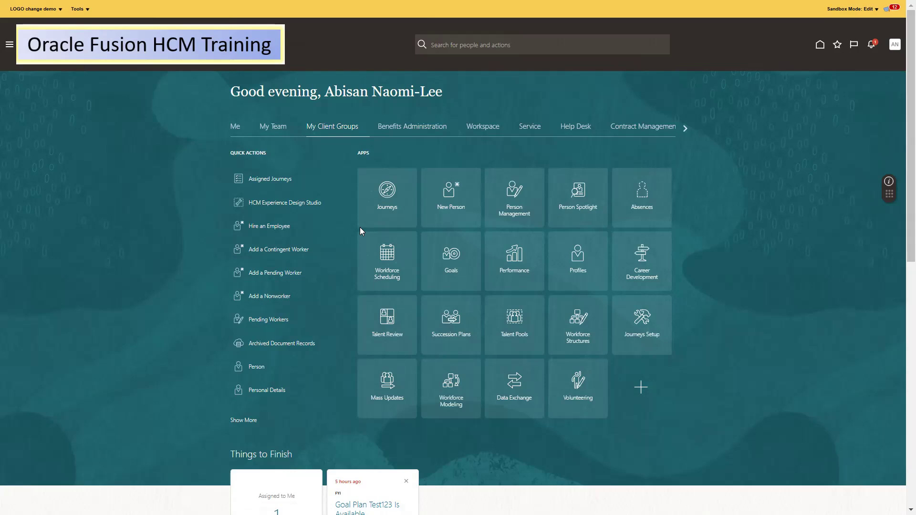
scroll(350, 160, "down", 2)
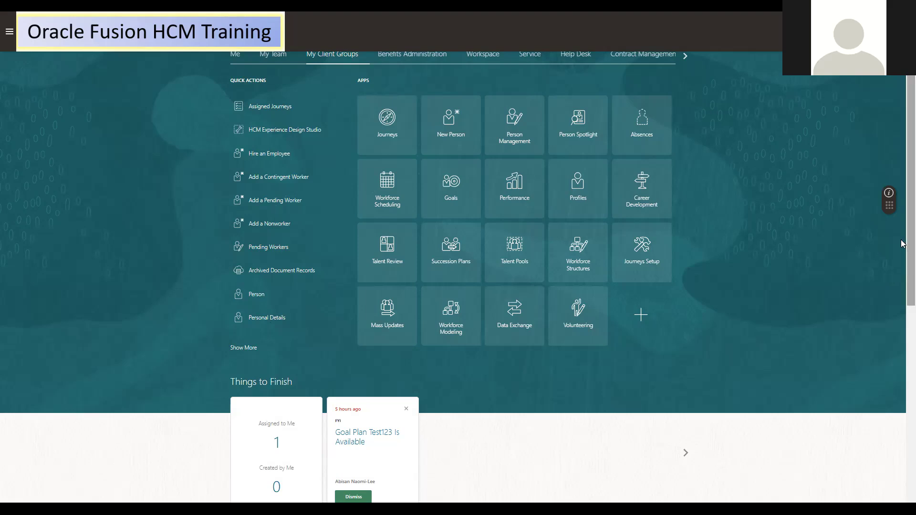
scroll(903, 190, "up", 3)
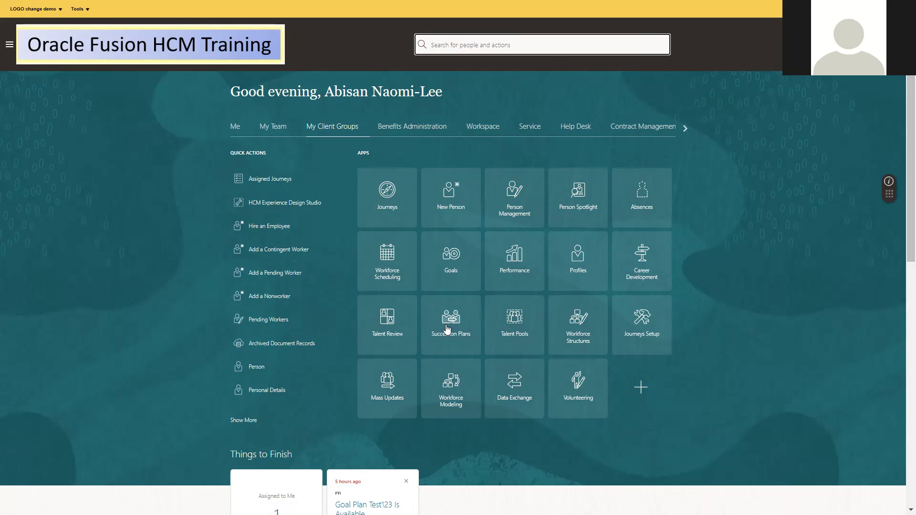
In Monitor Process, check that Manage Goal Scheduled Process 3575553 succeeded, then go back
left_click(451, 254)
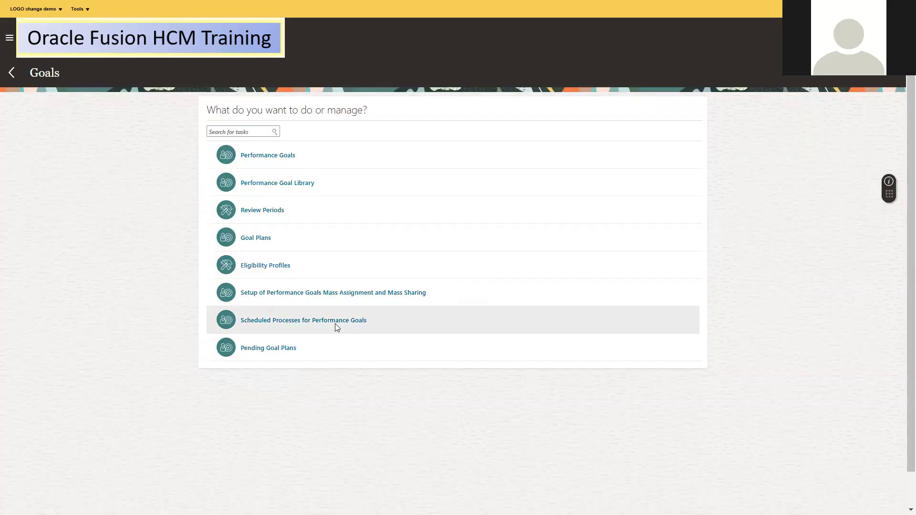
left_click(299, 325)
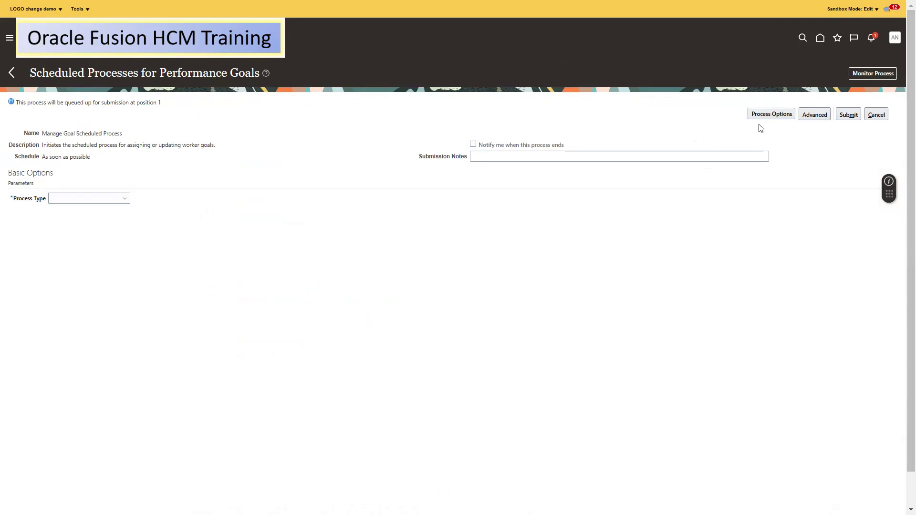
left_click(862, 72)
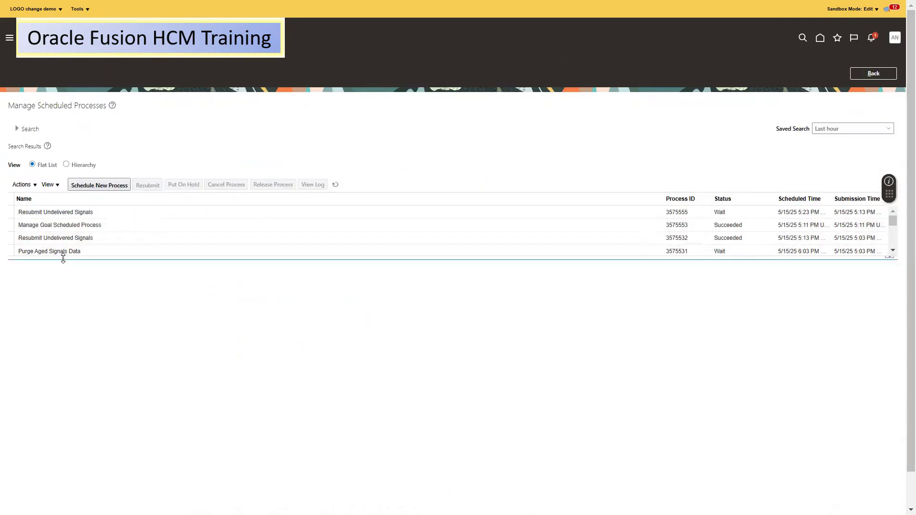
left_click(118, 223)
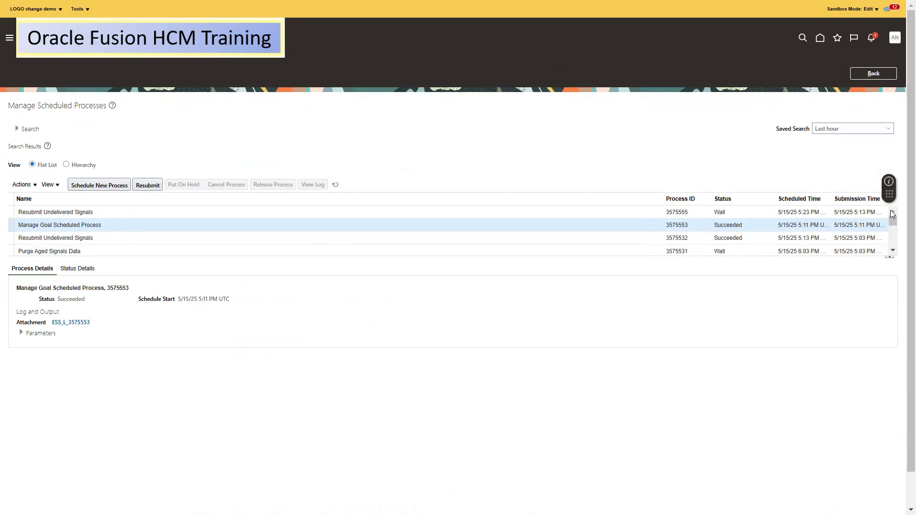
left_click(884, 76)
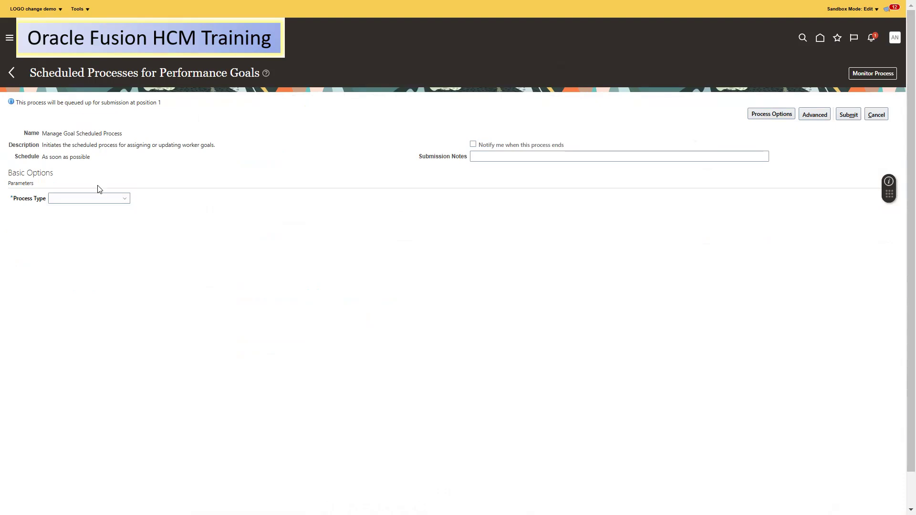
Open Performance Goals and search goal names for '2025 N08 Goal Plan'
left_click(12, 73)
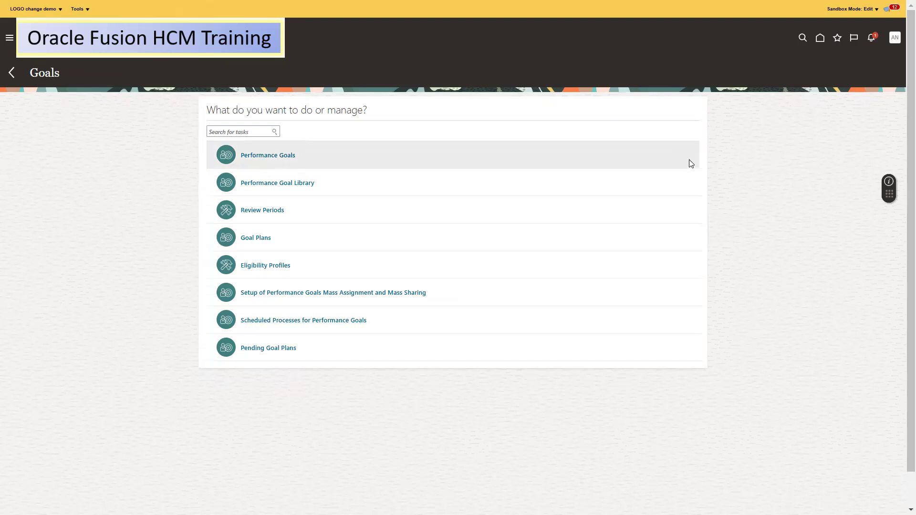
left_click(895, 38)
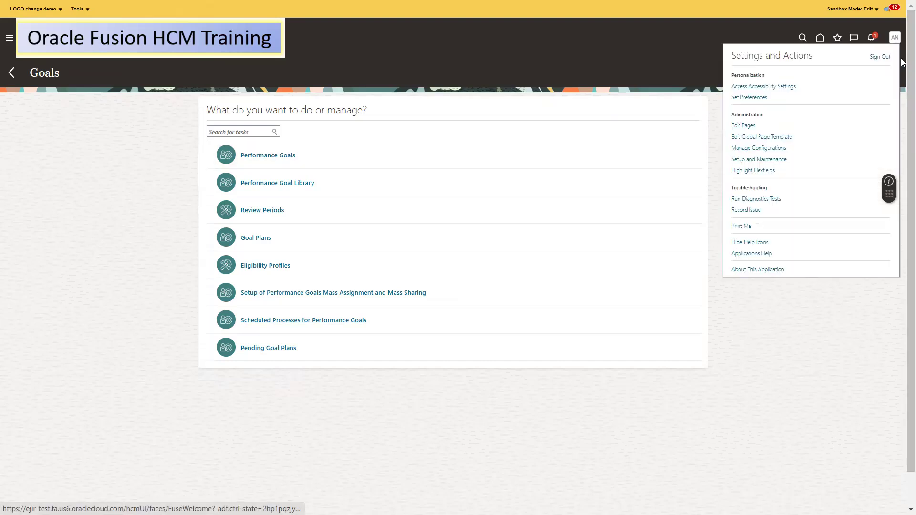
left_click(552, 152)
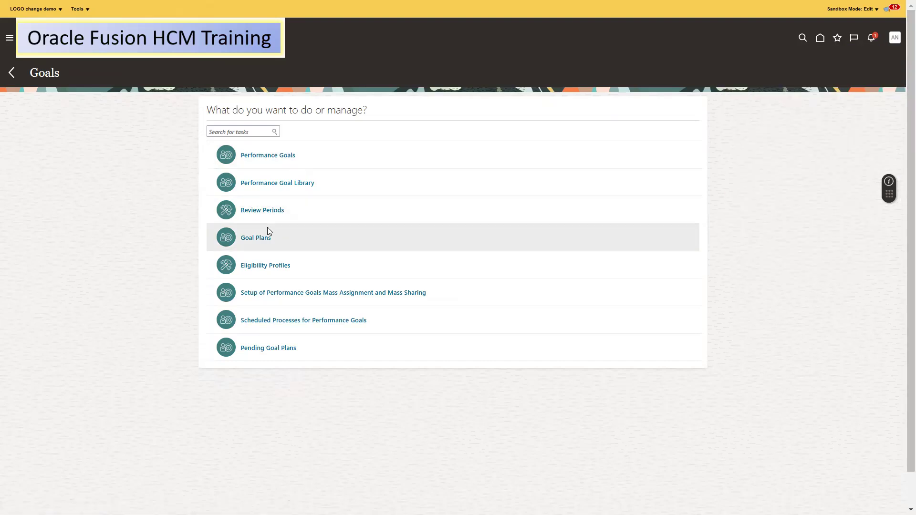
left_click(272, 185)
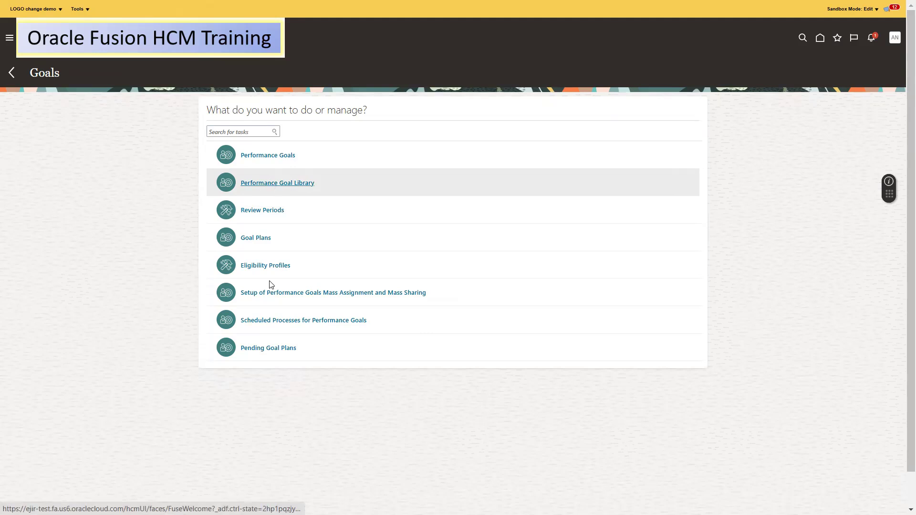
left_click(270, 155)
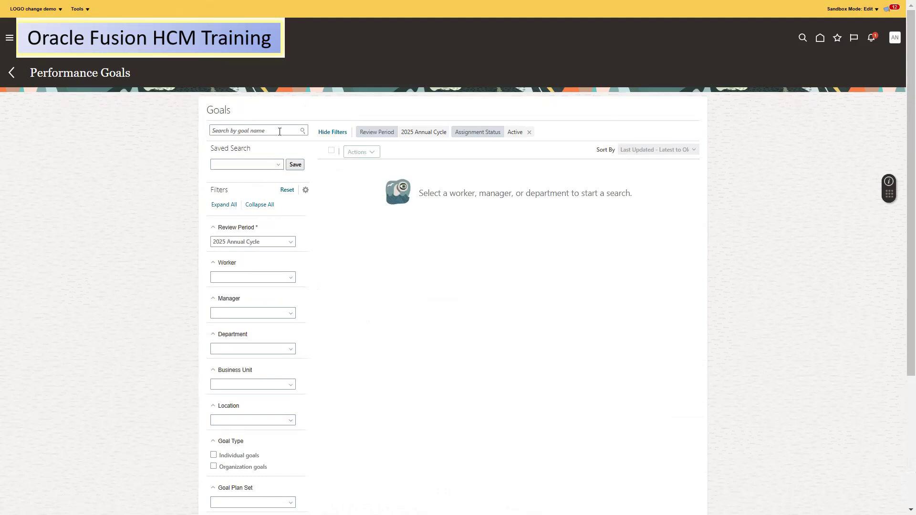
left_click(280, 132)
type("2025")
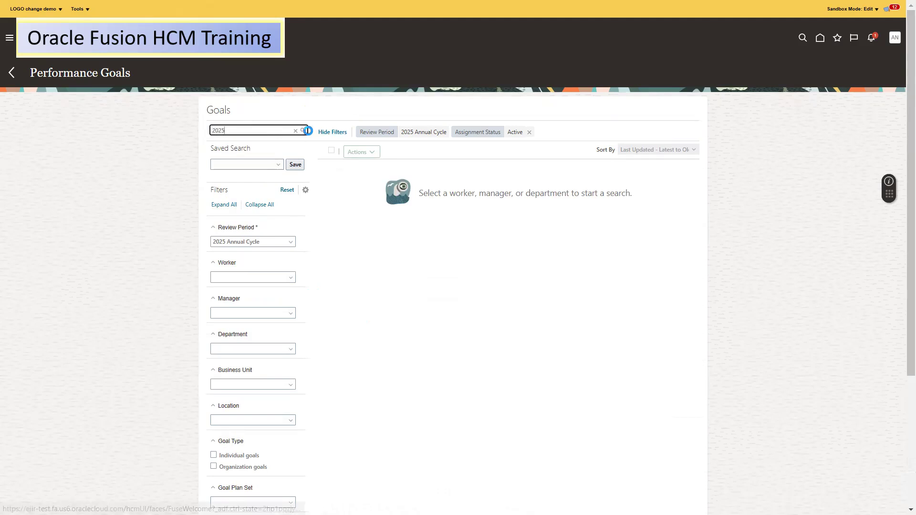
left_click(304, 130)
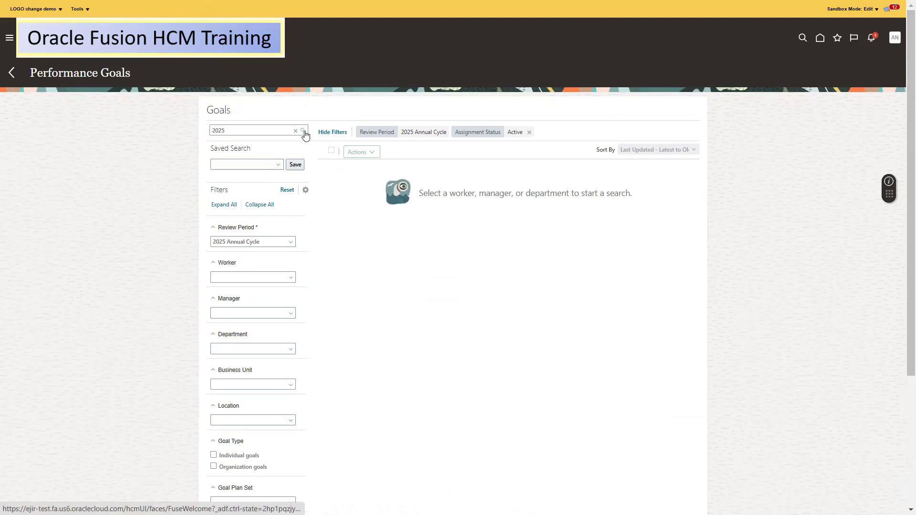
left_click(276, 131)
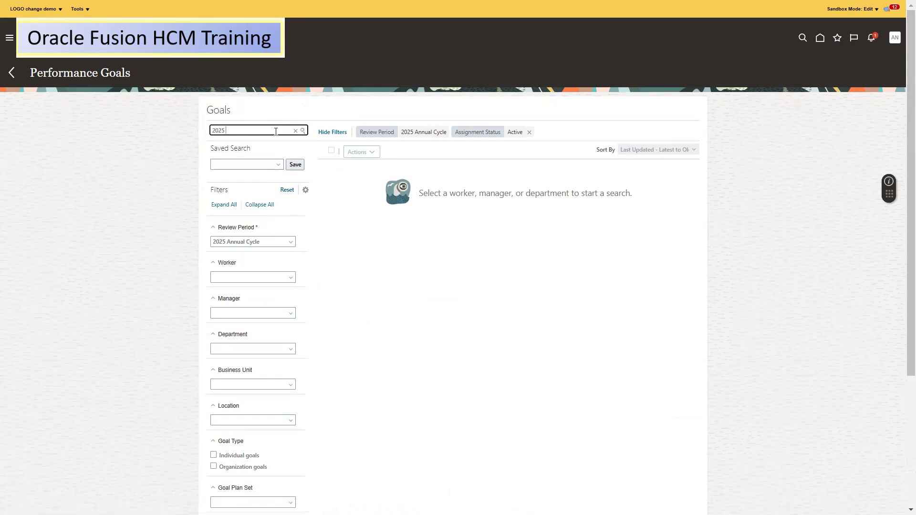
type("N08 Goal Plan")
left_click(303, 131)
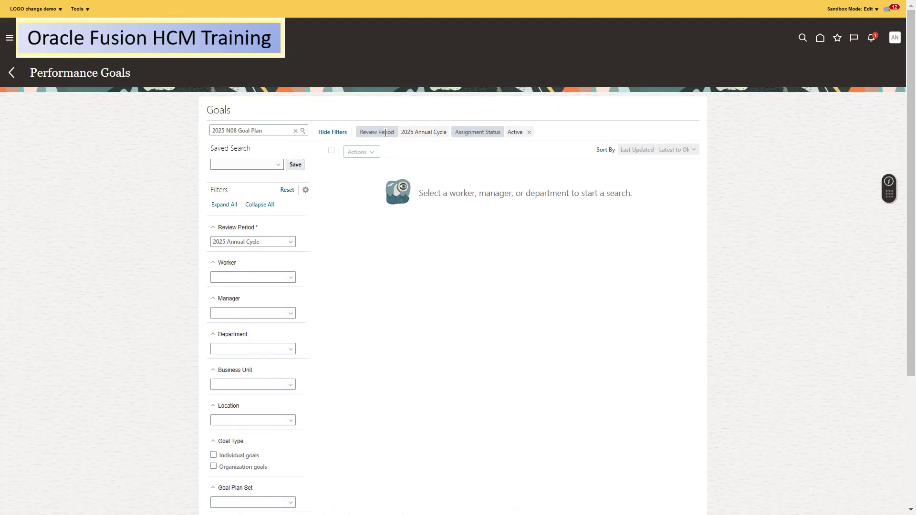
Remove the Active assignment status filter and filter by goal plan 2025 N08 Goal PLan
left_click(529, 133)
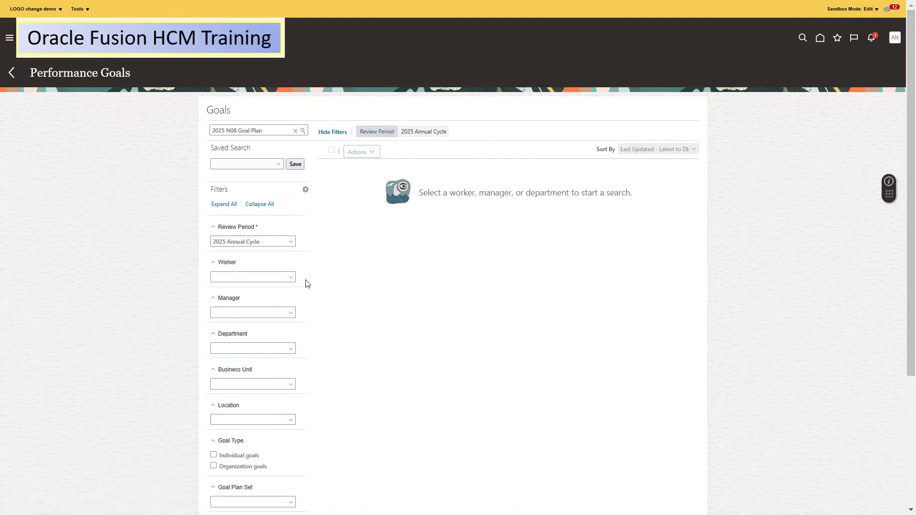
left_click(283, 276)
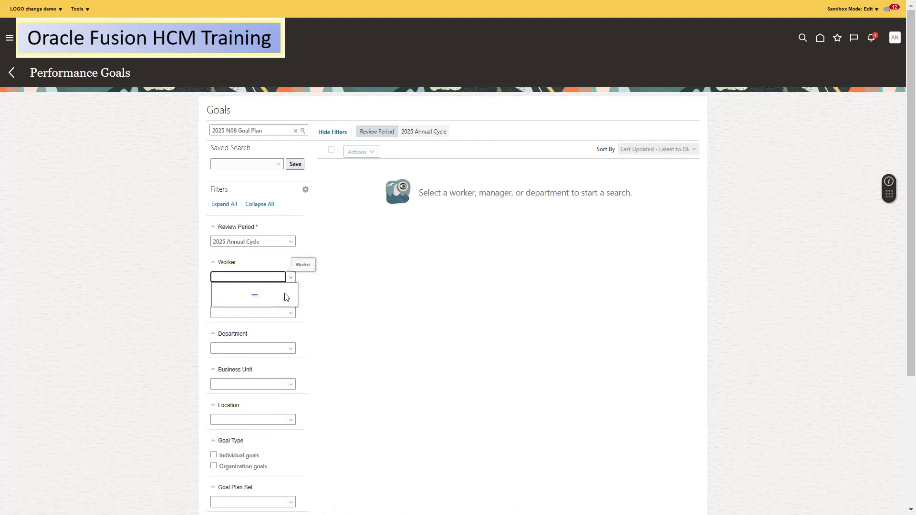
left_click(338, 280)
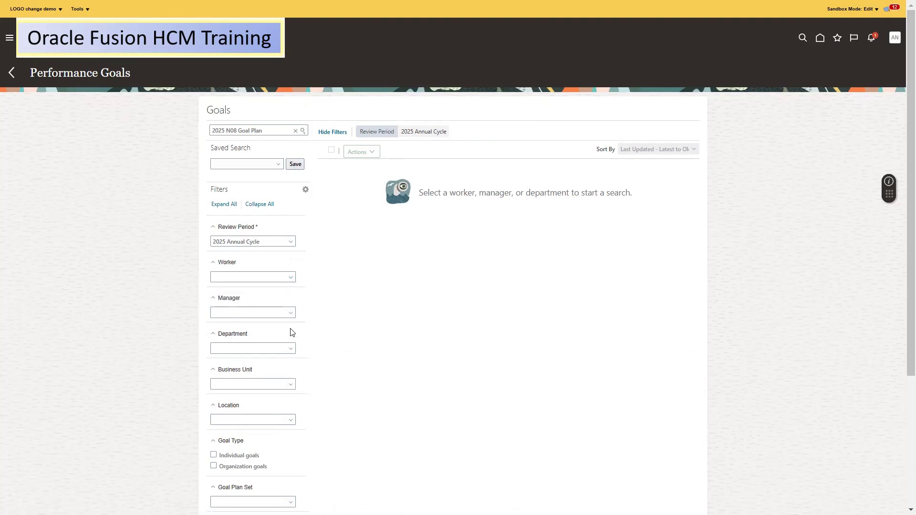
left_click_drag(902, 250, 903, 328)
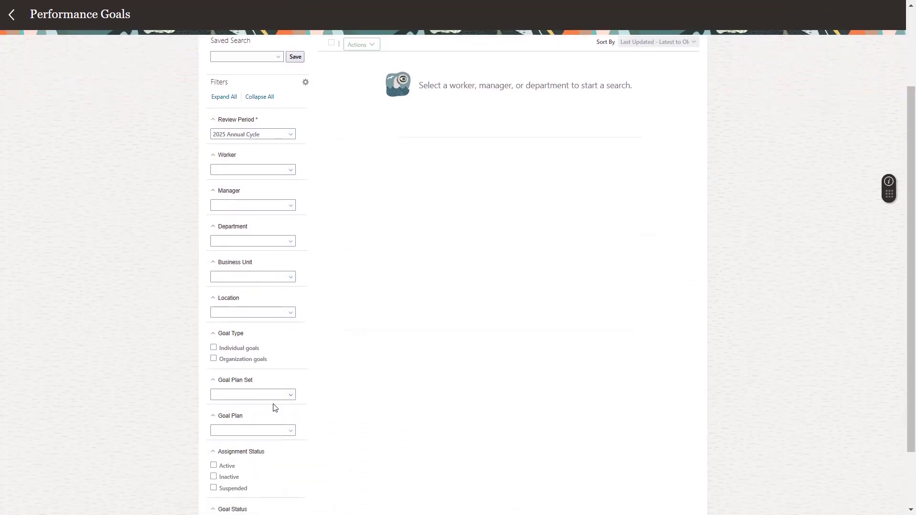
left_click(263, 430)
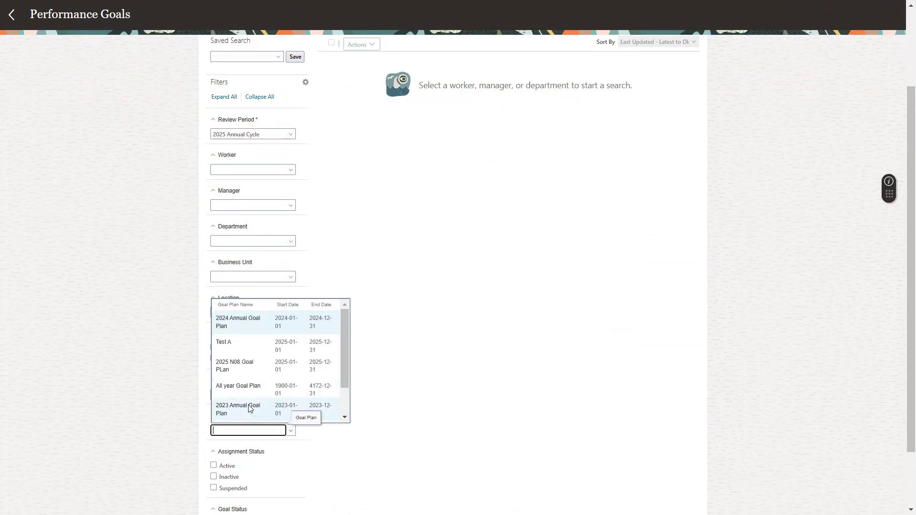
left_click(236, 368)
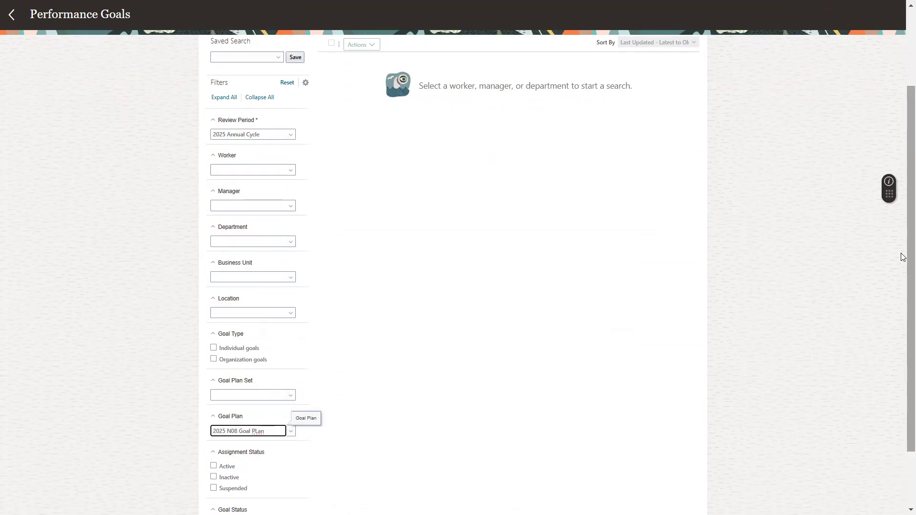
scroll(903, 258, "up", 3)
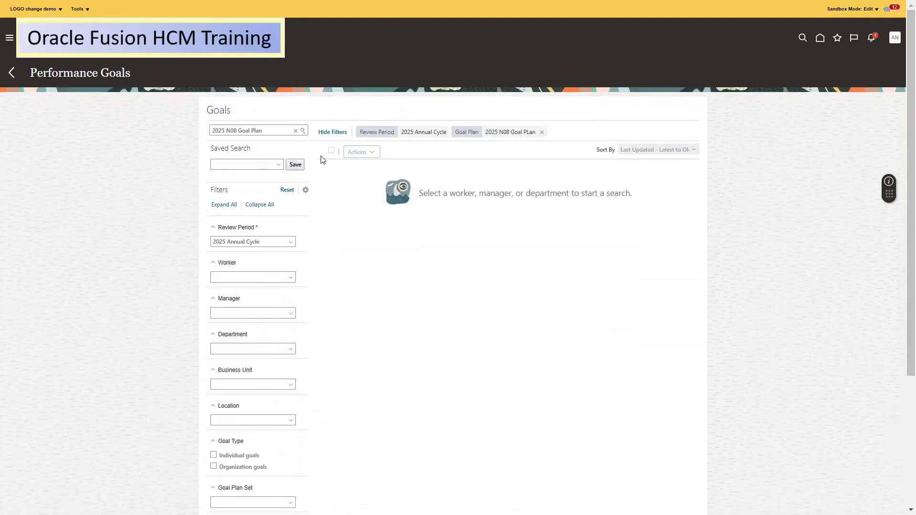
Dismiss the server error, clear the goal name text and rerun the search
triple_click(281, 133)
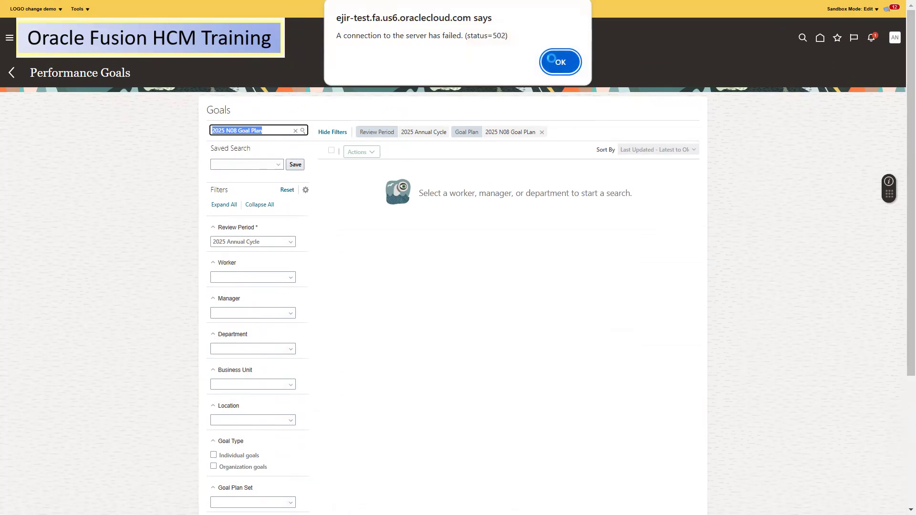
left_click(552, 58)
left_click(273, 133)
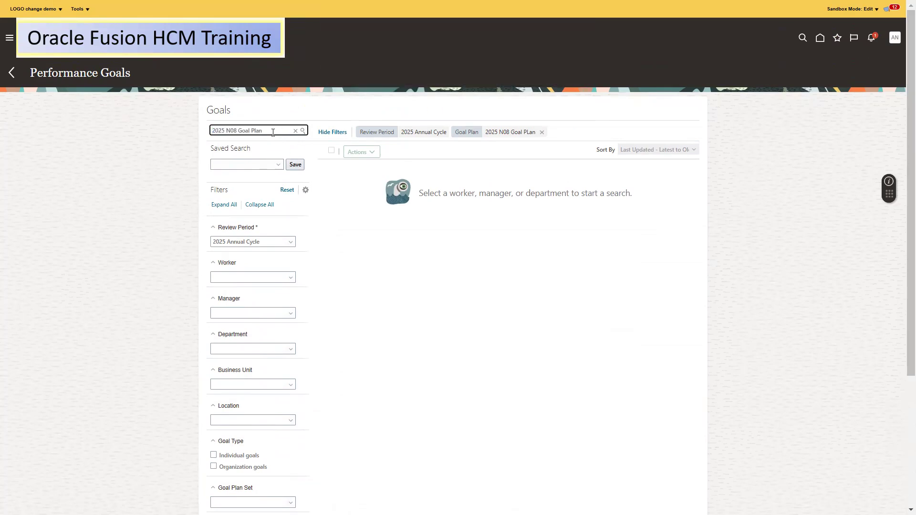
key("BackSpace")
key("BackSpace")
key("BackSpace")
key("BackSpace")
key("BackSpace")
key("BackSpace")
key("BackSpace")
key("BackSpace")
key("BackSpace")
key("BackSpace")
key("BackSpace")
key("BackSpace")
key("BackSpace")
key("BackSpace")
key("BackSpace")
key("BackSpace")
key("BackSpace")
left_click(302, 131)
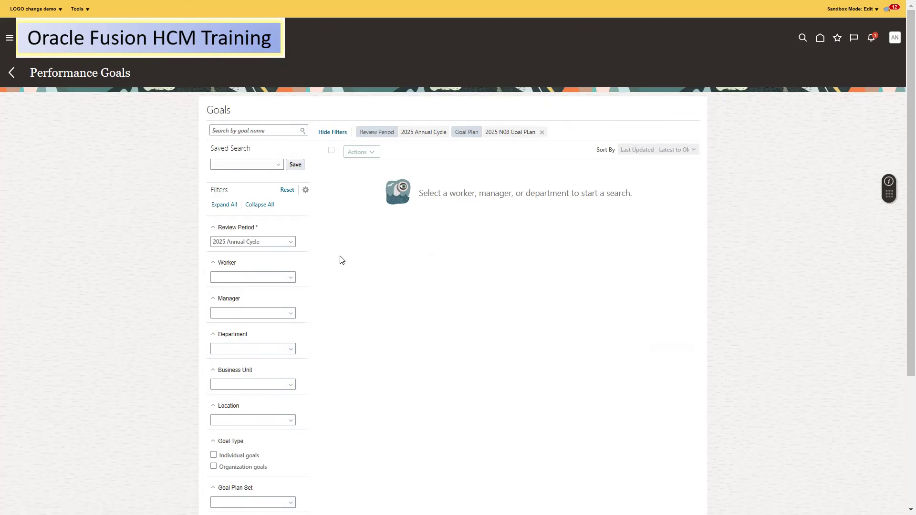
left_click_drag(904, 243, 903, 425)
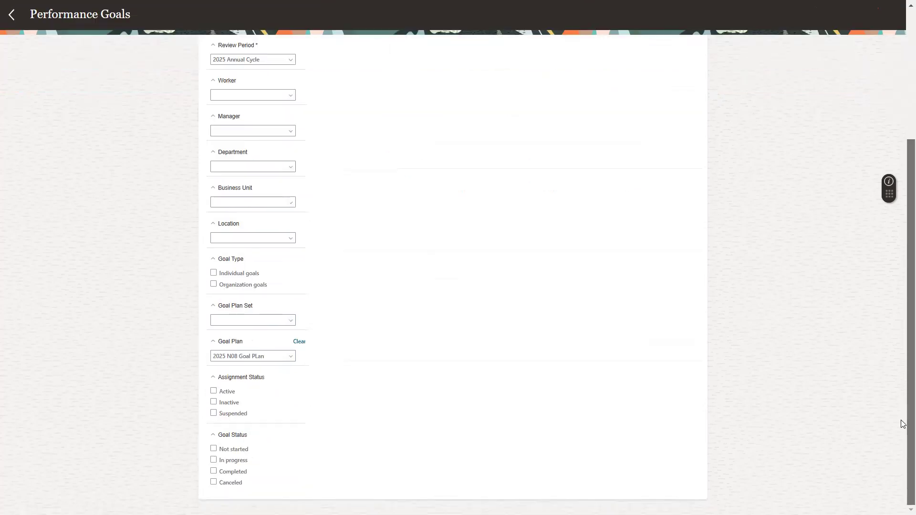
scroll(897, 148, "up", 4)
Sign out of the HR specialist account and confirm
left_click(895, 38)
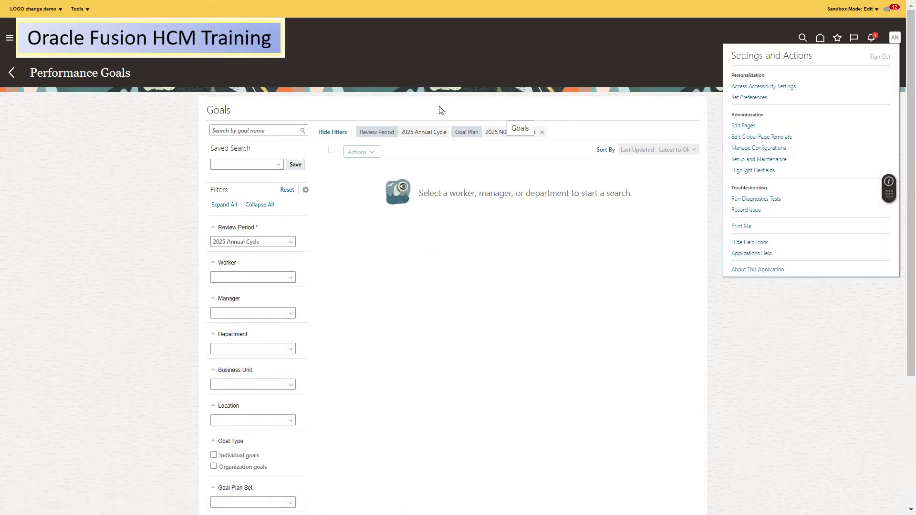
left_click(372, 112)
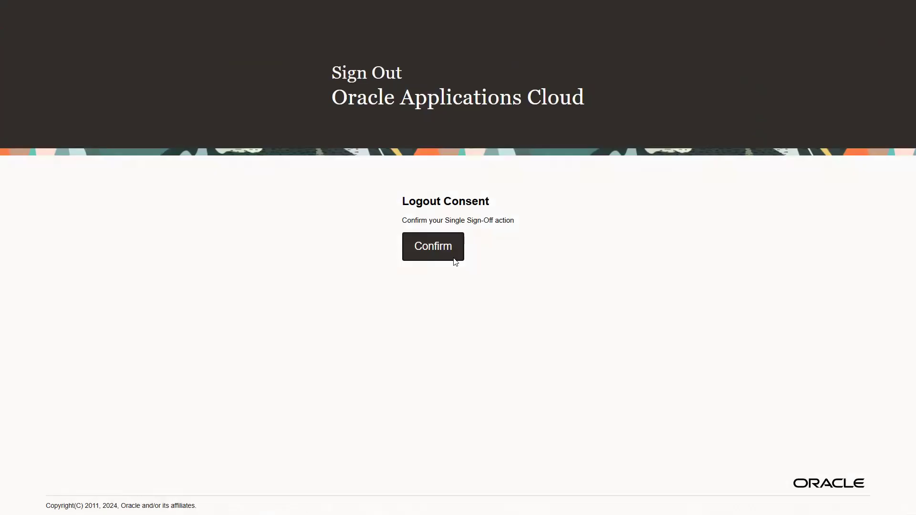
left_click(425, 246)
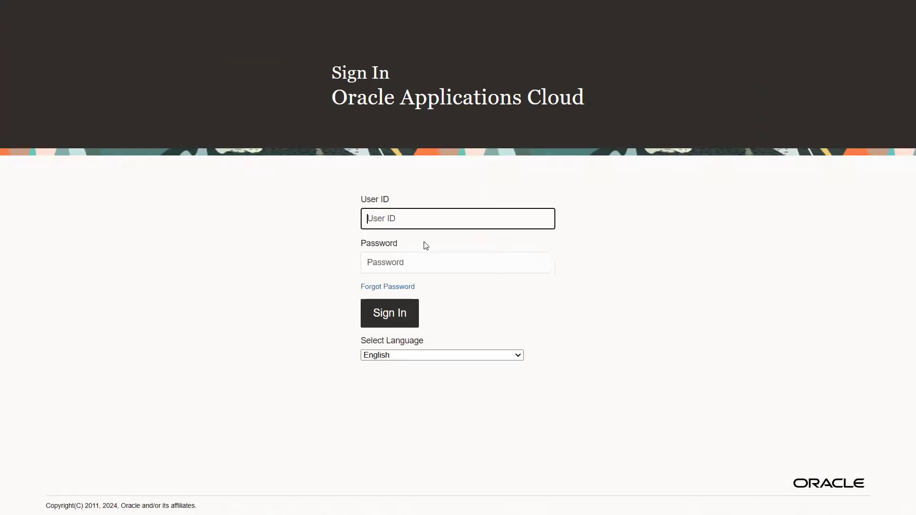
Sign in as the employee using their user ID and saved password, then view notifications
left_click(404, 224)
type("8")
key("ctrl+a")
type("8")
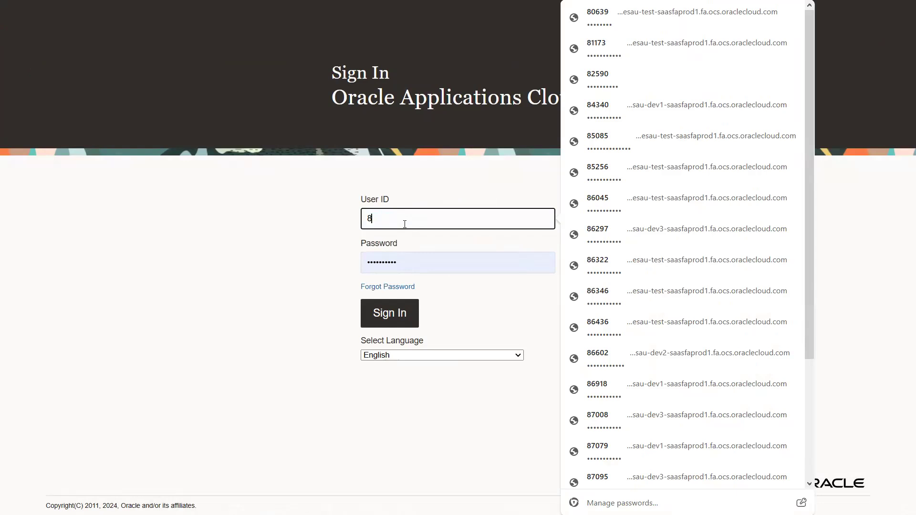
key("BackSpace")
key("ctrl+v")
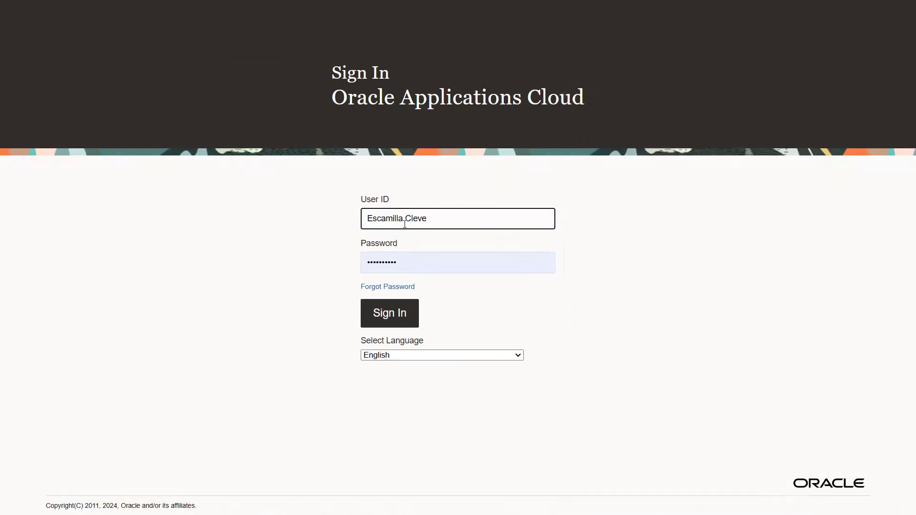
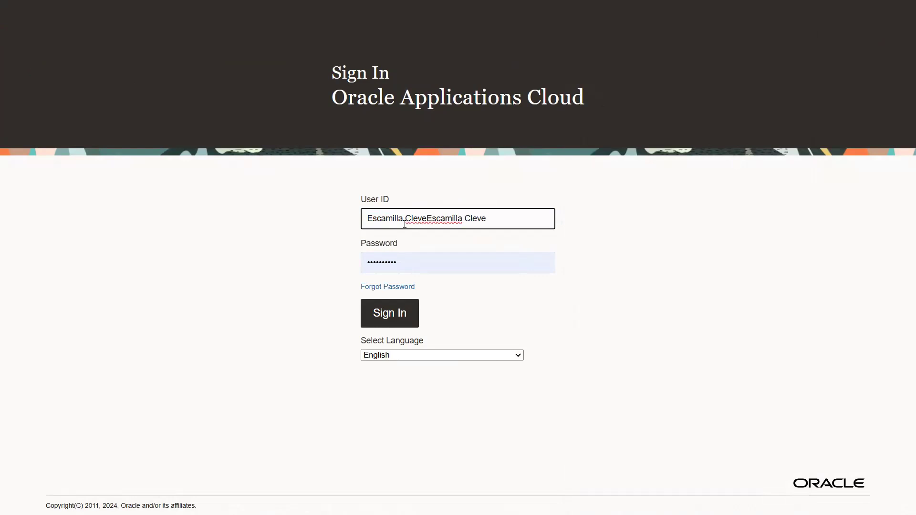
key("ctrl+a")
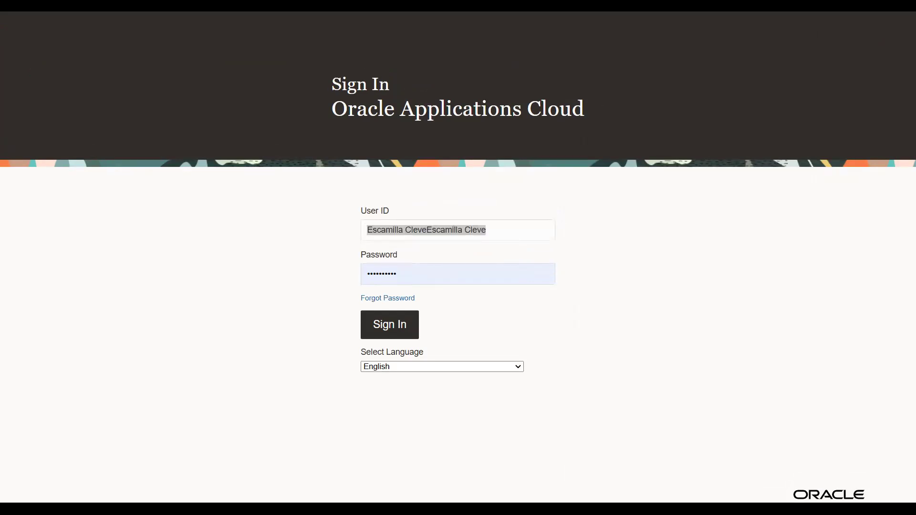
type("82590")
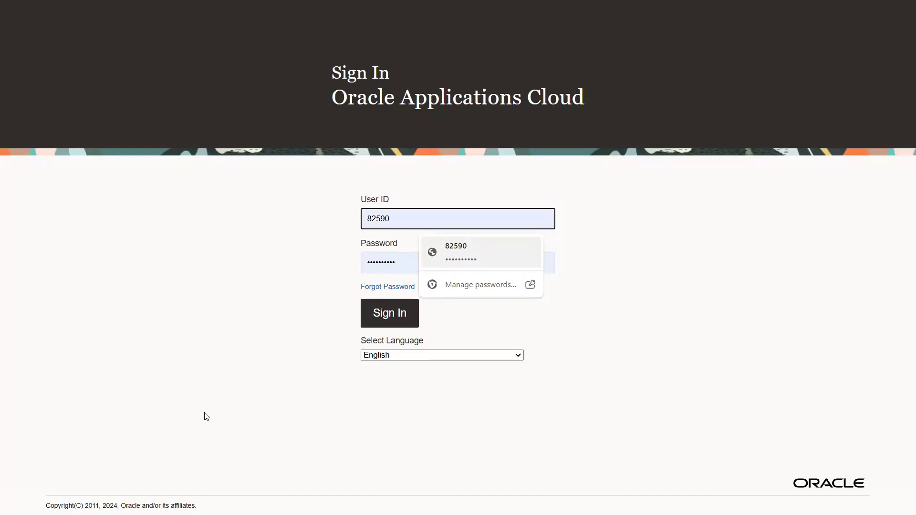
left_click(471, 259)
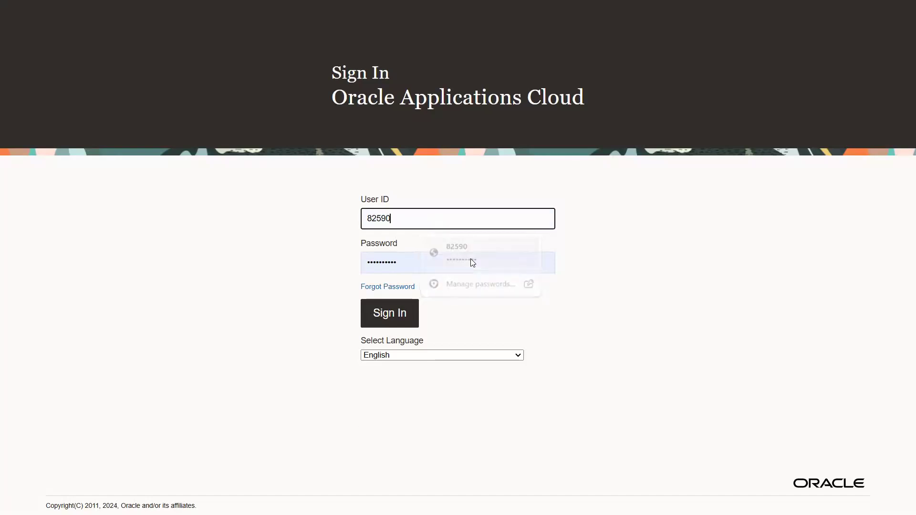
left_click(382, 316)
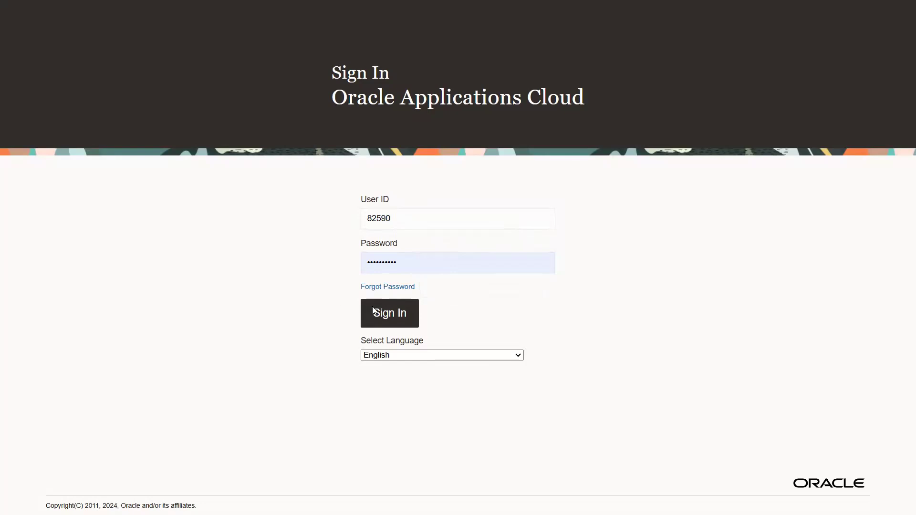
left_click(386, 312)
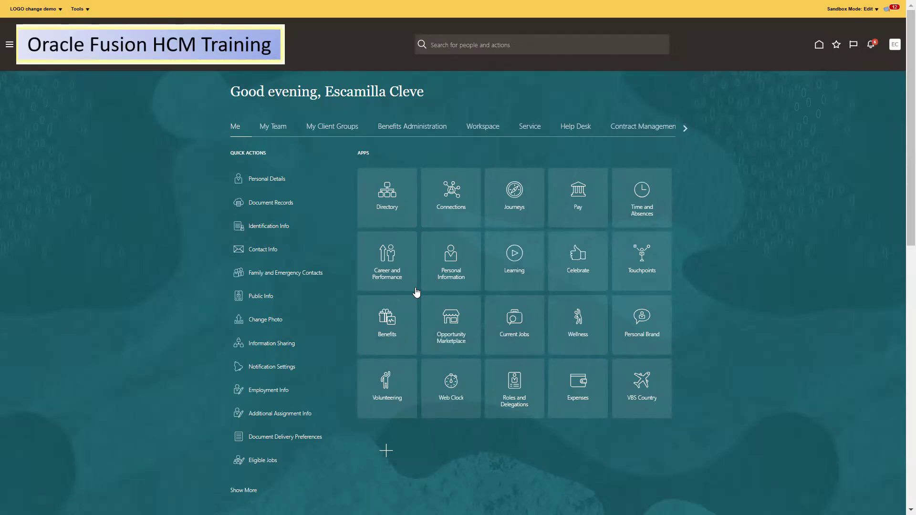
left_click(871, 45)
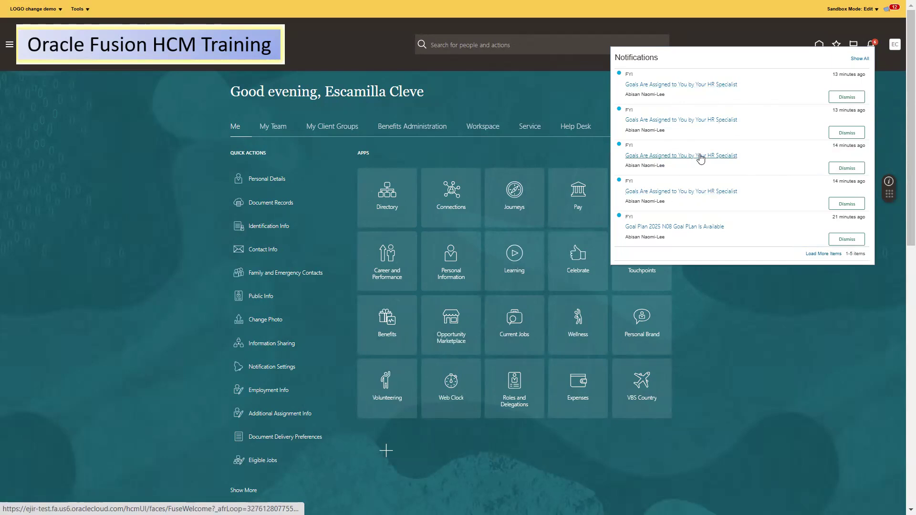
Close the goal-assignment notifications and open Career and Performance goals
left_click(697, 271)
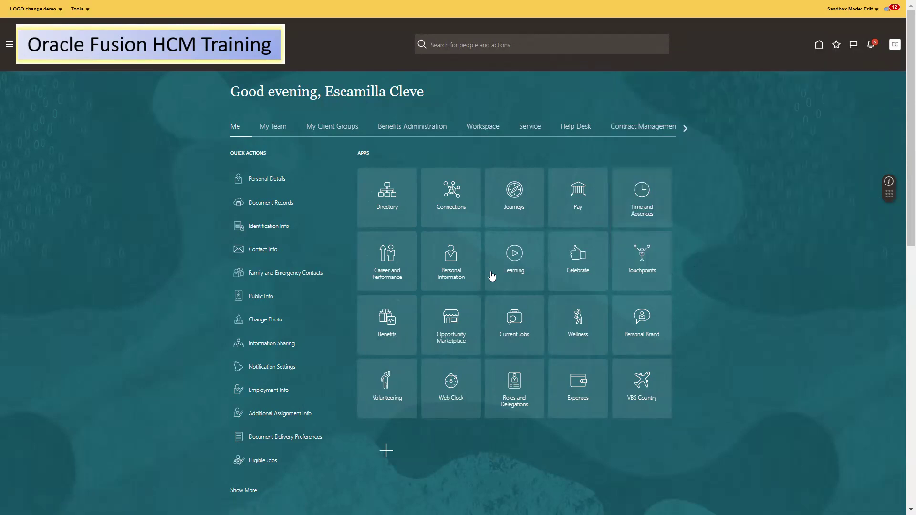
left_click(376, 263)
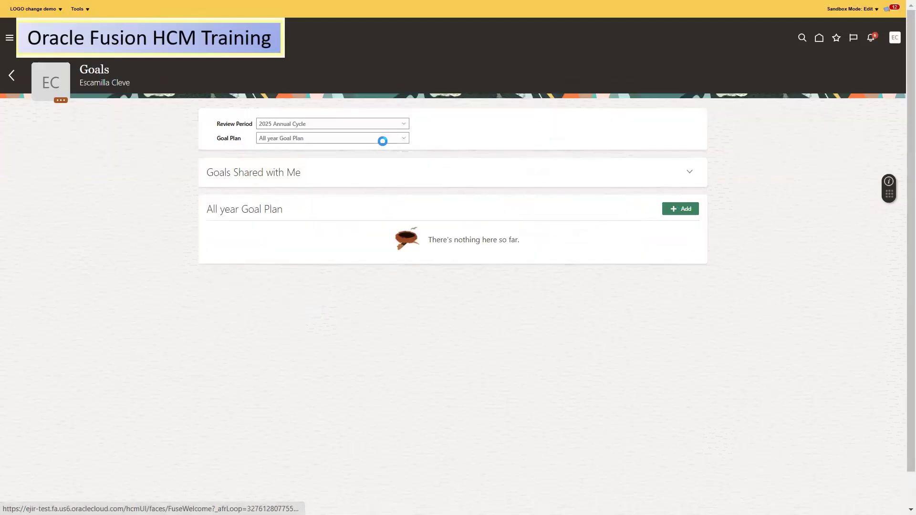
Show the goals in the 2025 N08 Goal PLan plan, review them, then go back
left_click(358, 138)
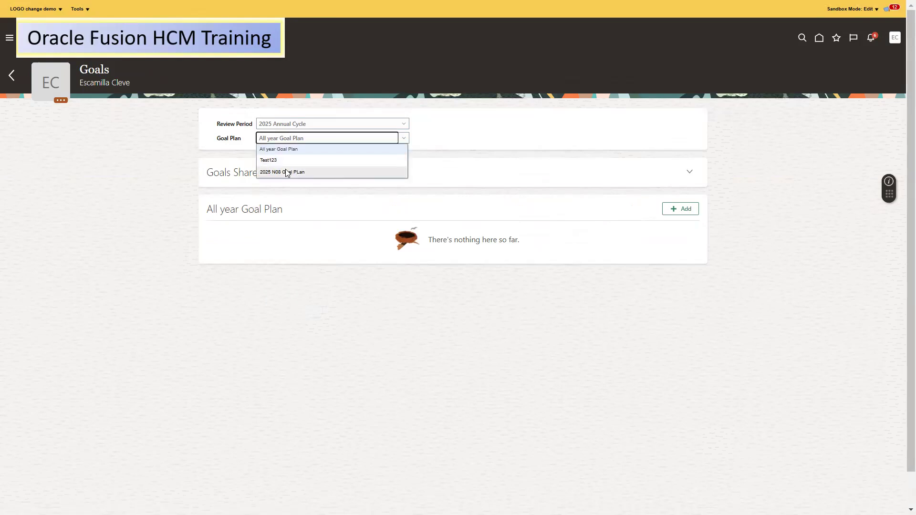
left_click(287, 172)
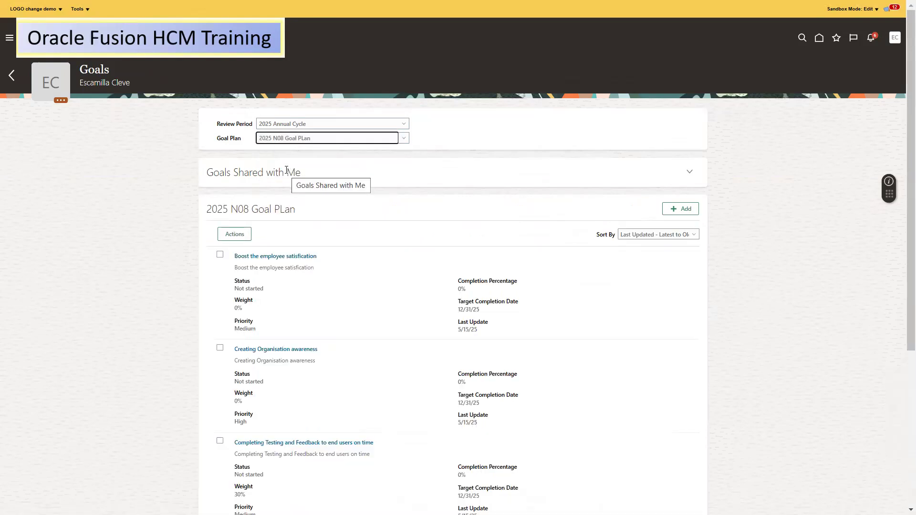
scroll(902, 239, "down", 5)
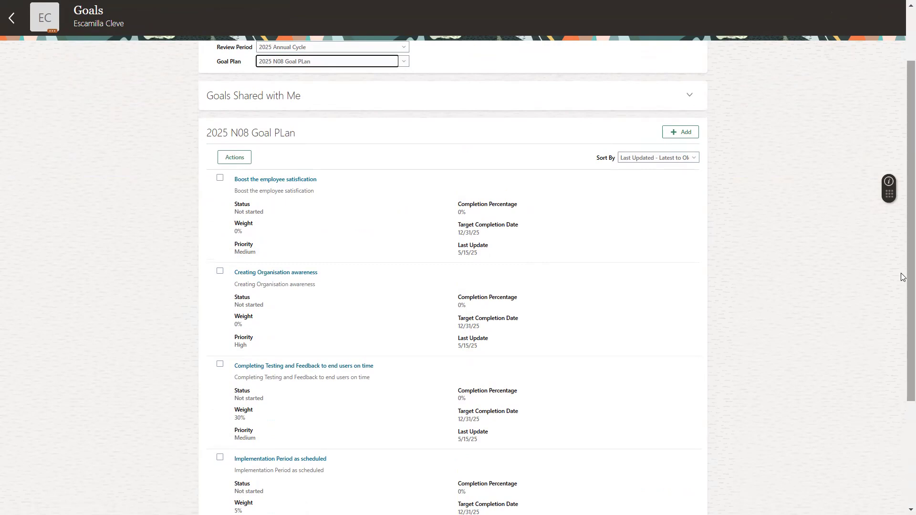
scroll(903, 247, "up", 2)
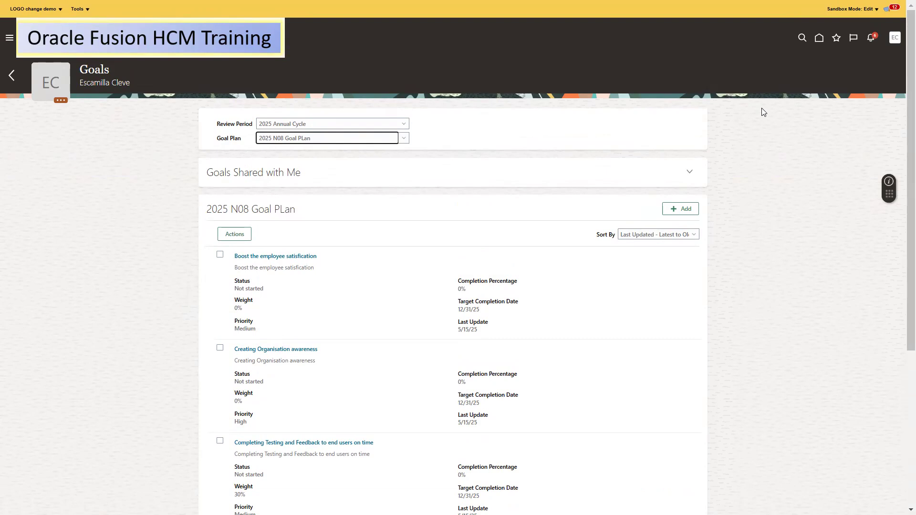
left_click(12, 76)
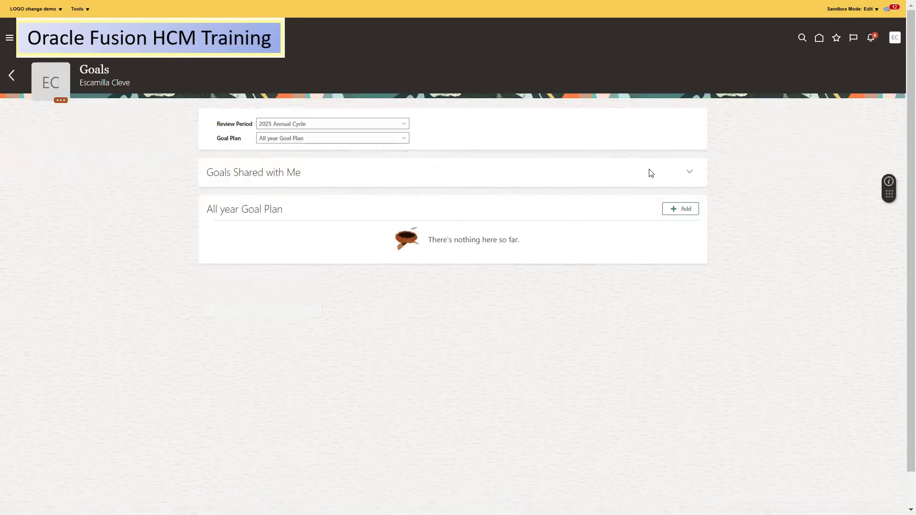
Reselect 2025 N08 Goal PLan, check Boost the employee satisfaction, and open its details
left_click(389, 138)
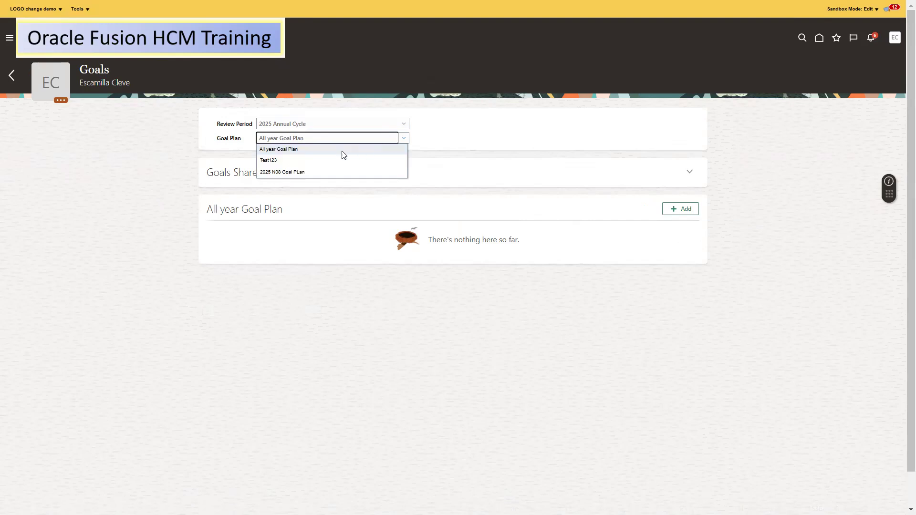
left_click(313, 172)
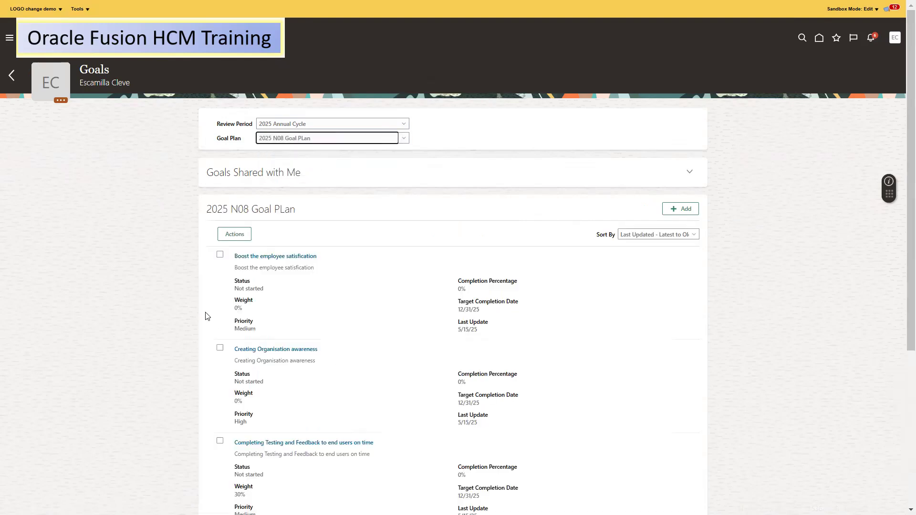
left_click(220, 255)
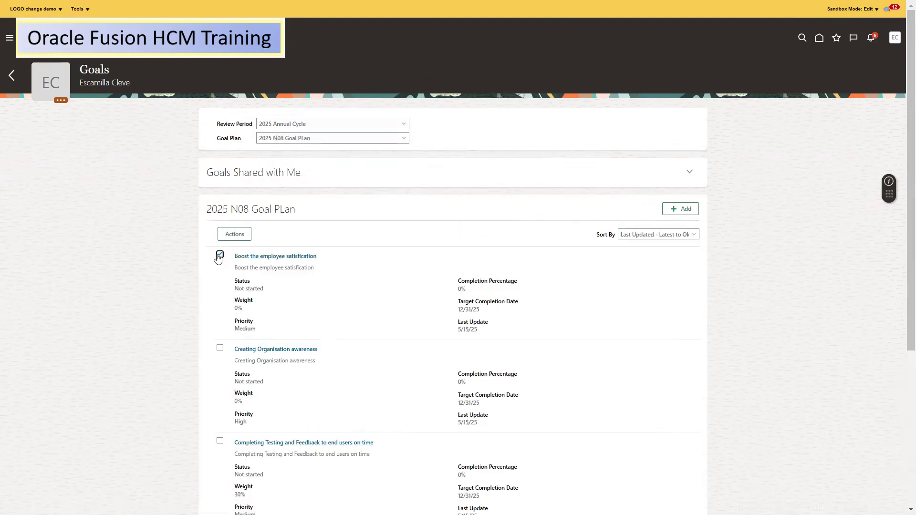
left_click(235, 235)
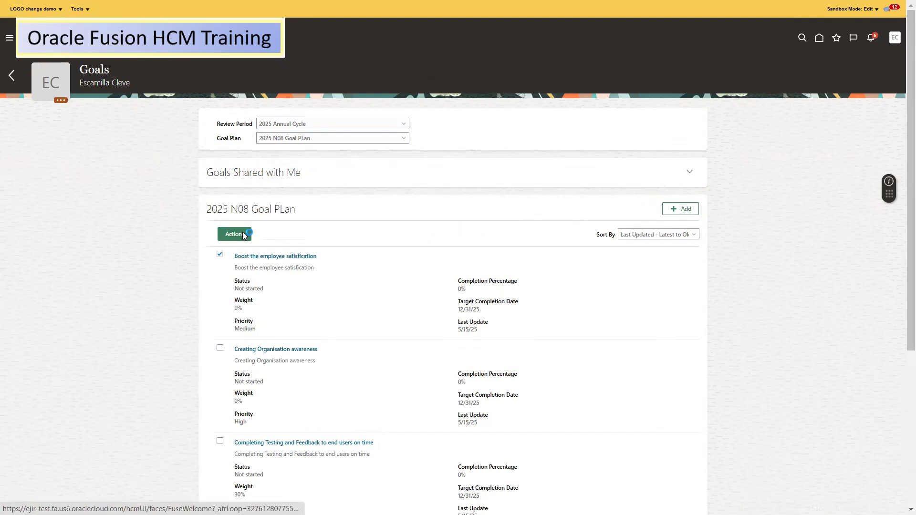
left_click(339, 274)
left_click(292, 255)
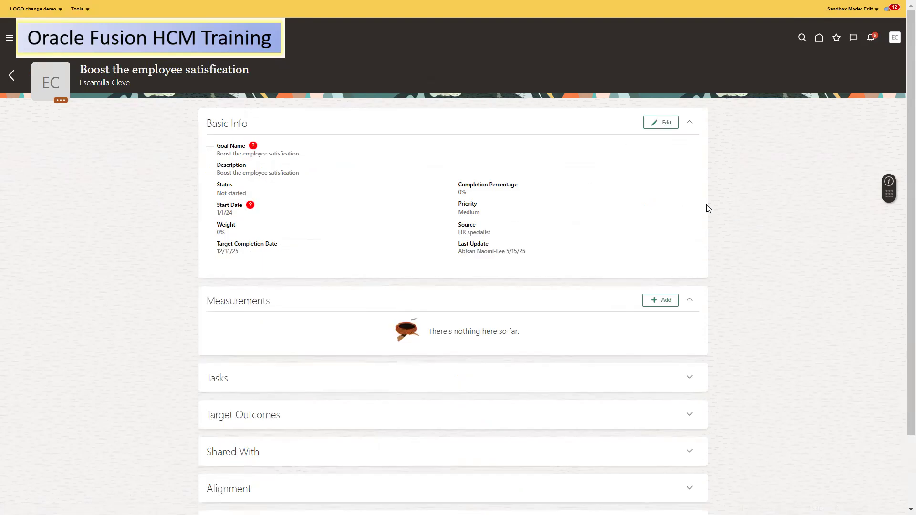
Scroll through Boost the employee satisfaction details: Not started, 0% complete, target 12/31/25
scroll(903, 191, "down", 3)
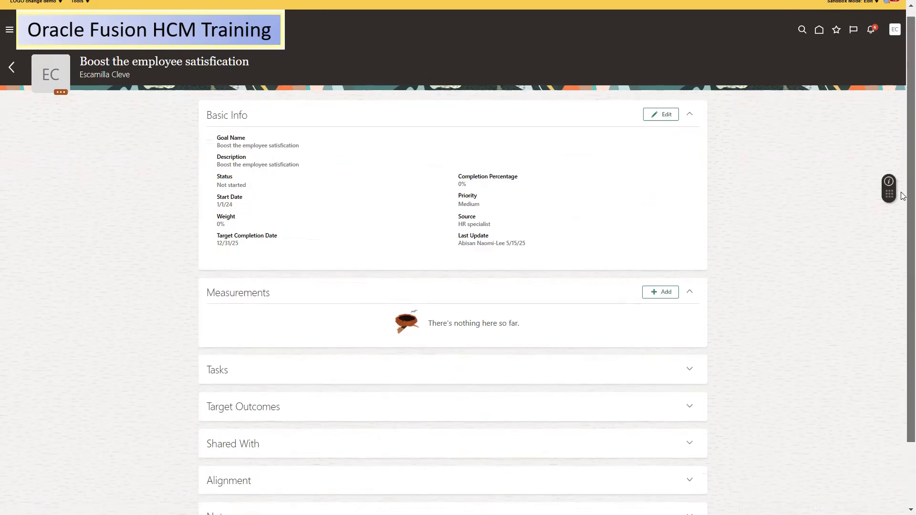
scroll(903, 238, "up", 3)
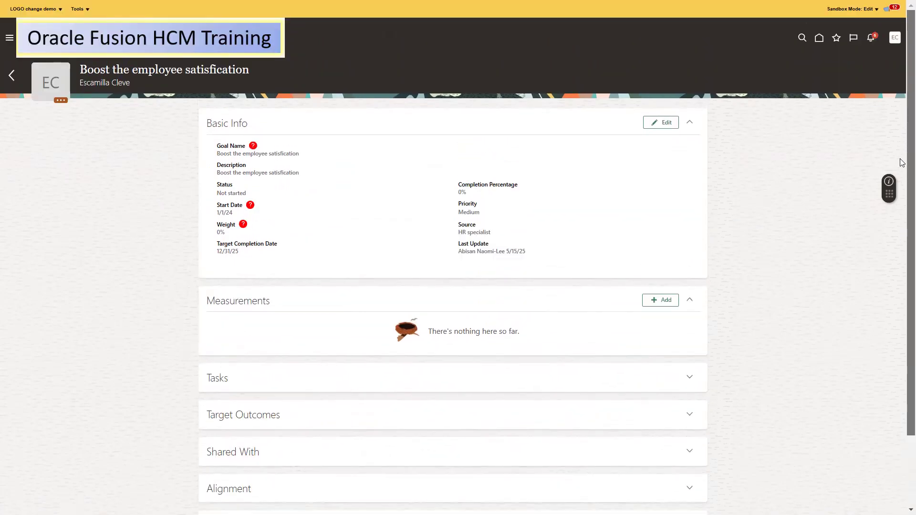
scroll(901, 258, "down", 3)
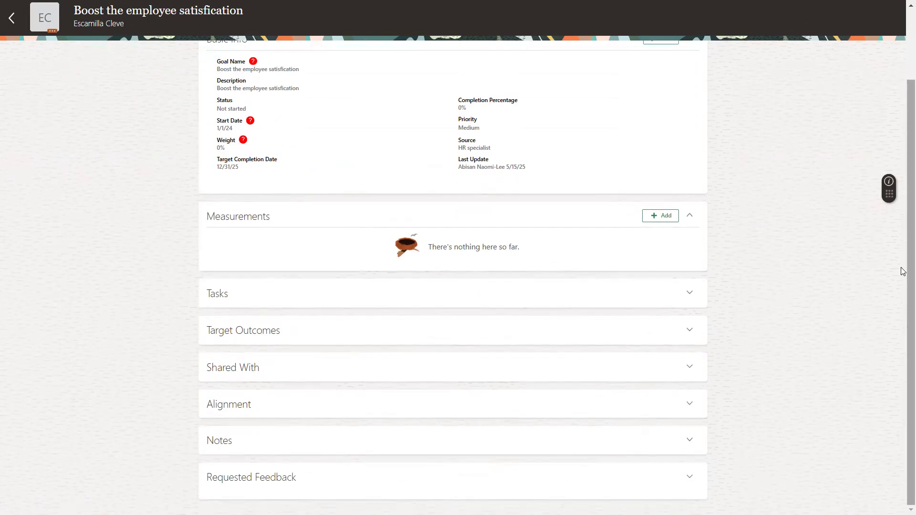
scroll(904, 263, "up", 3)
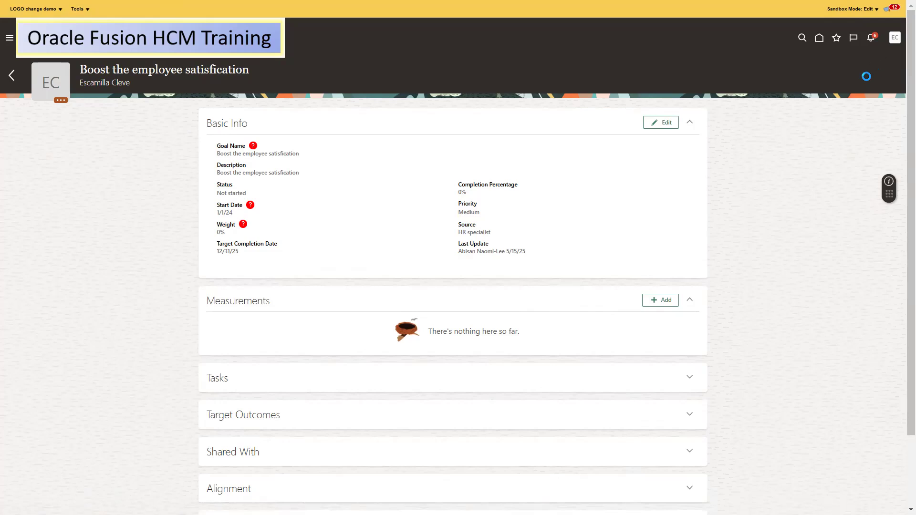
Sign out of the employee account and sign in as another user with a saved login ID
left_click(894, 37)
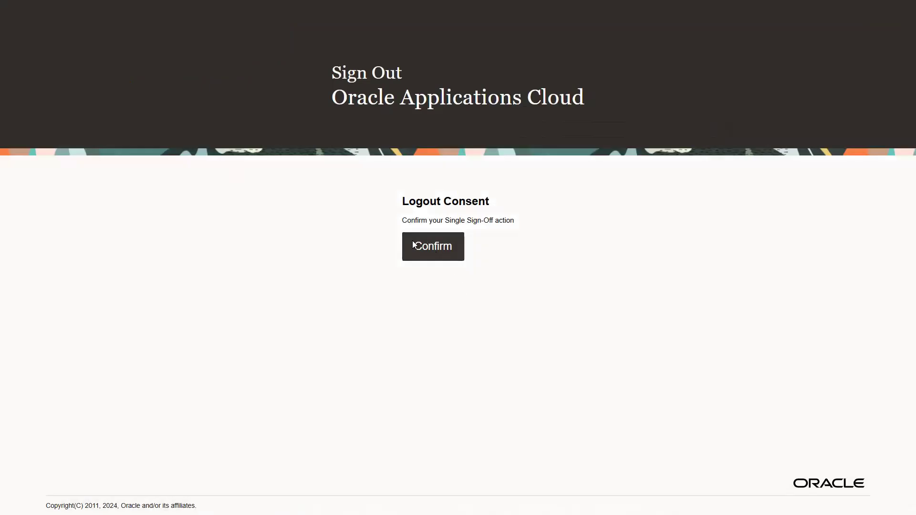
left_click(415, 245)
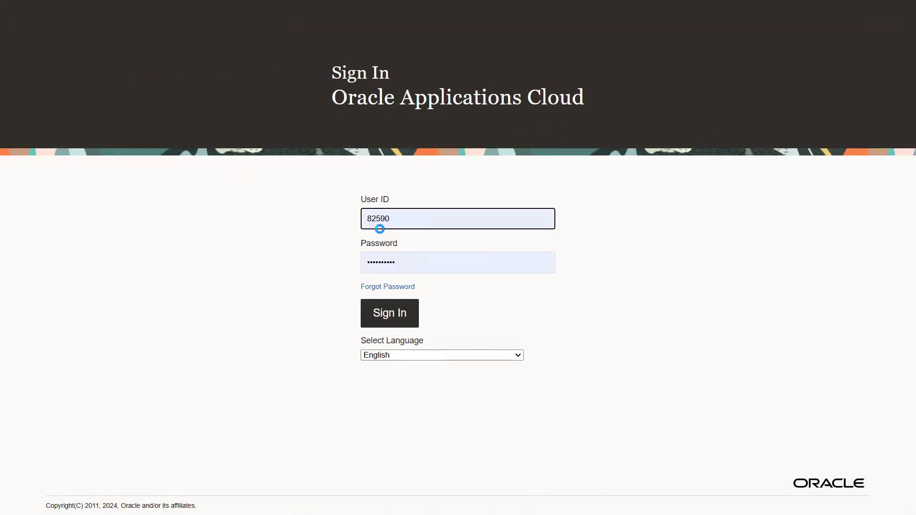
key("ctrl+a")
type("50")
key("ctrl+a")
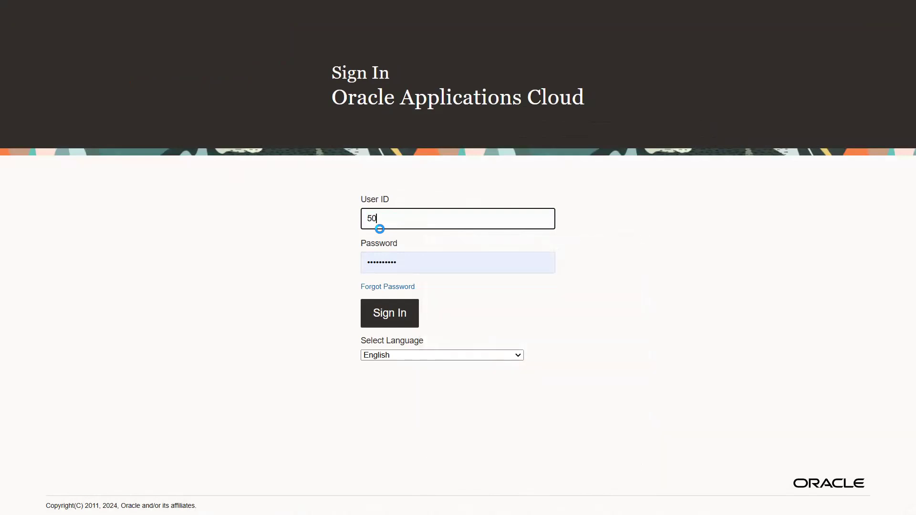
type("5")
left_click(456, 376)
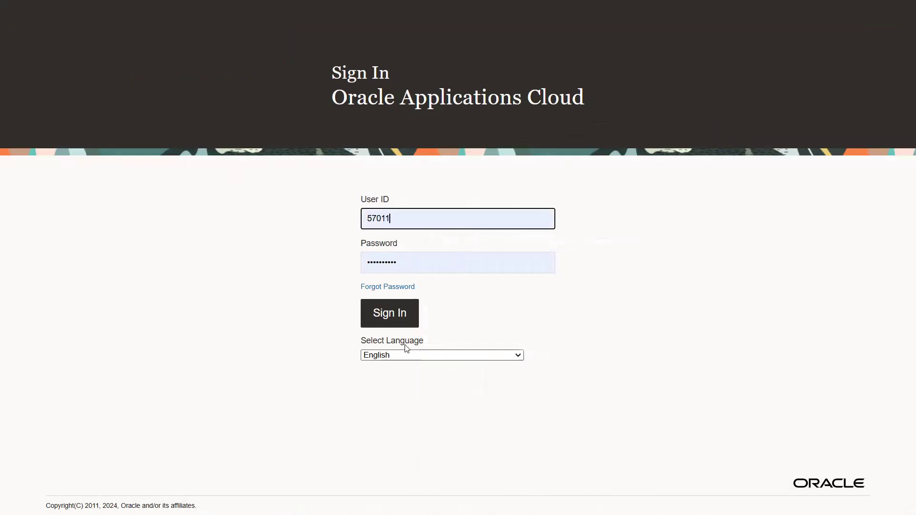
left_click(386, 314)
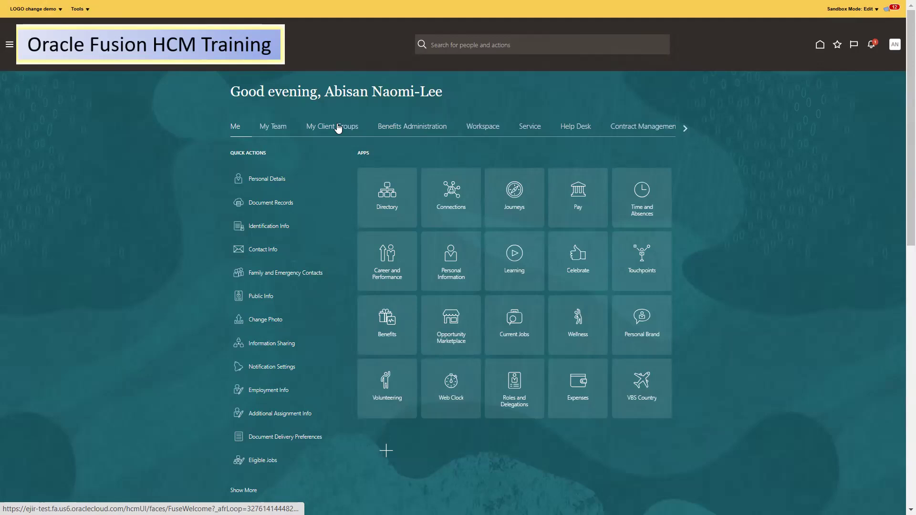
In Setup and Maintenance, search tasks for 'Manage admin' and open Manage Administrator Profile Values
left_click(895, 45)
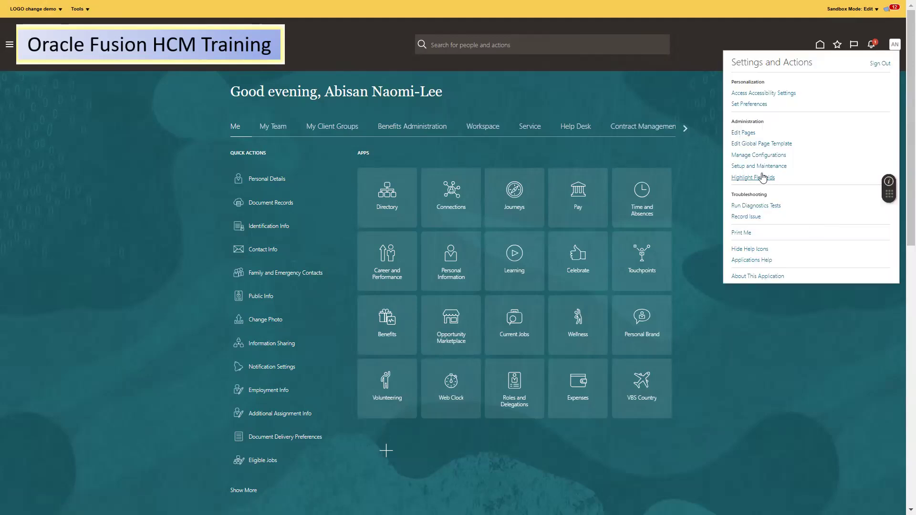
left_click(761, 167)
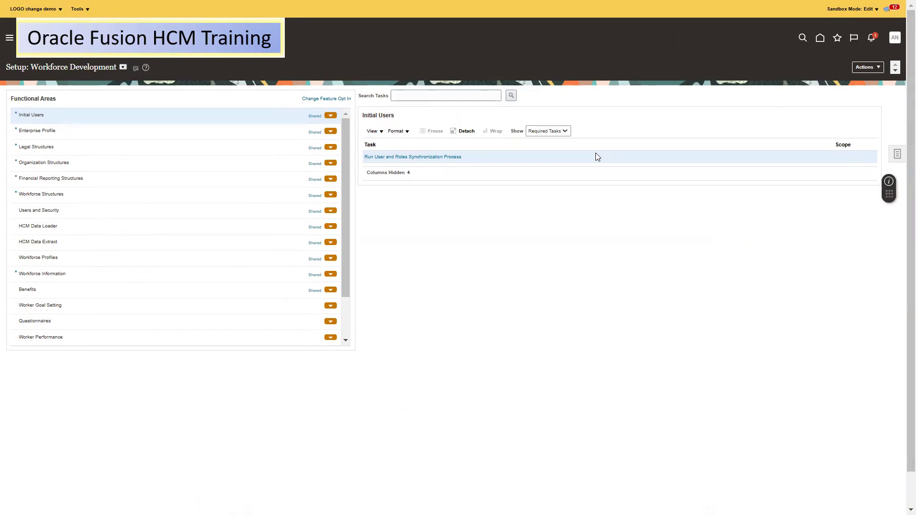
left_click(897, 153)
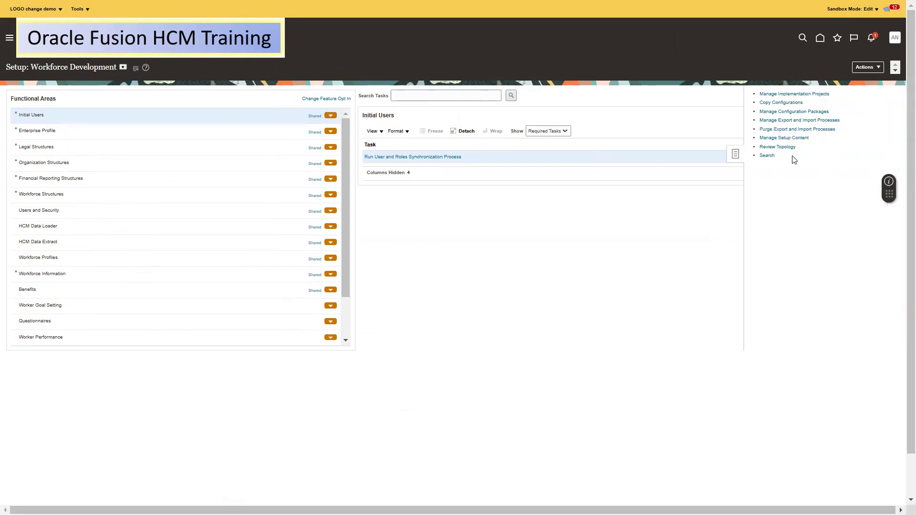
left_click(767, 156)
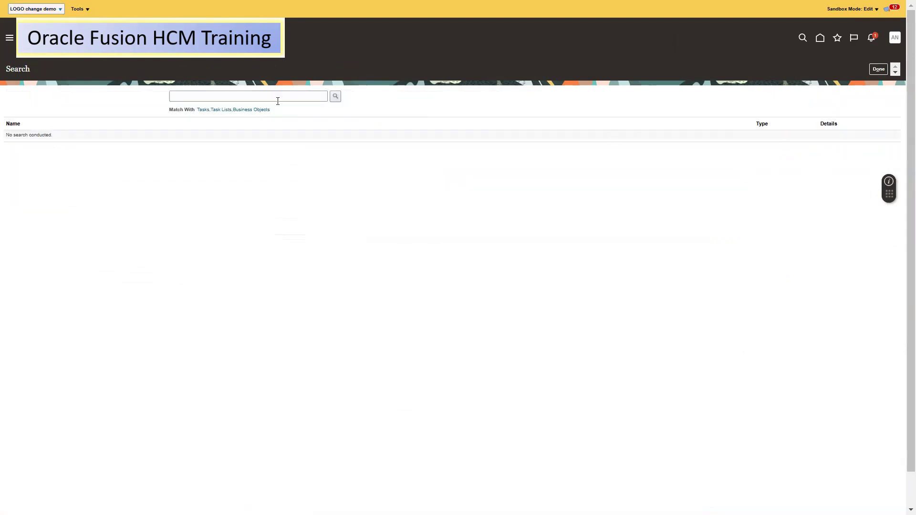
left_click(194, 96)
type("Mana")
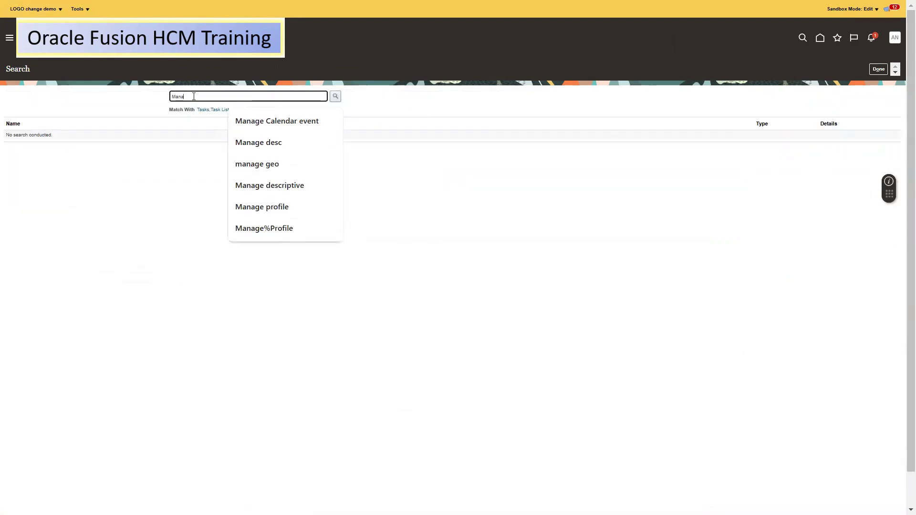
type("ge a")
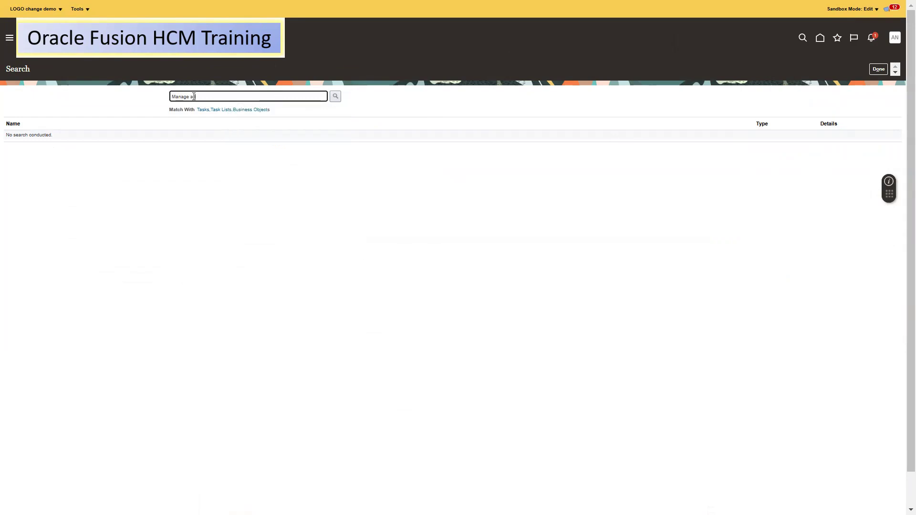
type("dmin")
left_click(336, 96)
left_click(53, 159)
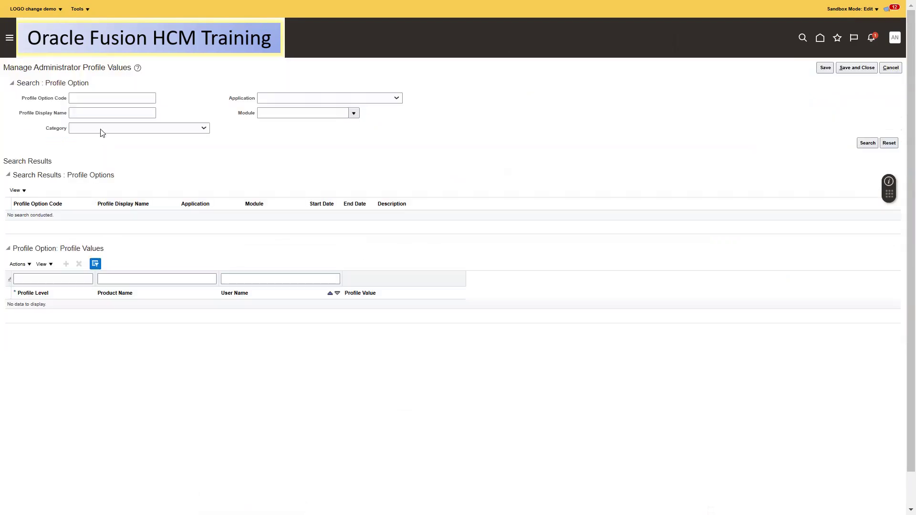
Search profile option codes for ORA_HCM_VBCS
left_click(97, 97)
type("ORA_HCM")
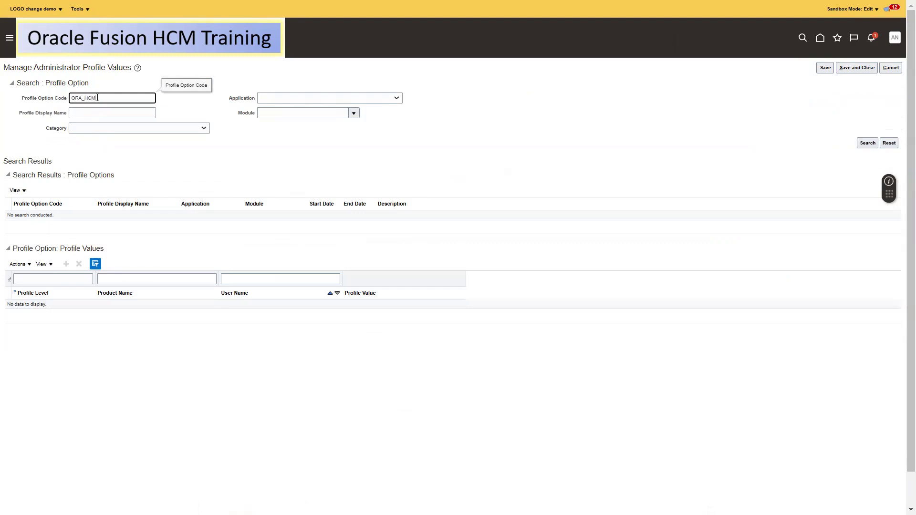
key("Return")
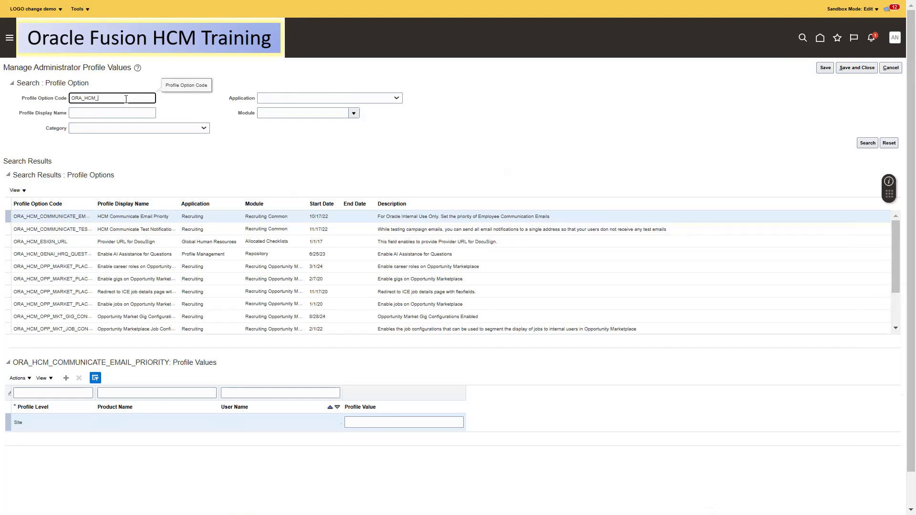
type("_VBCS")
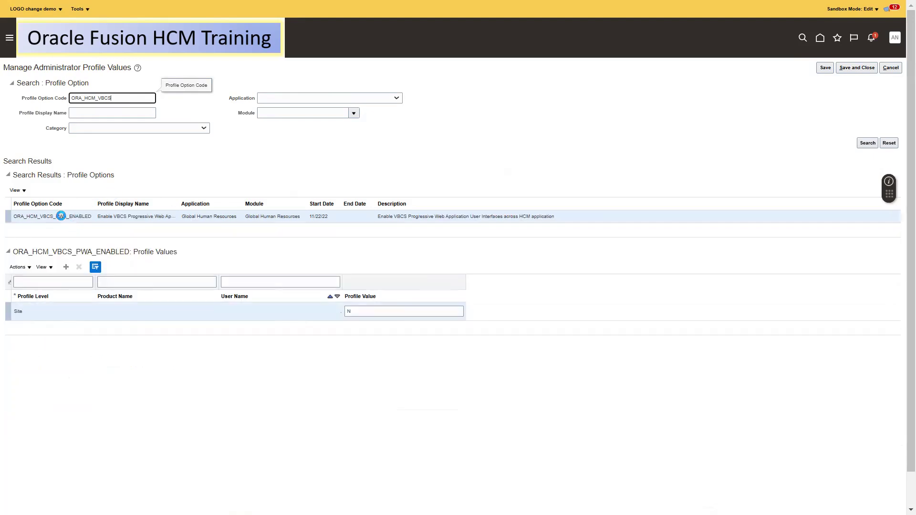
Change the ORA_HCM_VBCS_PWA_ENABLED site value from N to Y, save, and return to My Client Groups
left_click(61, 217)
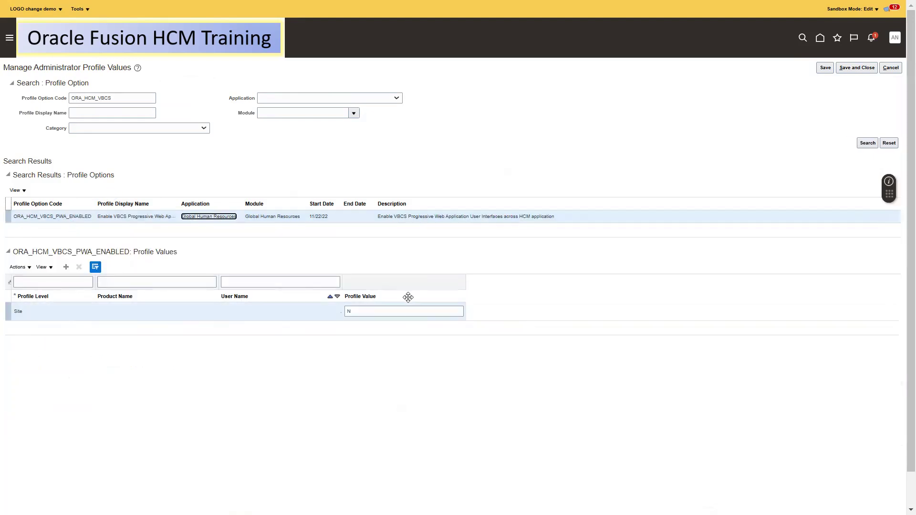
left_click(367, 311)
left_click(602, 289)
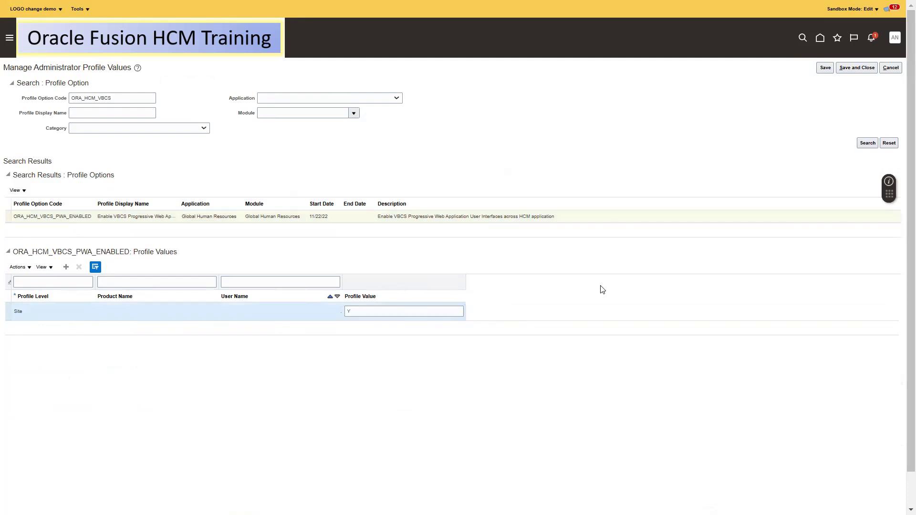
left_click(856, 67)
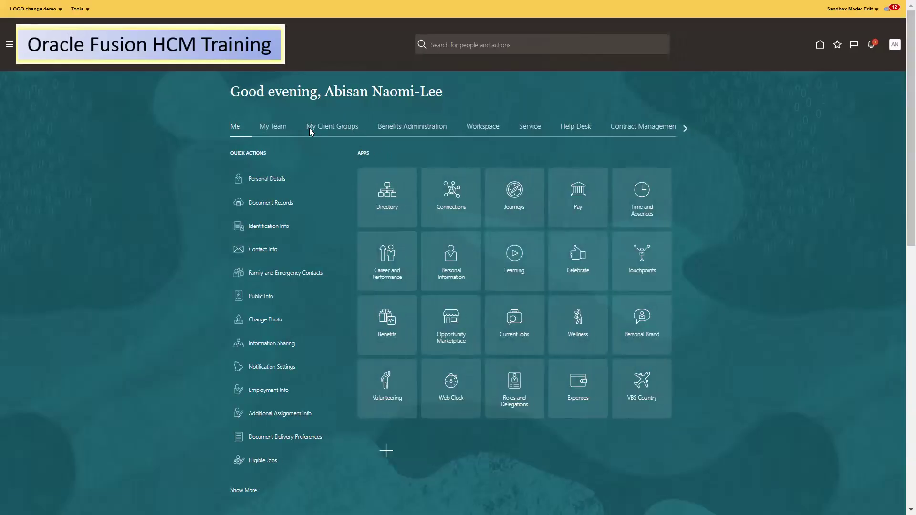
left_click(310, 132)
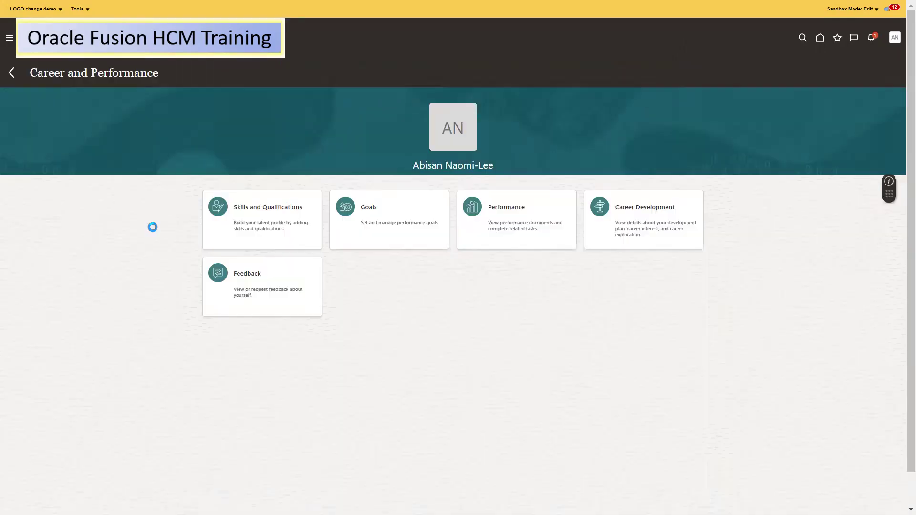
Open the employee's Goals page and review the All year Goal Plan with goal HR2
left_click(386, 215)
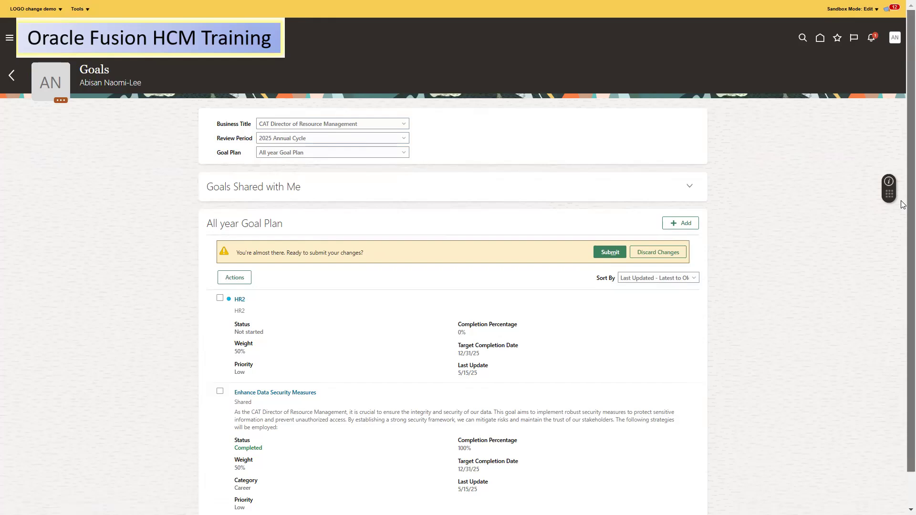
scroll(903, 309, "down", 2)
scroll(903, 244, "up", 2)
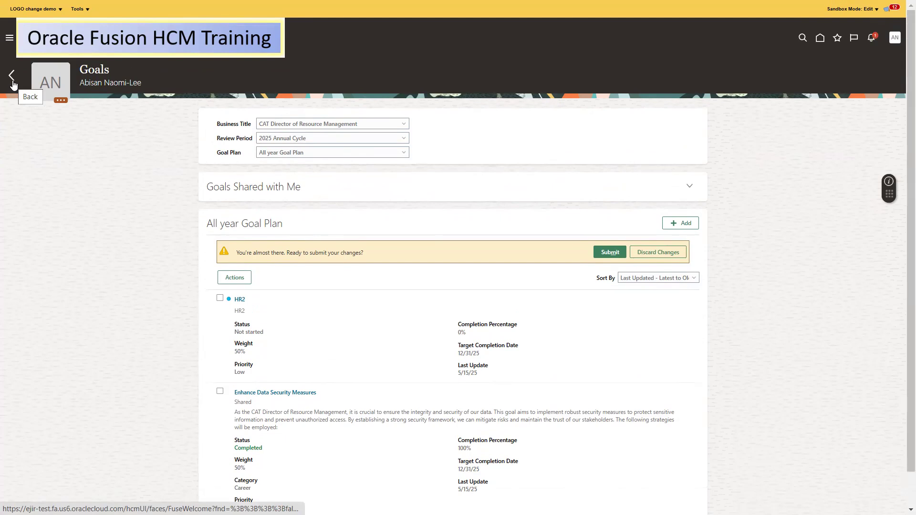
Open goal HR2 and start editing its basic info
left_click(240, 299)
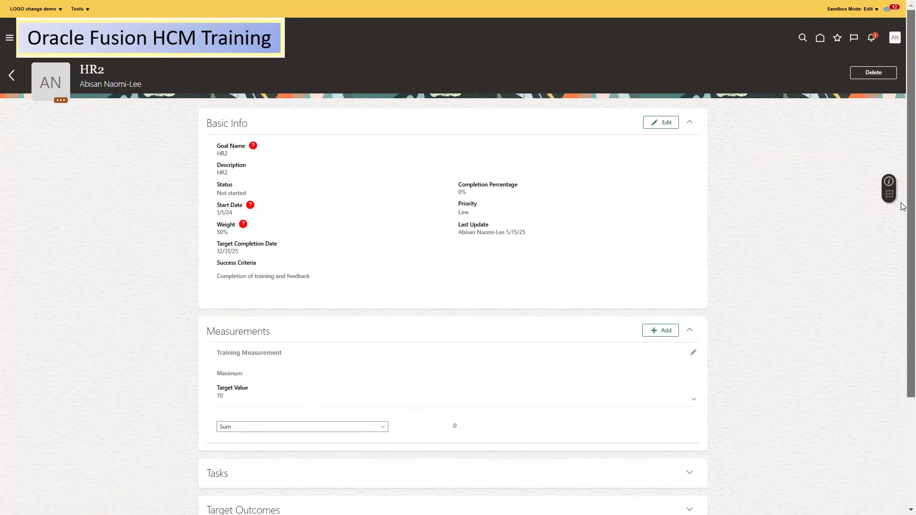
scroll(903, 214, "down", 1)
scroll(903, 215, "down", 1)
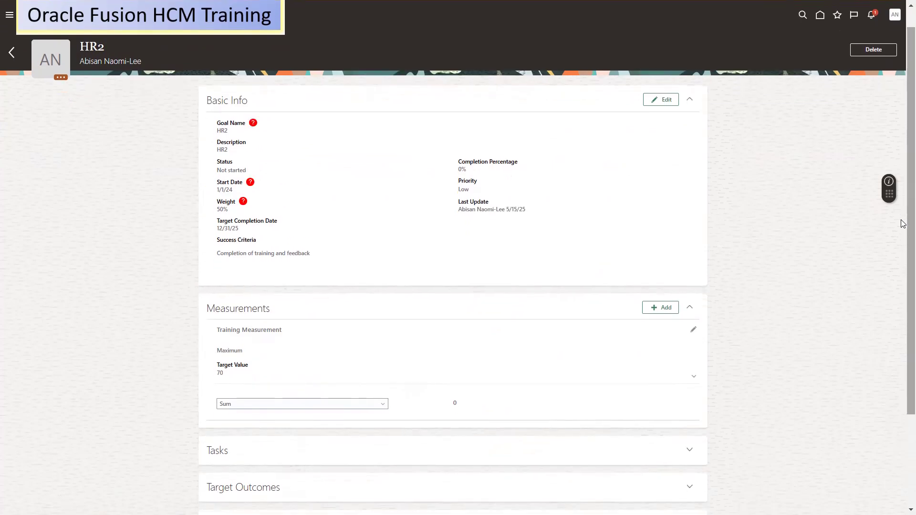
left_click(663, 100)
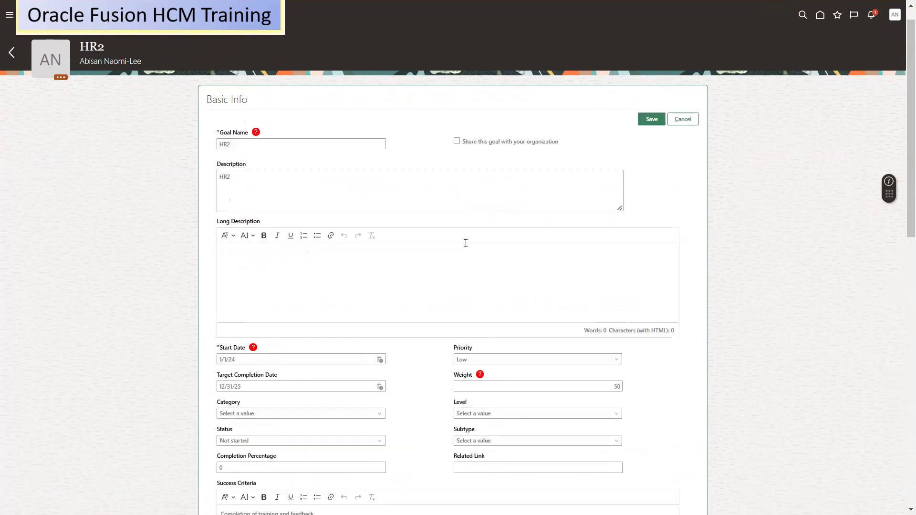
Set HR2's status to In progress with 50% completion, save, and return to the goal plan
scroll(903, 216, "down", 2)
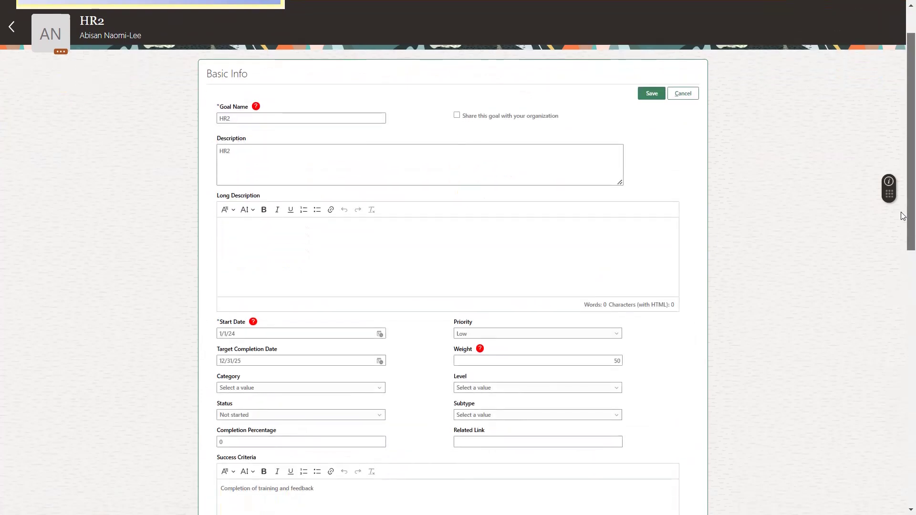
scroll(904, 216, "down", 3)
left_click(272, 282)
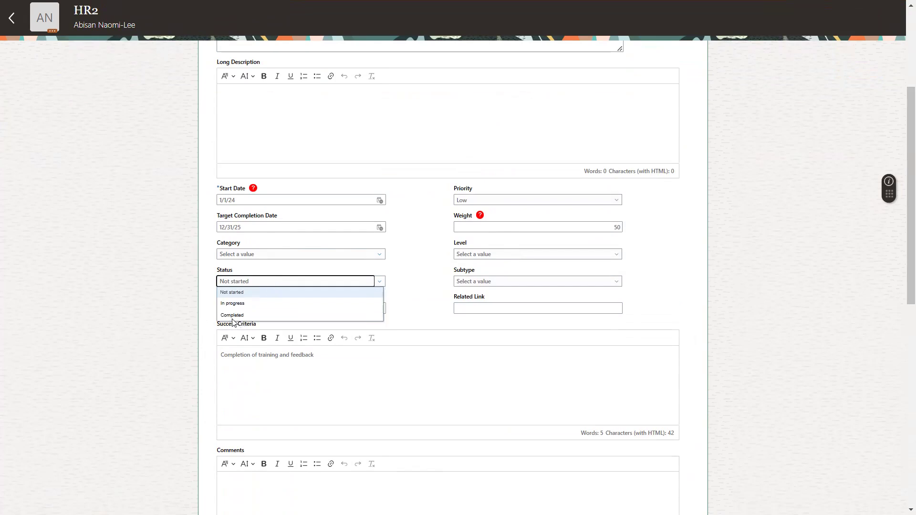
left_click(232, 303)
left_click_drag(904, 267, 903, 122)
left_click(236, 480)
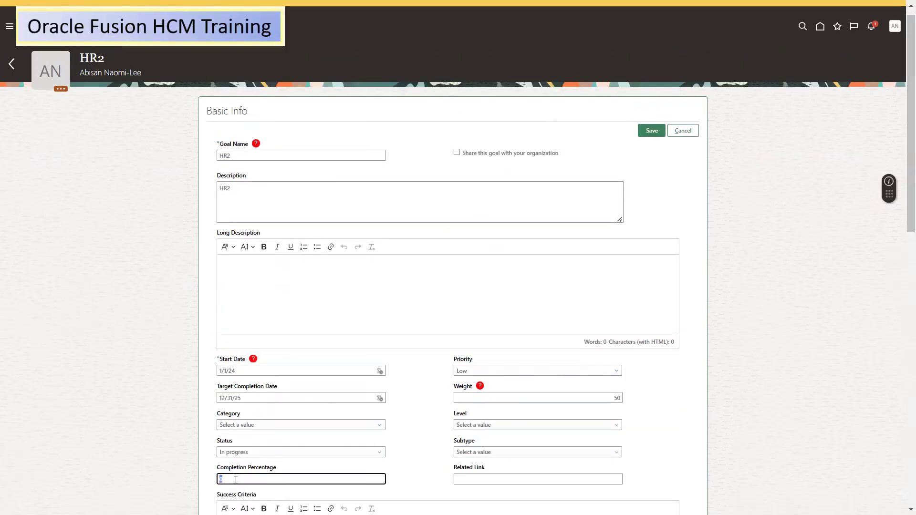
type("50")
left_click(651, 130)
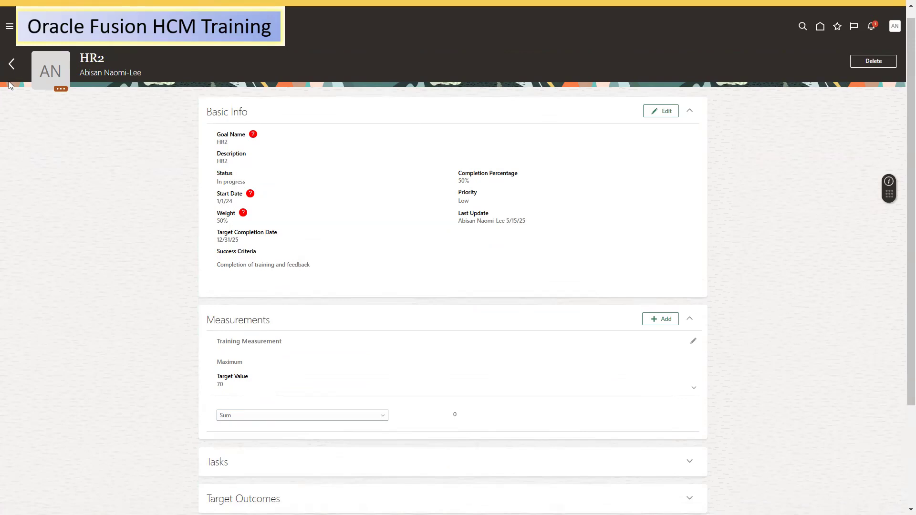
left_click(18, 65)
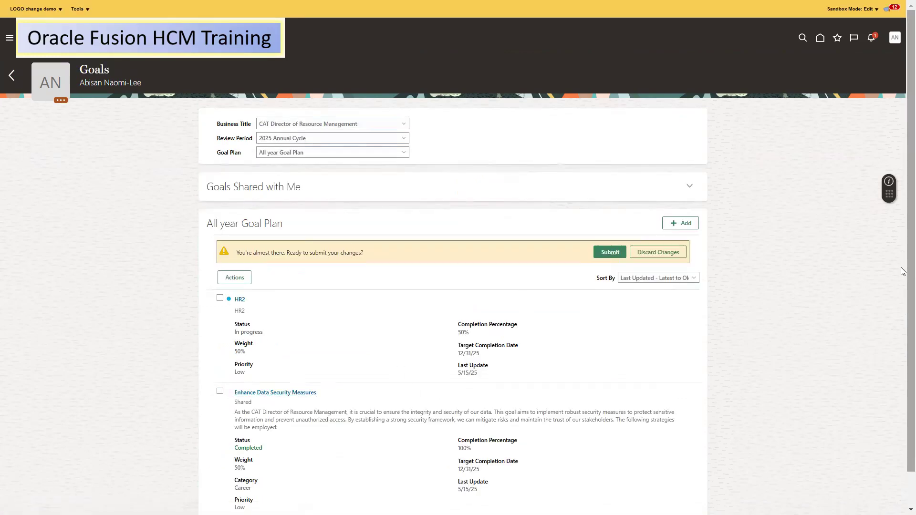
Go to the home page and sign the HR specialist out
scroll(904, 356, "down", 1)
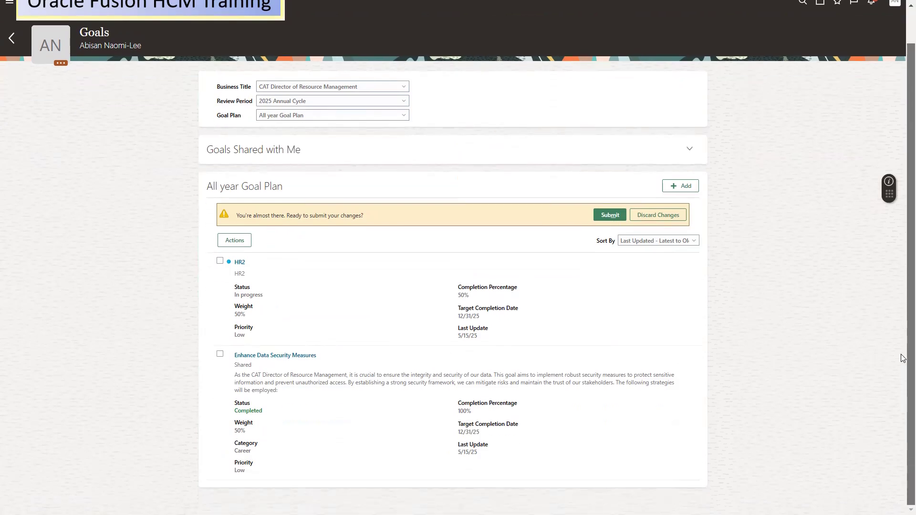
scroll(904, 357, "up", 1)
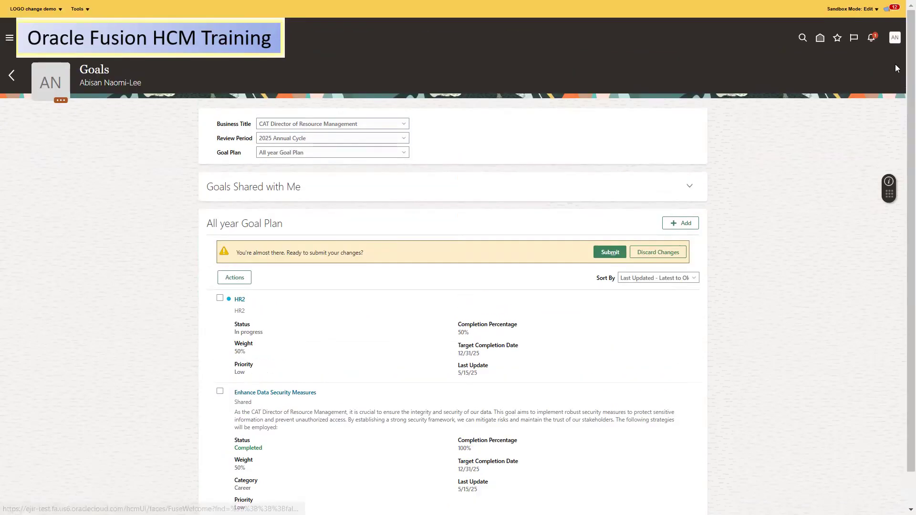
left_click(820, 38)
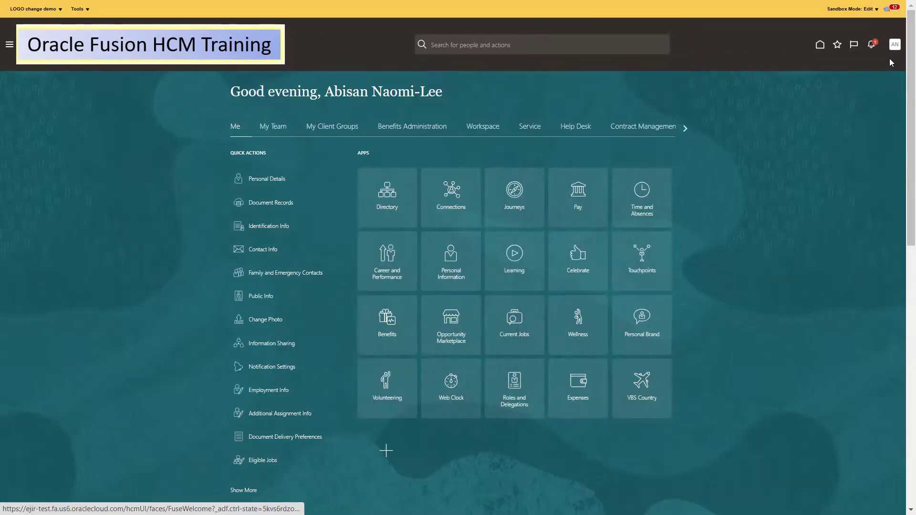
left_click(894, 45)
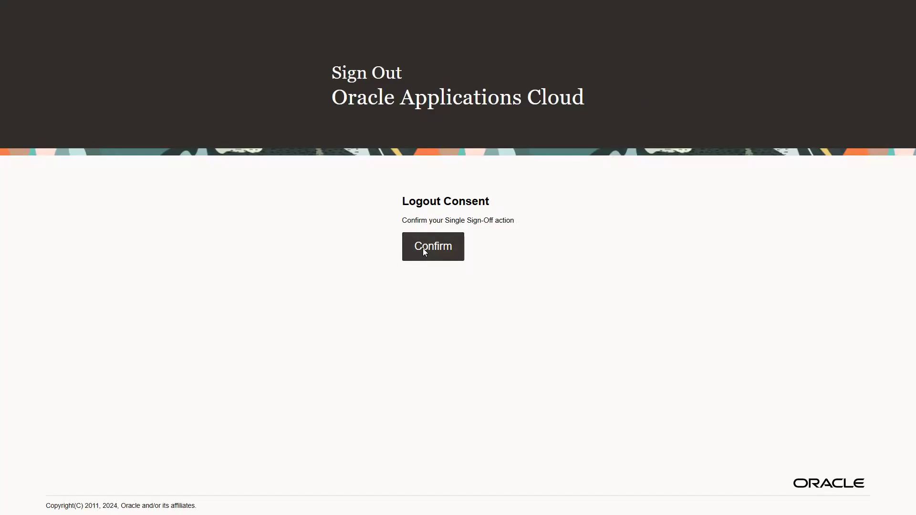
left_click(422, 248)
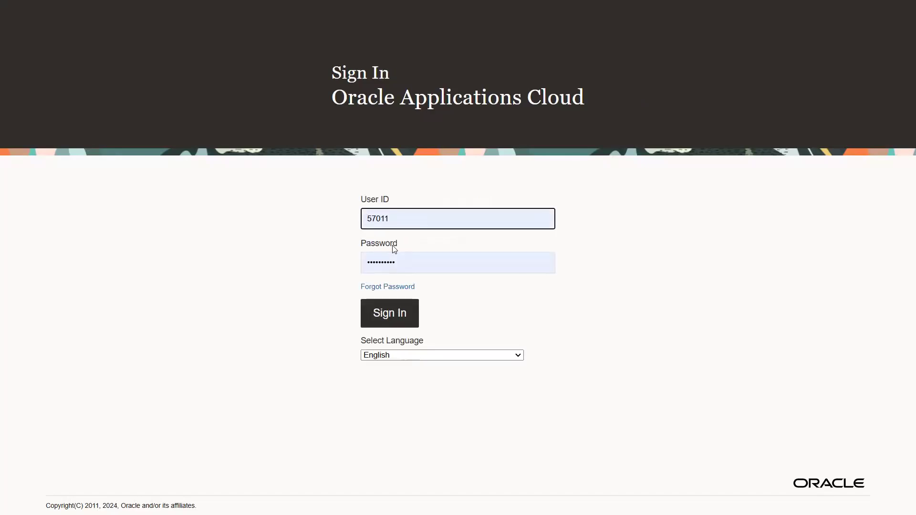
Sign in with the employee's user ID and show My Client Groups
type("82590")
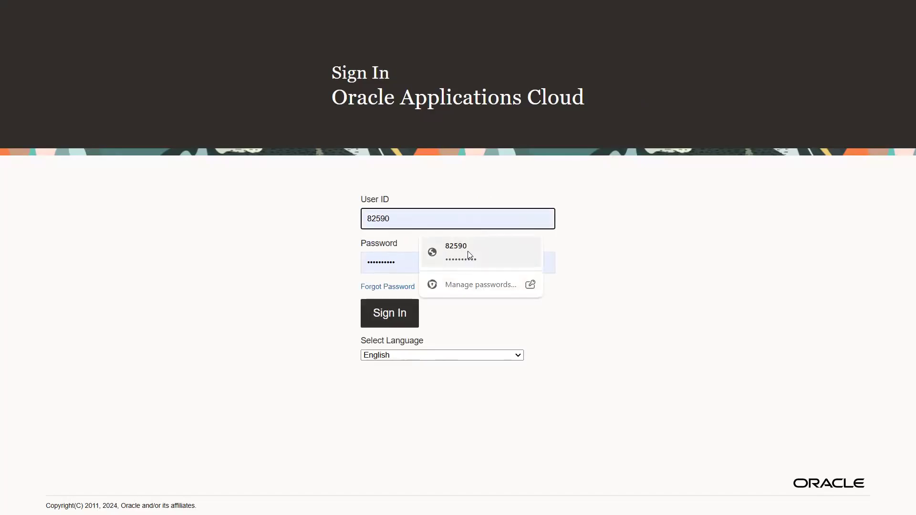
key("Escape")
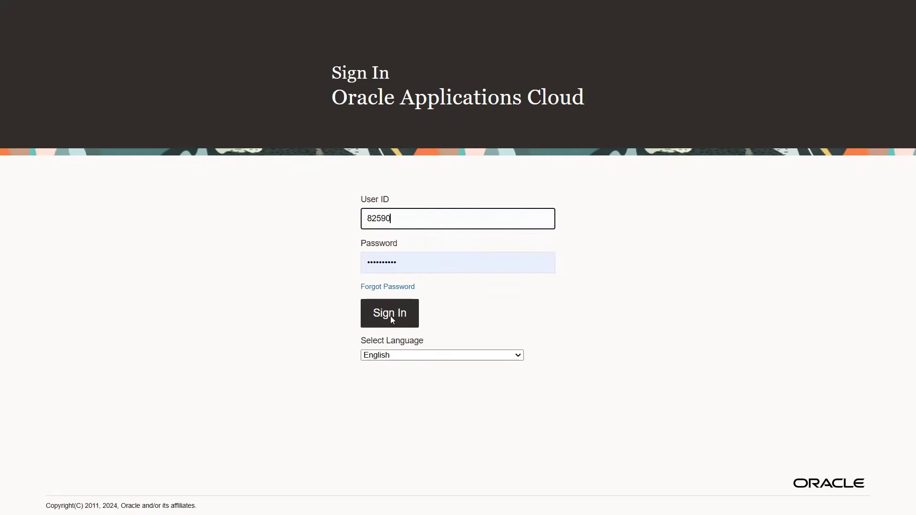
key("Return")
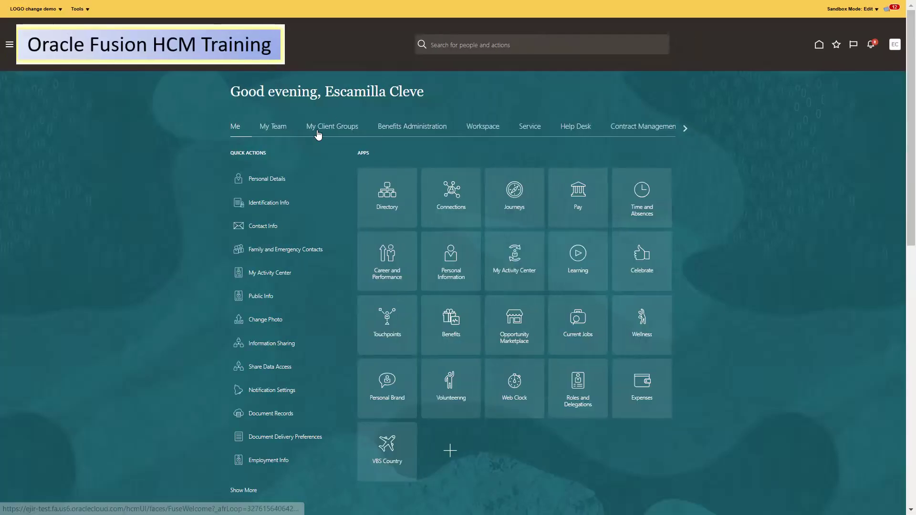
left_click(318, 135)
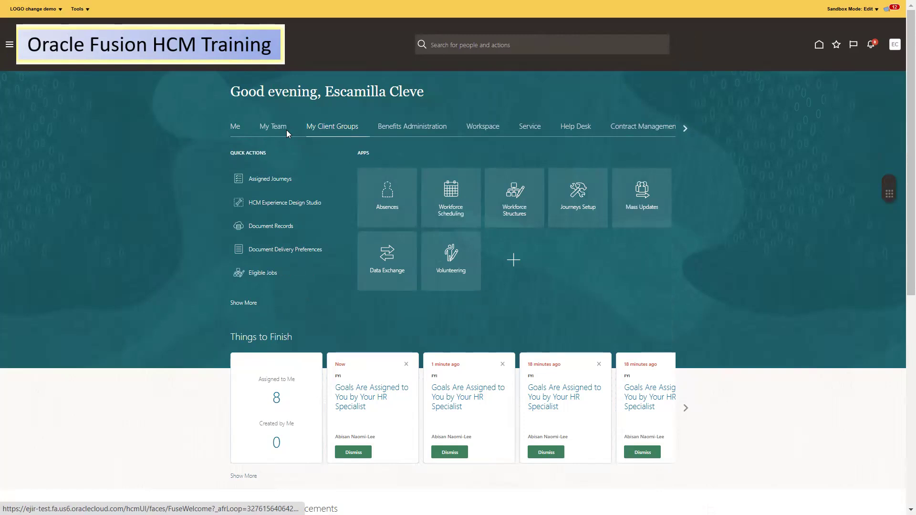
Open the employee's Goals under Me and switch to the 2025 N08 Goal PLan
left_click(236, 127)
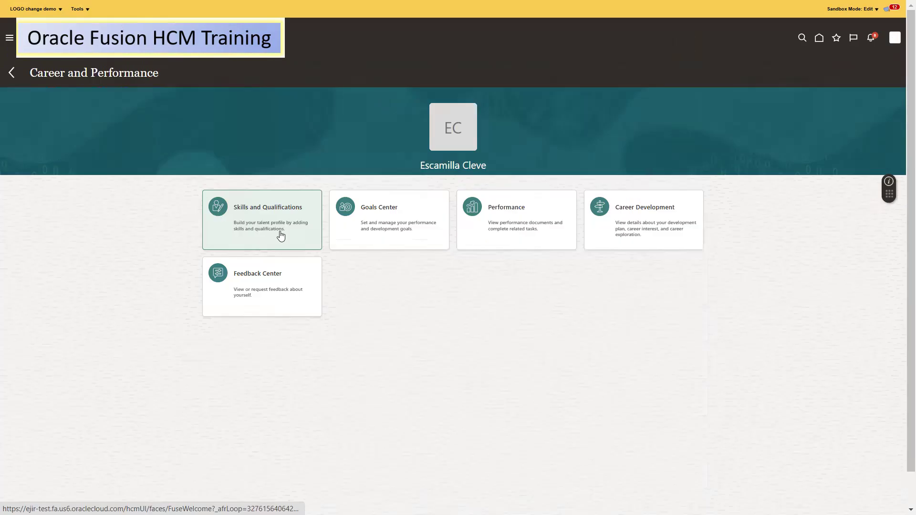
left_click(414, 213)
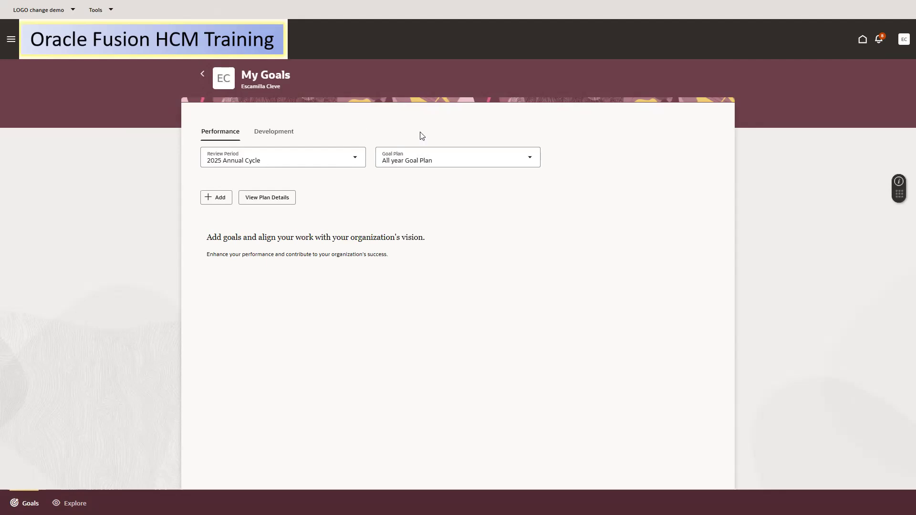
left_click(292, 158)
left_click(450, 150)
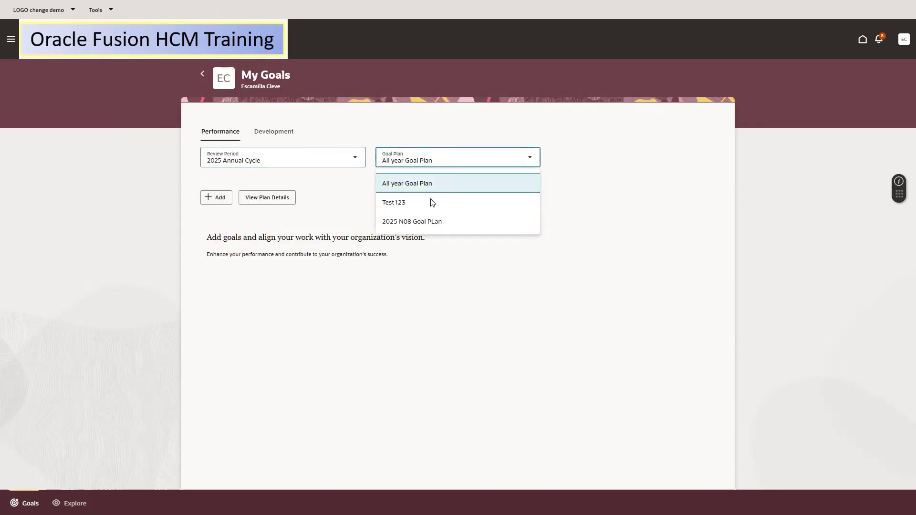
left_click(408, 222)
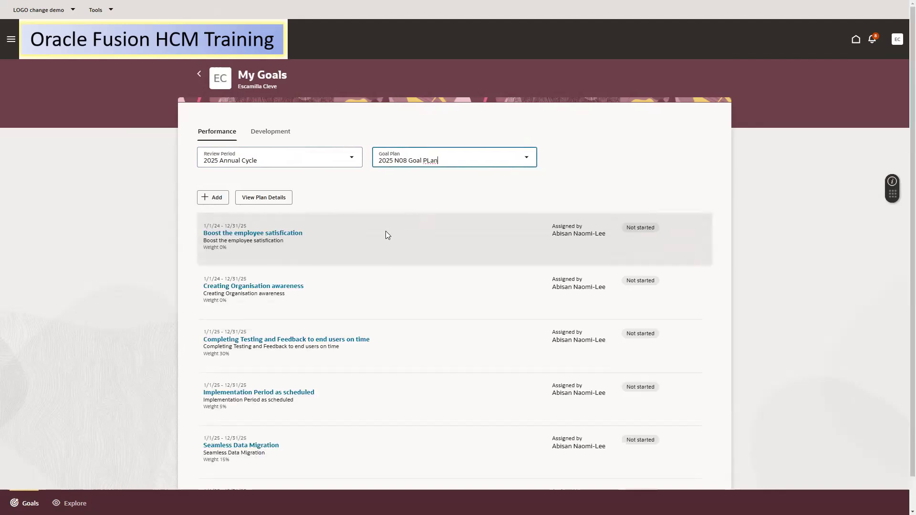
Mark Boost the employee satisfaction 100% complete on 5/15/25 with a Completed progress note
left_click(279, 233)
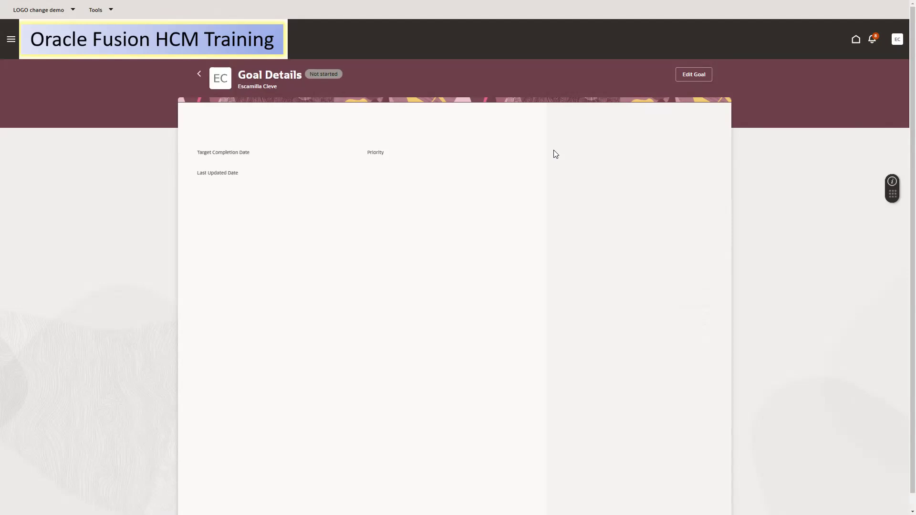
left_click_drag(610, 155, 710, 168)
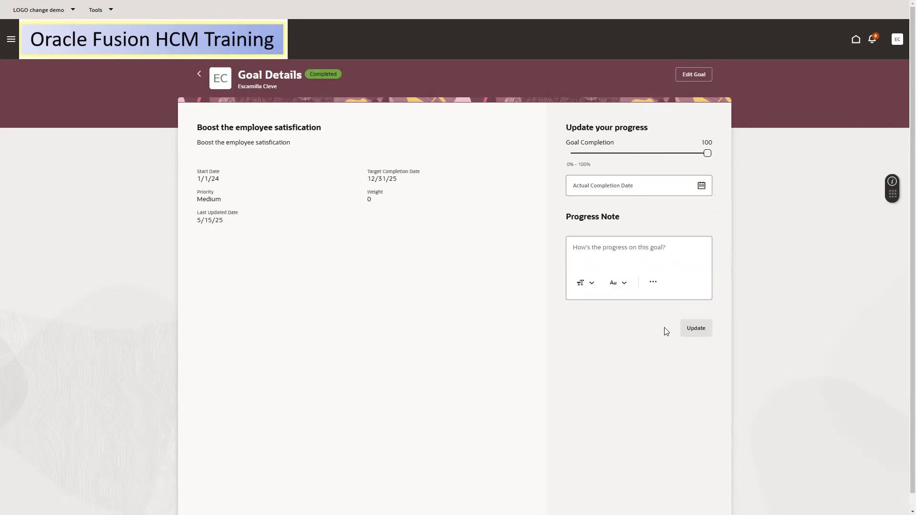
left_click(701, 186)
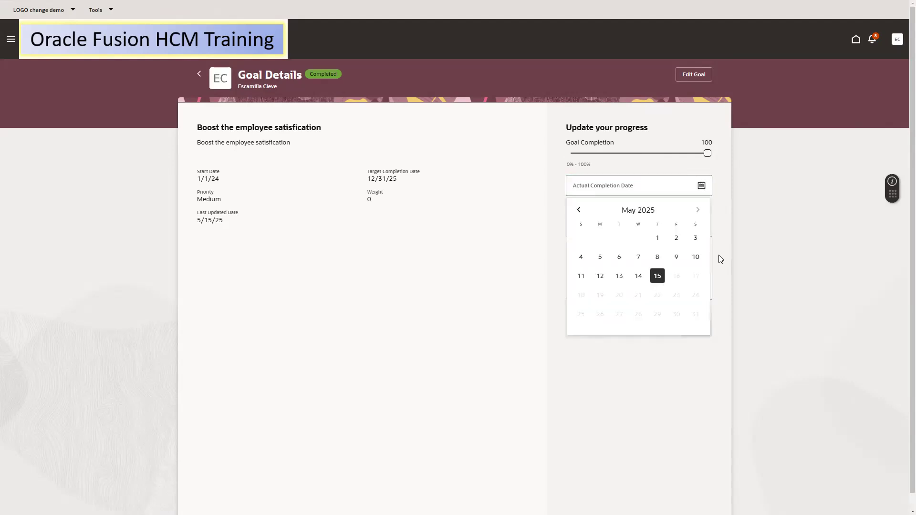
left_click(658, 276)
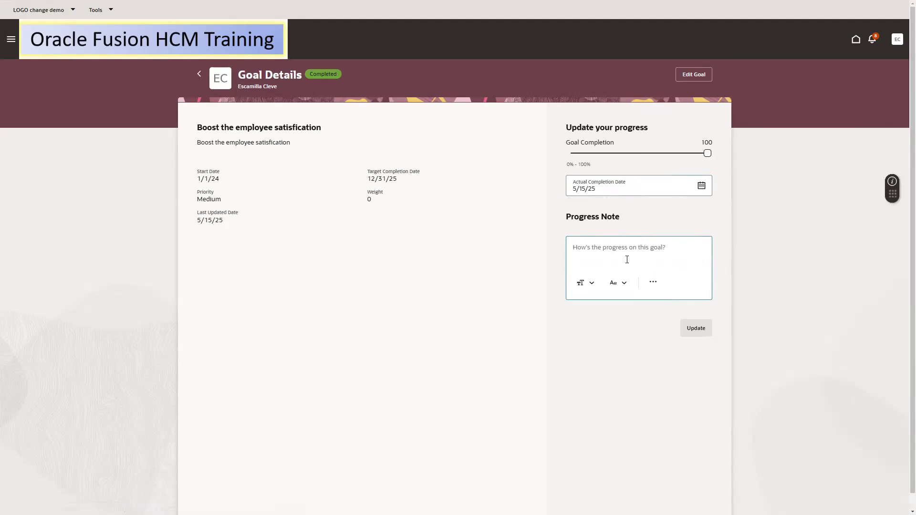
type("Co")
left_click(696, 330)
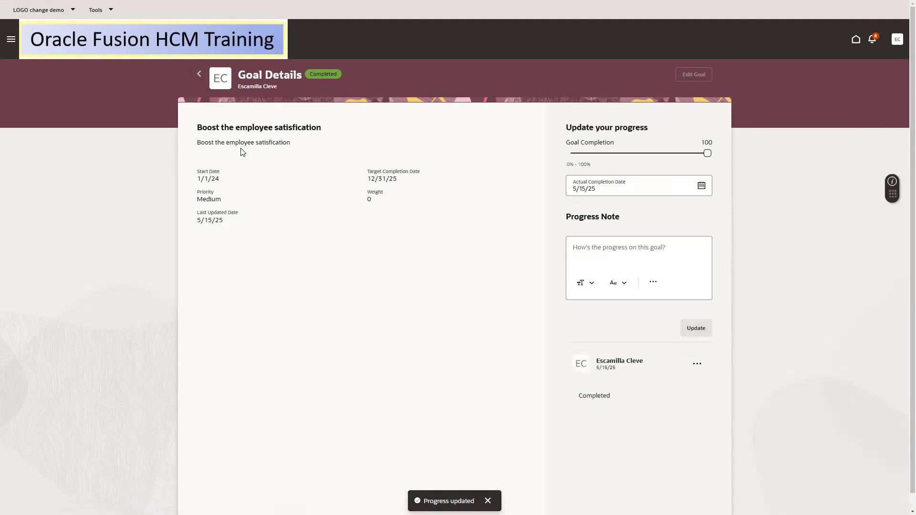
left_click(199, 73)
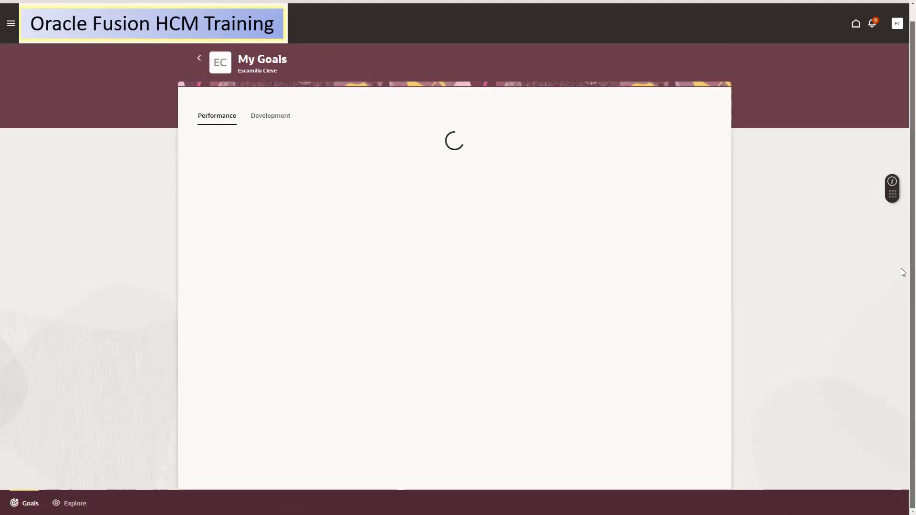
Submit the completed Boost the employee satisfaction goal and its additional info for approval
left_click_drag(901, 269, 901, 348)
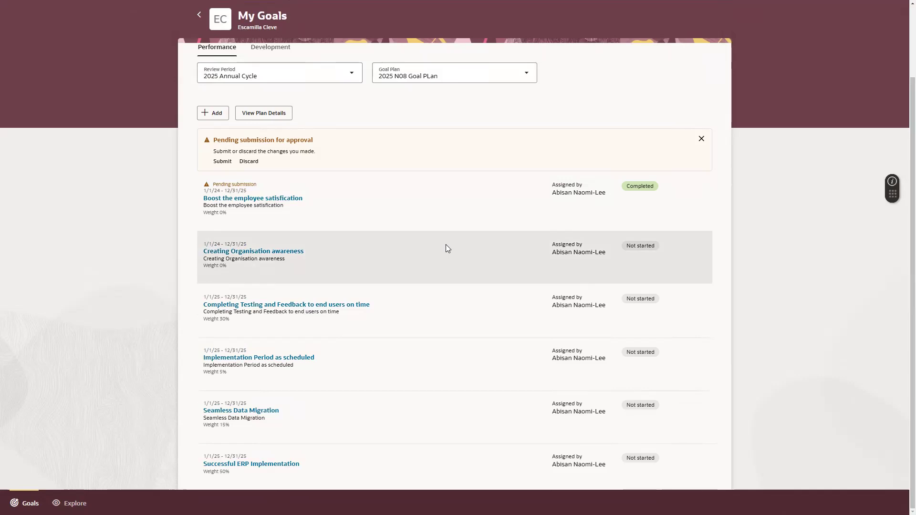
left_click(220, 162)
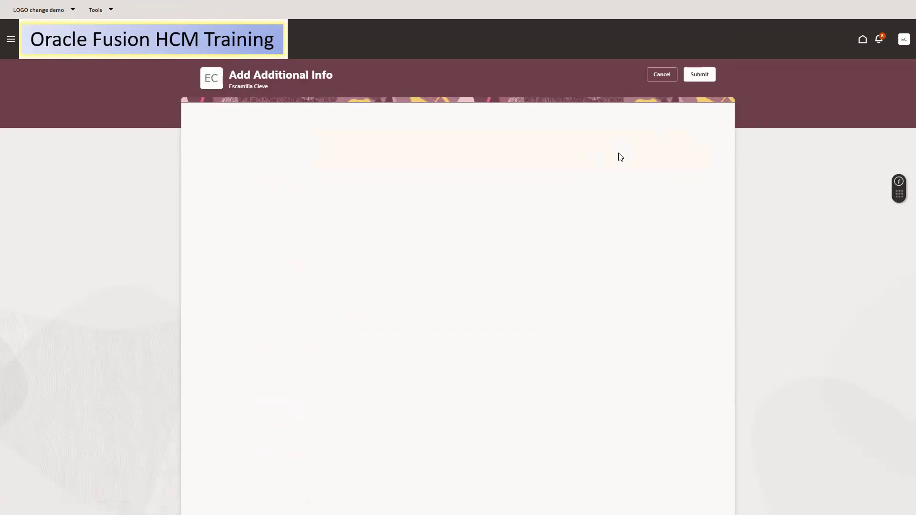
left_click(694, 75)
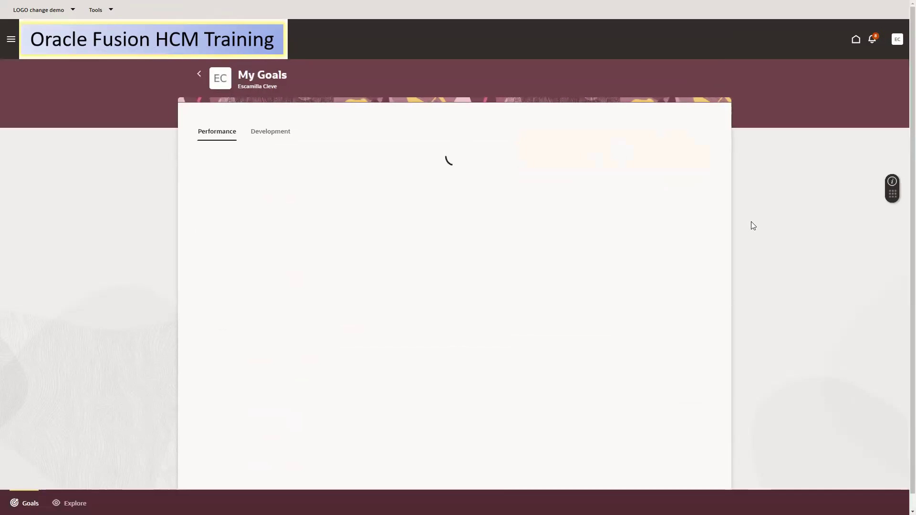
left_click_drag(912, 167, 912, 200)
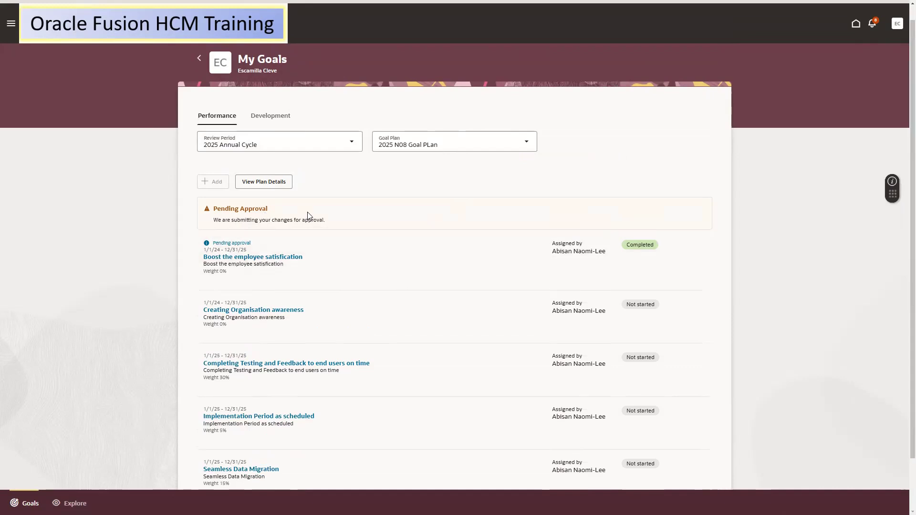
scroll(903, 138, "down", 1)
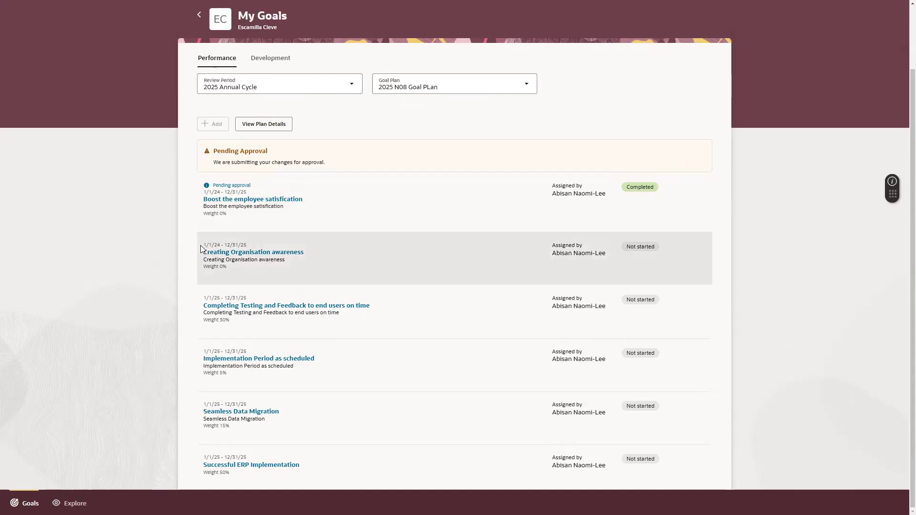
left_click(315, 261)
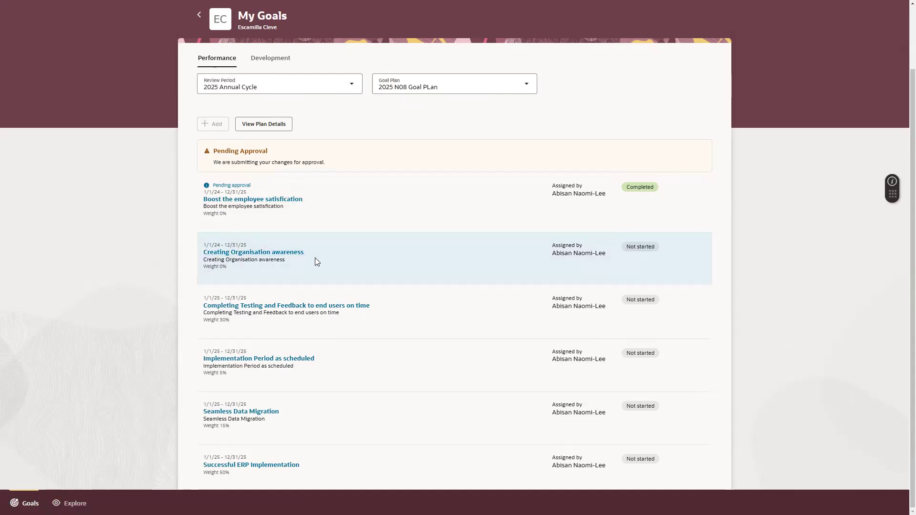
left_click(284, 251)
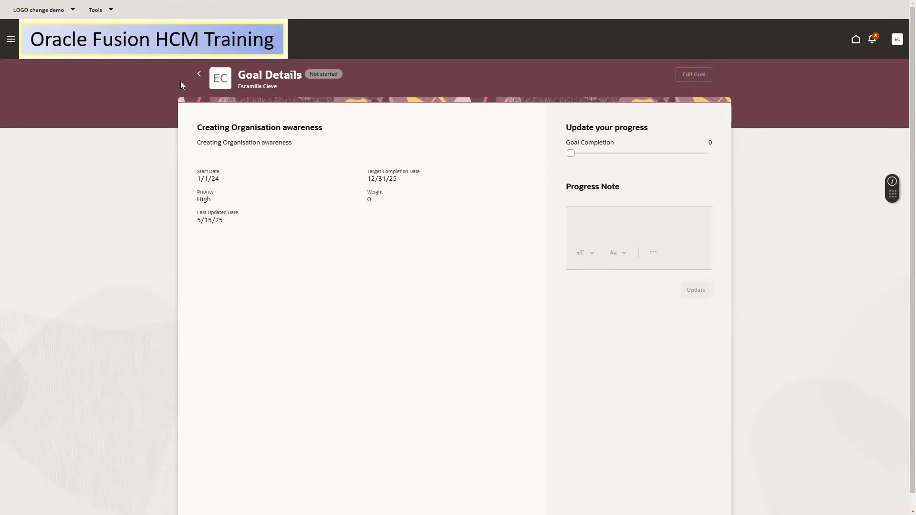
scroll(204, 77, "down", 1)
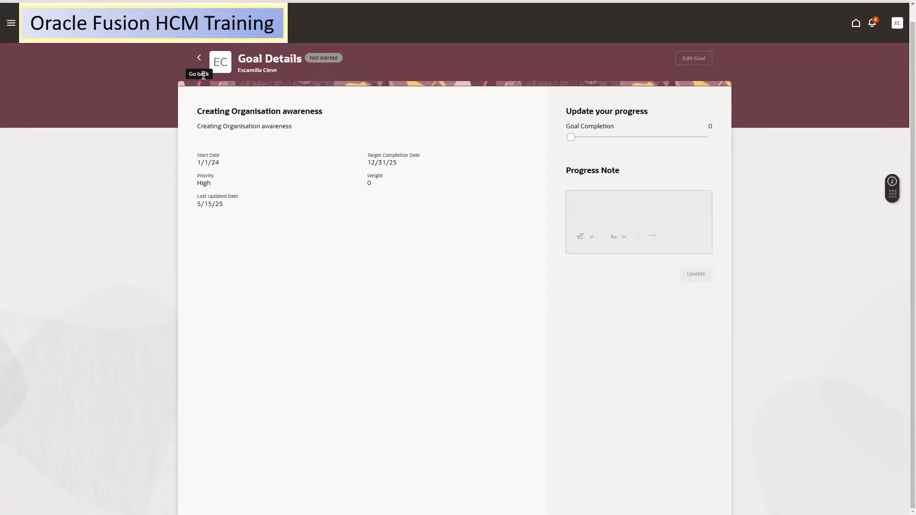
left_click(199, 58)
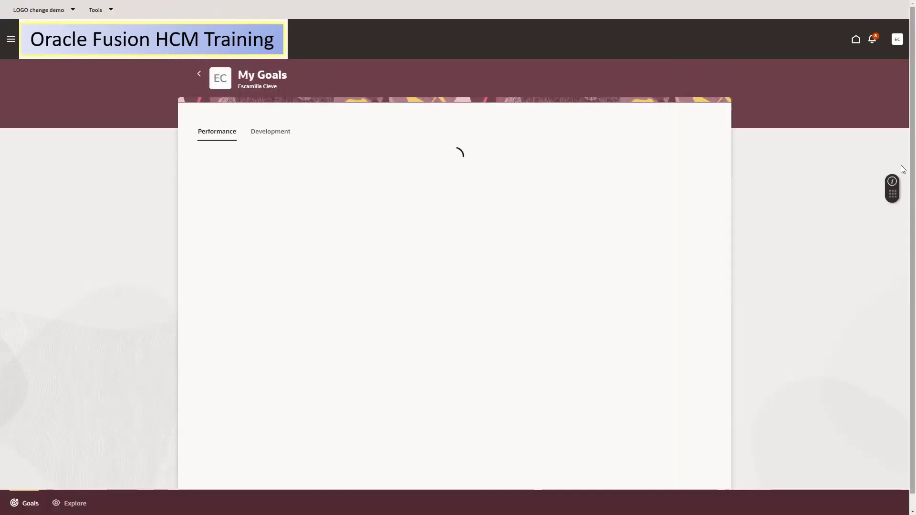
Switch the goal plan to All year Goal Plan, then to Test123
left_click_drag(910, 169, 911, 357)
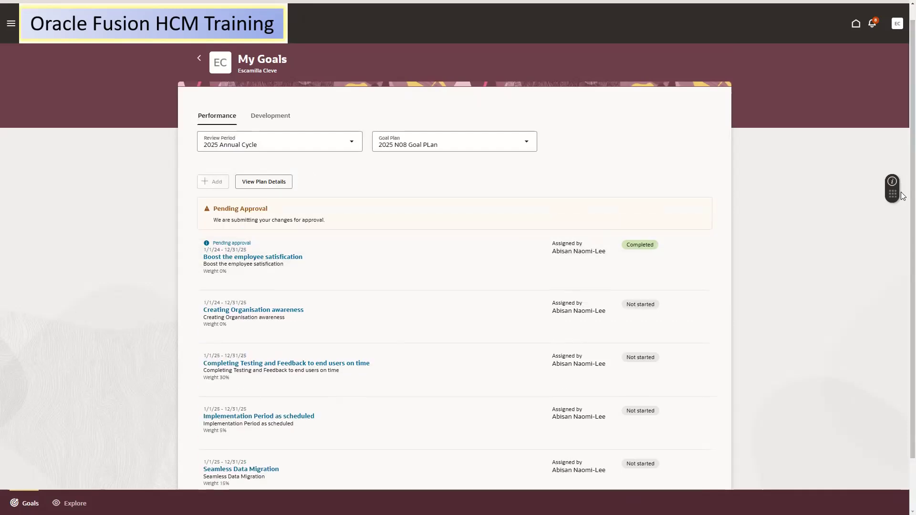
scroll(903, 282, "down", 1)
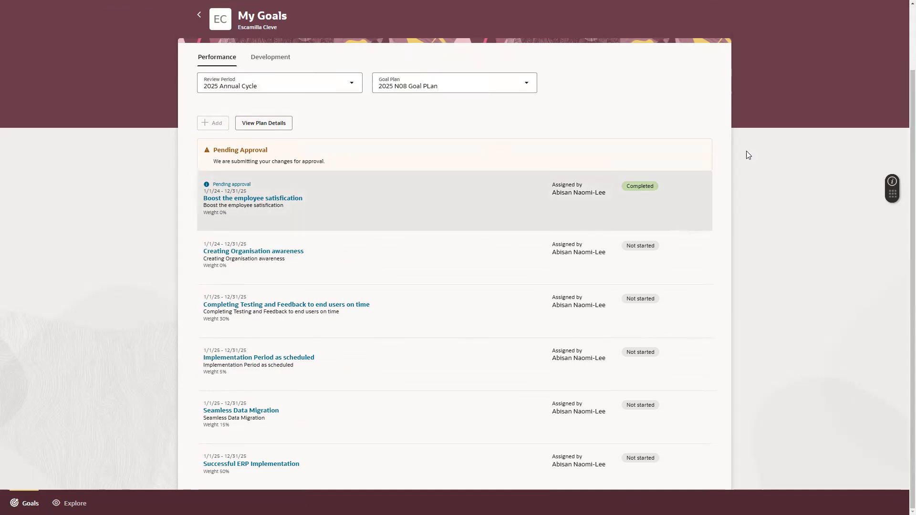
left_click(454, 84)
left_click(403, 110)
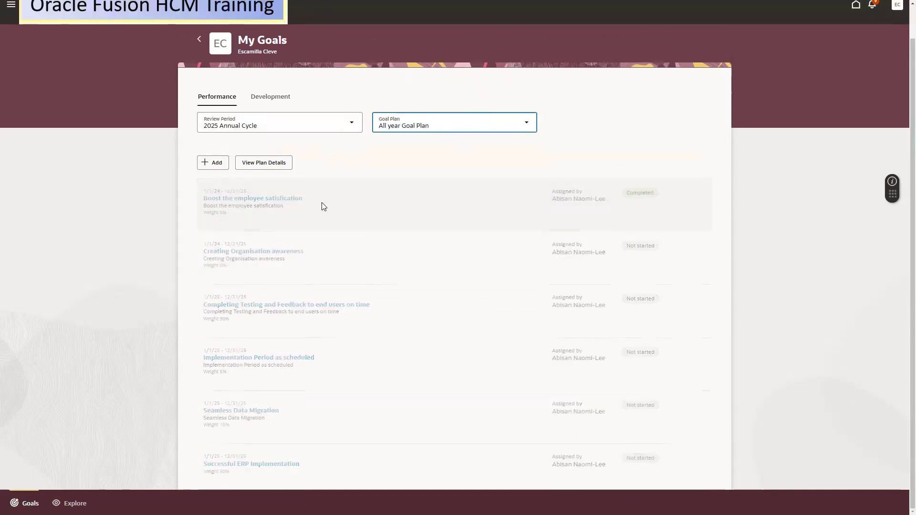
left_click(461, 149)
left_click(393, 188)
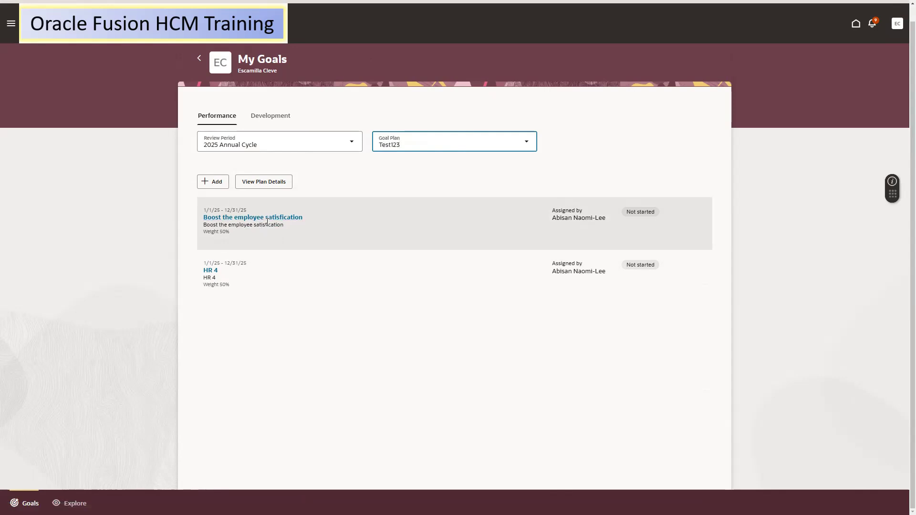
Review the Test123 plan details, then open the HR 4 goal
left_click(367, 210)
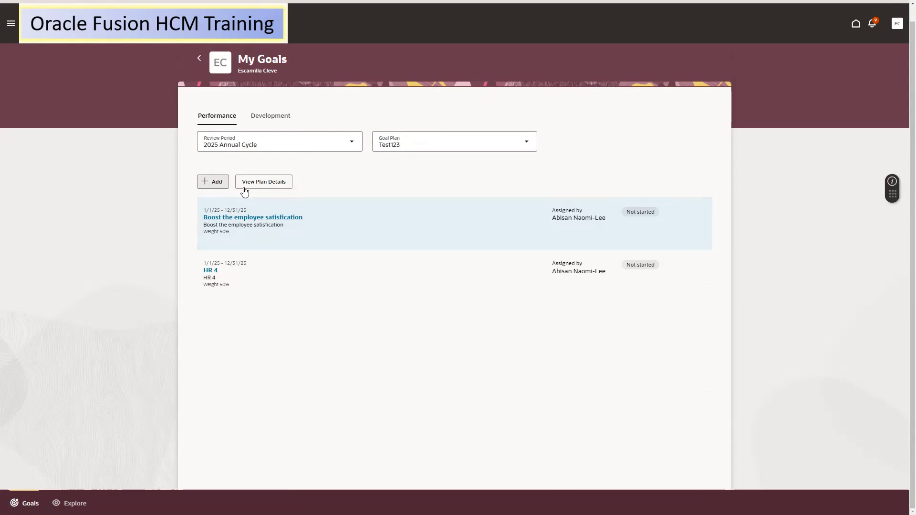
left_click(264, 183)
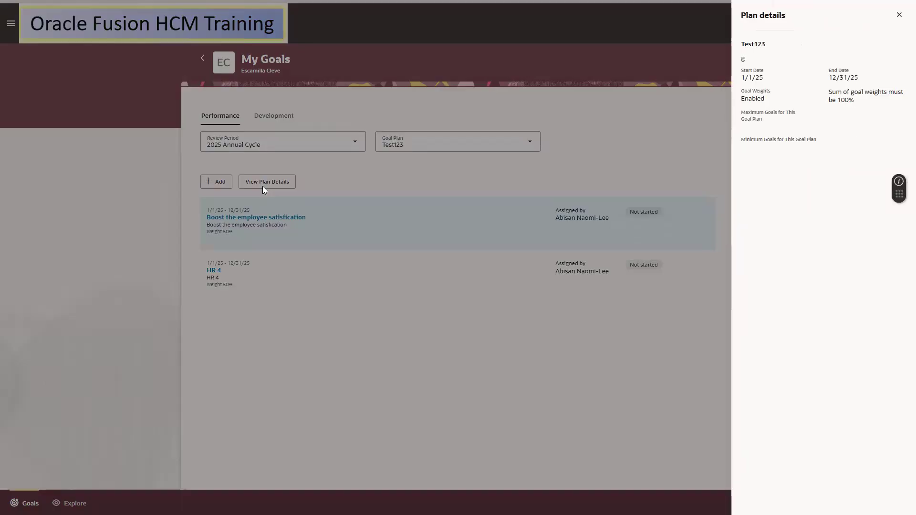
left_click(899, 14)
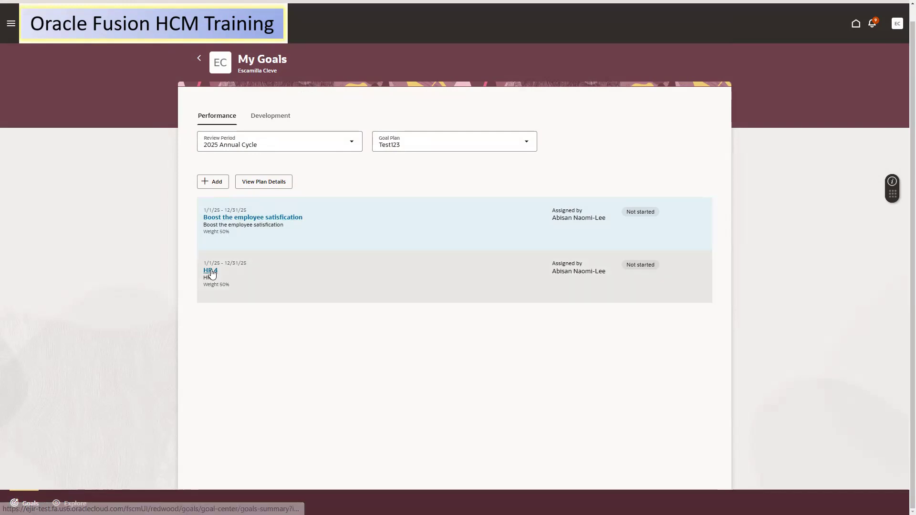
left_click(301, 259)
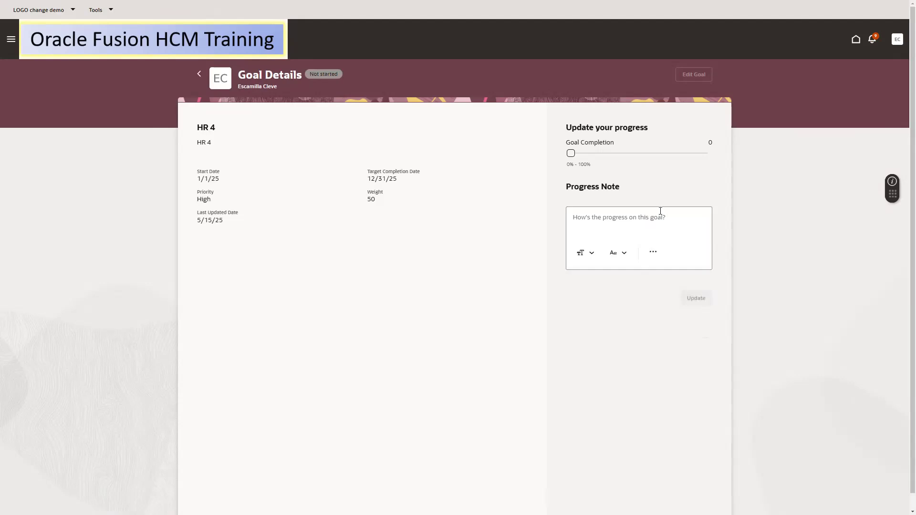
Set HR 4 to 100% complete with actual completion date 5/15/25, then return to My Goals
left_click_drag(571, 155, 714, 159)
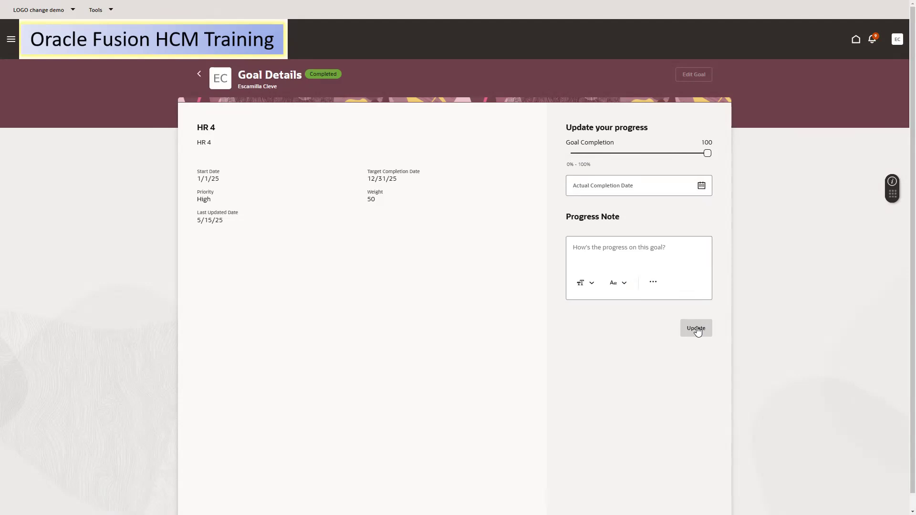
left_click(697, 329)
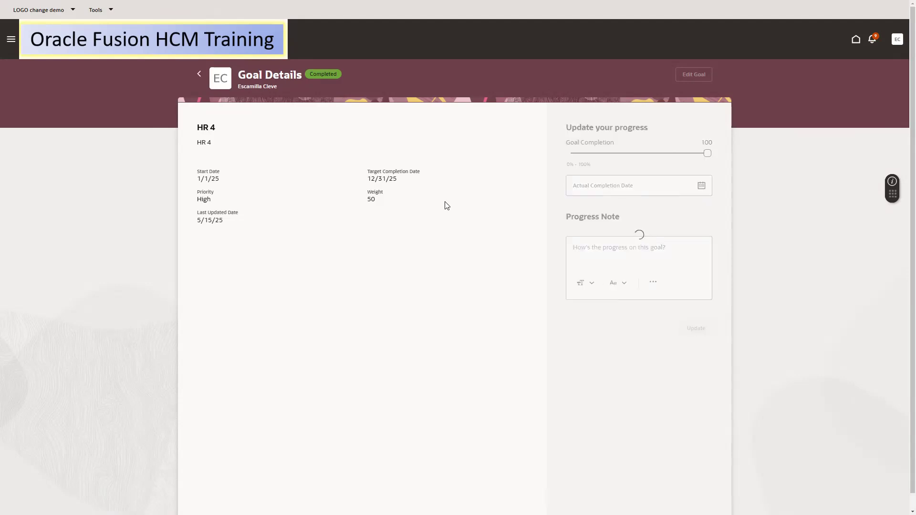
left_click(702, 186)
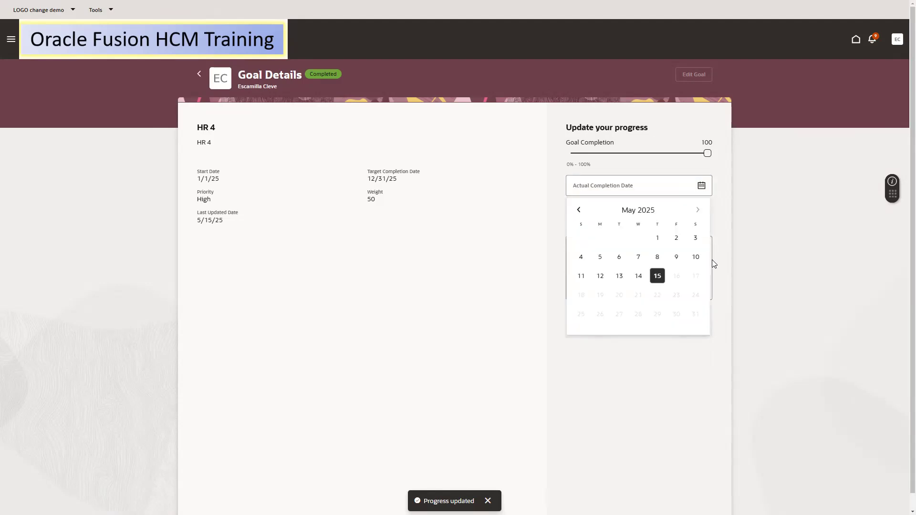
left_click(657, 276)
left_click(697, 329)
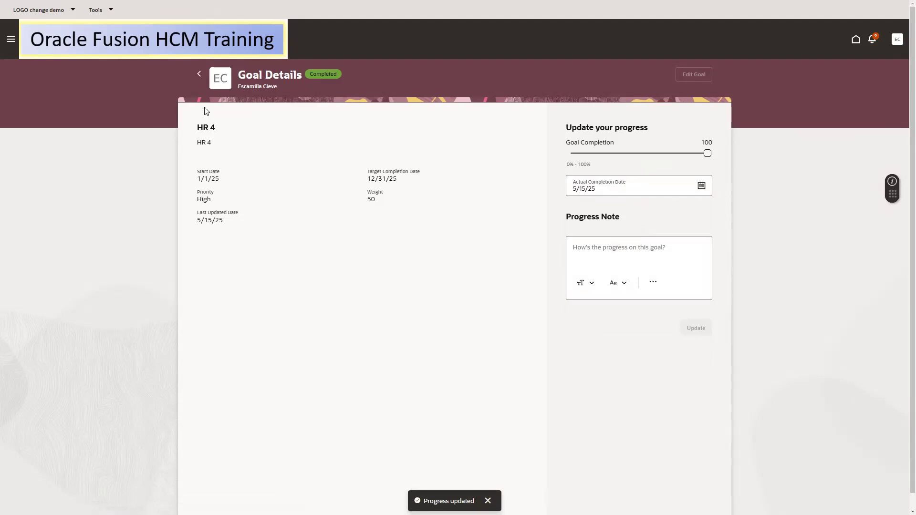
scroll(201, 83, "down", 1)
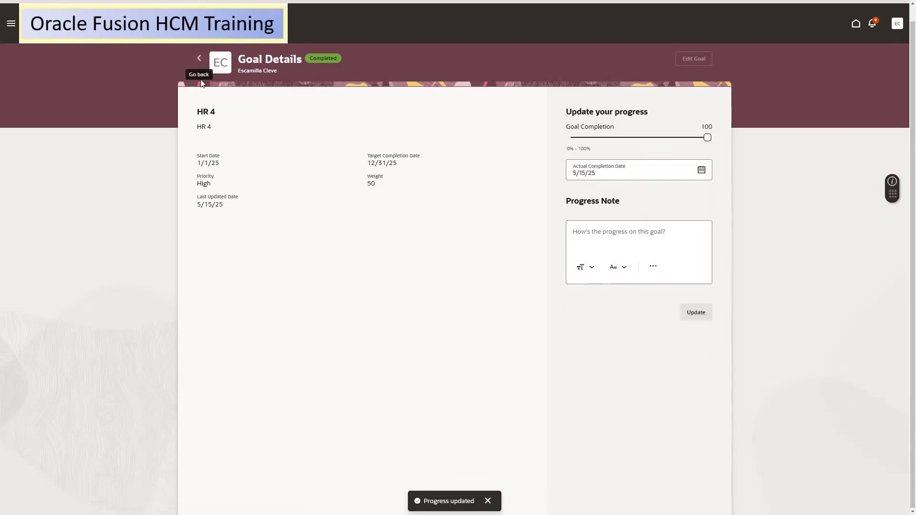
left_click(199, 58)
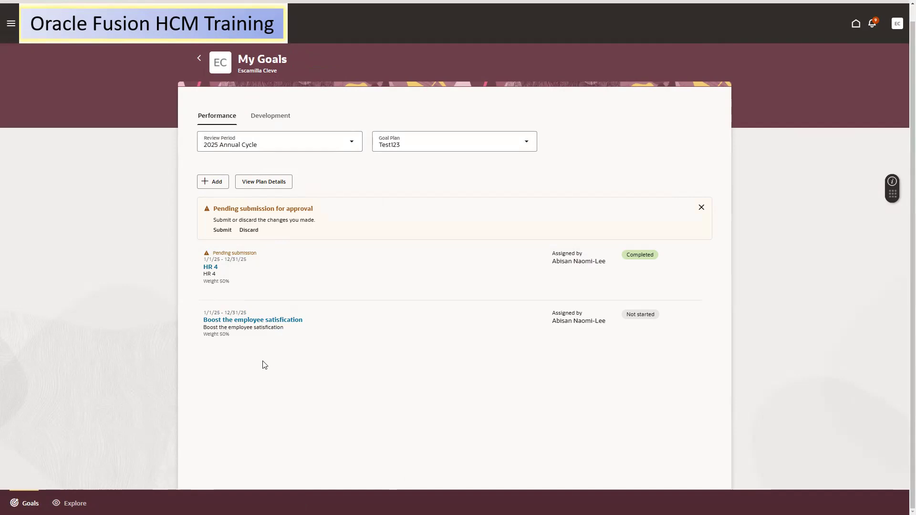
Select the Boost the employee satisfaction goal in the Test123 goal list
left_click(300, 312)
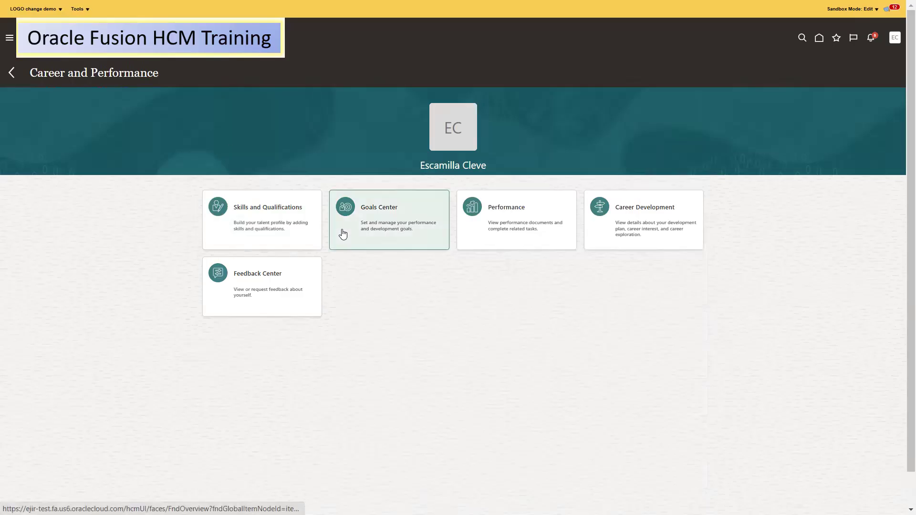
Sign the current user out of Oracle Fusion HCM
left_click(900, 40)
left_click(711, 311)
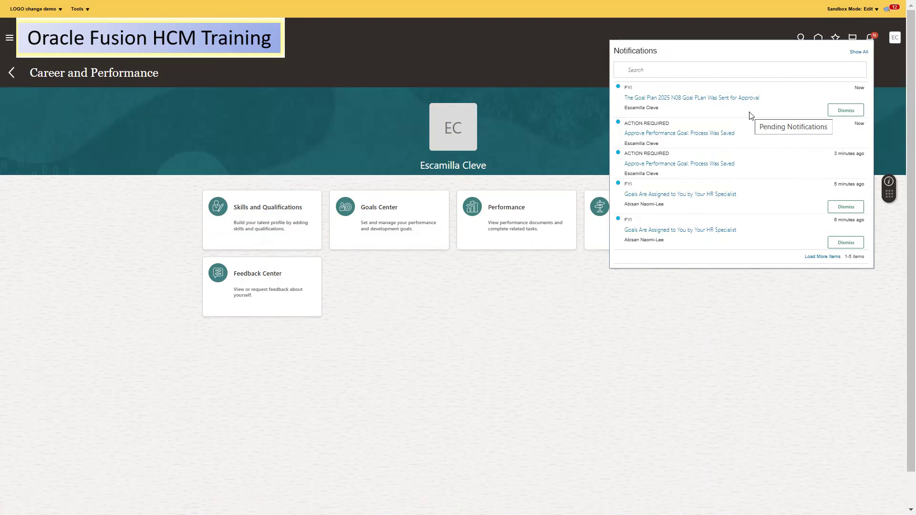
left_click(891, 110)
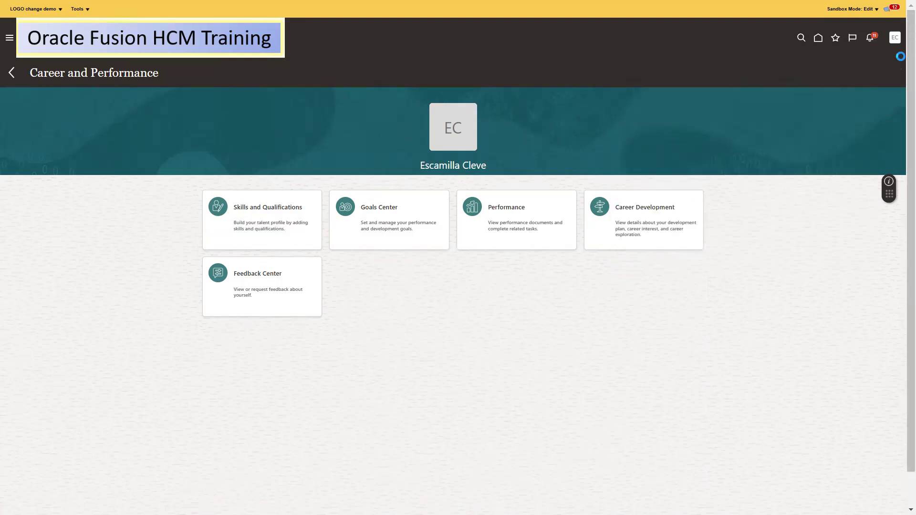
left_click(895, 38)
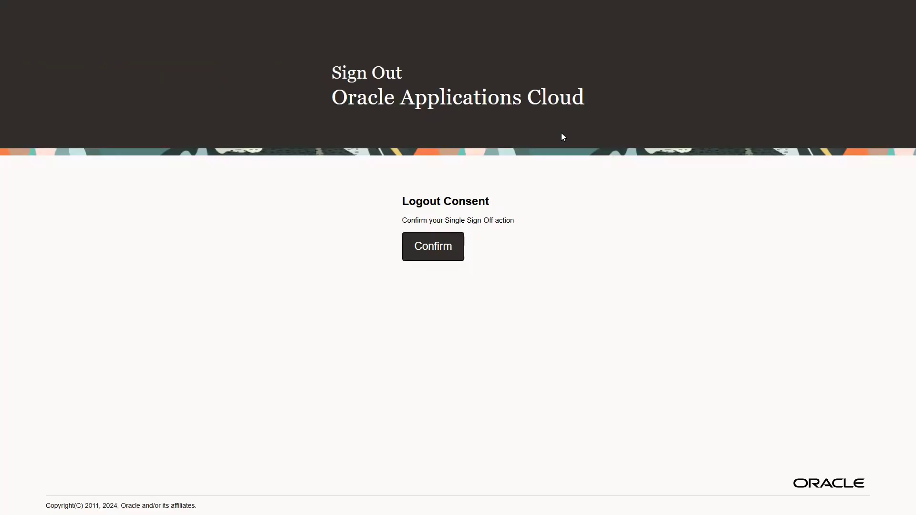
left_click(430, 247)
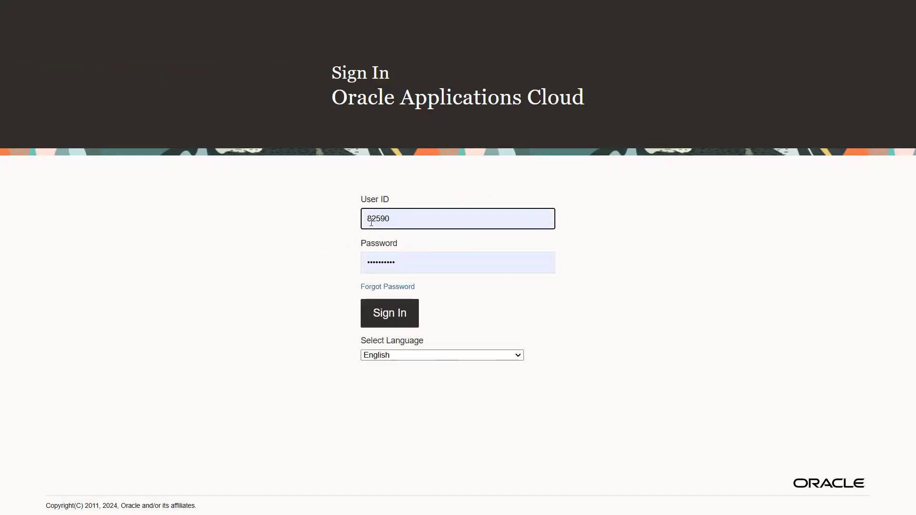
Sign back in with another user's saved login credentials
double_click(371, 222)
type("57011")
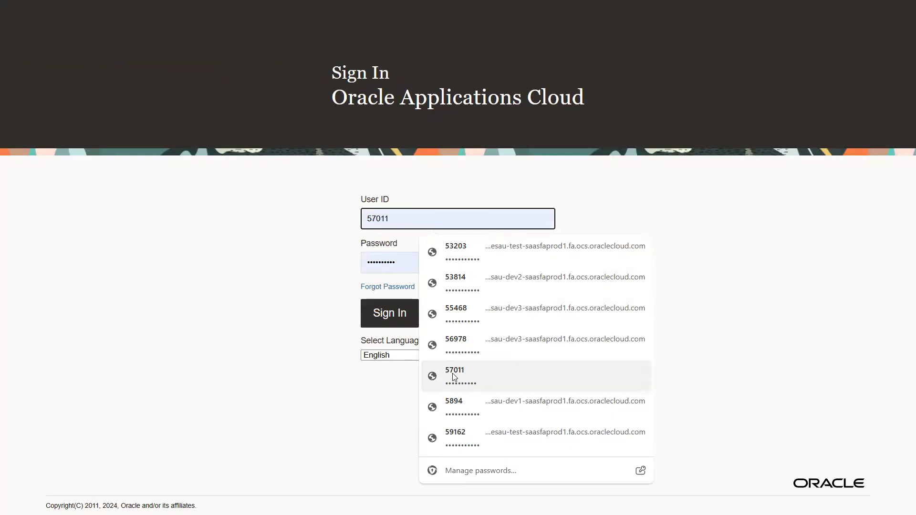
left_click(454, 376)
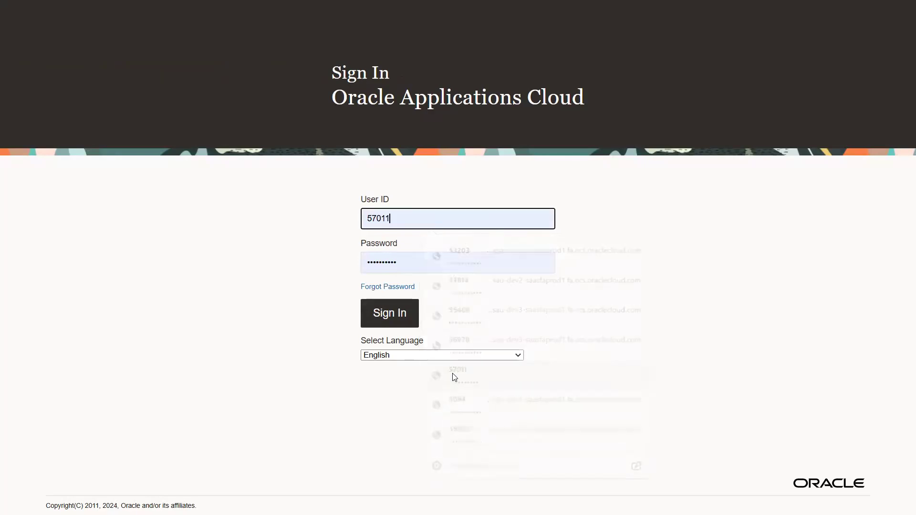
left_click(372, 313)
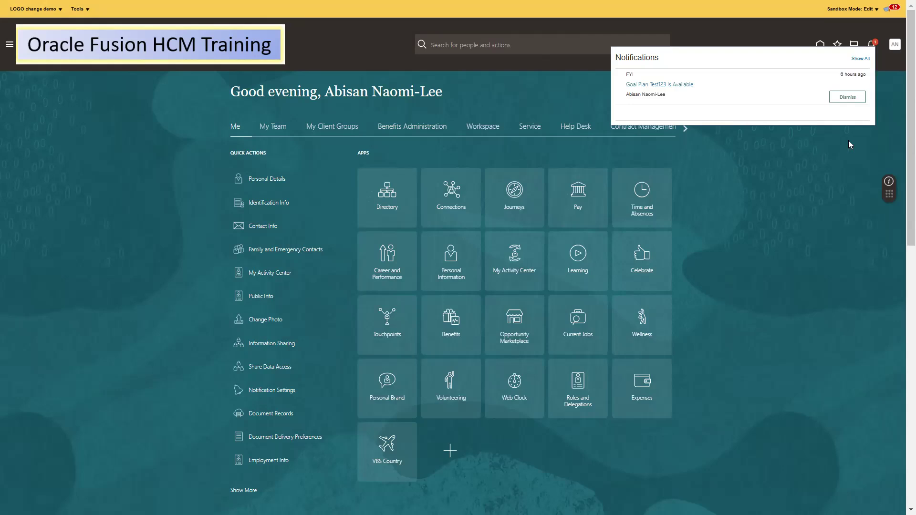
Dismiss the notifications panel and open Goal Plans from My Client Groups
left_click(894, 61)
left_click(871, 45)
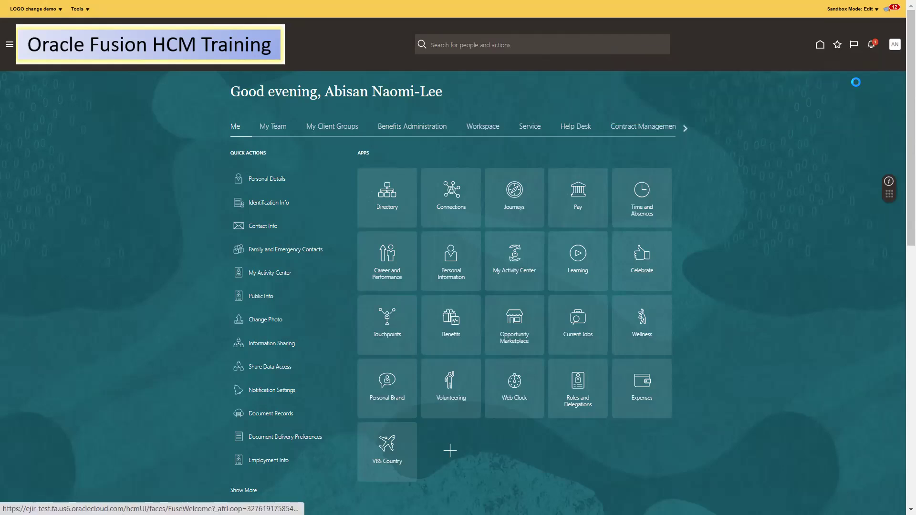
left_click(877, 72)
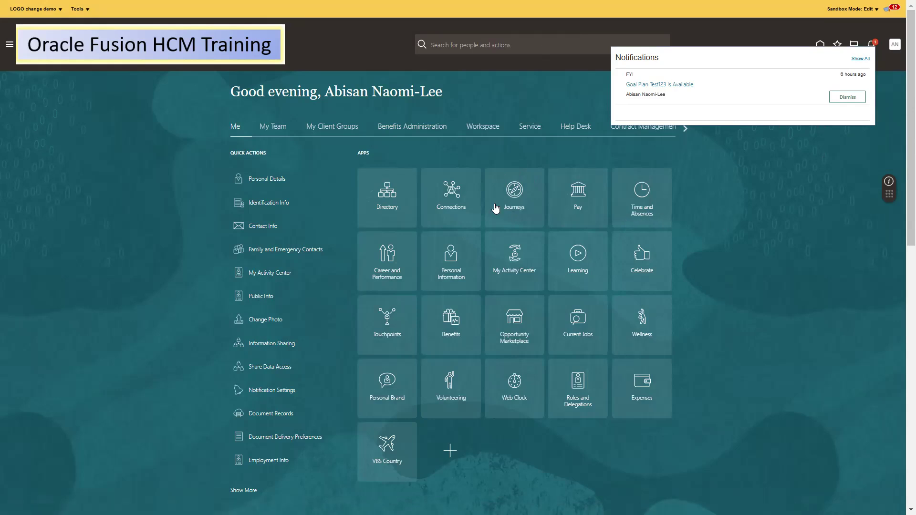
left_click(333, 128)
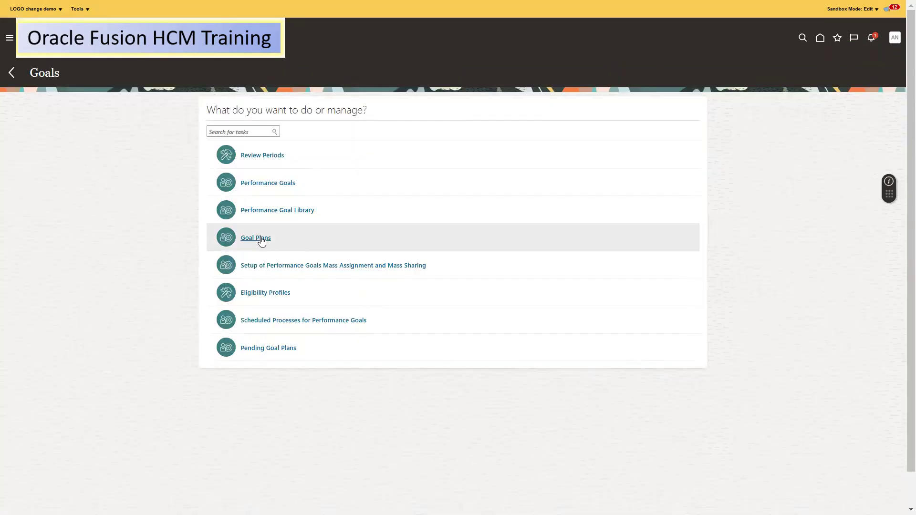
left_click(260, 237)
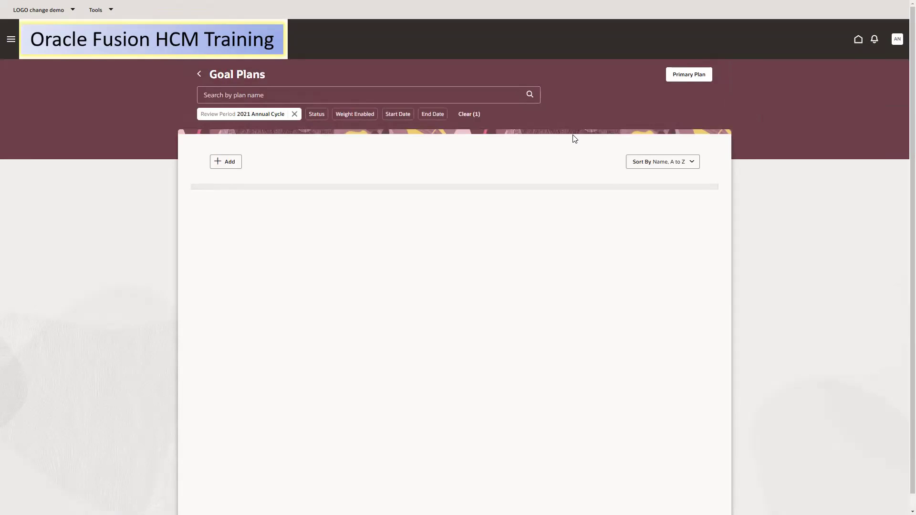
left_click(681, 78)
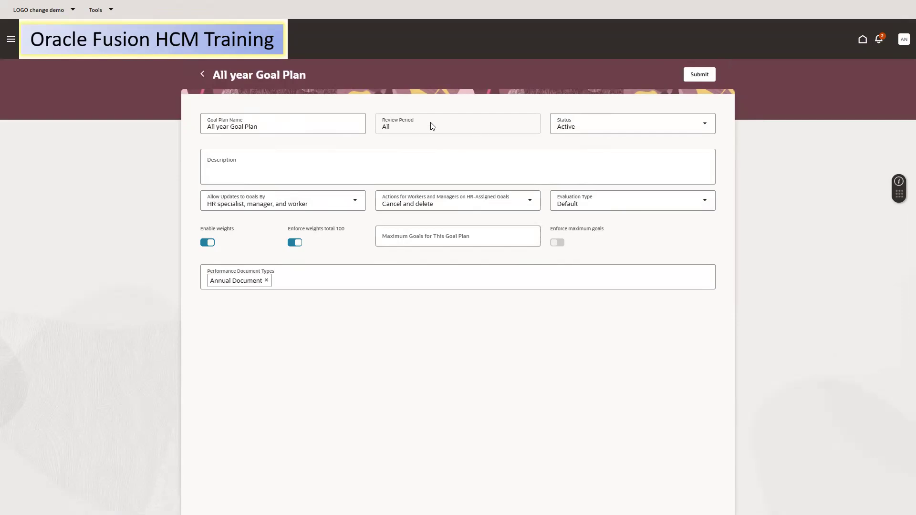
left_click(355, 204)
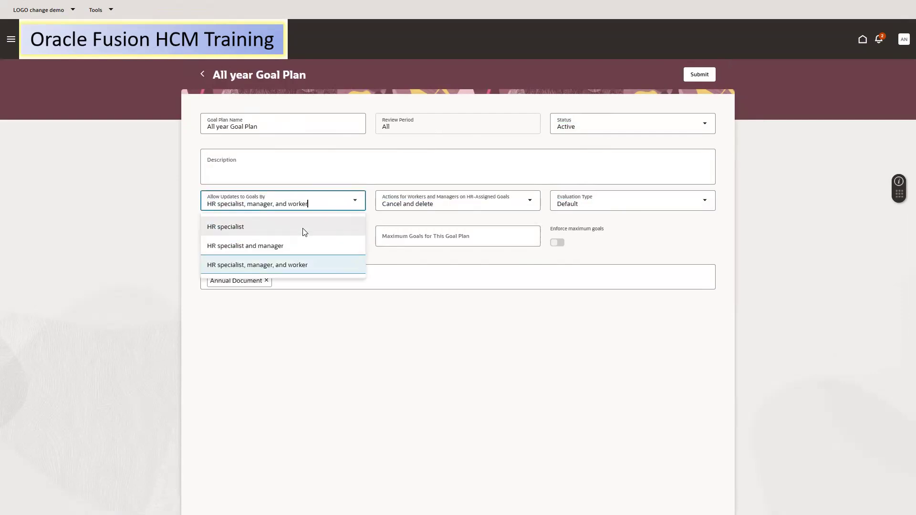
left_click(505, 209)
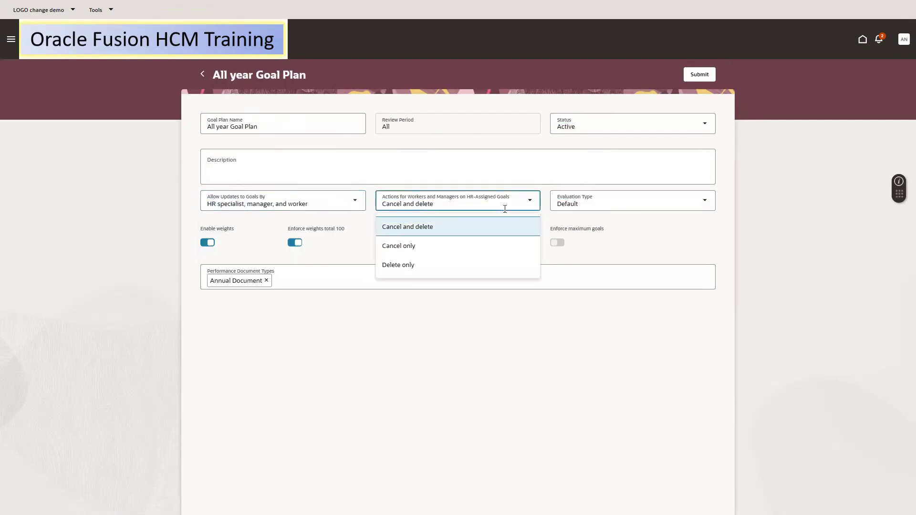
left_click(640, 229)
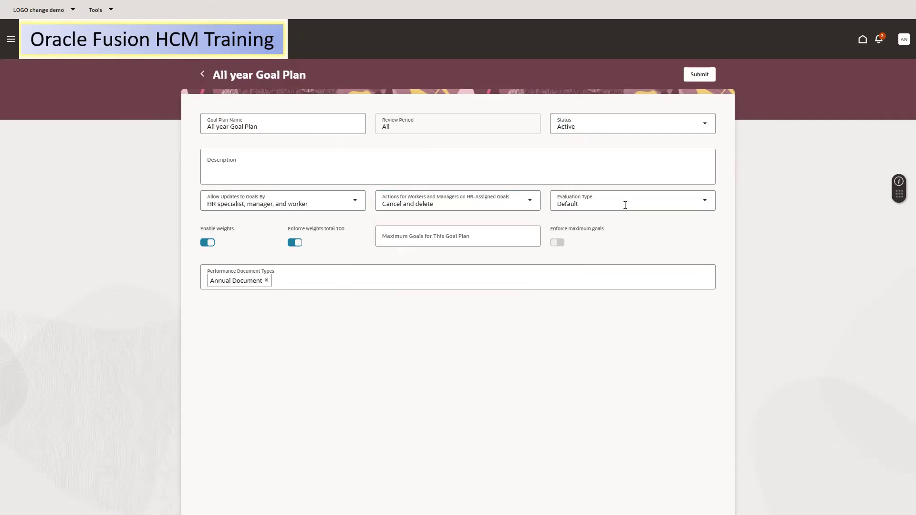
left_click(625, 205)
left_click(419, 202)
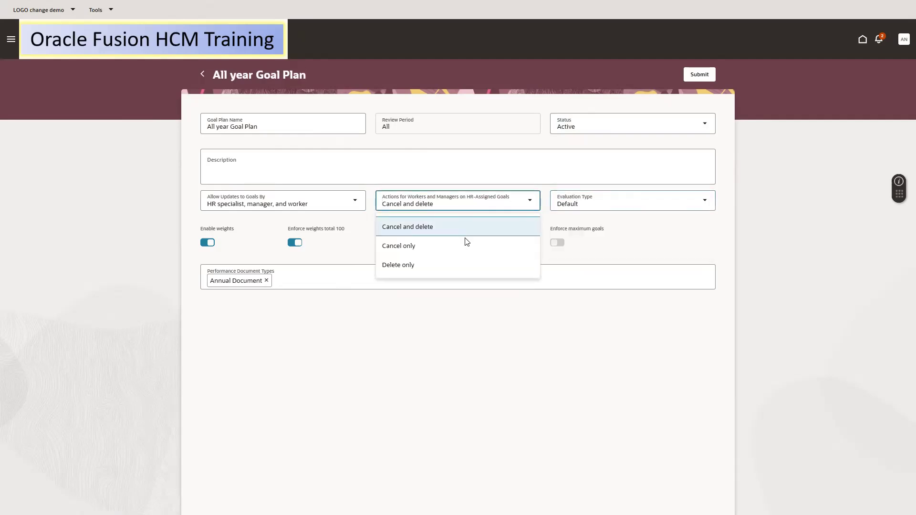
left_click(572, 163)
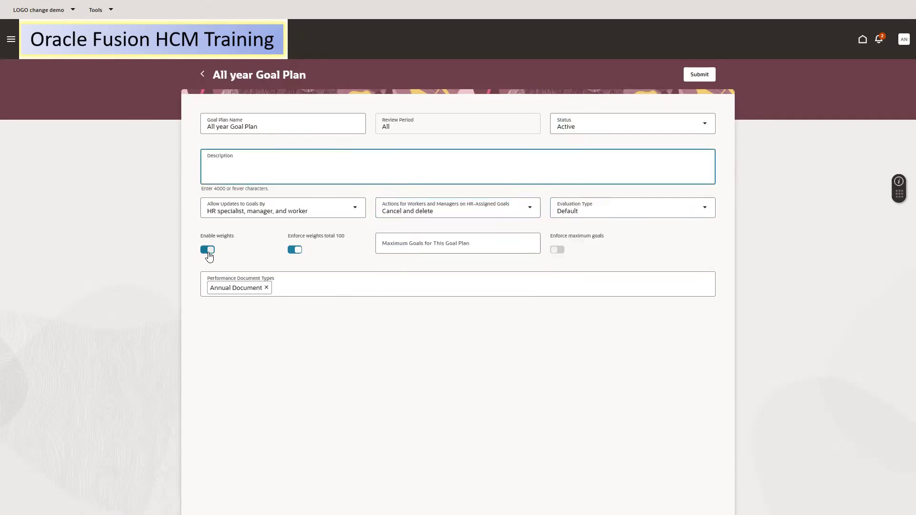
left_click(430, 244)
left_click(664, 277)
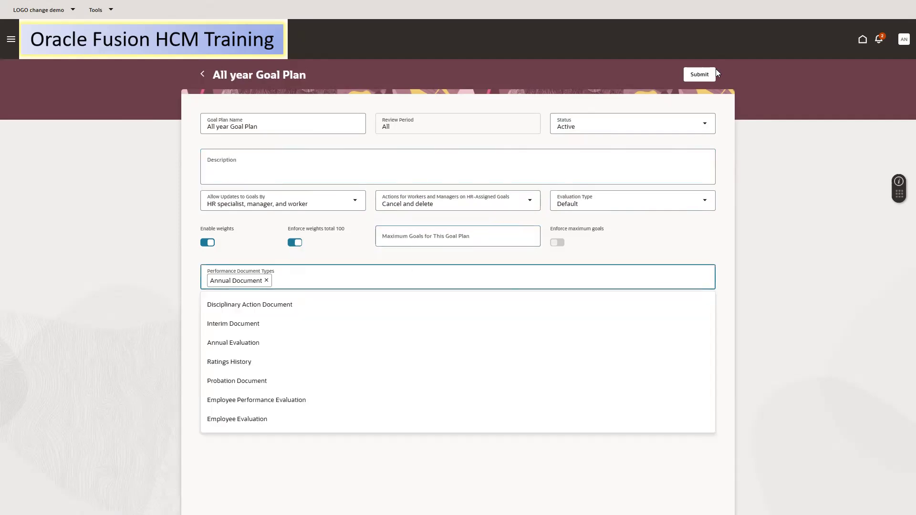
left_click(202, 74)
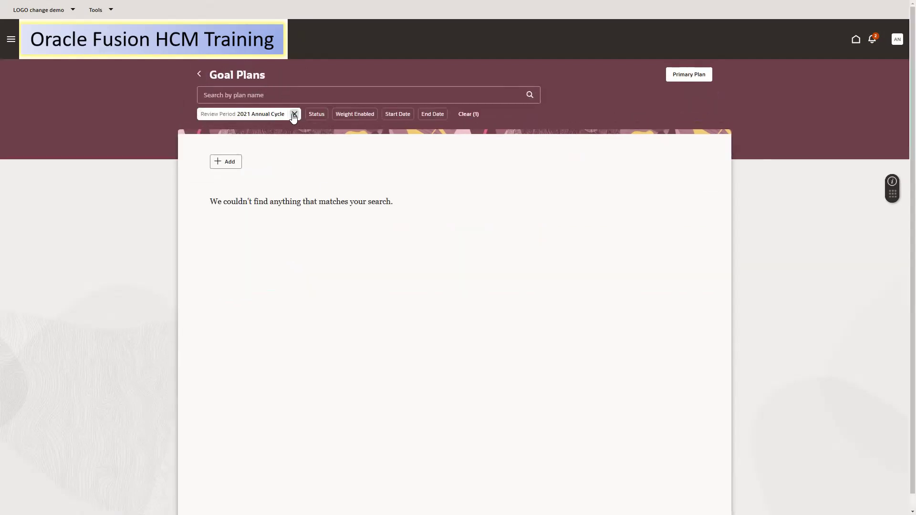
Change the review period filter from 2021 to 2025 Annual Cycle and edit 2025 N08 Goal PLan details
left_click(270, 116)
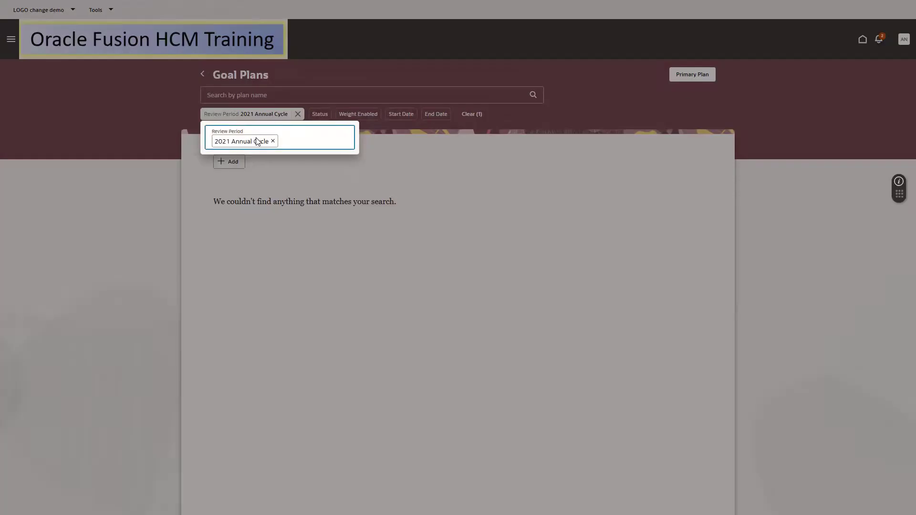
left_click(274, 141)
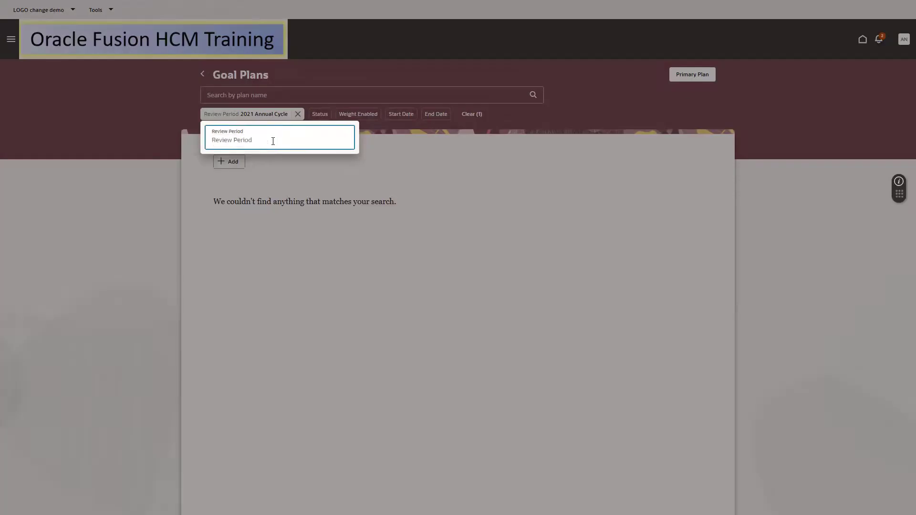
left_click(273, 141)
left_click(248, 193)
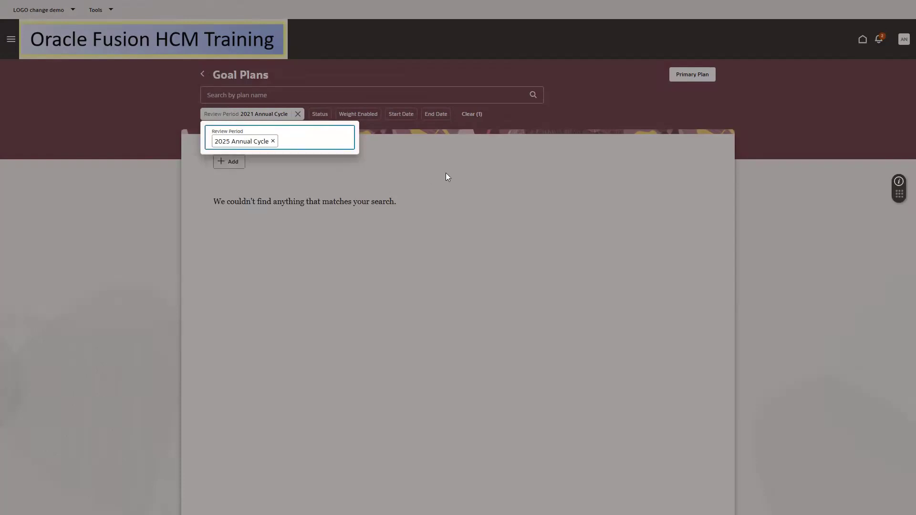
left_click(447, 175)
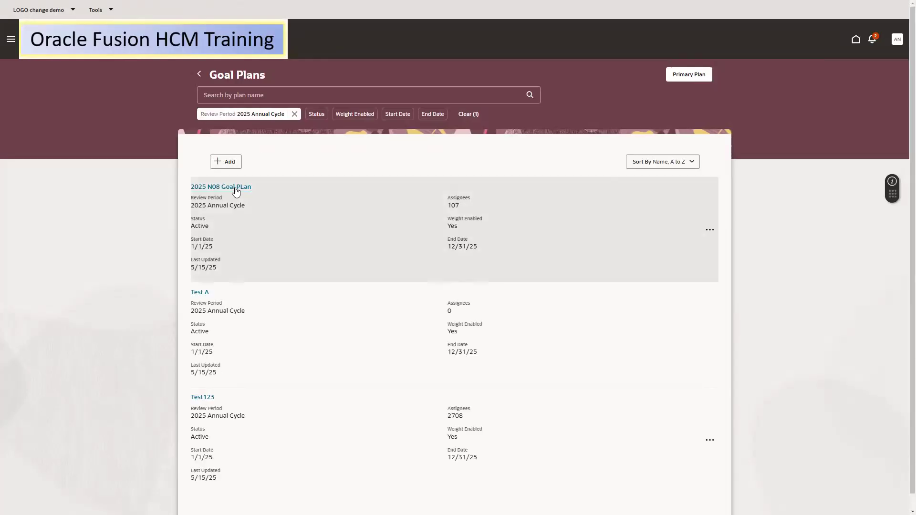
left_click(235, 188)
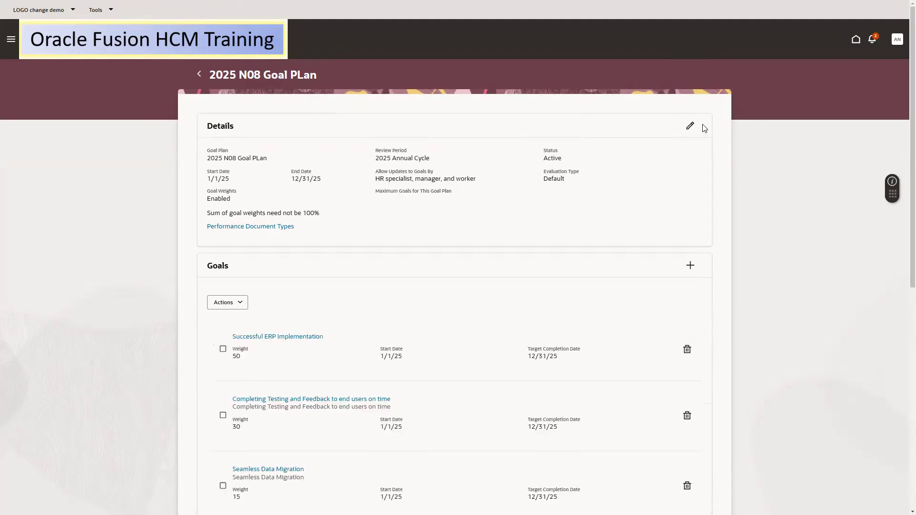
left_click(690, 126)
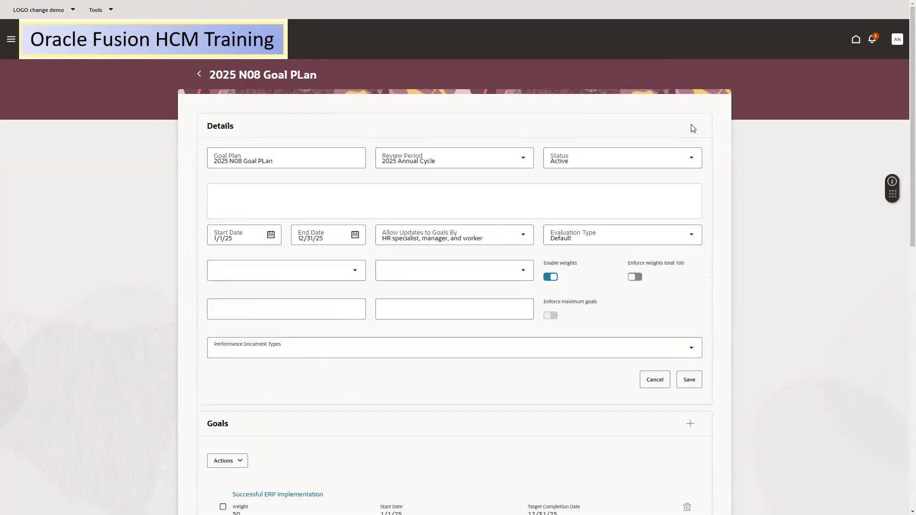
Allow workers and managers to cancel and delete HR-assigned goals, save, and return to the list
left_click(337, 270)
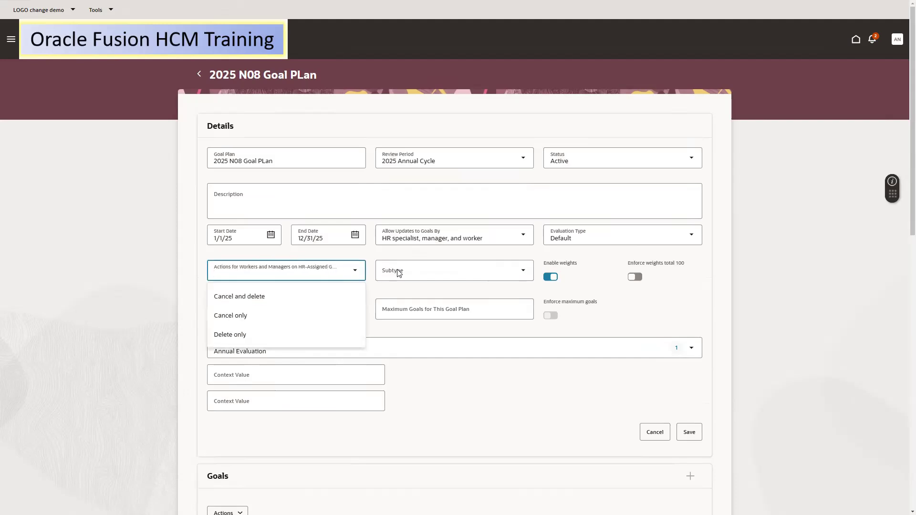
left_click(289, 296)
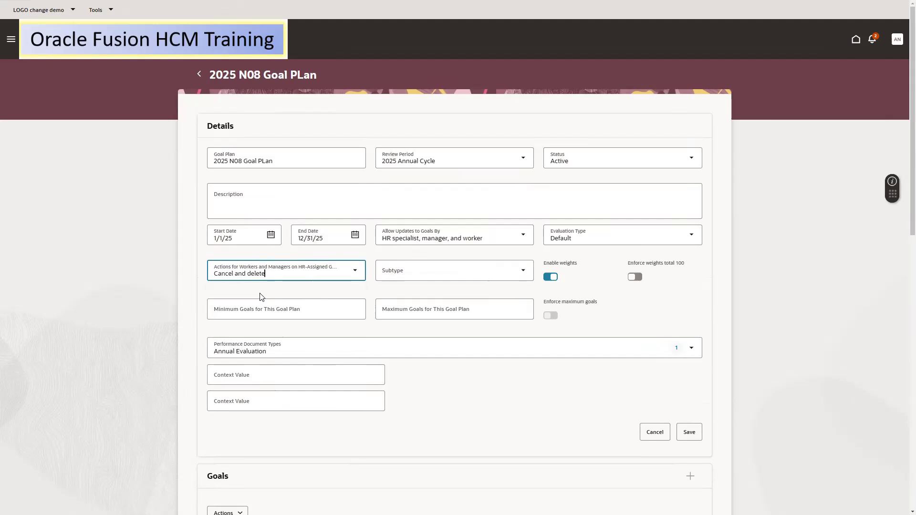
left_click(688, 435)
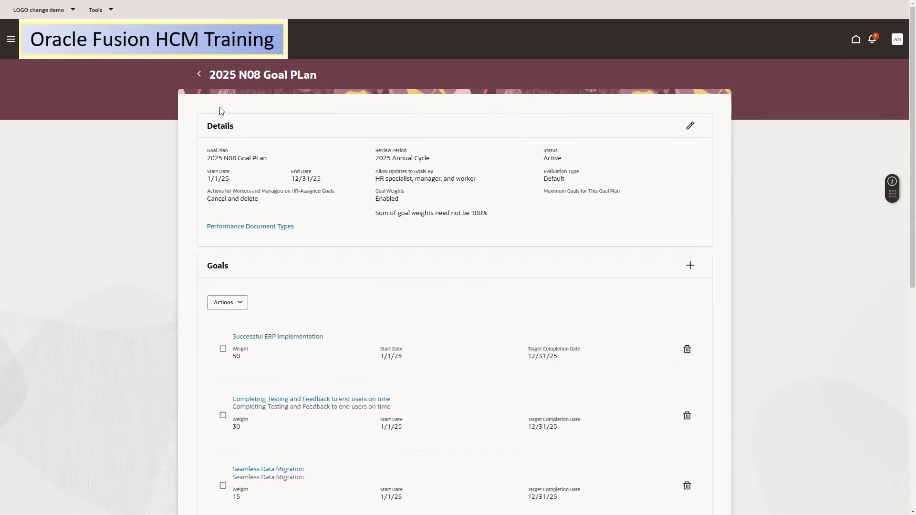
left_click(199, 77)
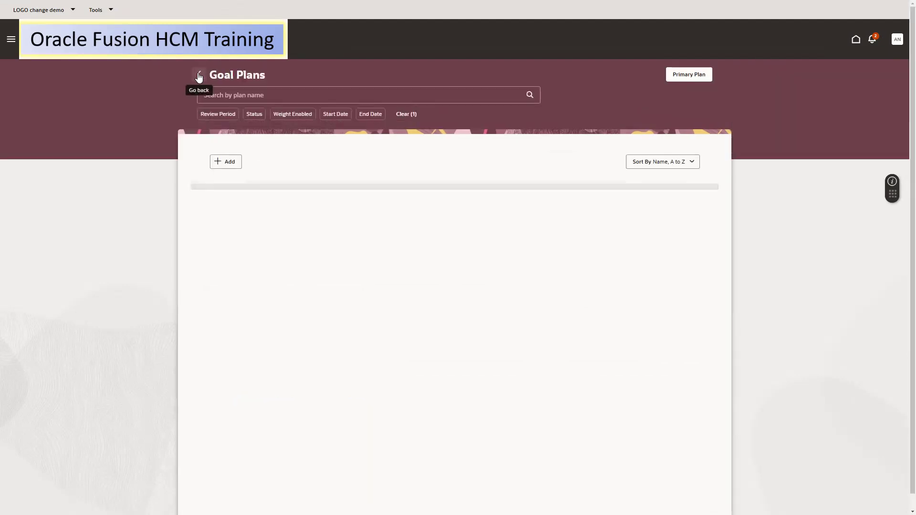